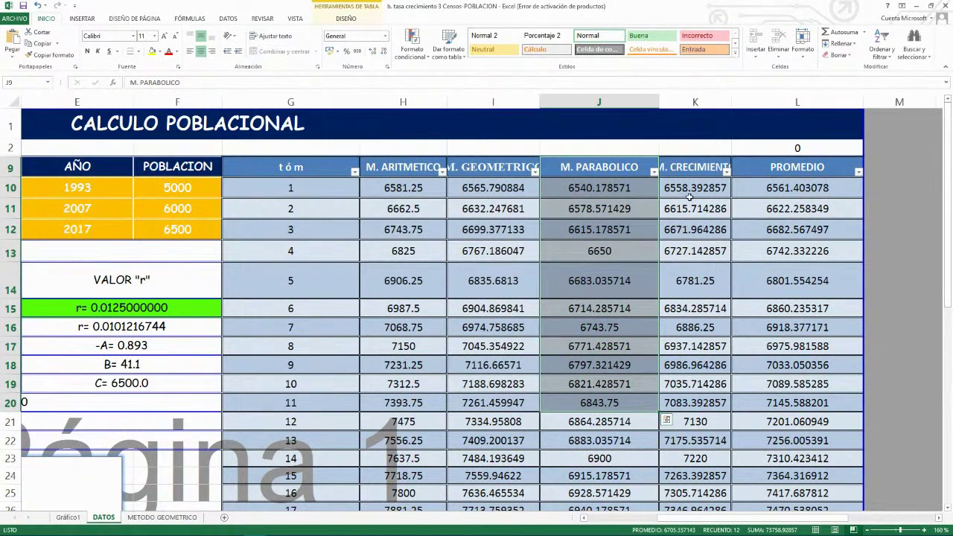
# Examine the population projections of the four methods for each year and the formula behind the PROMEDIO column
pyautogui.moveTo(694, 168); pyautogui.dragTo(692, 403)
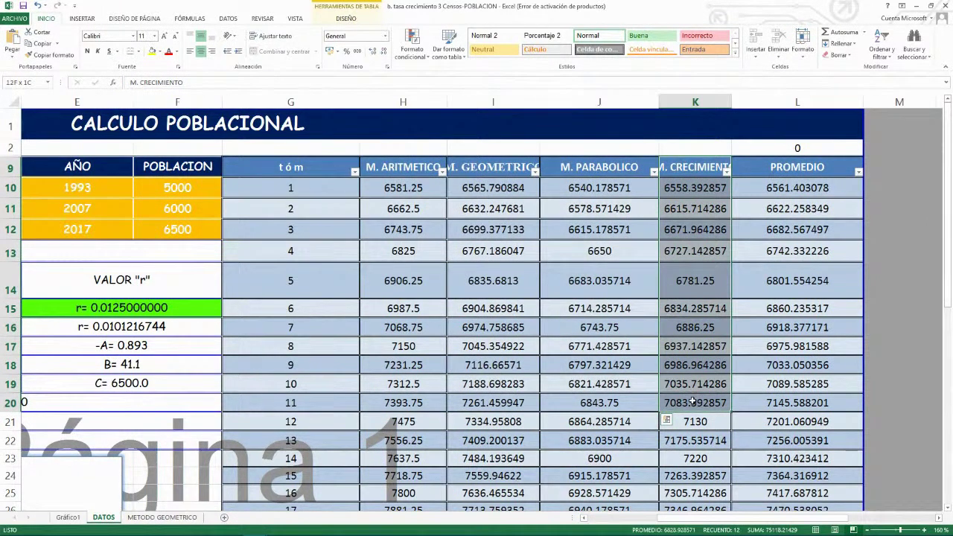
pyautogui.click(753, 185)
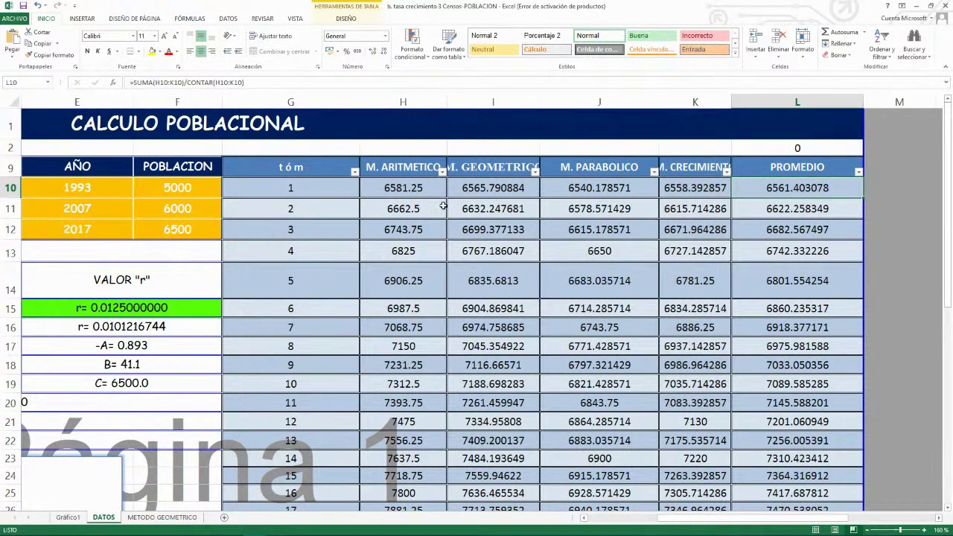
pyautogui.moveTo(403, 188); pyautogui.dragTo(660, 192)
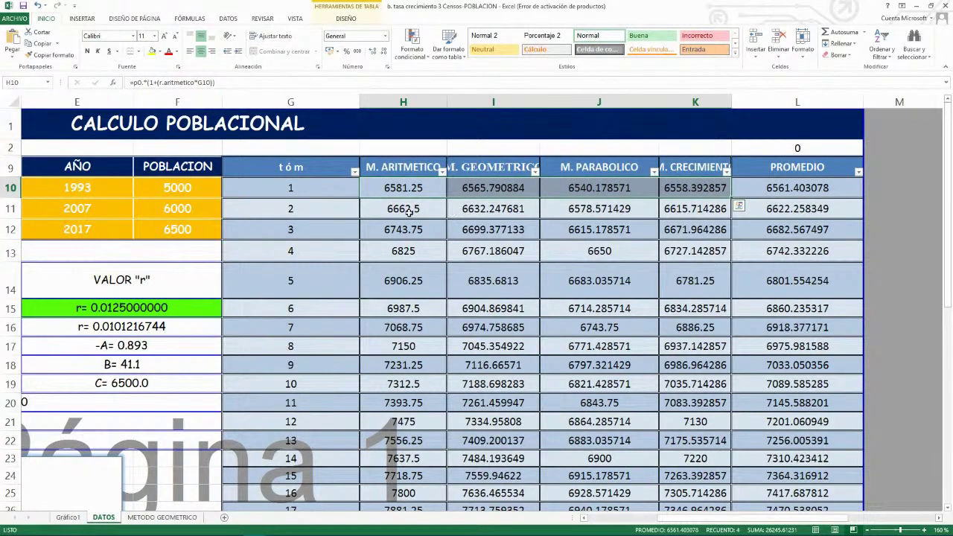
pyautogui.click(336, 191)
pyautogui.scroll(-3, 357, 283)
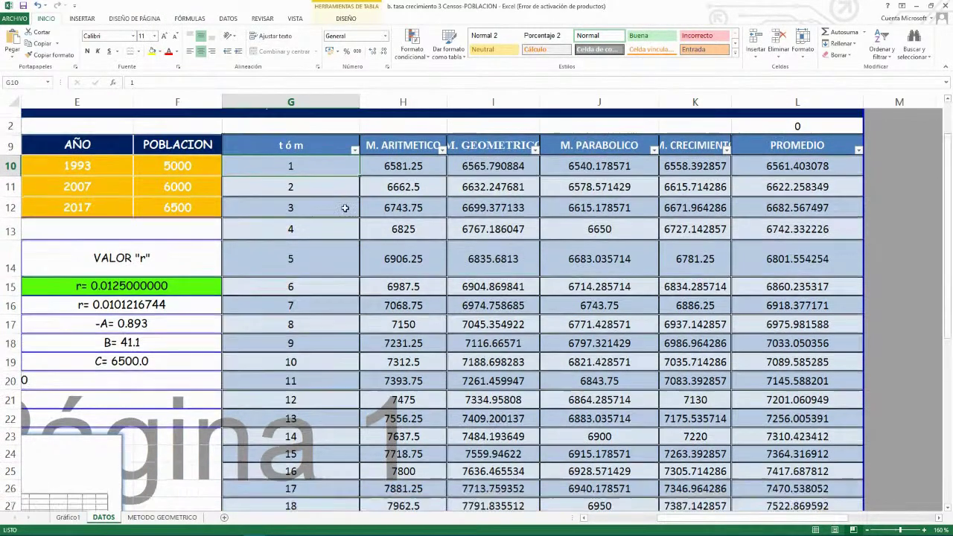
pyautogui.hotkey('ctrl', 'Down')
pyautogui.scroll(5, 386, 370)
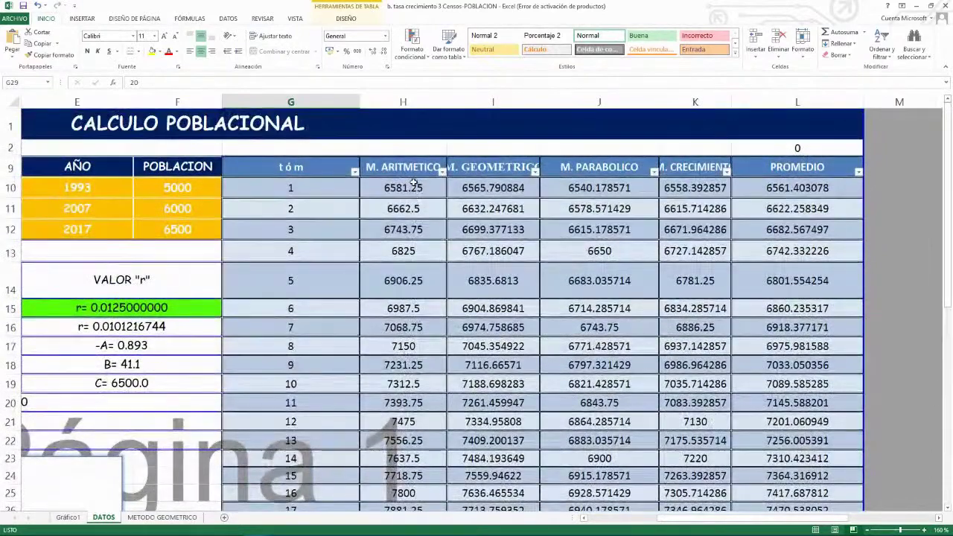
pyautogui.moveTo(414, 184); pyautogui.dragTo(410, 331)
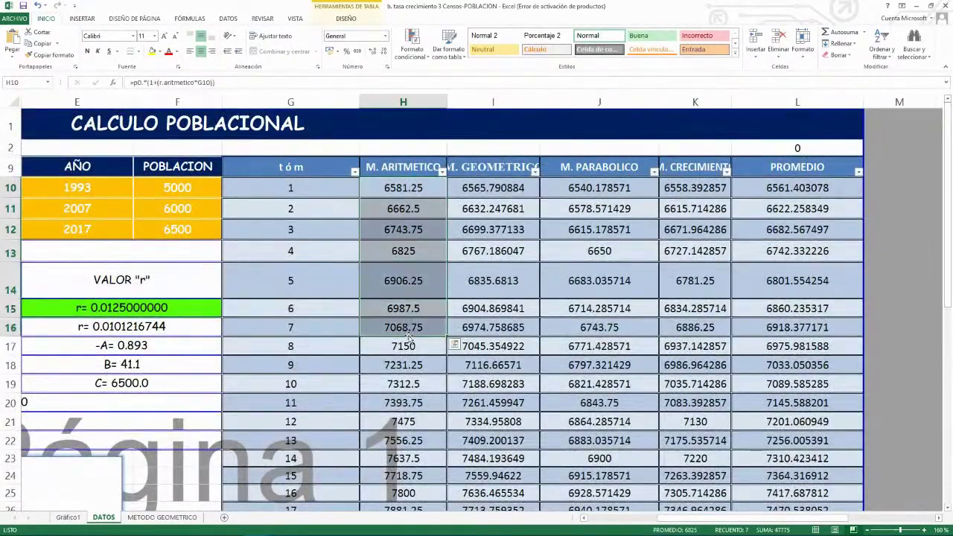
pyautogui.click(767, 173)
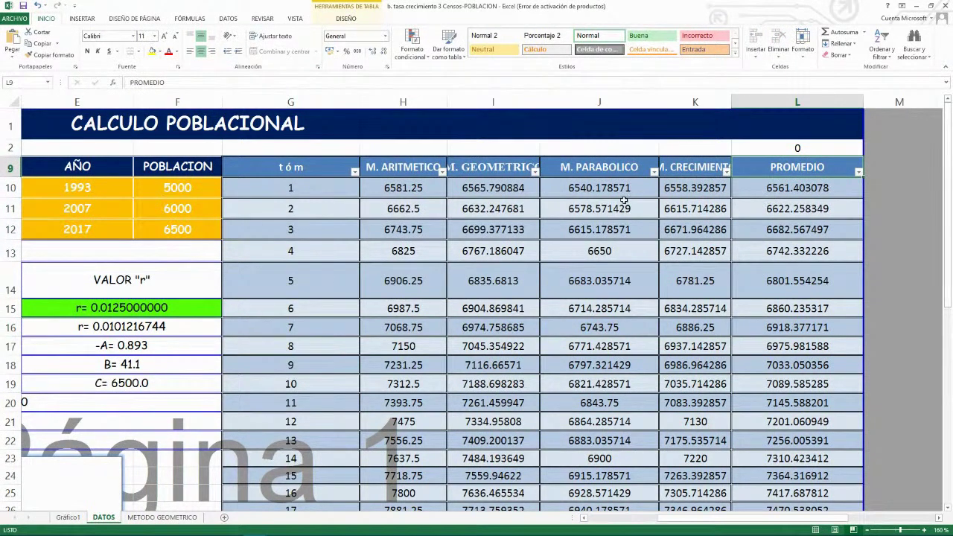
pyautogui.moveTo(419, 191); pyautogui.dragTo(675, 192)
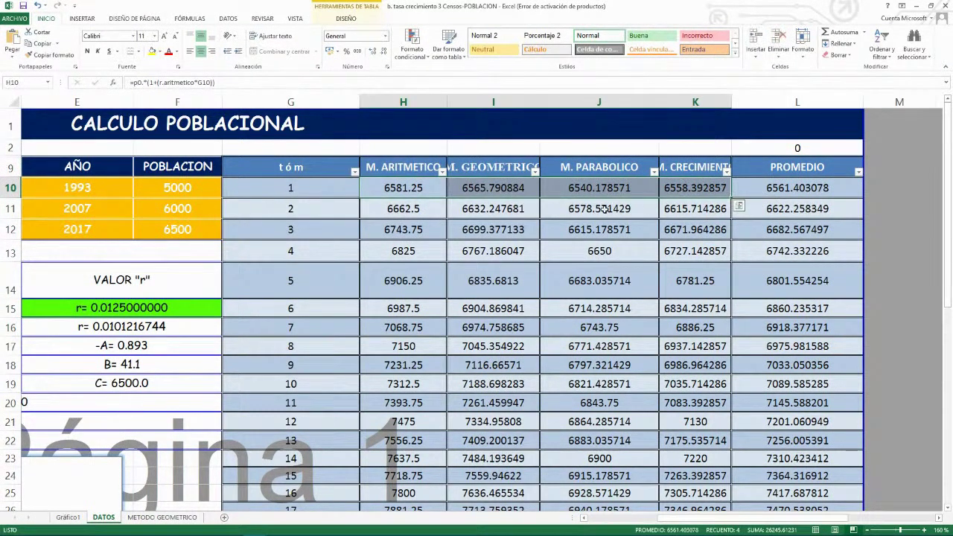
pyautogui.moveTo(401, 210); pyautogui.dragTo(729, 209)
pyautogui.click(778, 186)
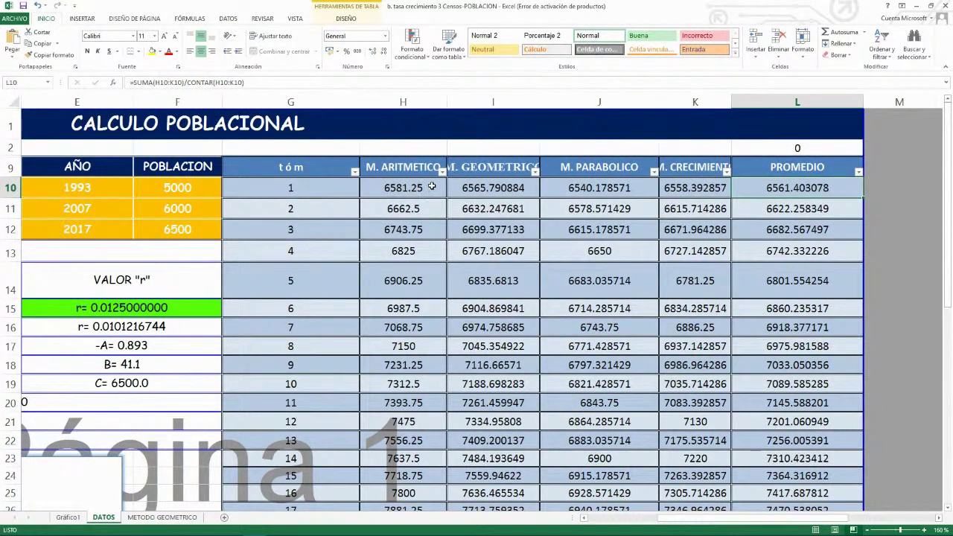
pyautogui.click(291, 186)
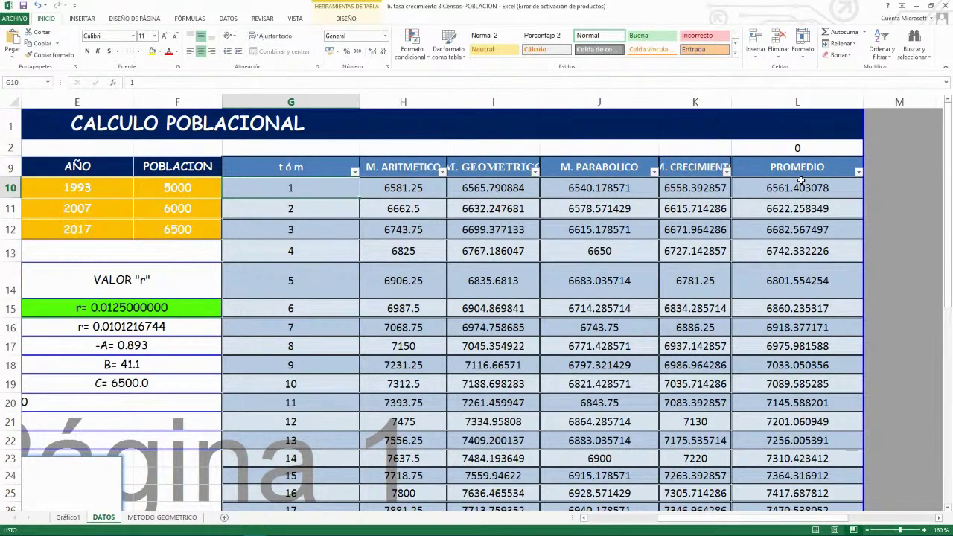
pyautogui.moveTo(801, 186); pyautogui.dragTo(802, 402)
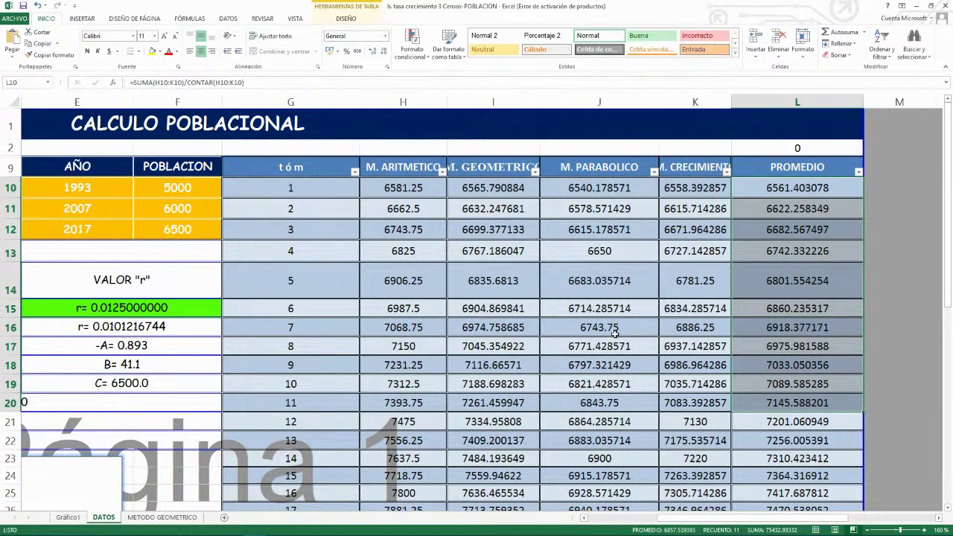
# Examine the CALCULO POBLACIONAL chart of all methods and the arithmetic method's r value in the results table
pyautogui.scroll(-5, 615, 334)
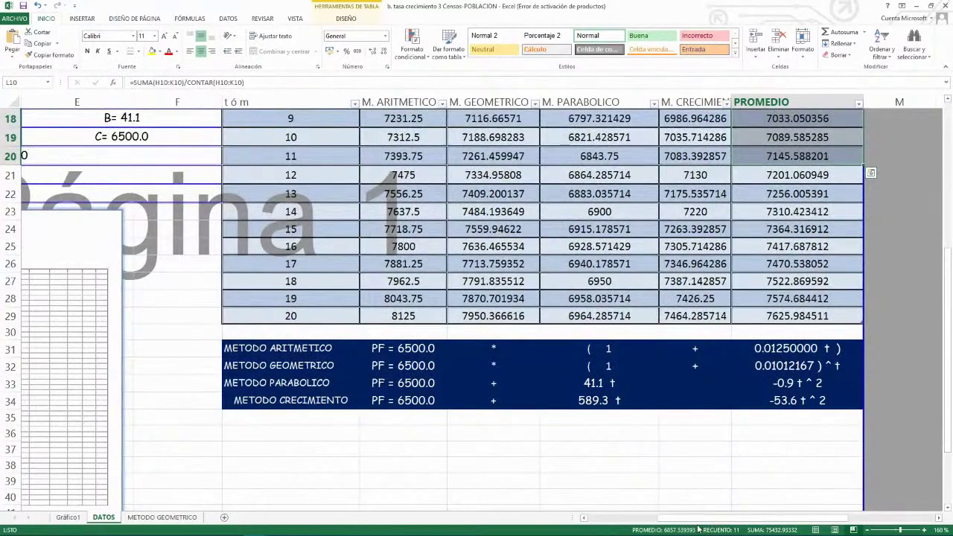
pyautogui.moveTo(699, 519); pyautogui.dragTo(628, 519)
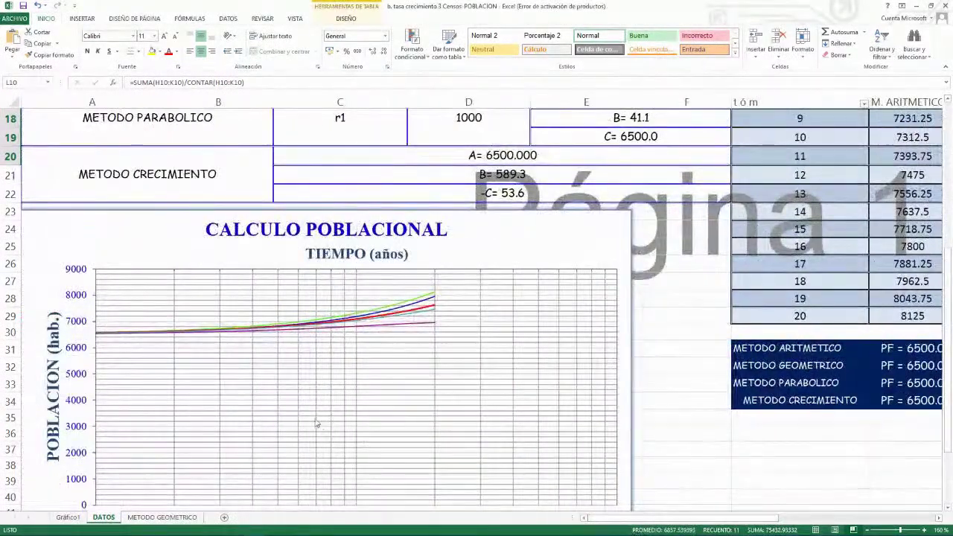
pyautogui.scroll(1, 264, 350)
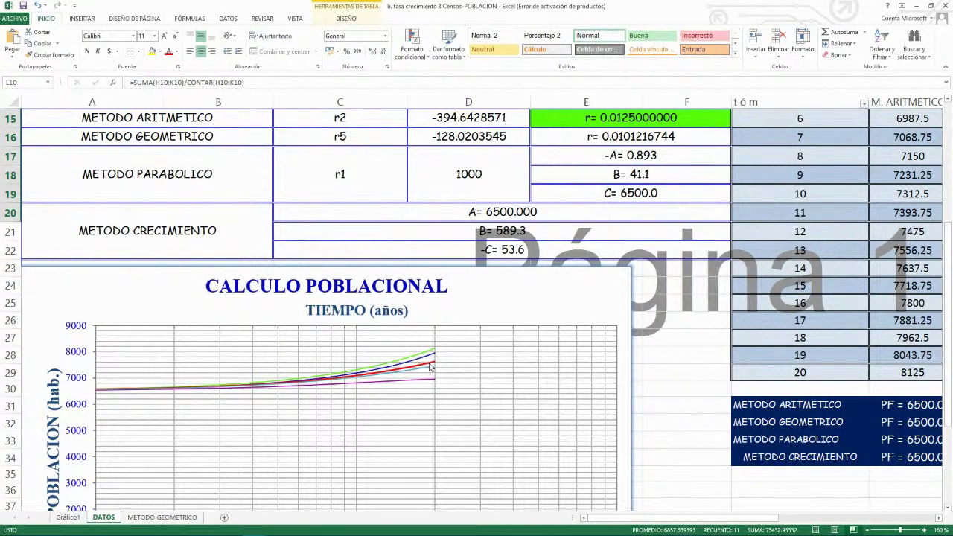
pyautogui.scroll(-4, 430, 367)
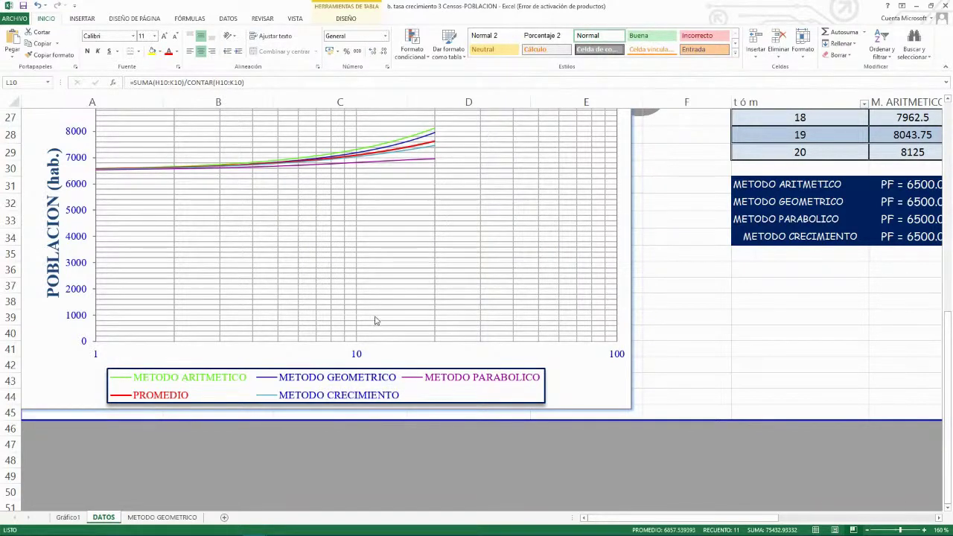
pyautogui.scroll(2, 376, 313)
pyautogui.scroll(5, 375, 307)
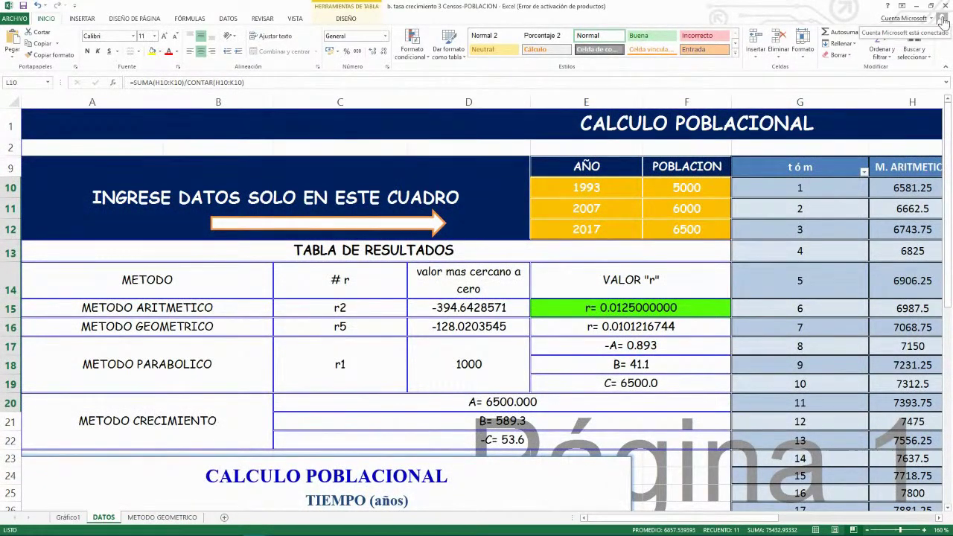
pyautogui.click(626, 307)
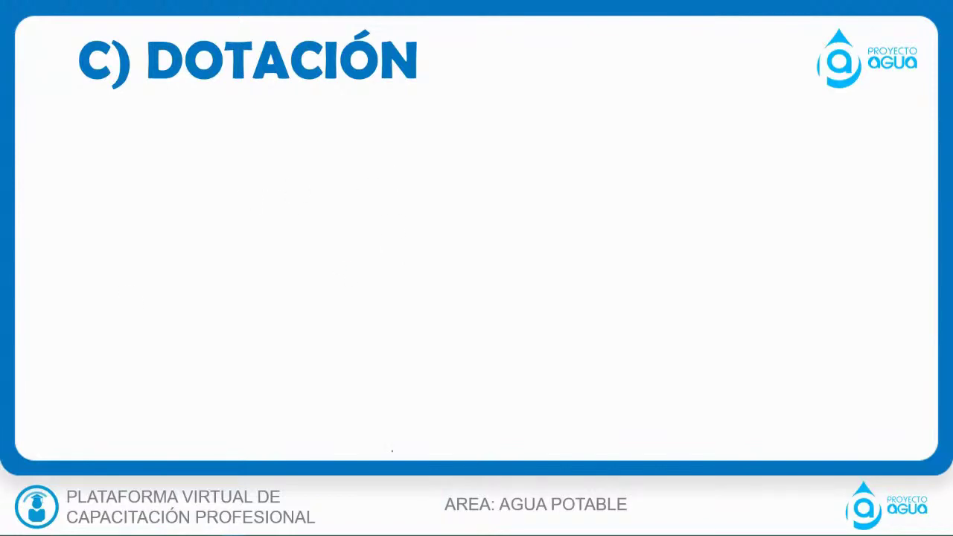
# Switch to the 0. MEMORIA DE CALCULO workbook and open its CAUDAL DE CONSUMO sheet
pyautogui.moveTo(259, 527)
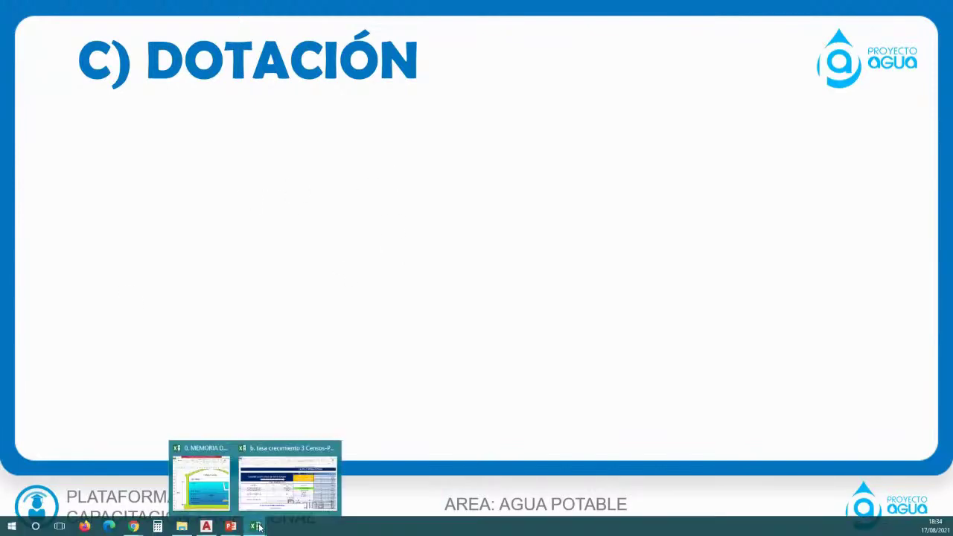
pyautogui.click(260, 482)
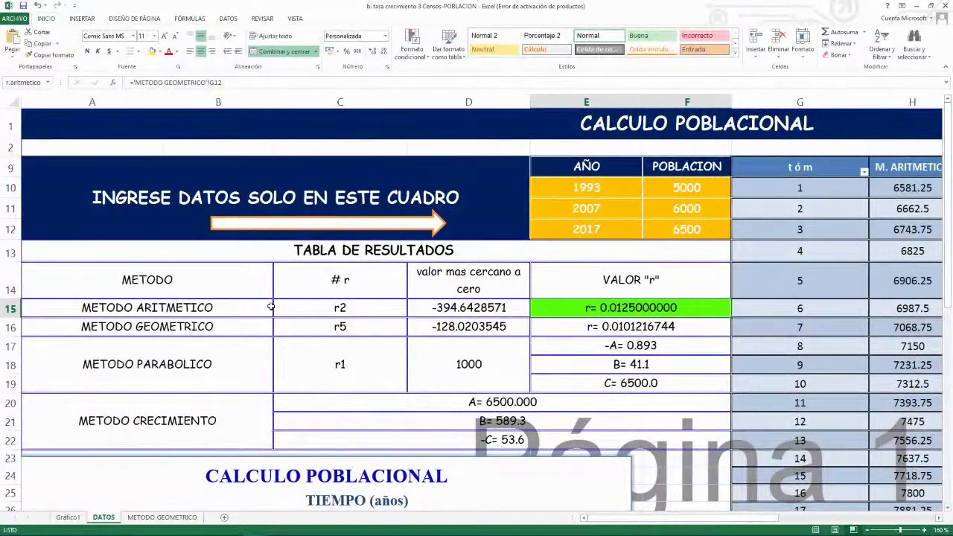
pyautogui.moveTo(261, 527)
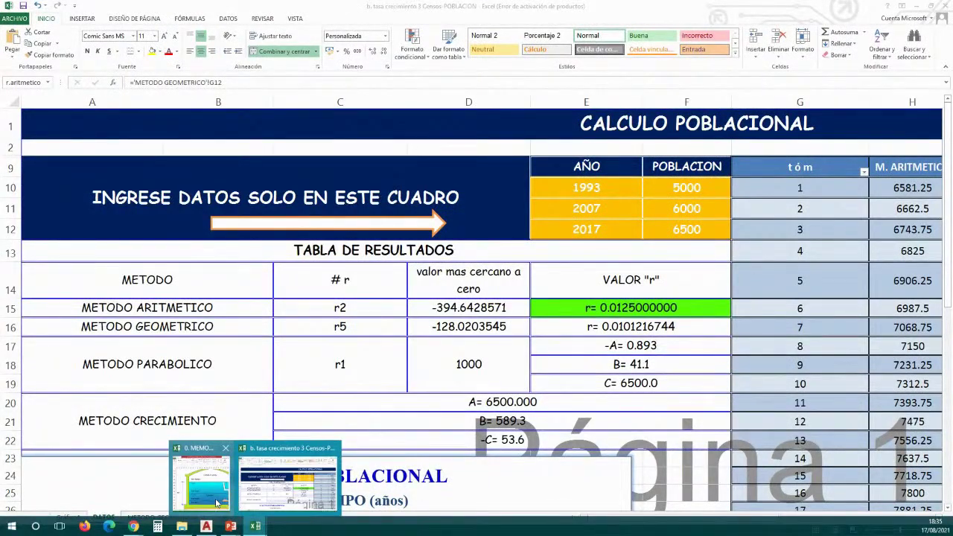
pyautogui.click(290, 477)
pyautogui.click(696, 110)
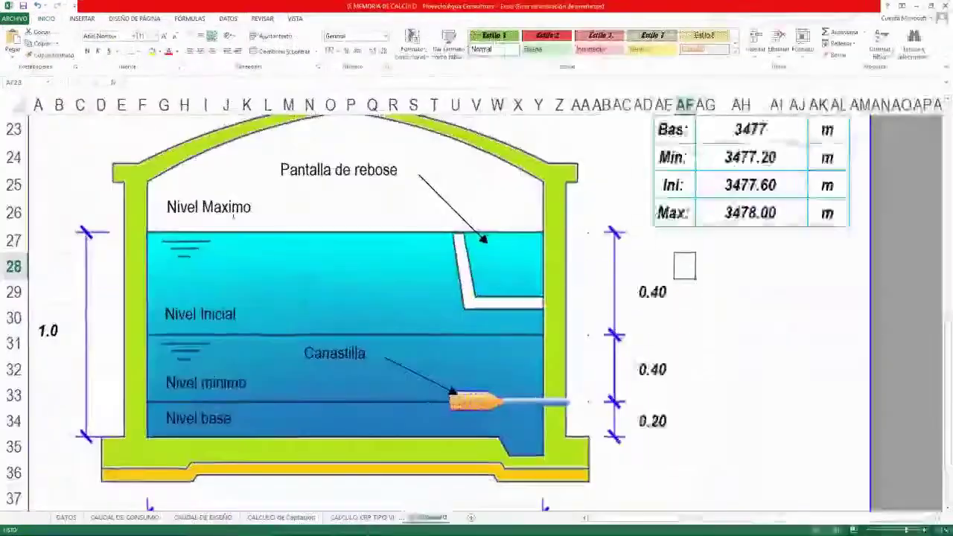
pyautogui.click(124, 517)
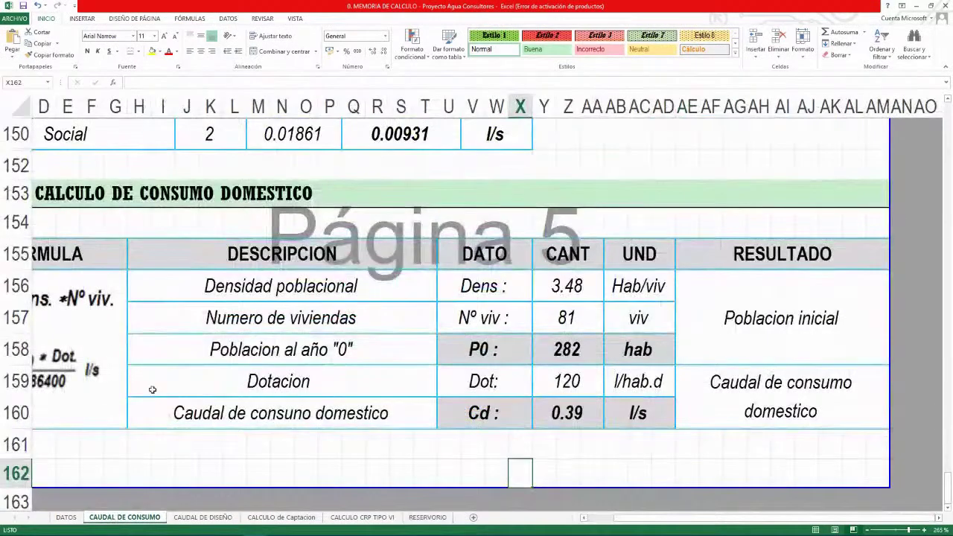
# Examine the Tasa de crecimiento entry under DATOS DEL DISEÑO, including its quantity and supporting document
pyautogui.scroll(5, 135, 380)
pyautogui.scroll(20, 136, 381)
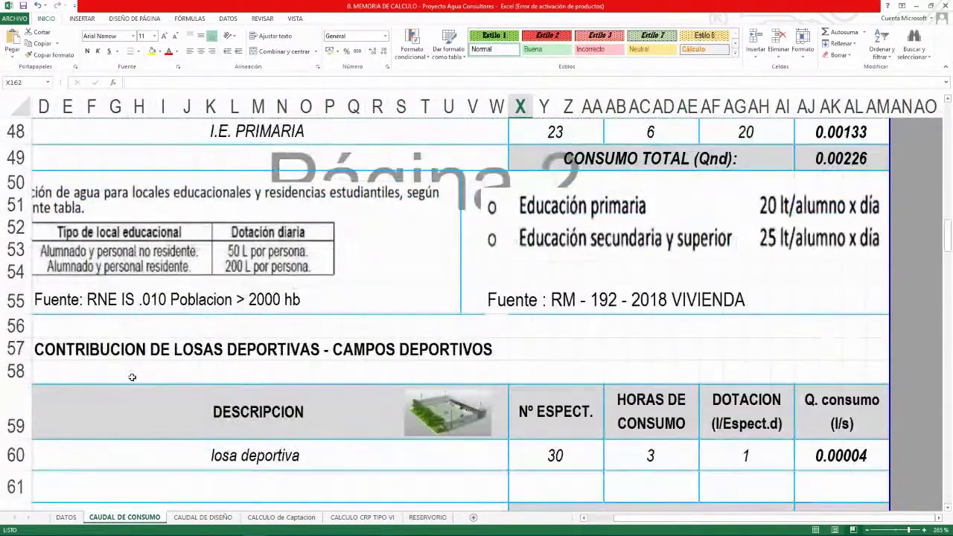
pyautogui.scroll(8, 132, 378)
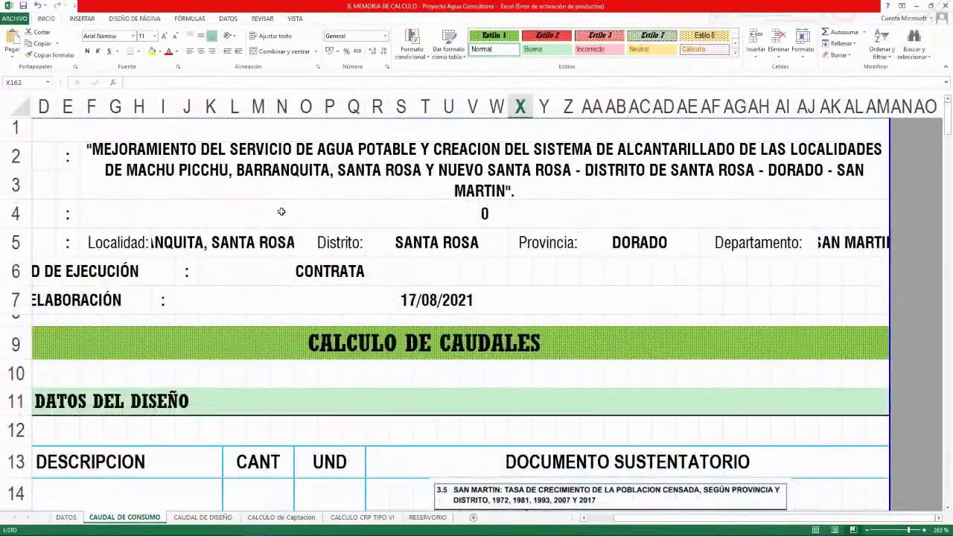
pyautogui.scroll(-2, 334, 228)
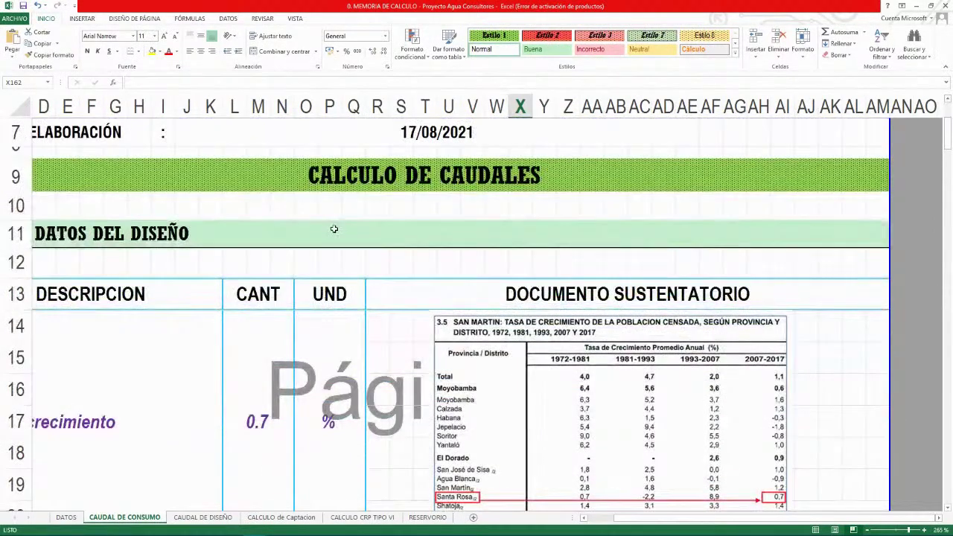
pyautogui.scroll(-2, 253, 232)
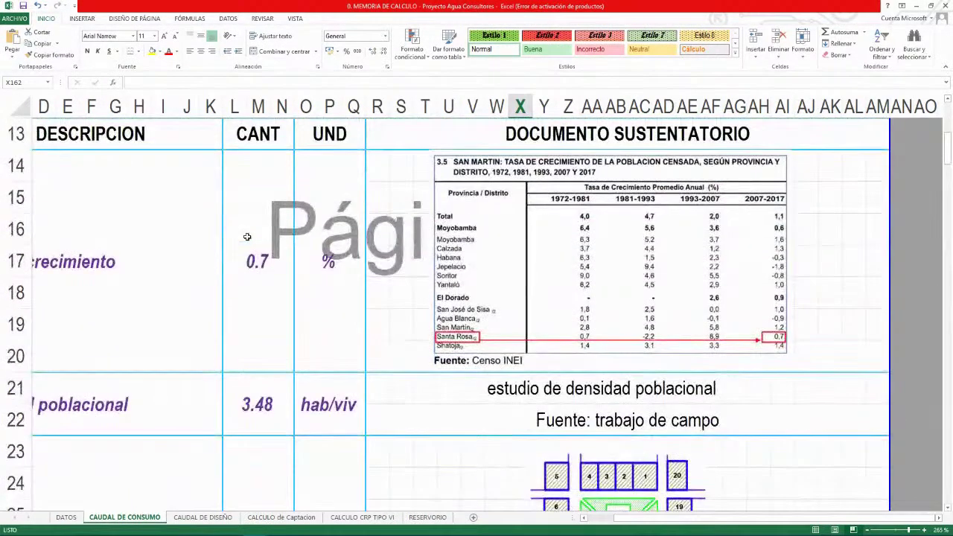
pyautogui.scroll(1, 247, 237)
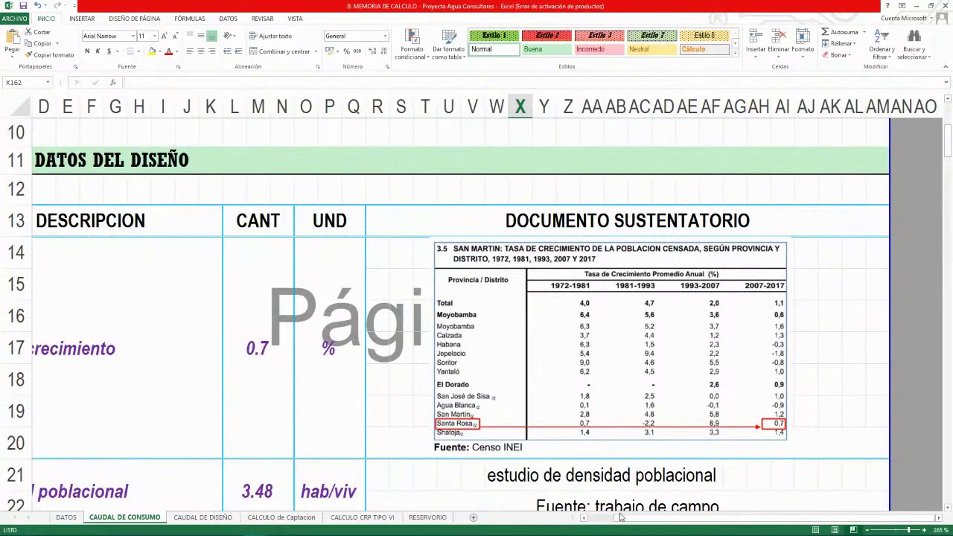
pyautogui.moveTo(634, 526); pyautogui.dragTo(609, 525)
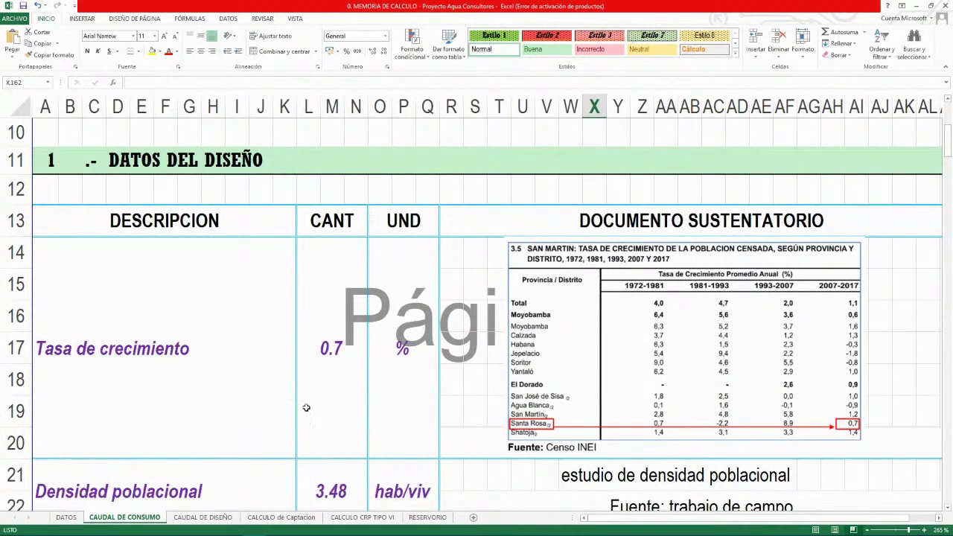
pyautogui.click(151, 333)
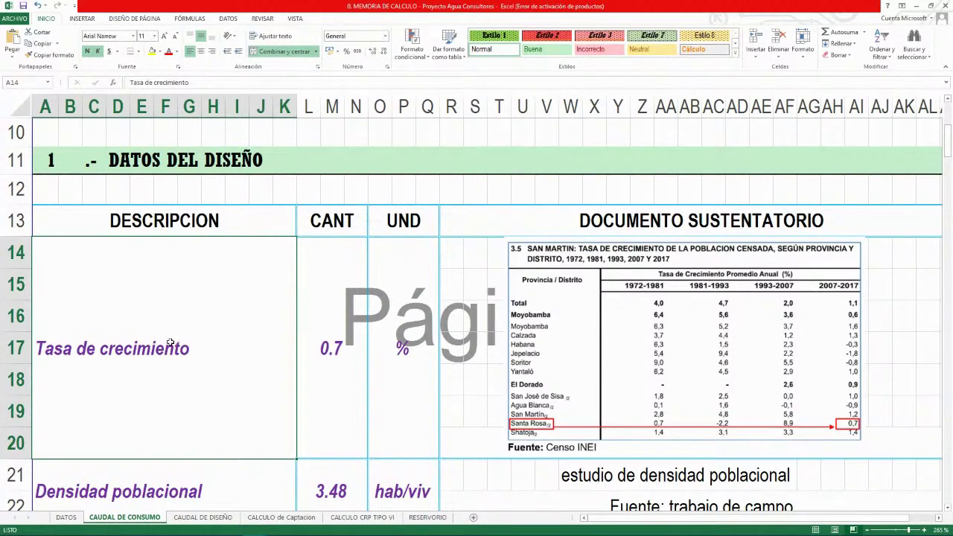
pyautogui.click(322, 330)
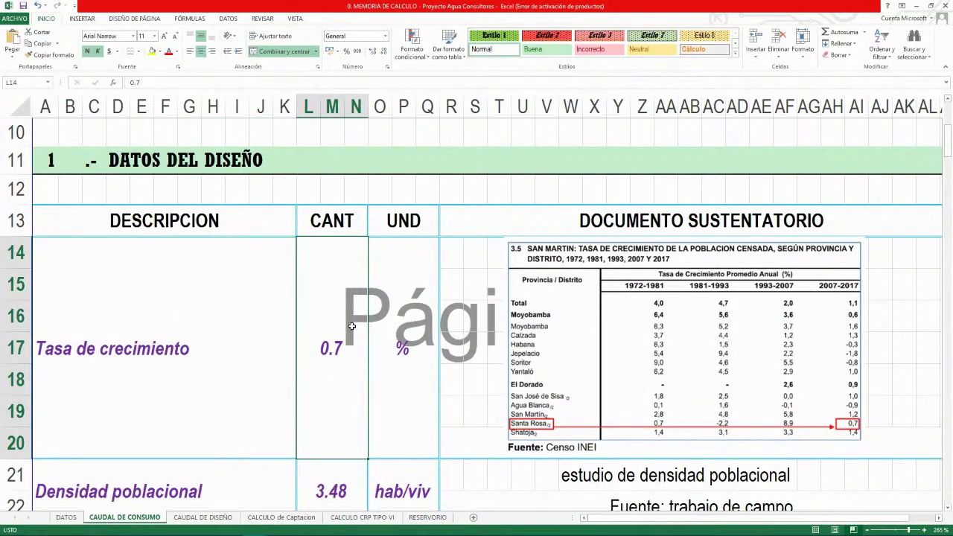
pyautogui.click(697, 229)
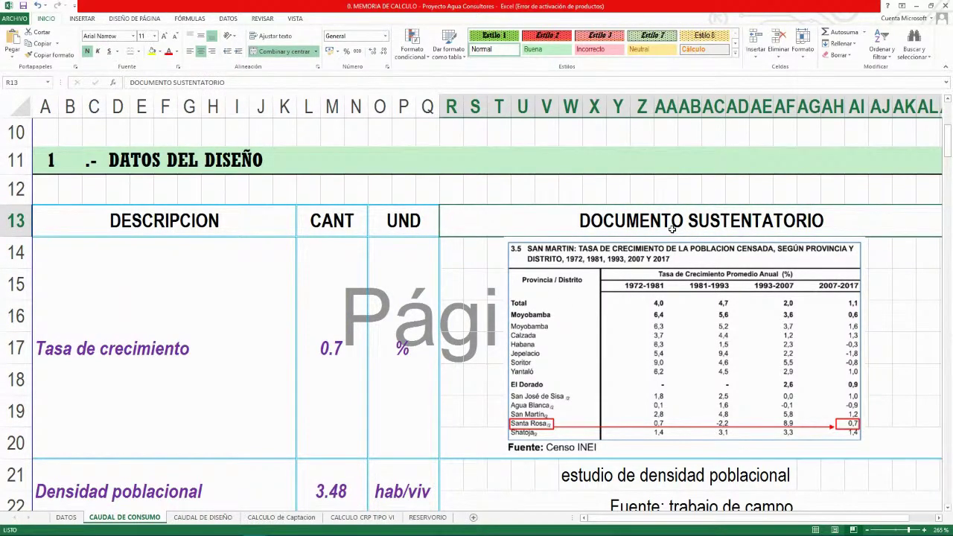
pyautogui.click(320, 356)
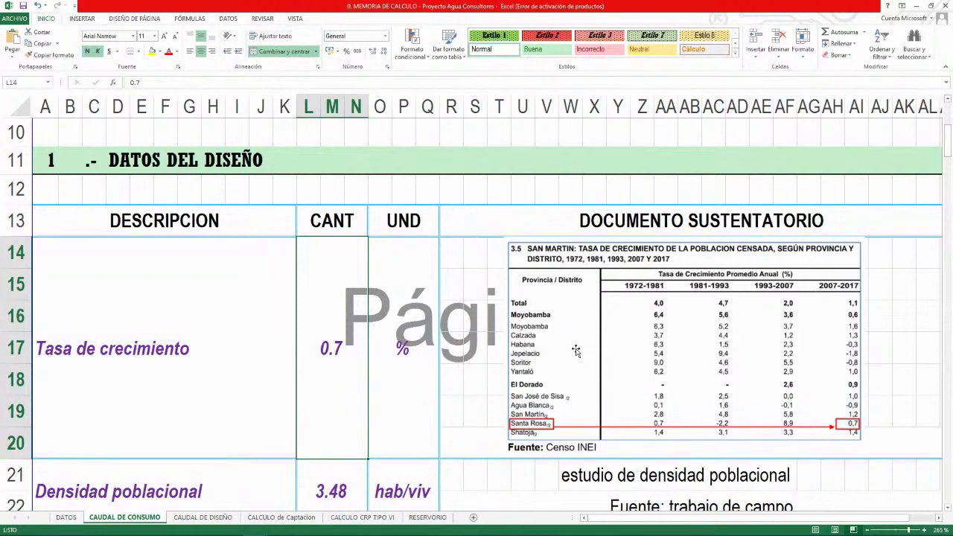
# Move the census table picture aside and enter "HOJA DE CALCULO DE TRASA DSE CRECIMIENTO ; VER CARPETA" in cell S15
pyautogui.moveTo(576, 350); pyautogui.dragTo(288, 461)
pyautogui.click(482, 272)
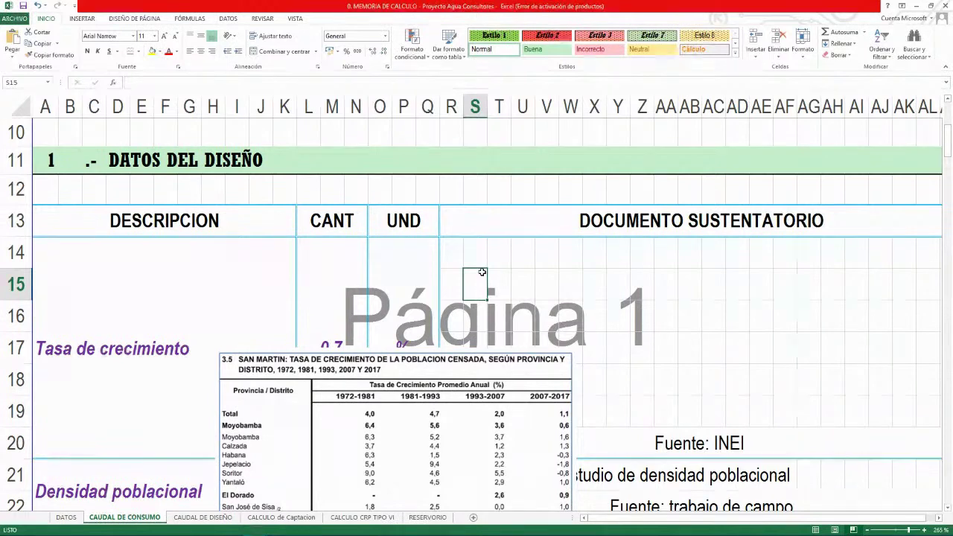
pyautogui.write('HOJA')
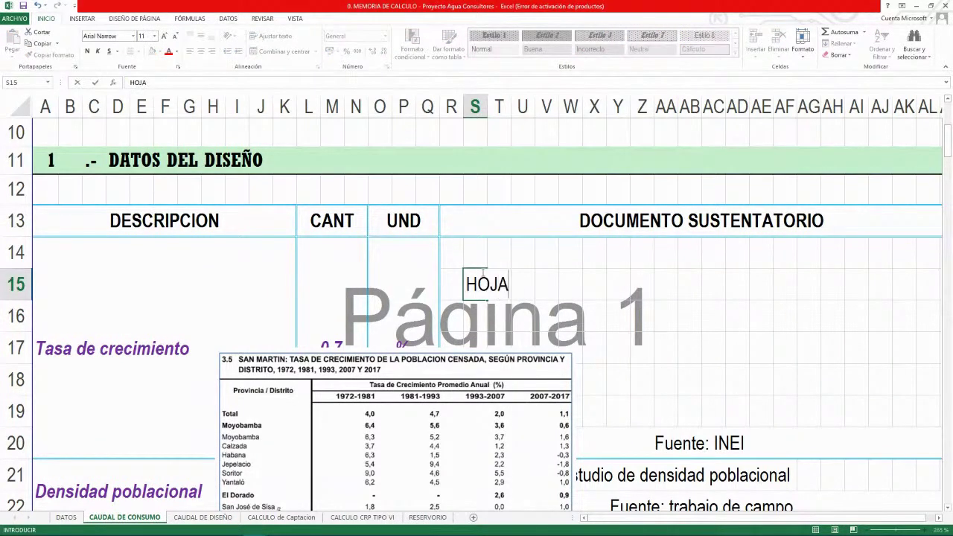
pyautogui.write(' DE CALCULO DE ')
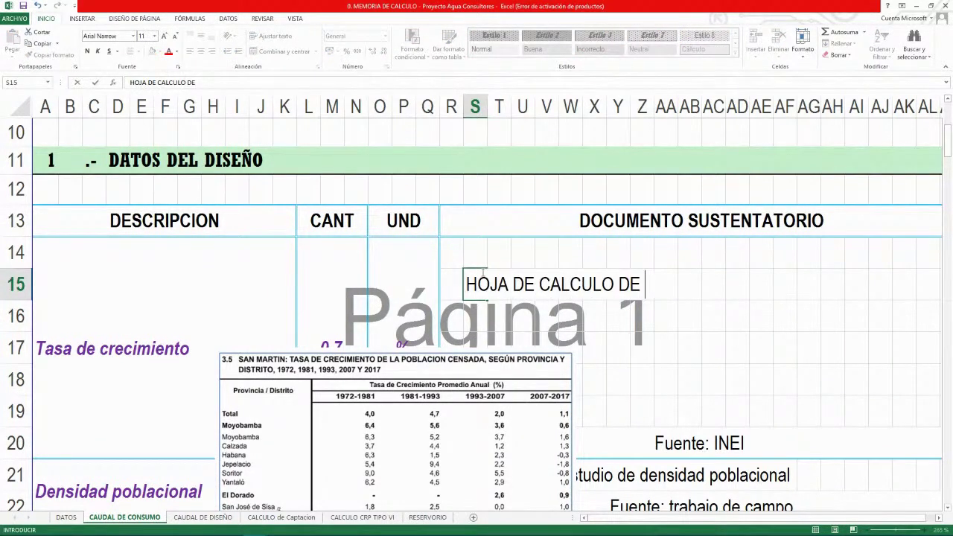
pyautogui.write('TRASA DSE CRECIMIENTO ')
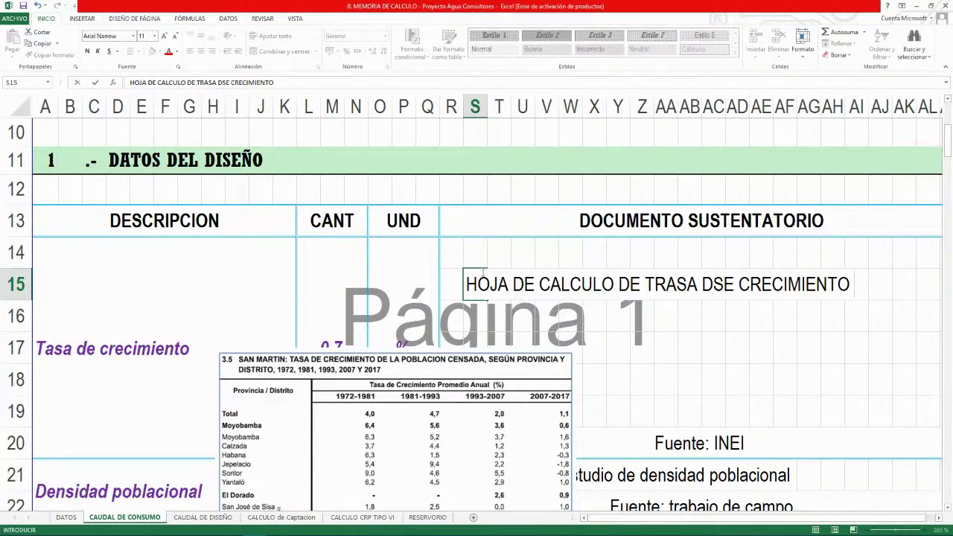
pyautogui.write('; CA')
pyautogui.press('BackSpace')
pyautogui.press('BackSpace')
pyautogui.press('BackSpace')
pyautogui.write('VER CARPETA')
pyautogui.press('Return')
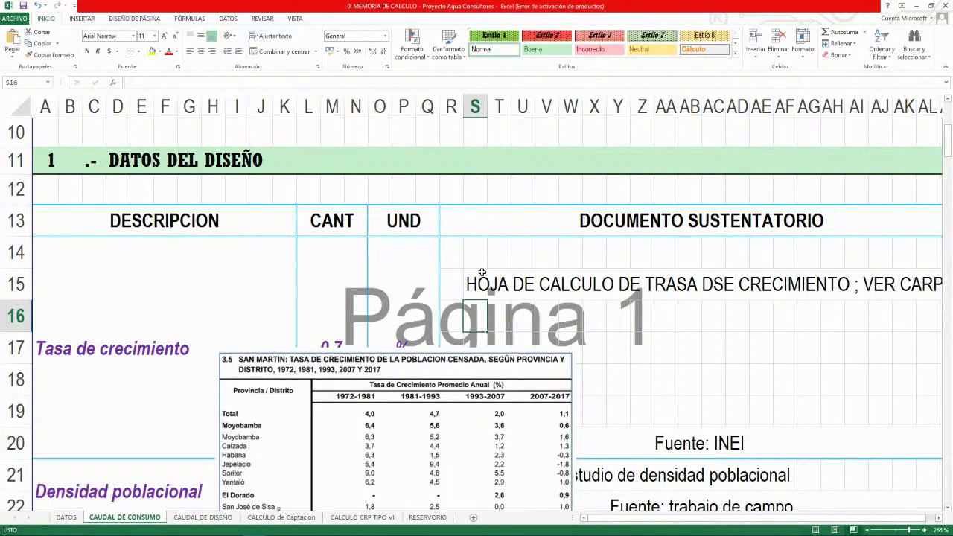
# Enter "MEMORIA DE CALCILO/ PARAMETROS DE DISEÑO" in cell S16 as the second line of the supporting note
pyautogui.write('MEMORIA DE CA')
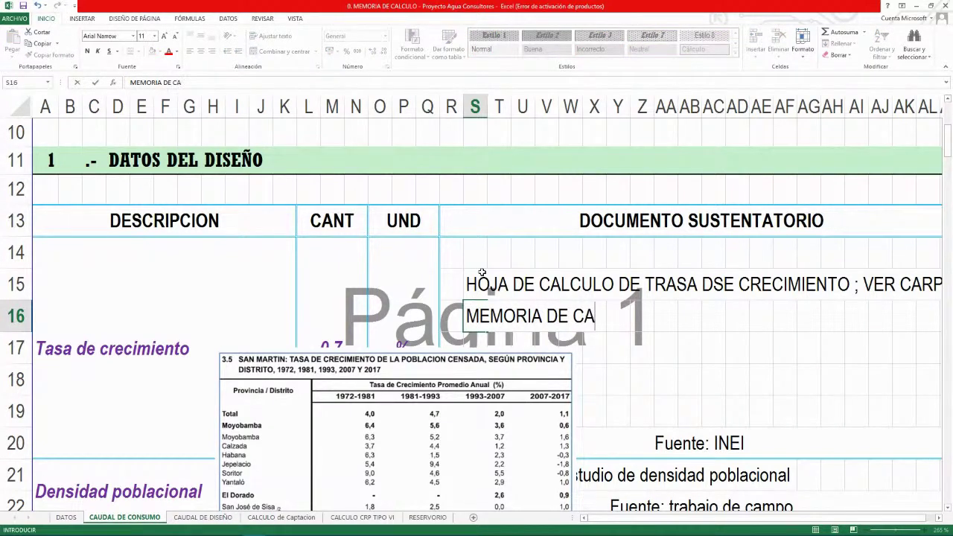
pyautogui.write('LCILO/')
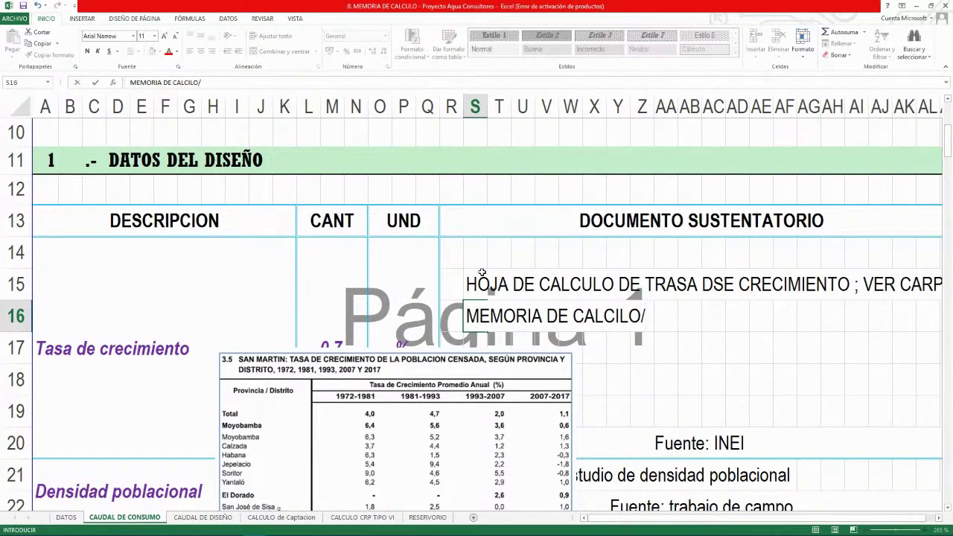
pyautogui.write(' PARAMETROS DE D')
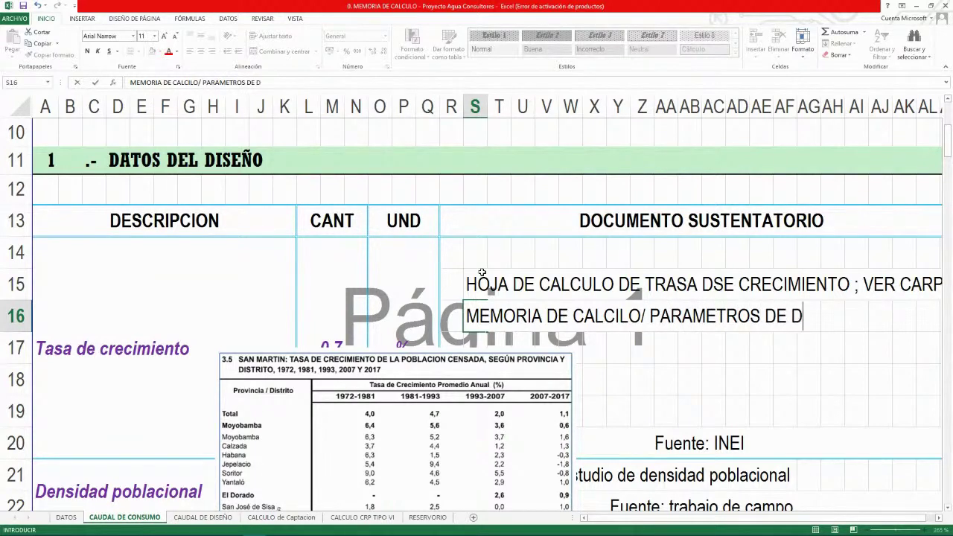
pyautogui.write('ISEÑO')
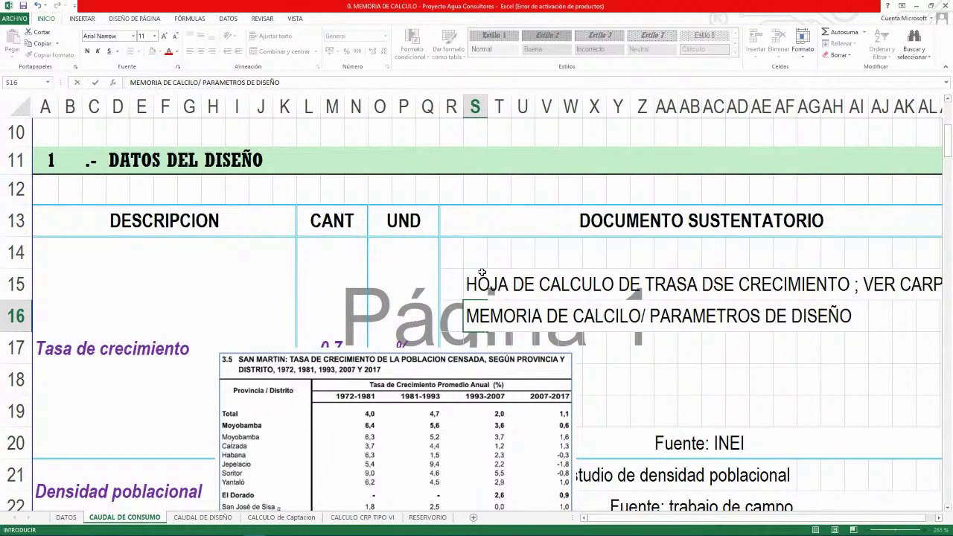
pyautogui.click(581, 338)
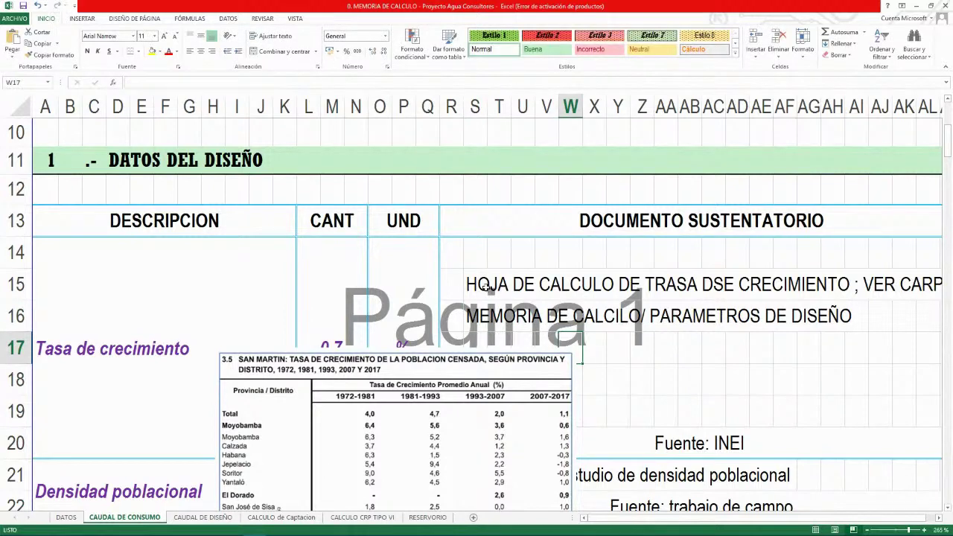
# Delete the two note lines from cells S15 and S16
pyautogui.moveTo(486, 287); pyautogui.dragTo(483, 306)
pyautogui.press('Delete')
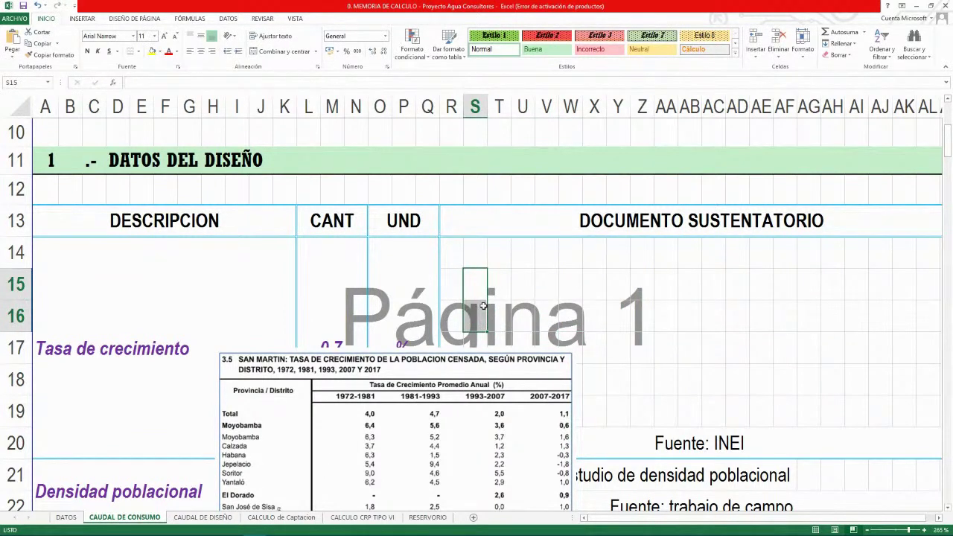
pyautogui.click(711, 439)
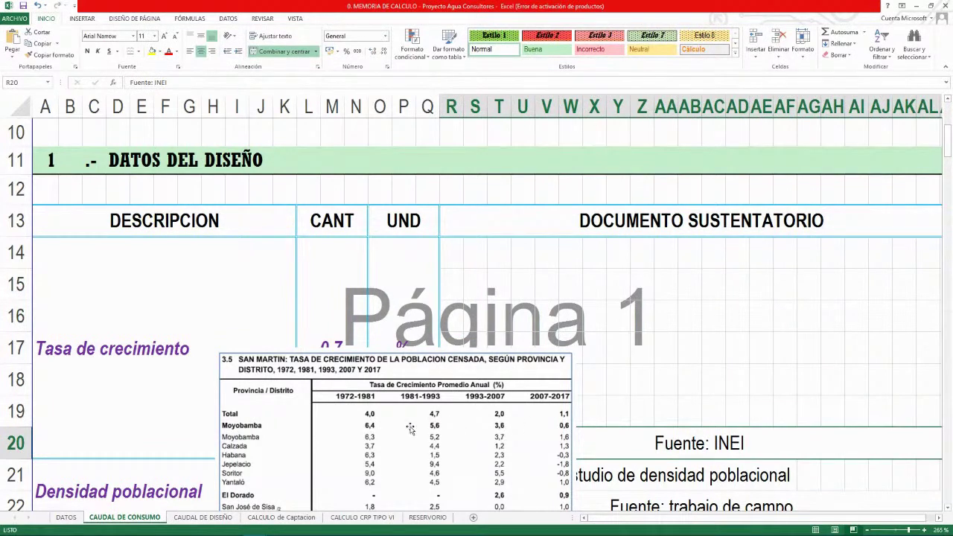
# Move the census table picture back under DOCUMENTO SUSTENTATORIO for Tasa de crecimiento and resize it to fit above the "Fuente: INEI" line
pyautogui.moveTo(392, 433); pyautogui.dragTo(629, 306)
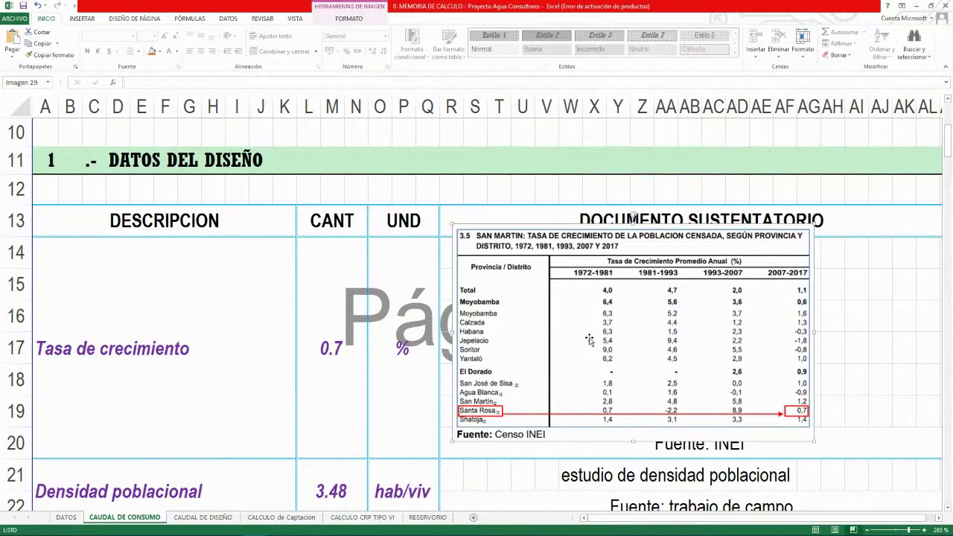
pyautogui.scroll(-2, 589, 339)
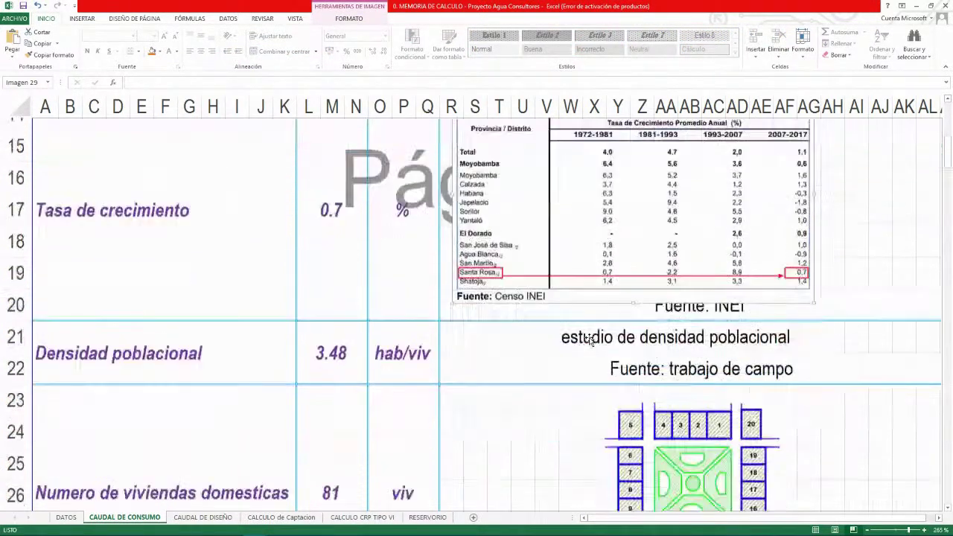
pyautogui.scroll(1, 608, 289)
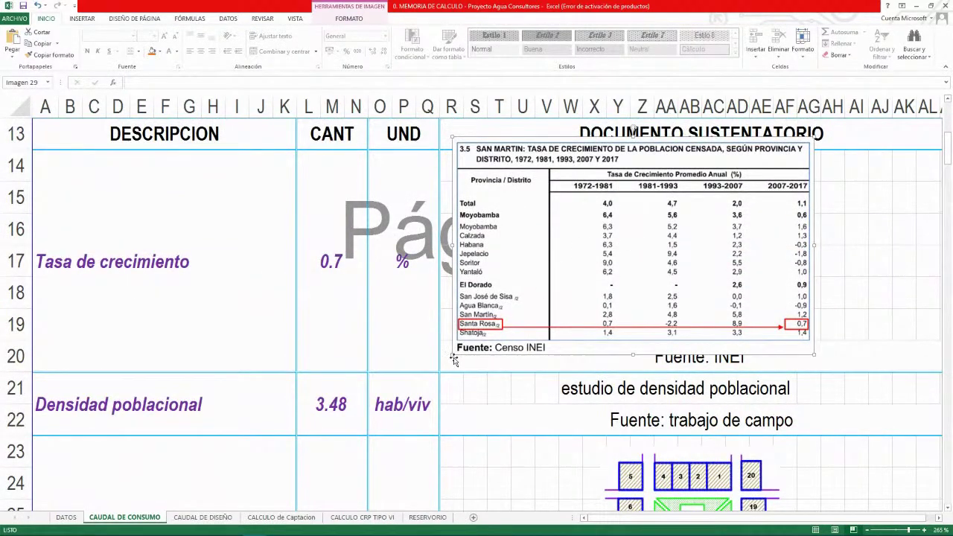
pyautogui.moveTo(452, 355); pyautogui.dragTo(356, 408)
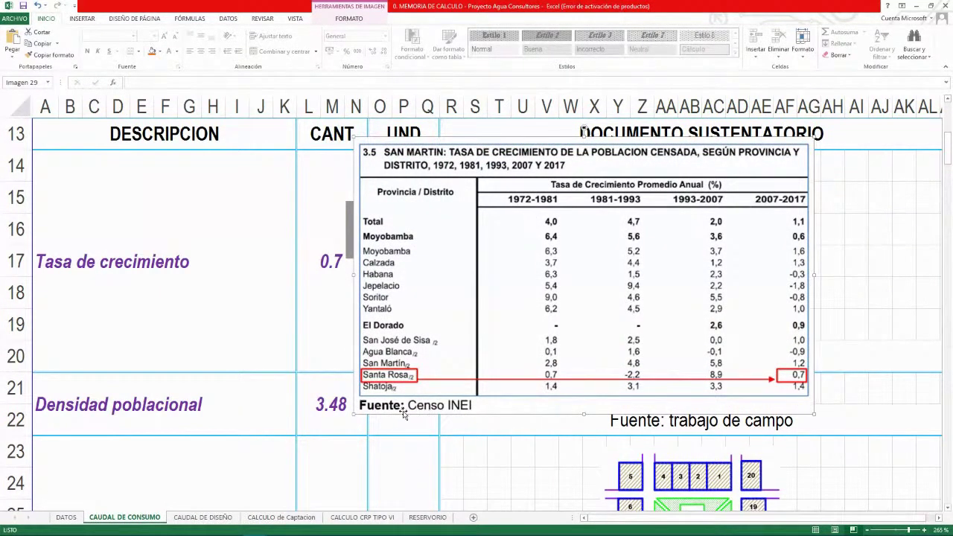
pyautogui.moveTo(358, 416); pyautogui.dragTo(462, 330)
pyautogui.moveTo(564, 301); pyautogui.dragTo(597, 289)
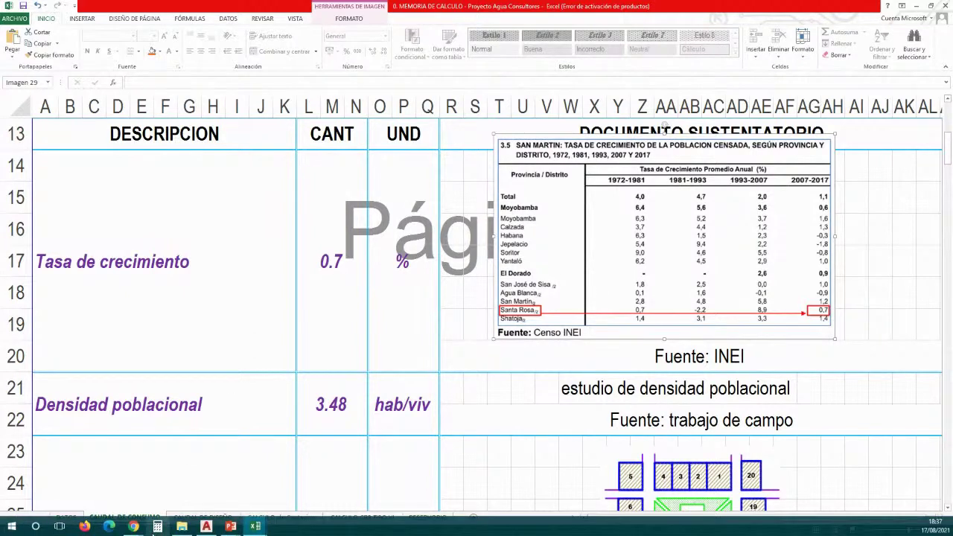
# Switch to Chrome, maximize its window and open the geoperu.gob.pe website
pyautogui.click(135, 527)
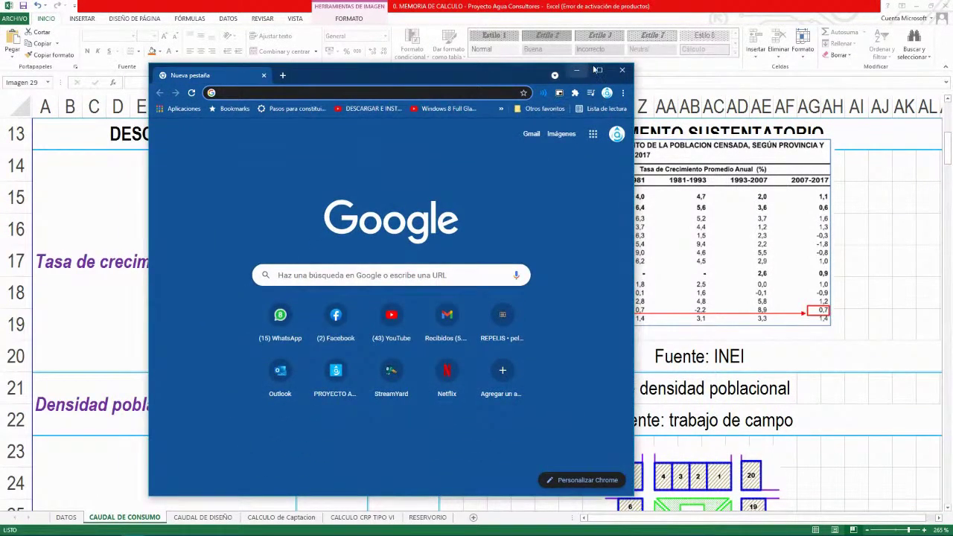
pyautogui.click(597, 70)
pyautogui.click(281, 25)
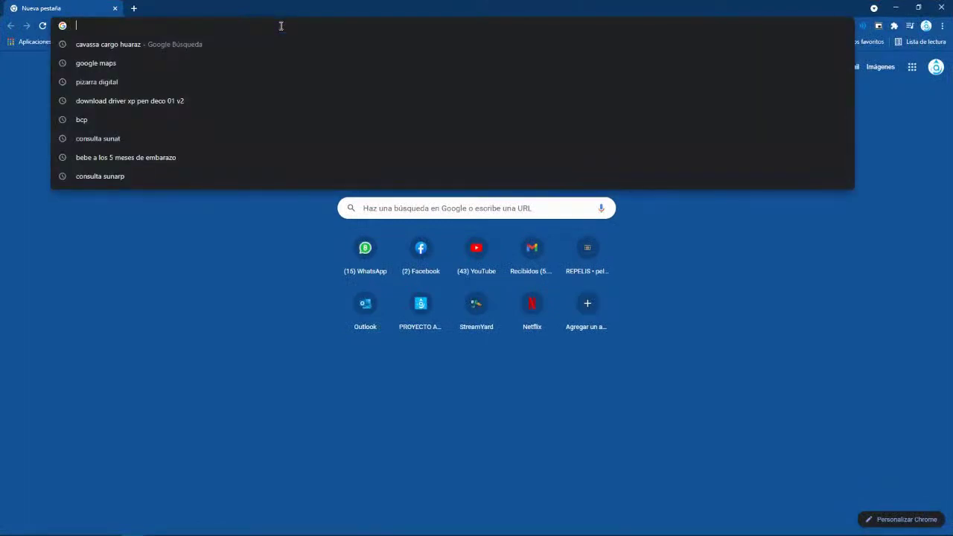
pyautogui.write('GEOperu.gob.pe')
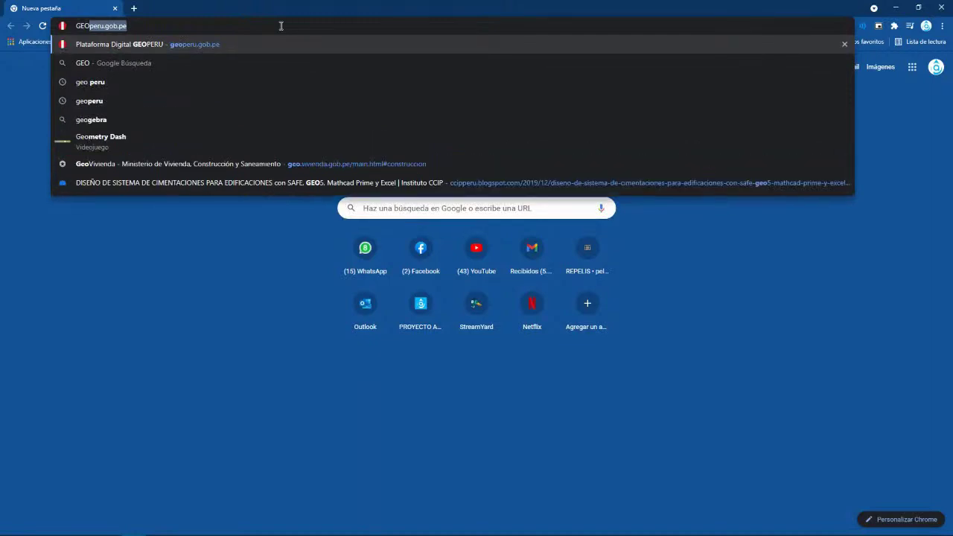
pyautogui.press('Return')
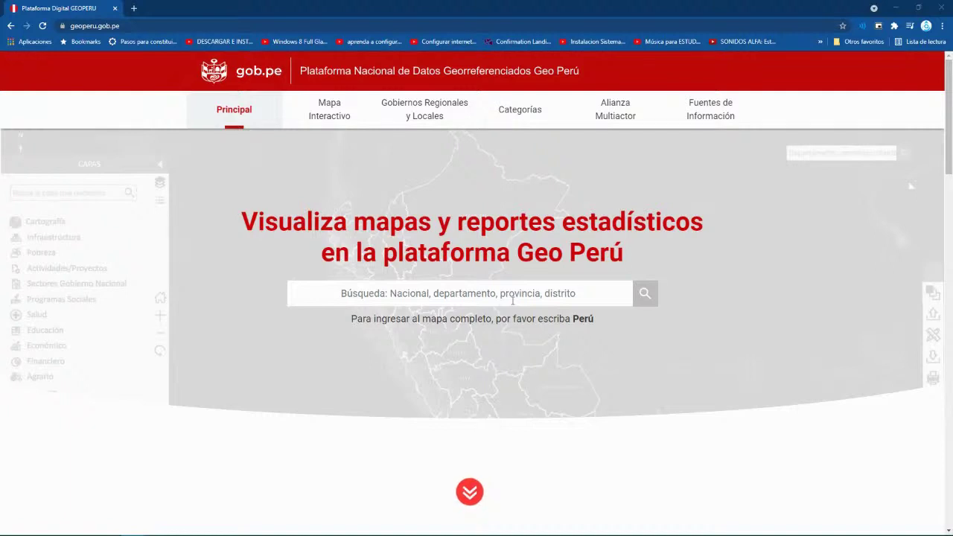
# Search the Geo Perú platform for the ANCASH department and open its map
pyautogui.click(516, 296)
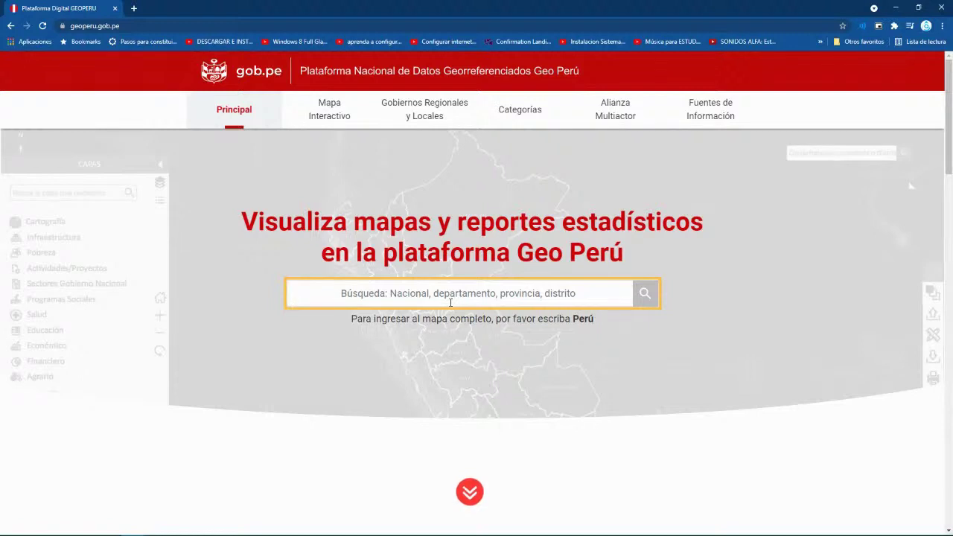
pyautogui.write('ANCASH')
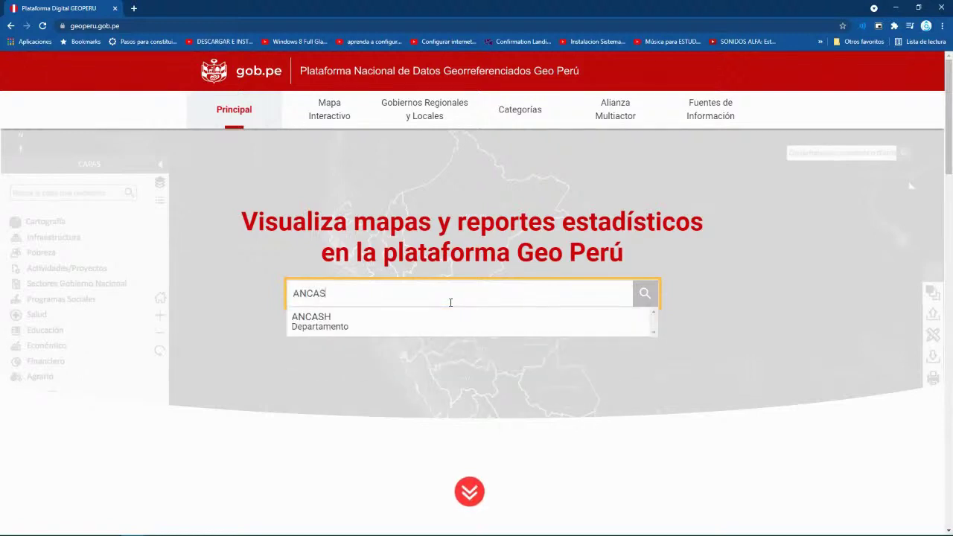
pyautogui.click(367, 329)
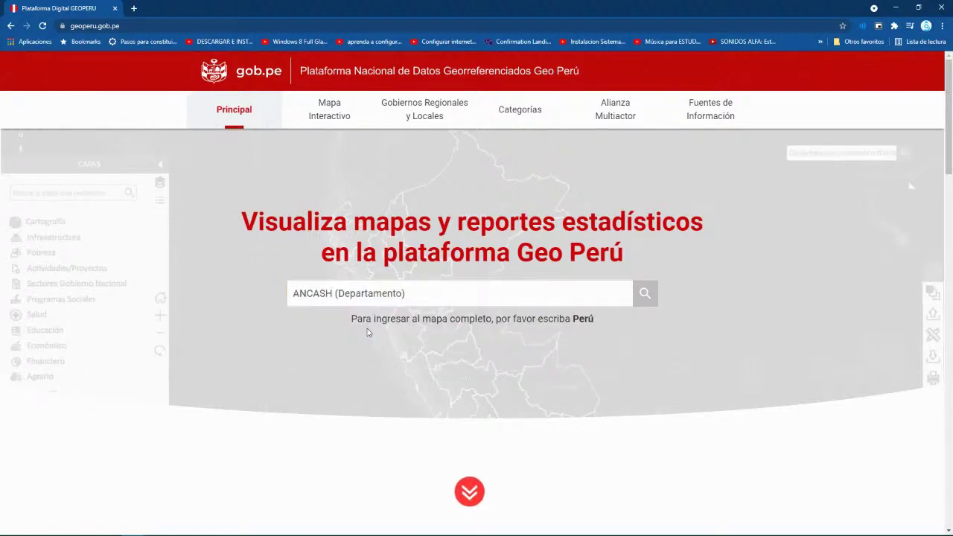
pyautogui.click(645, 294)
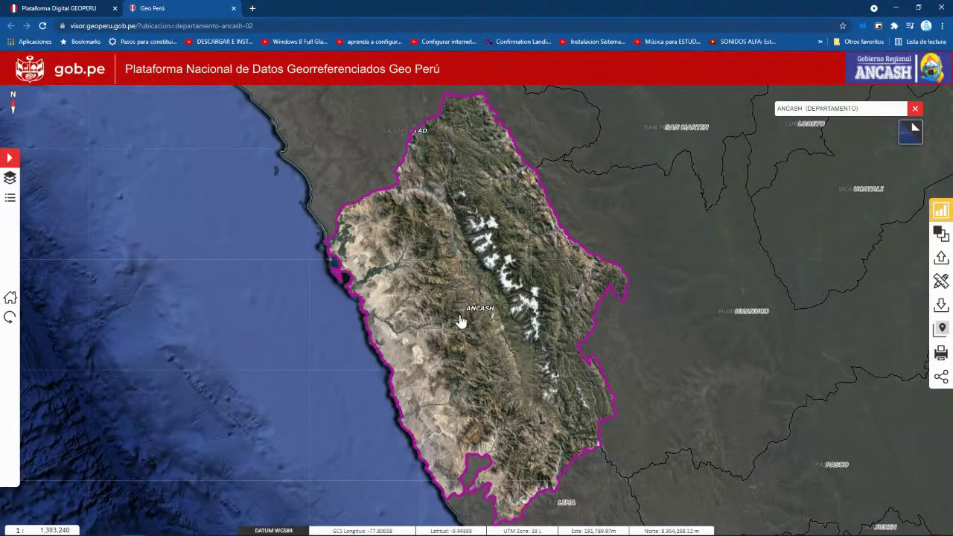
# Replace the map's location search with "TARI" and select the district ANCASH > HUARAZ > TARICA
pyautogui.scroll(2, 458, 322)
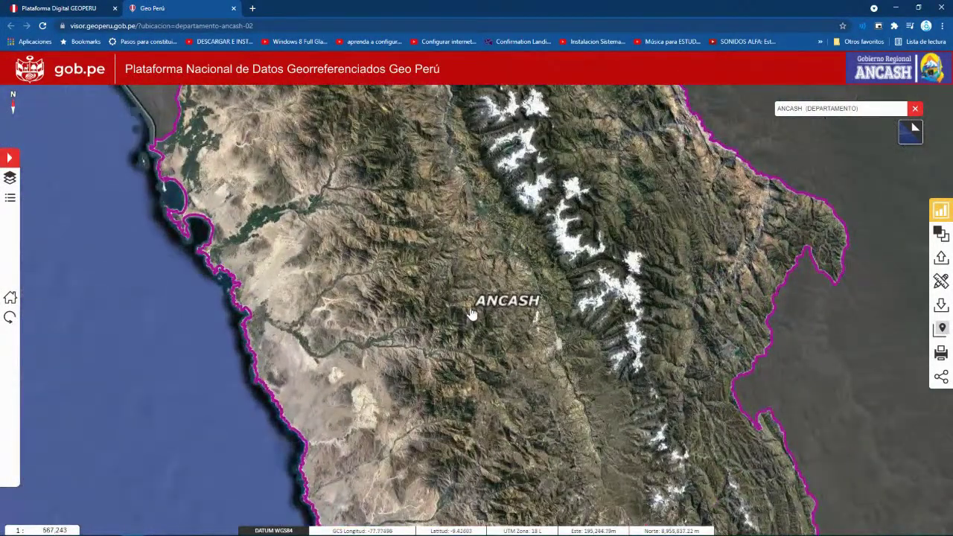
pyautogui.scroll(1, 572, 347)
pyautogui.scroll(3, 571, 349)
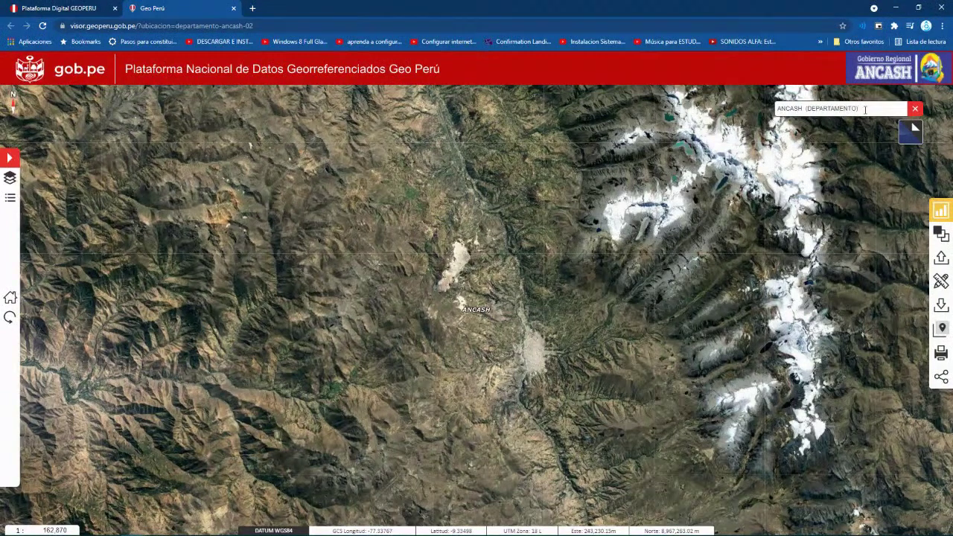
pyautogui.moveTo(865, 110); pyautogui.dragTo(778, 108)
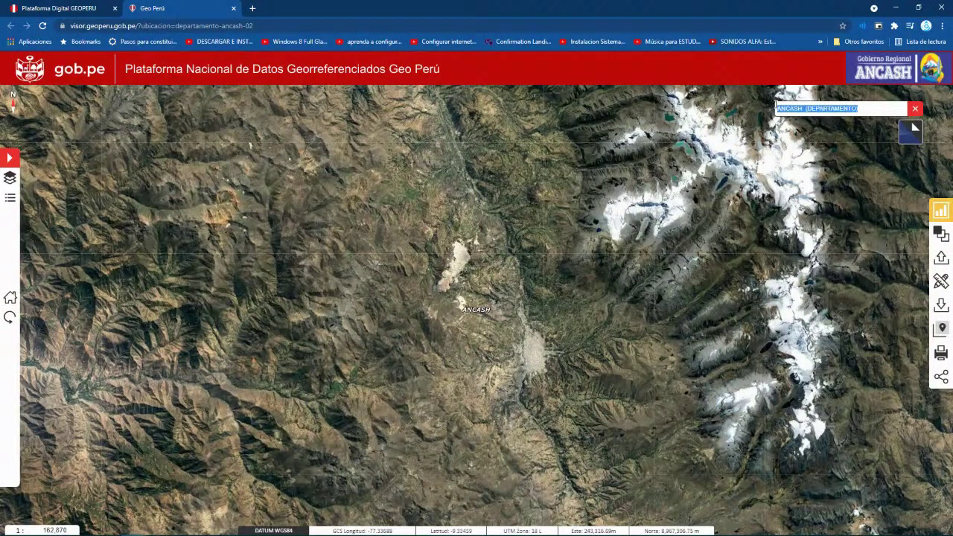
pyautogui.write('TARCICA')
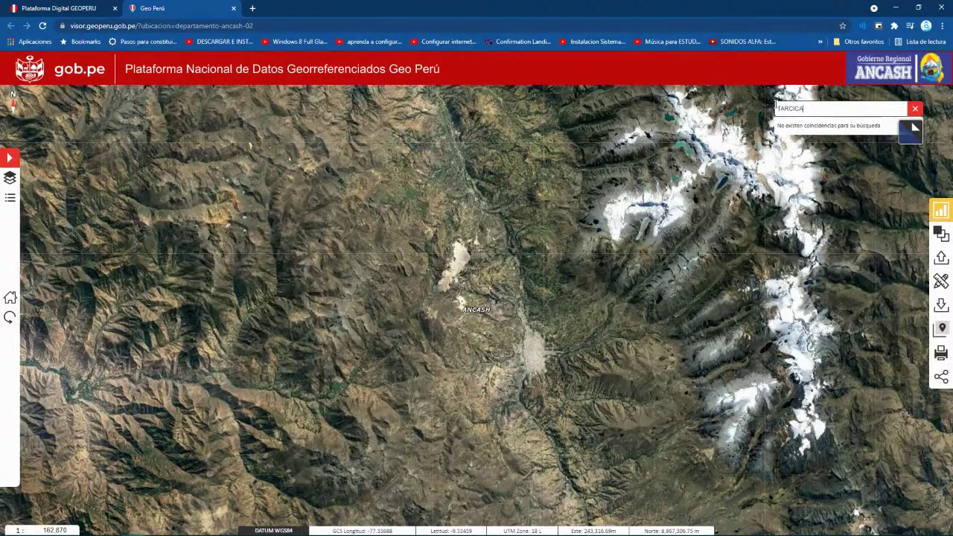
pyautogui.press('BackSpace')
pyautogui.press('BackSpace')
pyautogui.press('BackSpace')
pyautogui.press('BackSpace')
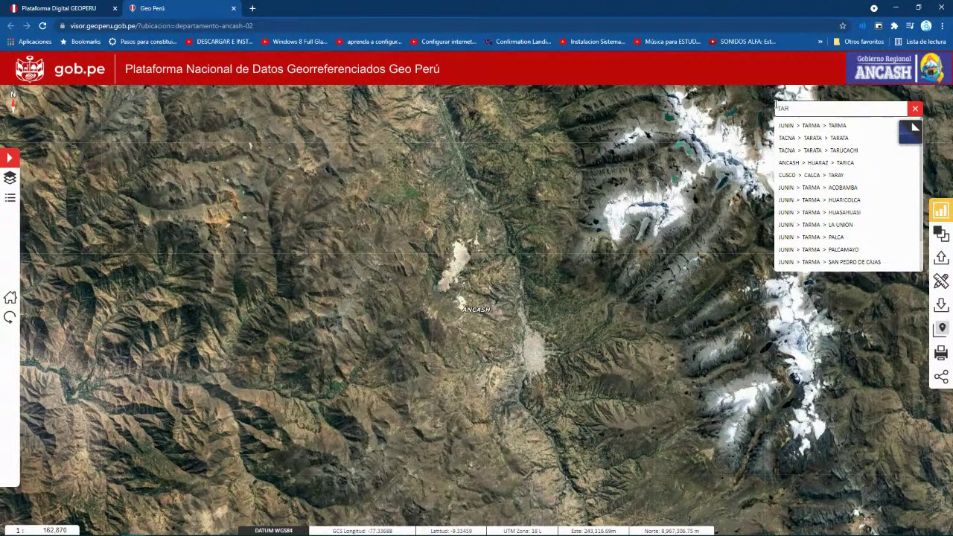
pyautogui.write('I')
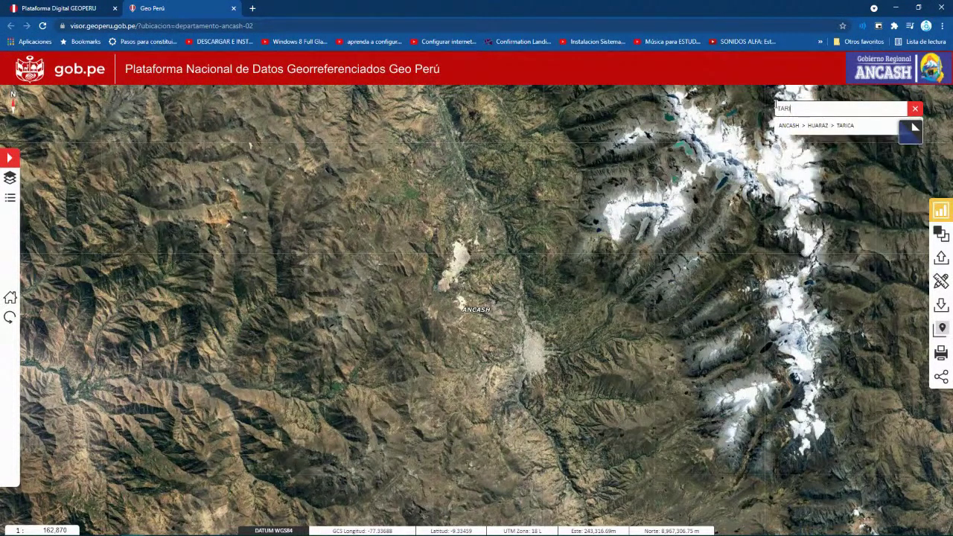
pyautogui.click(845, 128)
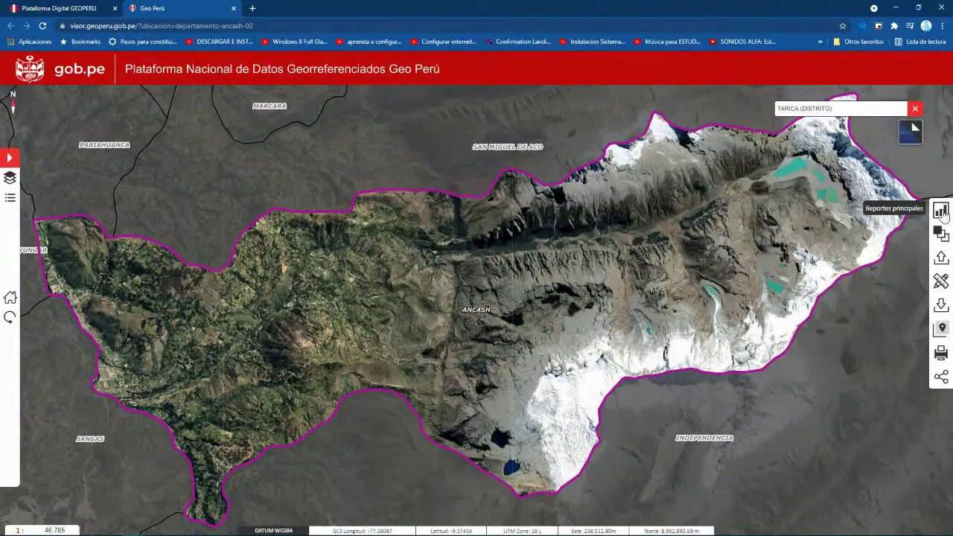
# Open the Principales Indicadores report for the Tarica district and examine its population data and average annual growth rate
pyautogui.click(942, 213)
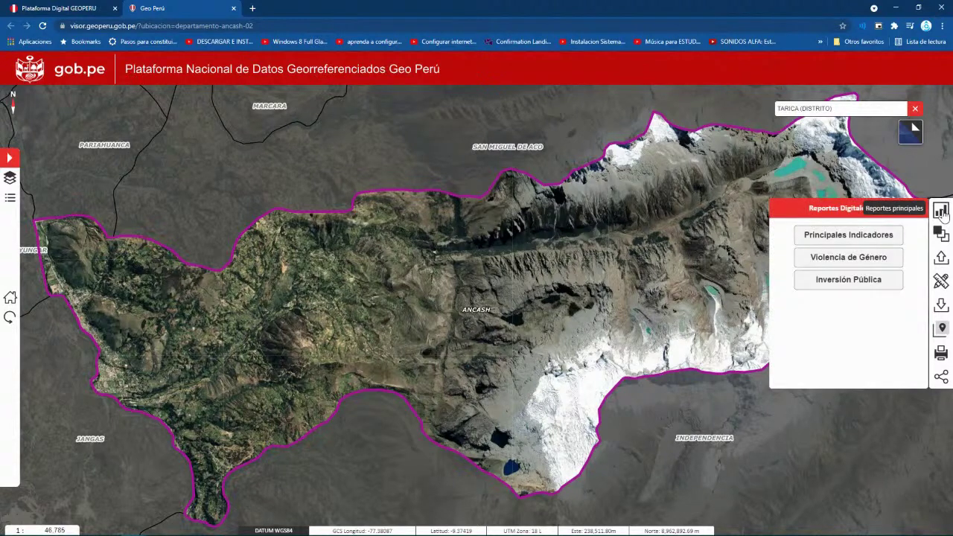
pyautogui.click(883, 242)
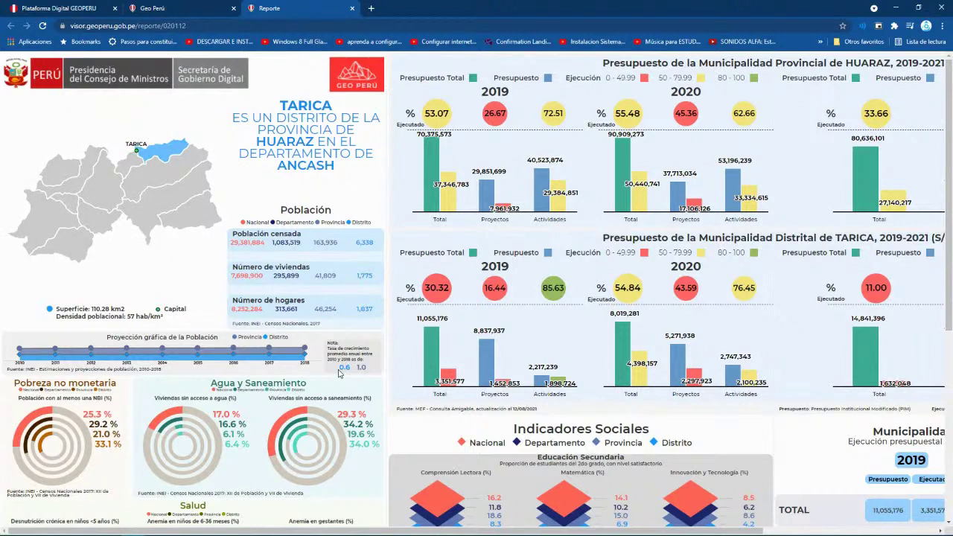
pyautogui.moveTo(369, 371); pyautogui.dragTo(137, 330)
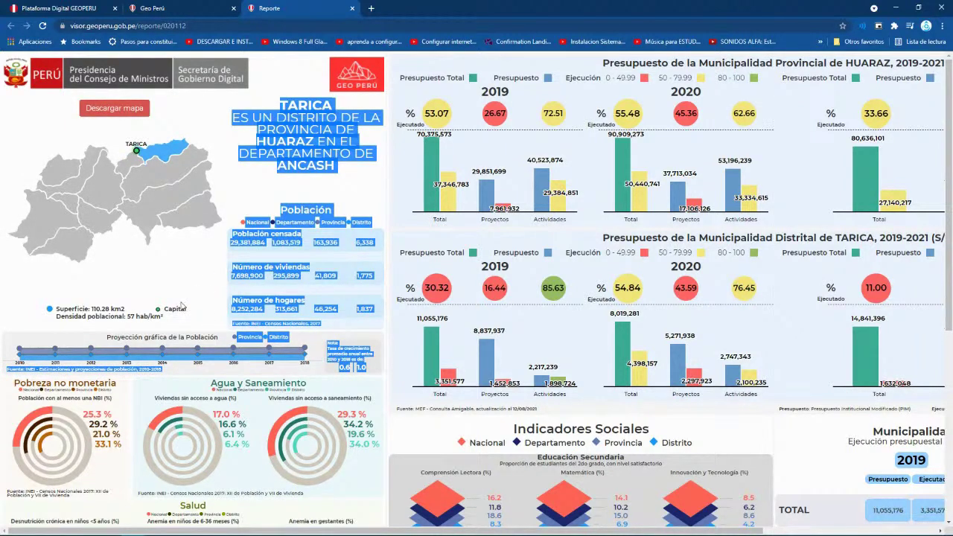
# Open Paint and paste the captured screenshot of the Tarica report into the blank canvas
pyautogui.click(337, 376)
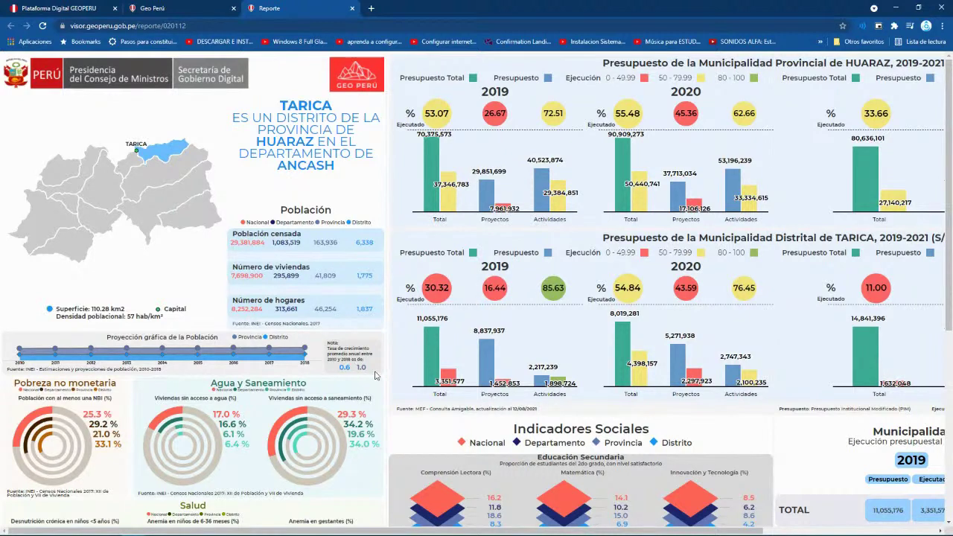
pyautogui.moveTo(179, 531)
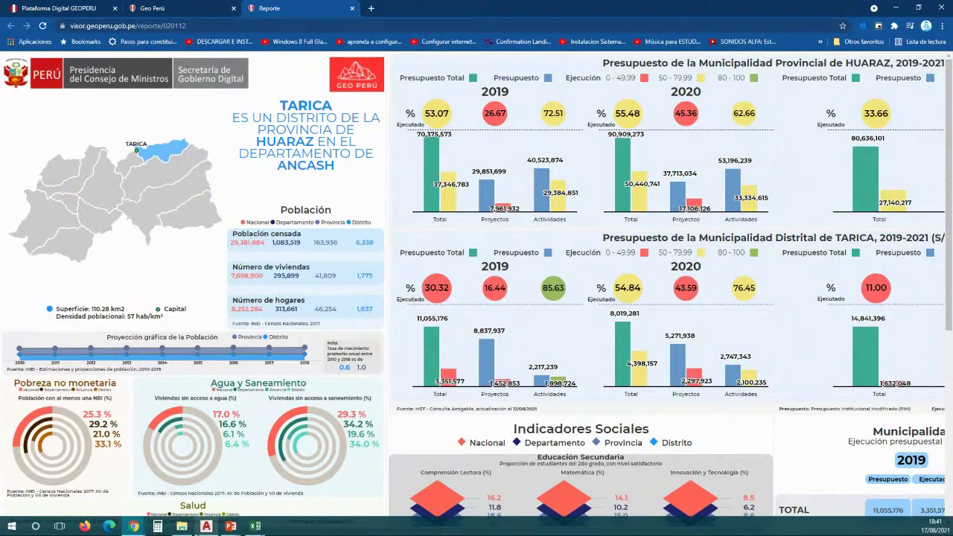
pyautogui.click(12, 527)
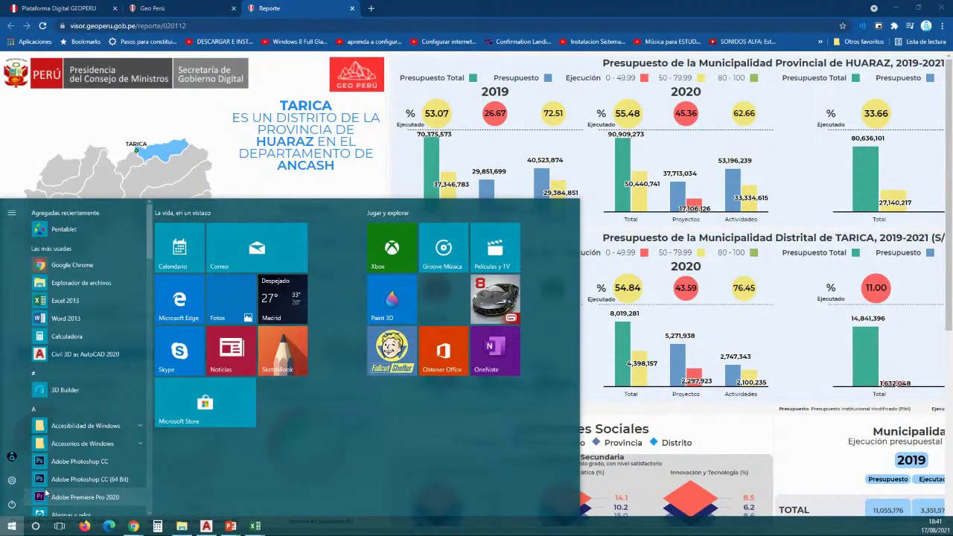
pyautogui.write('paint')
pyautogui.press('Return')
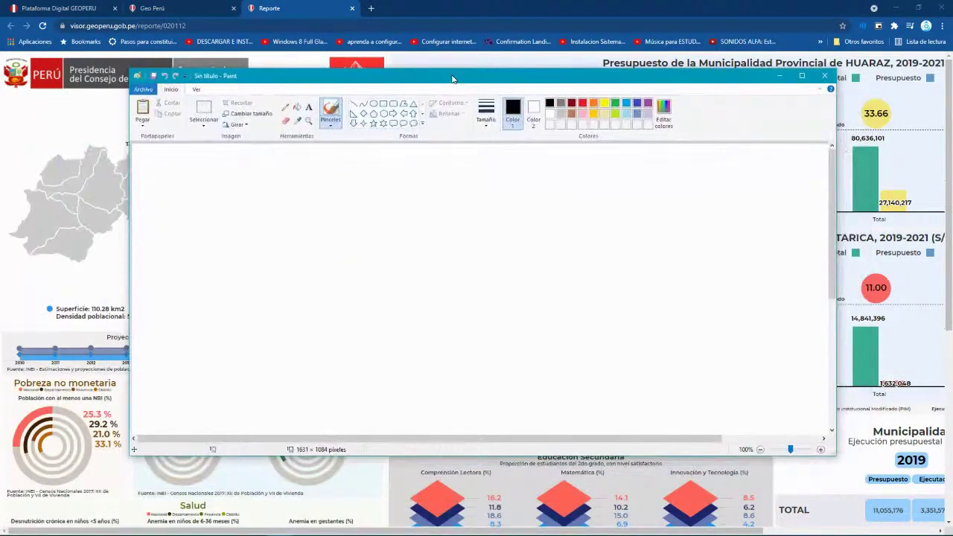
pyautogui.hotkey('ctrl', 'v')
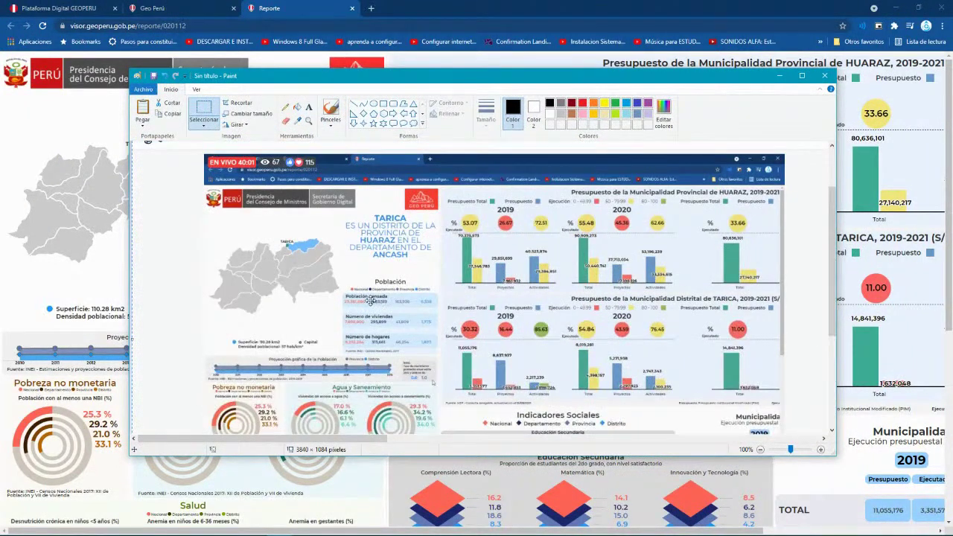
# Cut the area with the Tarica map, population data and growth rate out of the screenshot and minimize Paint
pyautogui.click(209, 183)
pyautogui.moveTo(207, 185)
pyautogui.mouseDown()
pyautogui.moveTo(320, 297)
pyautogui.moveTo(375, 376)
pyautogui.moveTo(442, 385)
pyautogui.mouseUp()
pyautogui.hotkey('ctrl', 'x')
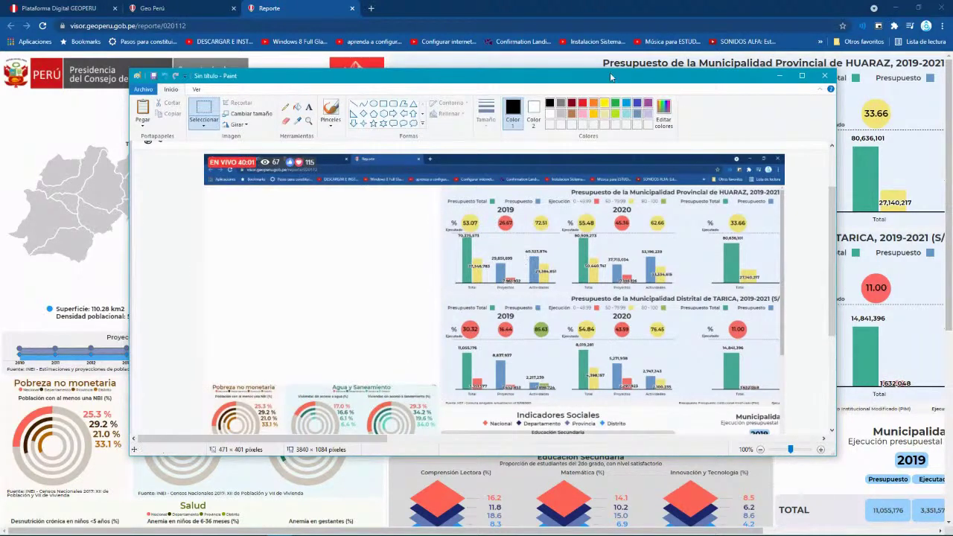
pyautogui.click(779, 78)
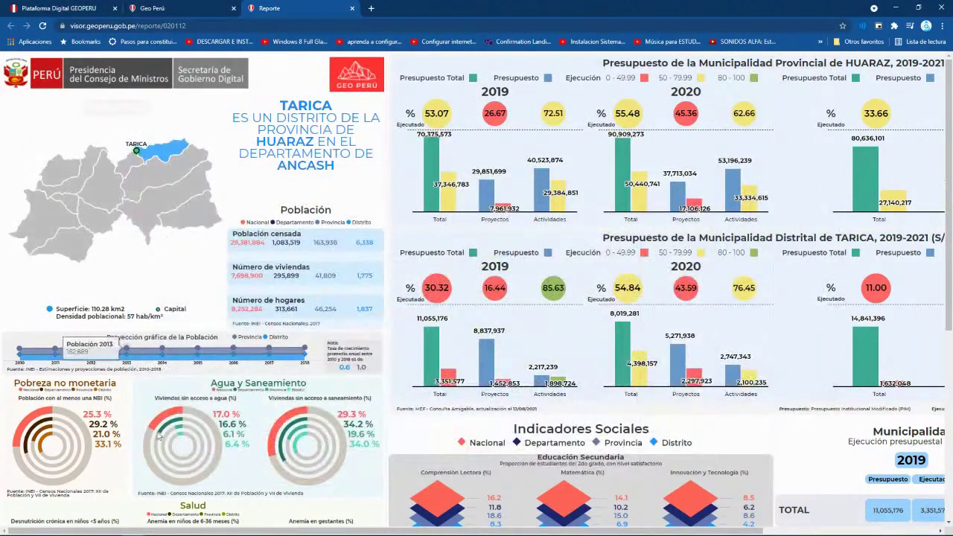
# Switch to Excel and replace the San Martin growth-rate table image with the cut Tarica image, scaled down to fit rows 14 to 19
pyautogui.moveTo(220, 534)
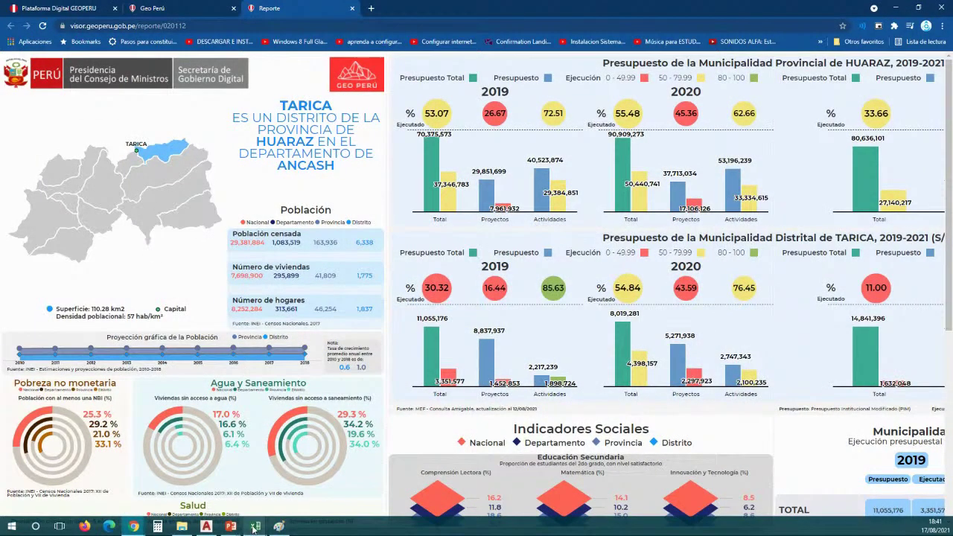
pyautogui.click(236, 495)
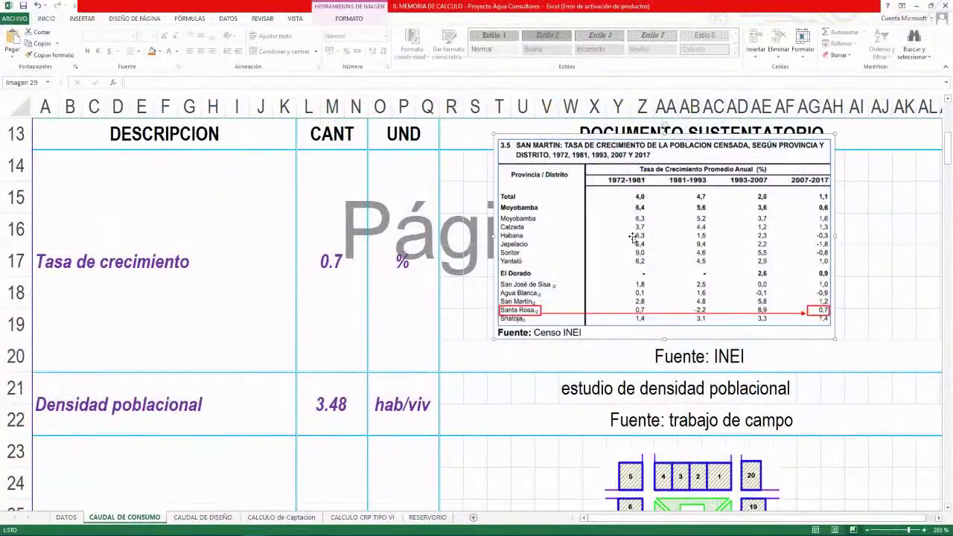
pyautogui.press('Delete')
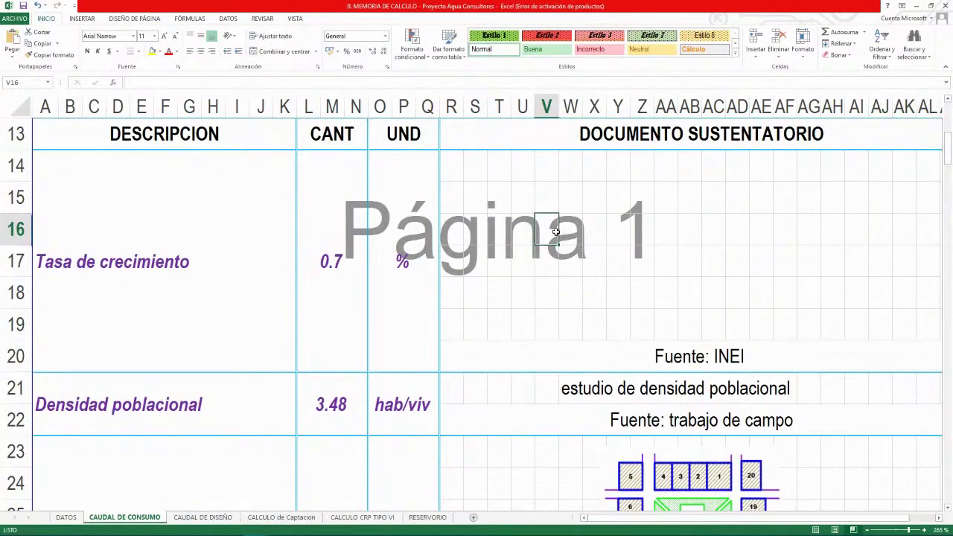
pyautogui.hotkey('ctrl', 'v')
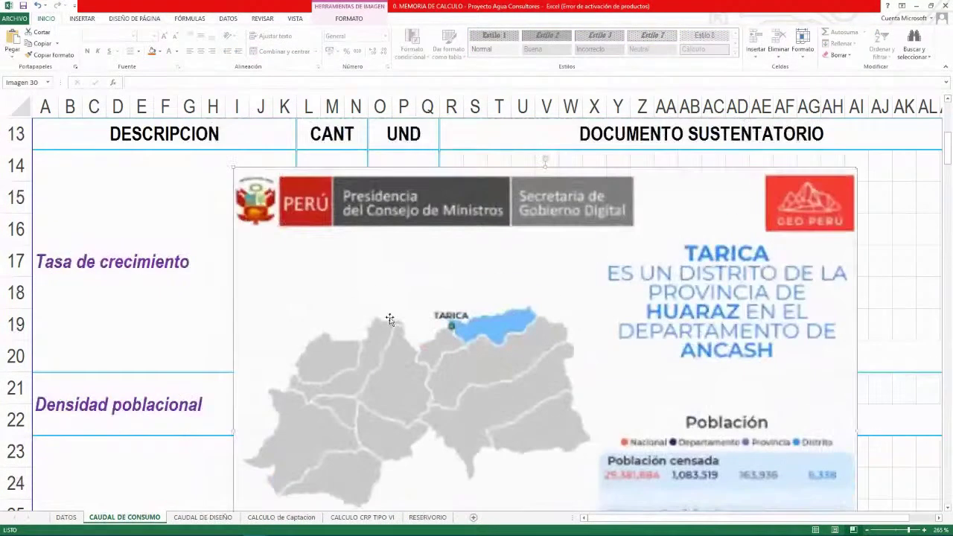
pyautogui.moveTo(234, 170); pyautogui.dragTo(596, 239)
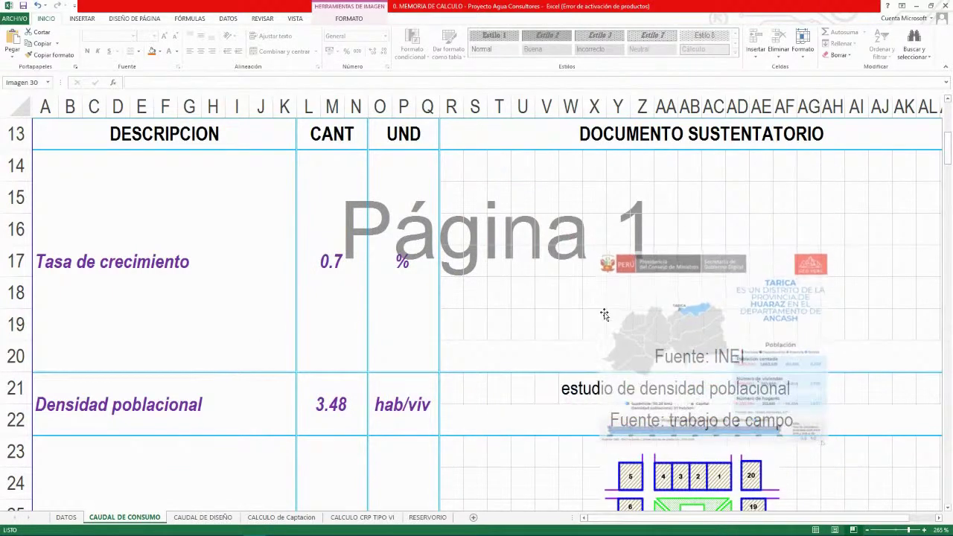
pyautogui.moveTo(696, 414); pyautogui.dragTo(684, 333)
# Change the growth rate's source caption in row 20 to "Fuente: GEO PERU APLICATIVO"
pyautogui.doubleClick(736, 357)
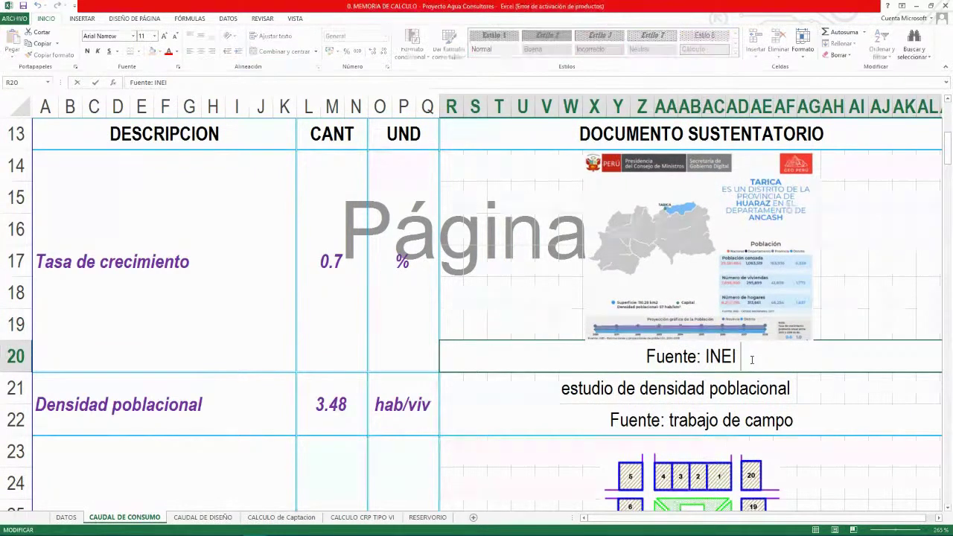
pyautogui.moveTo(737, 358); pyautogui.dragTo(706, 357)
pyautogui.write('GE')
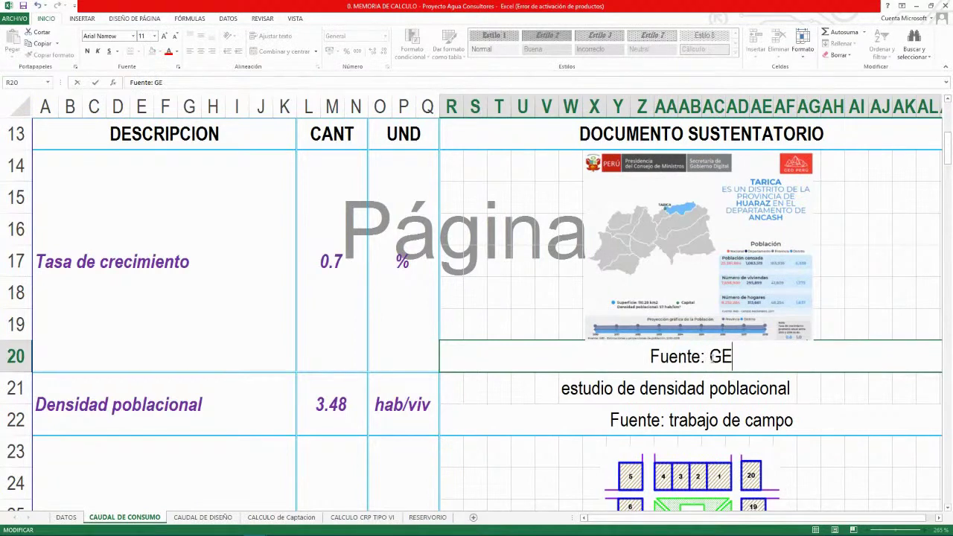
pyautogui.write('O PERU')
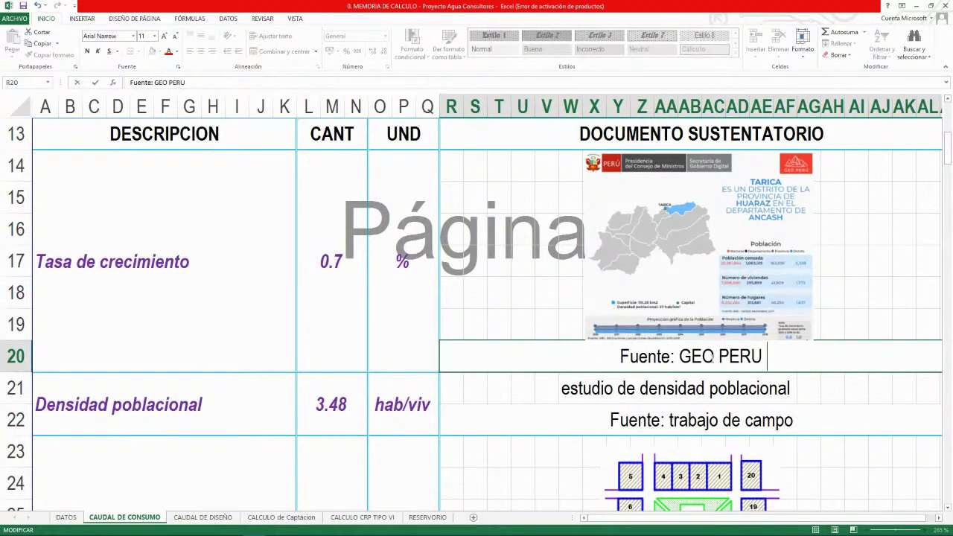
pyautogui.write(' APLICATIVO')
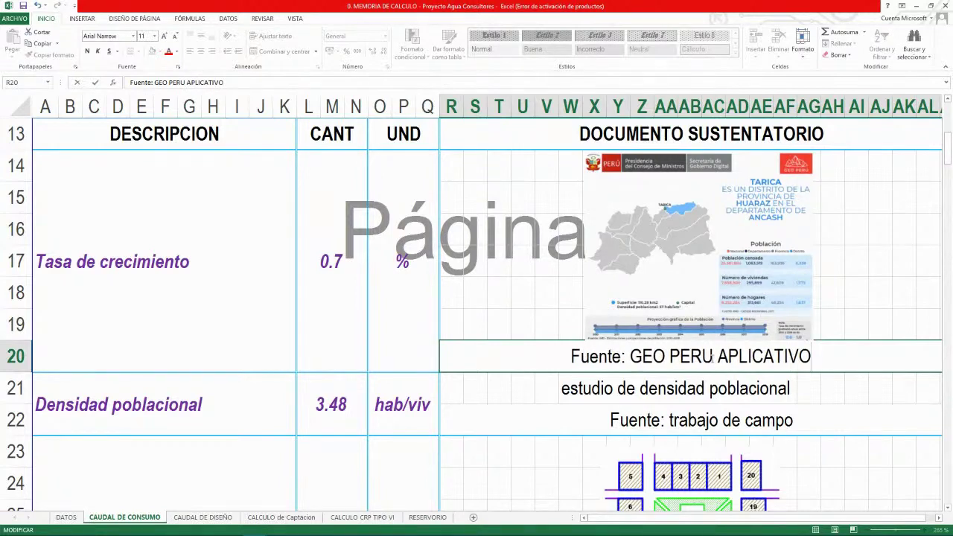
pyautogui.press('Return')
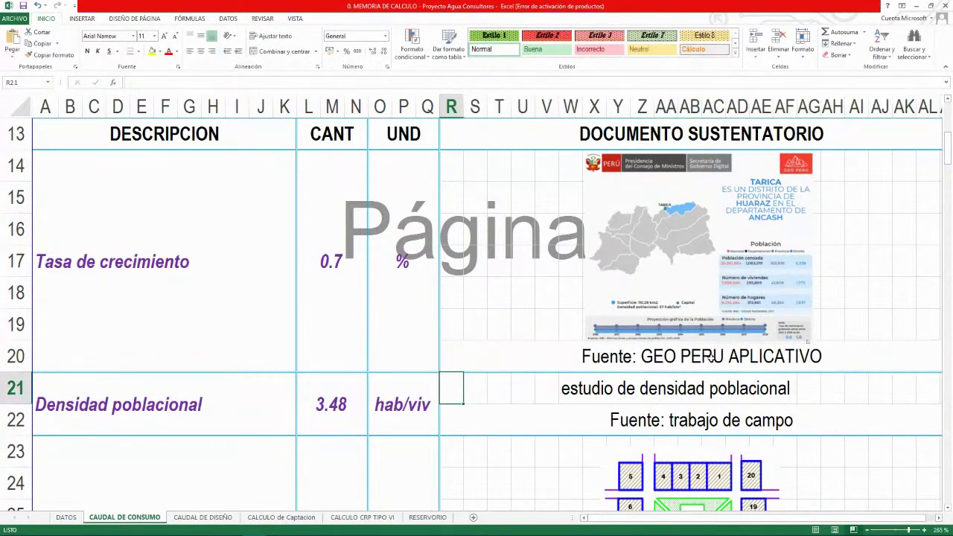
pyautogui.click(725, 317)
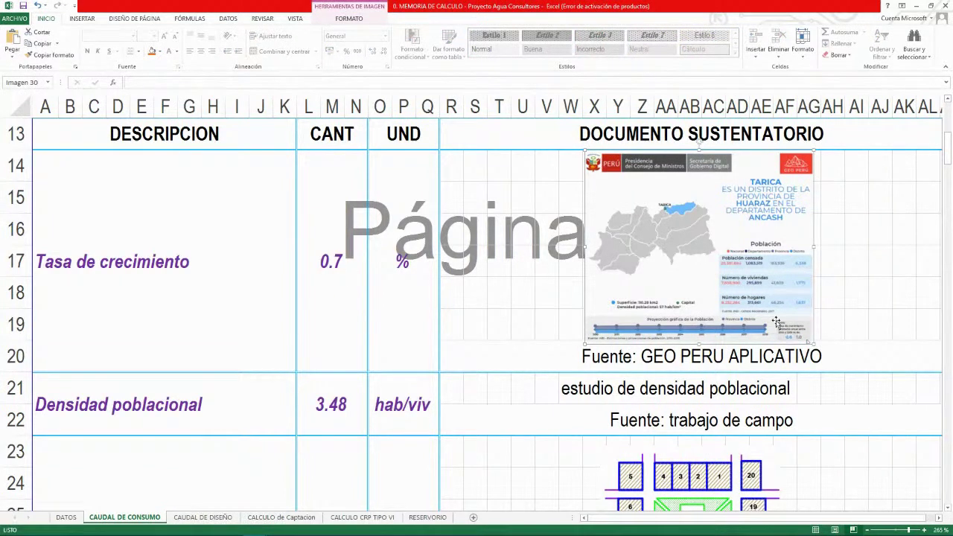
# Switch to Chrome, search for "ATLAS INEI" in a new tab and open the sige.inei.gob.pe Sistema de Consulta de Centros Poblados
pyautogui.moveTo(232, 526)
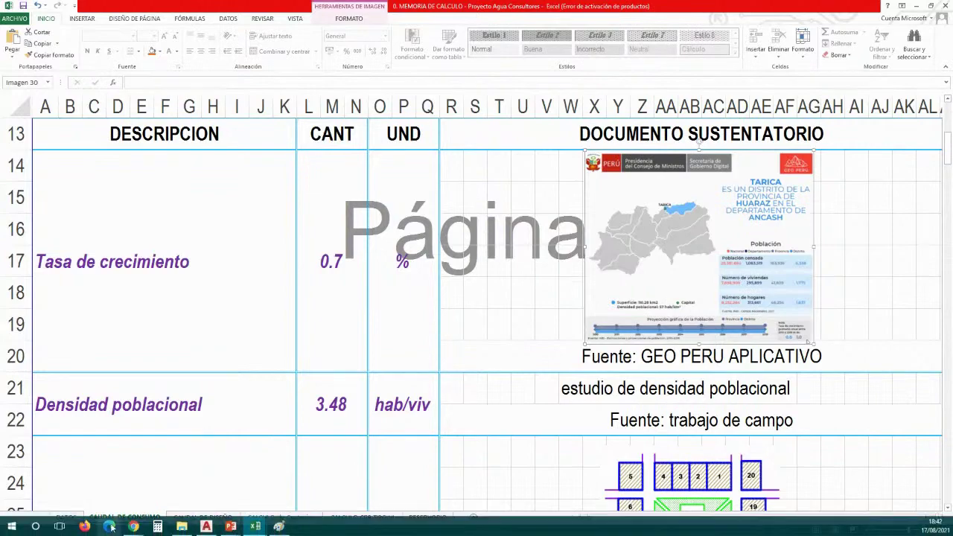
pyautogui.moveTo(119, 525)
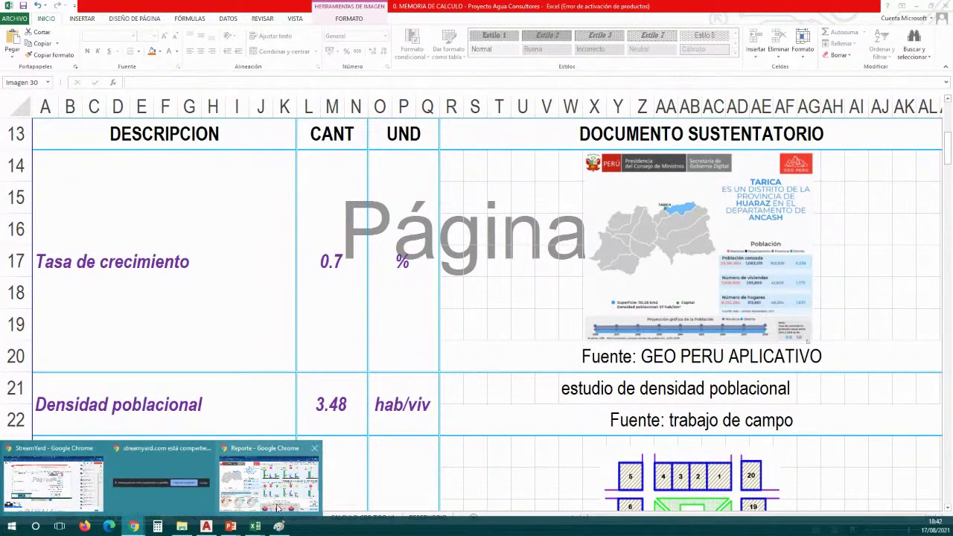
pyautogui.click(269, 480)
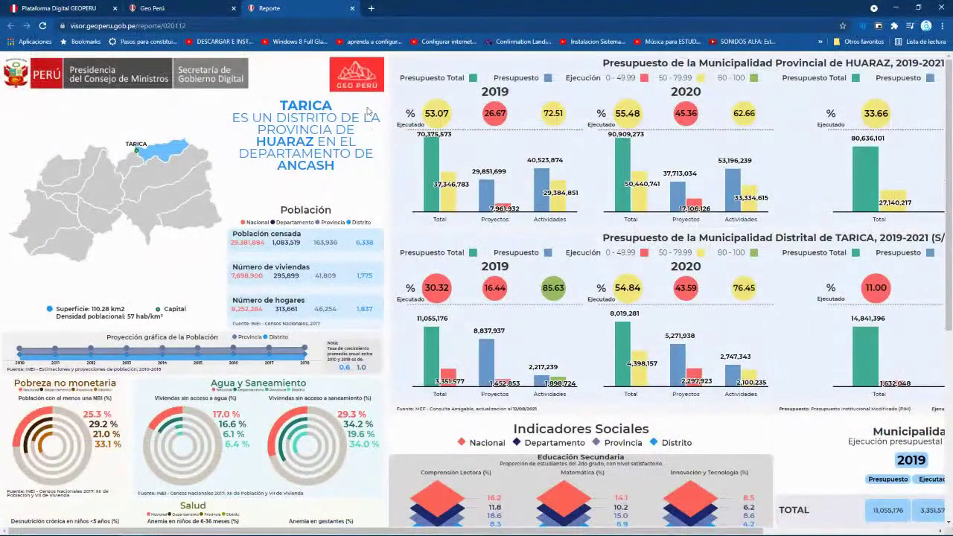
pyautogui.click(371, 9)
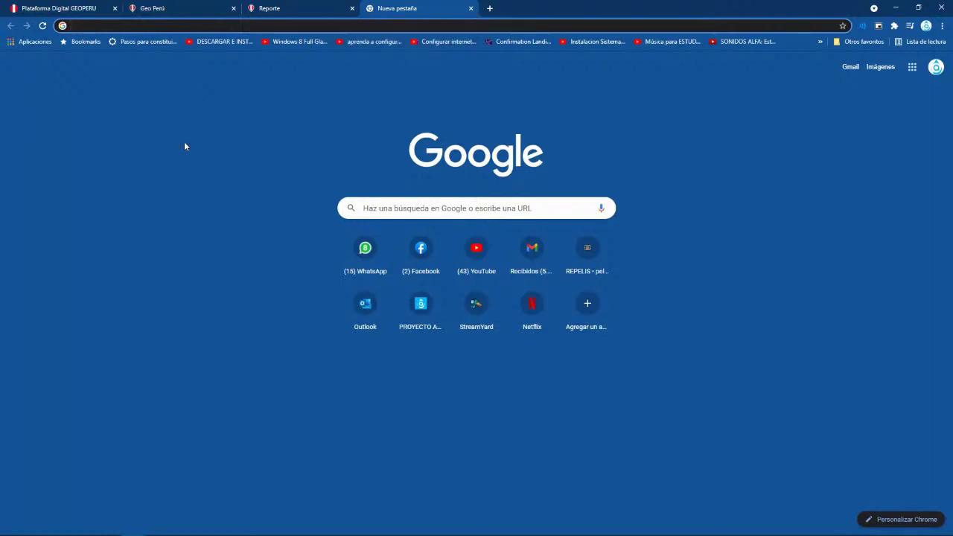
pyautogui.write('ATLAS INEI')
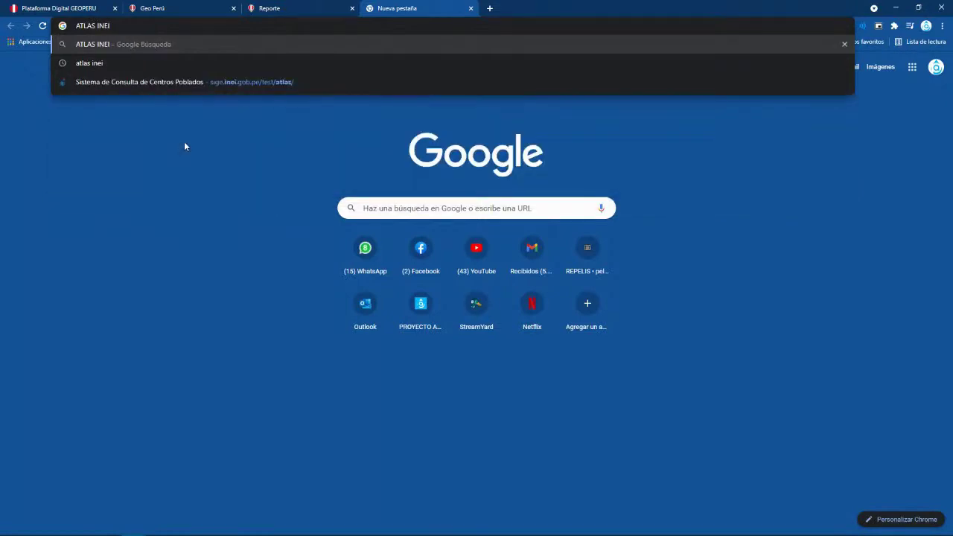
pyautogui.press('Return')
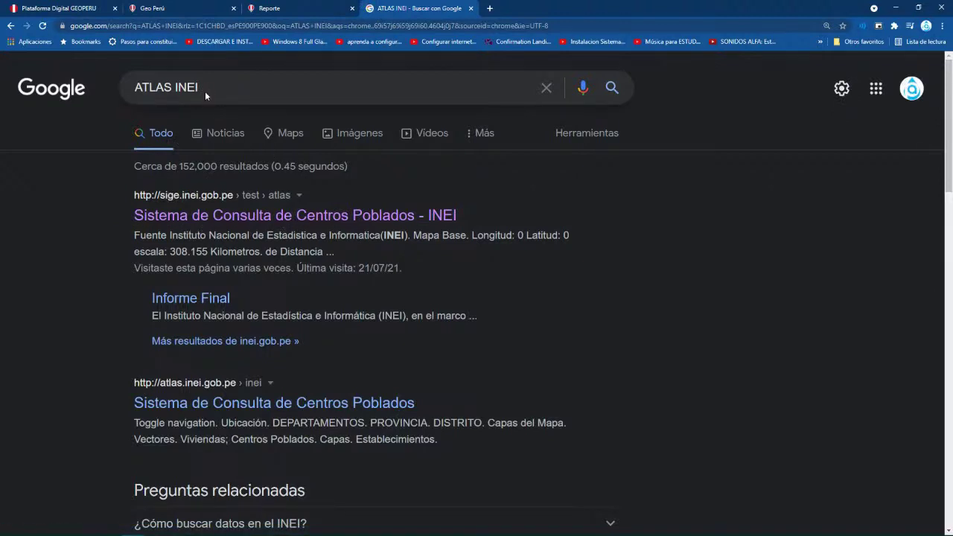
pyautogui.click(223, 217)
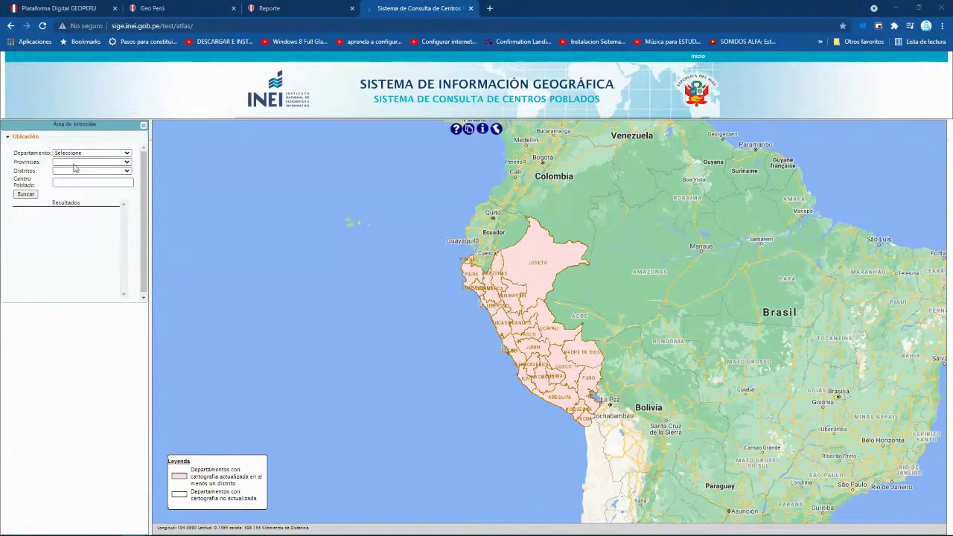
# Look through the available departments and select APURIMAC as the location's department
pyautogui.click(127, 153)
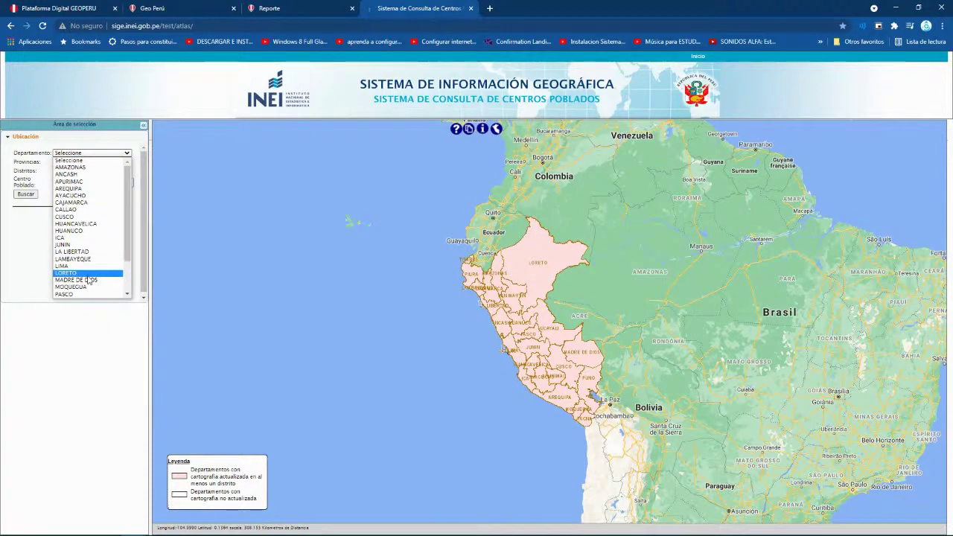
pyautogui.scroll(-2, 84, 290)
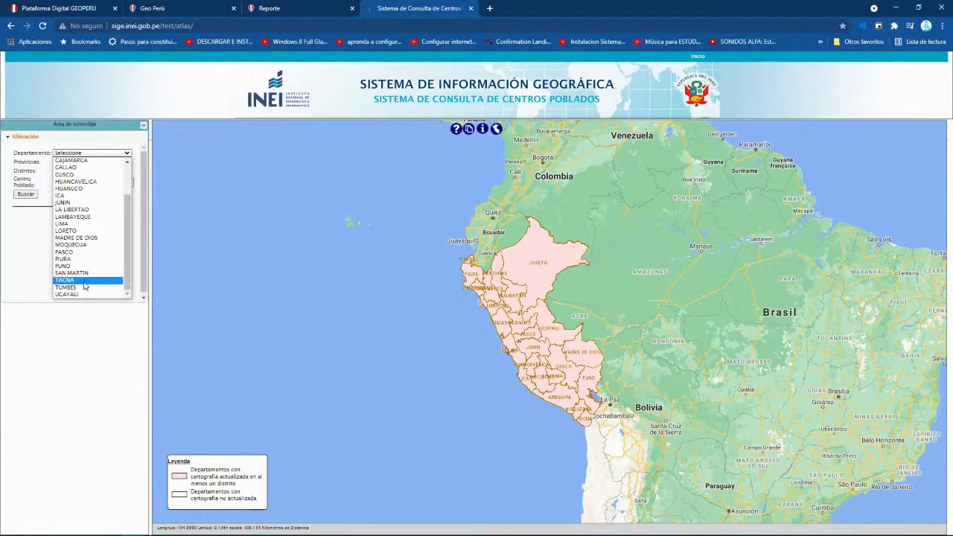
pyautogui.scroll(2, 84, 285)
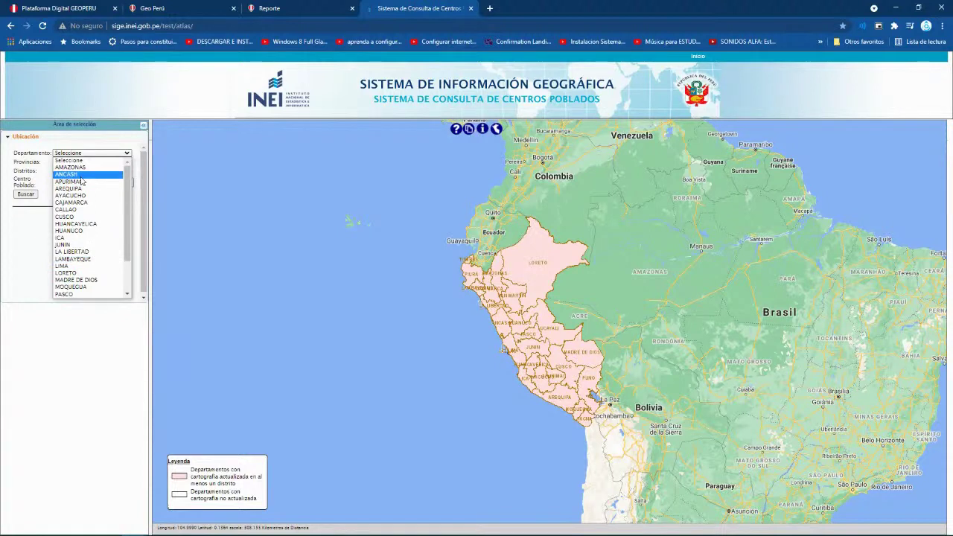
pyautogui.scroll(-2, 83, 191)
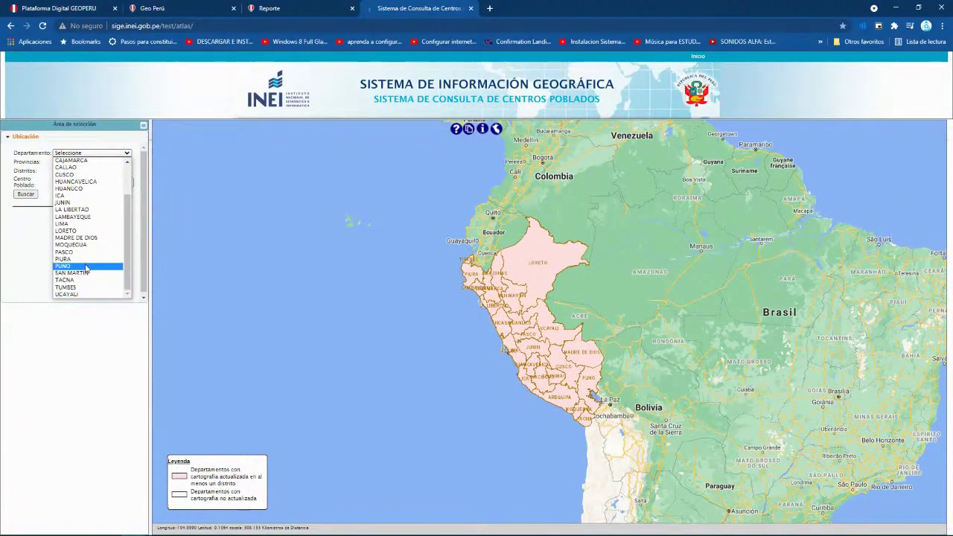
pyautogui.scroll(2, 86, 268)
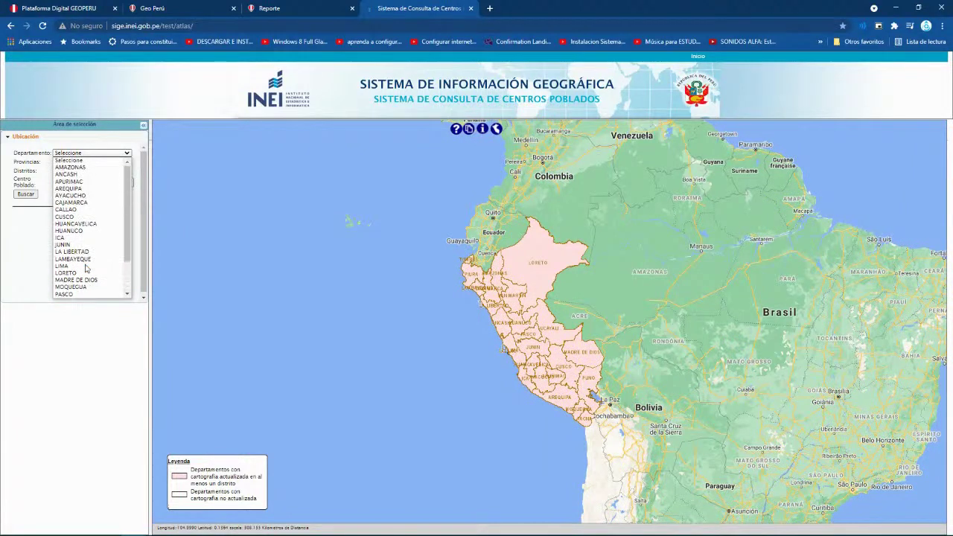
pyautogui.click(87, 182)
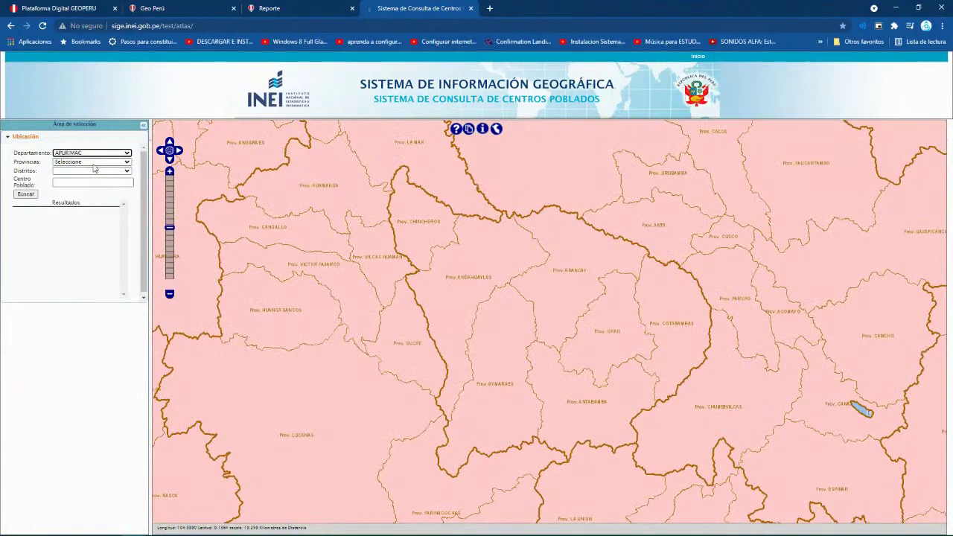
# Set the province to CHINCHEROS and the district to ANCO_HUALLO to list its populated centres
pyautogui.click(93, 162)
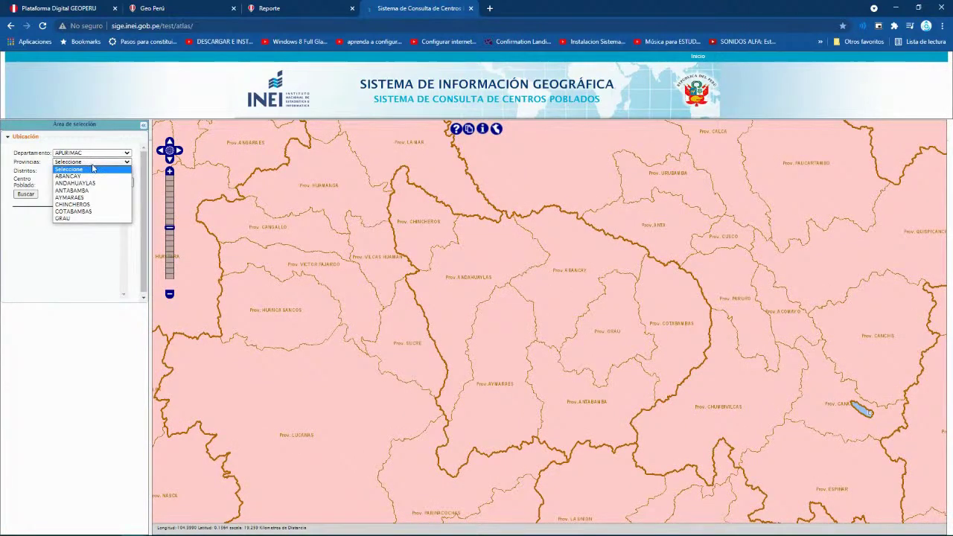
pyautogui.click(82, 207)
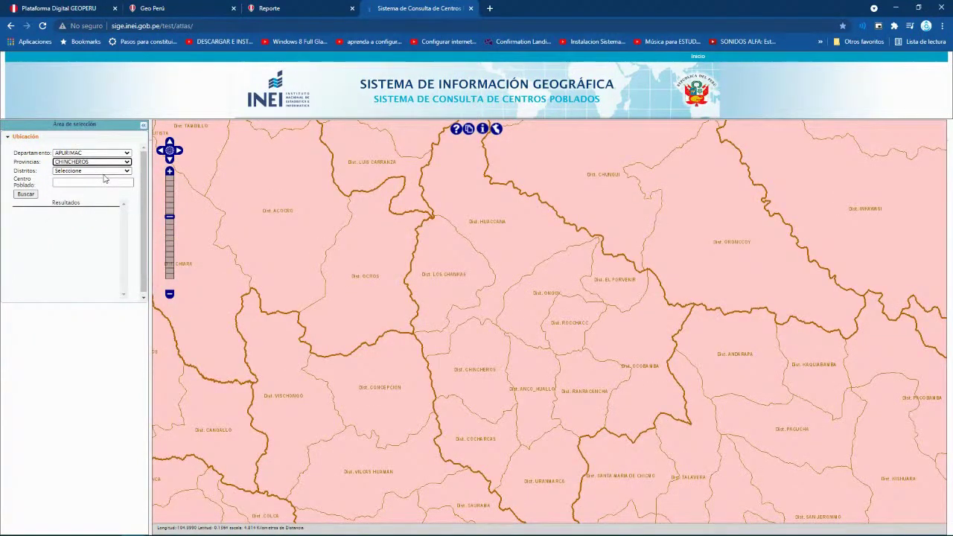
pyautogui.click(104, 171)
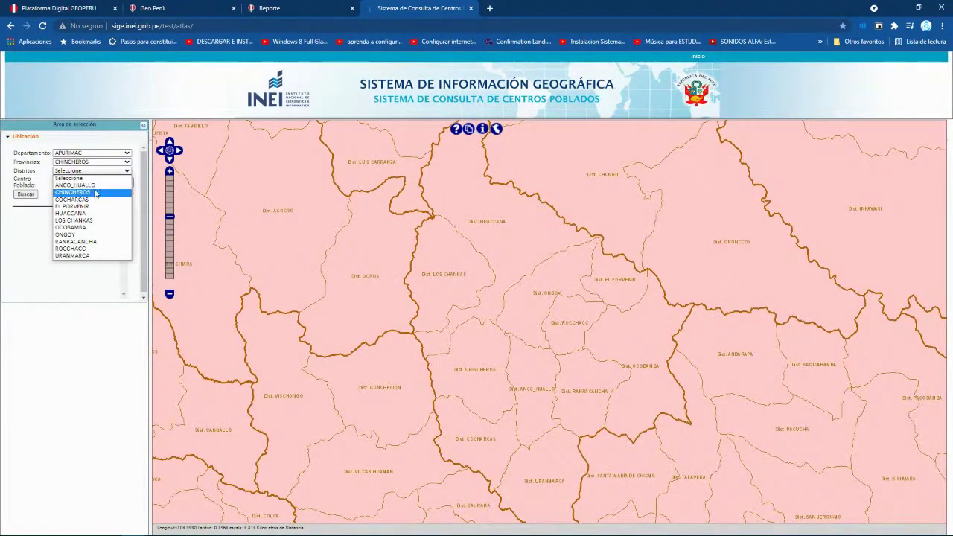
pyautogui.click(96, 185)
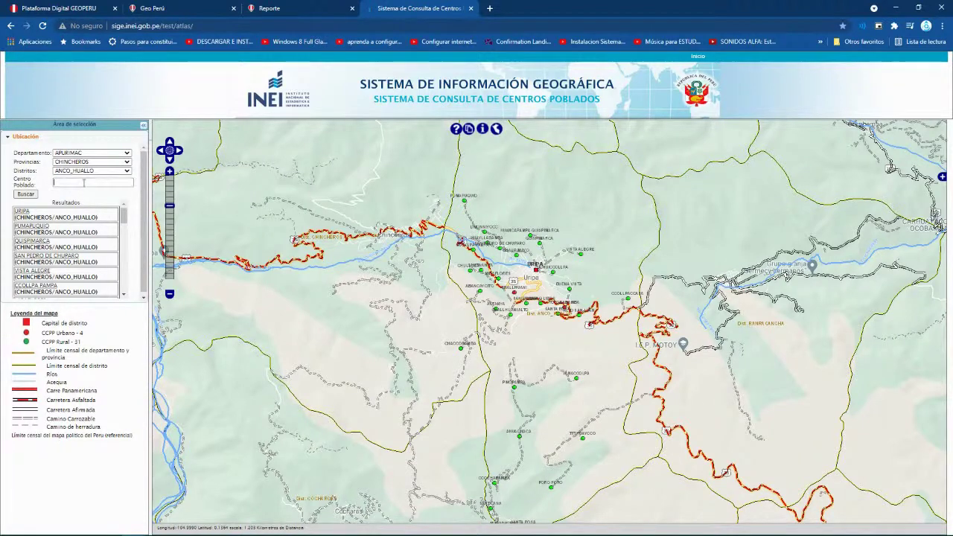
# Find ALTO SAN JUAN in the ANCO_HUALLO results and locate it on the map together with neighbouring TOTORABAMBA
pyautogui.moveTo(125, 218); pyautogui.dragTo(124, 289)
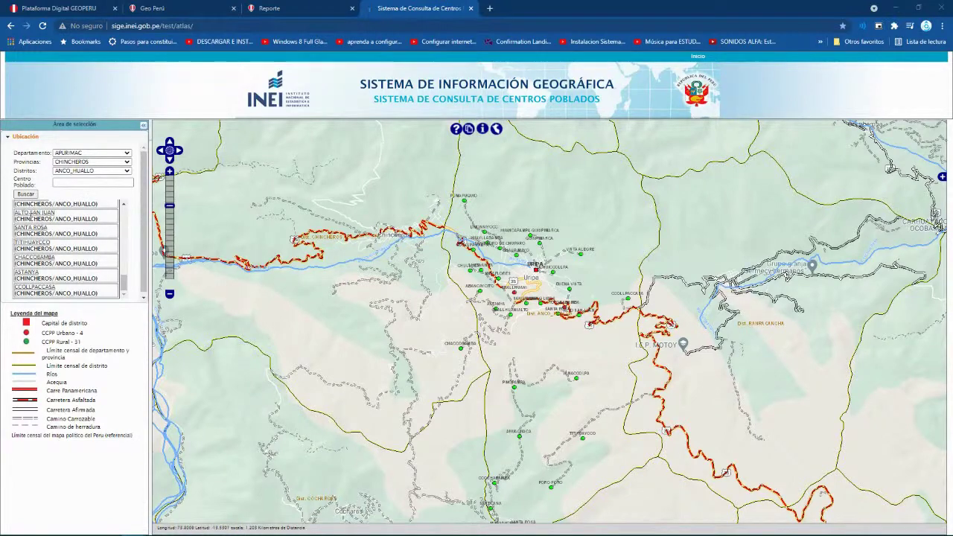
pyautogui.click(30, 214)
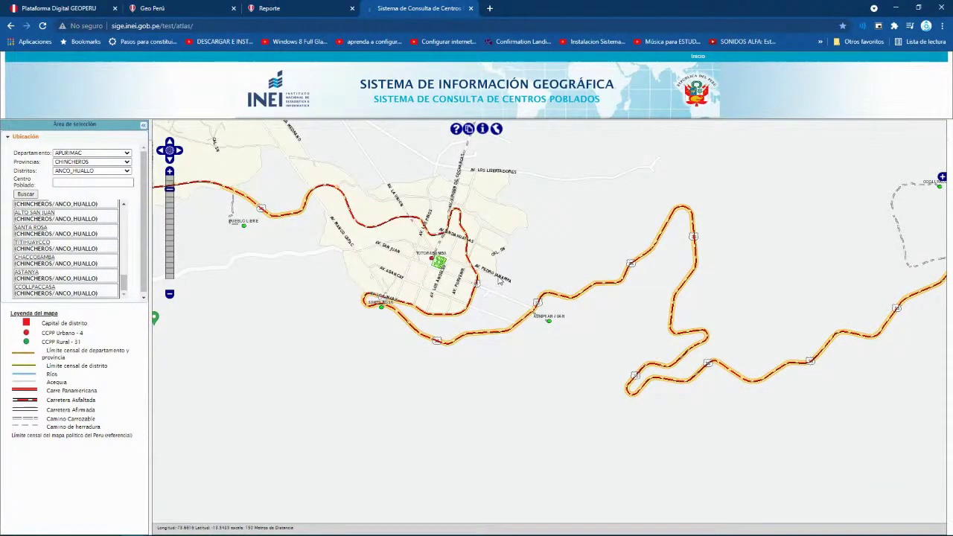
pyautogui.moveTo(407, 244); pyautogui.dragTo(408, 324)
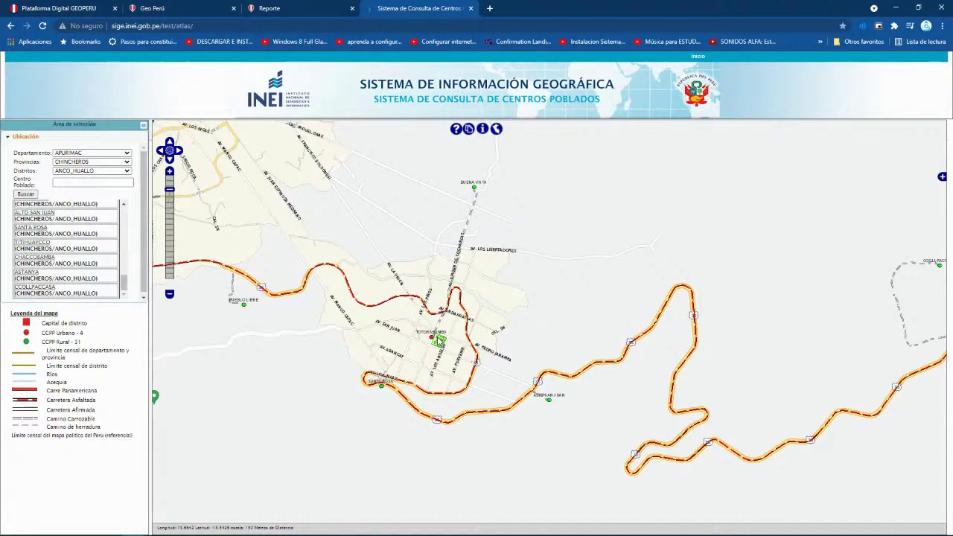
# Open the data sheet of the TOTORABAMBA populated centre from the map, review its population and services, and close it
pyautogui.click(433, 340)
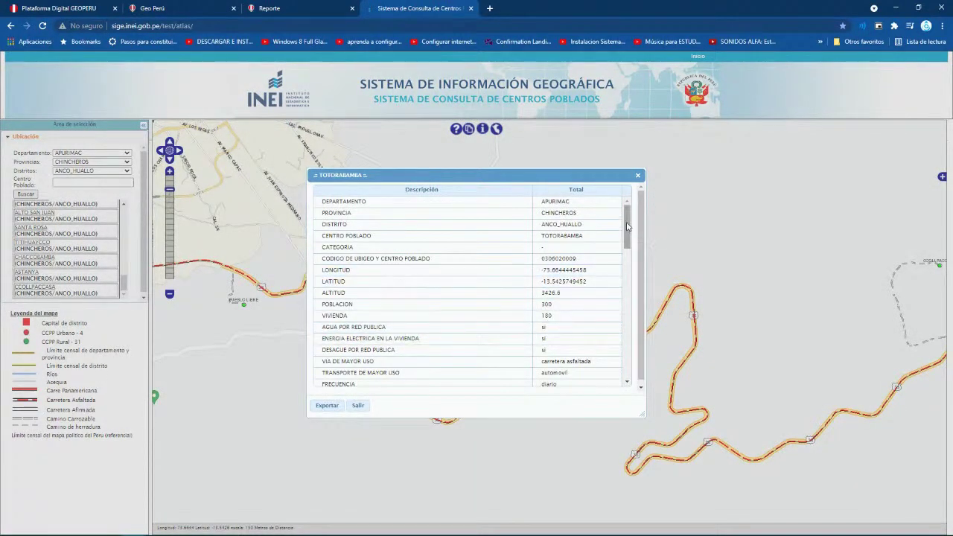
pyautogui.moveTo(627, 225); pyautogui.dragTo(626, 244)
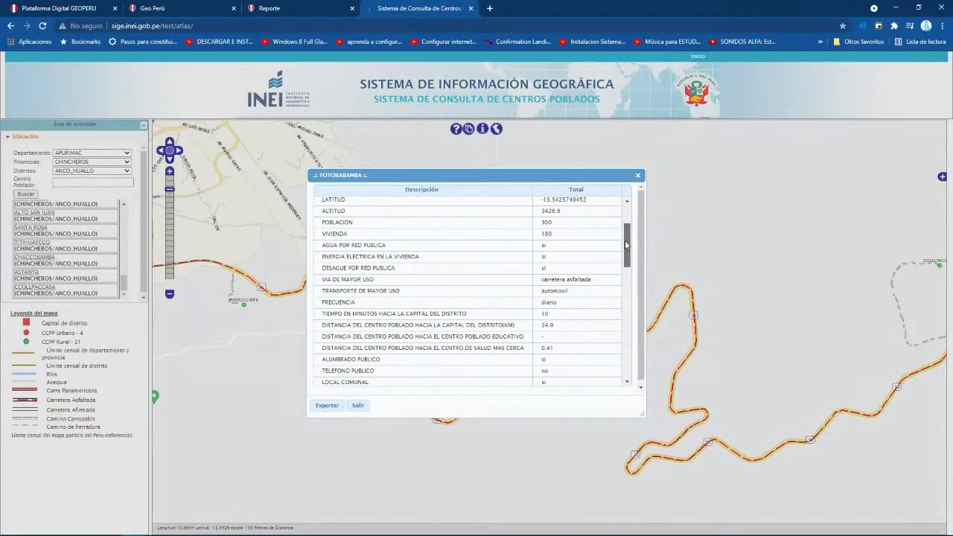
pyautogui.moveTo(626, 244); pyautogui.dragTo(627, 216)
pyautogui.click(638, 177)
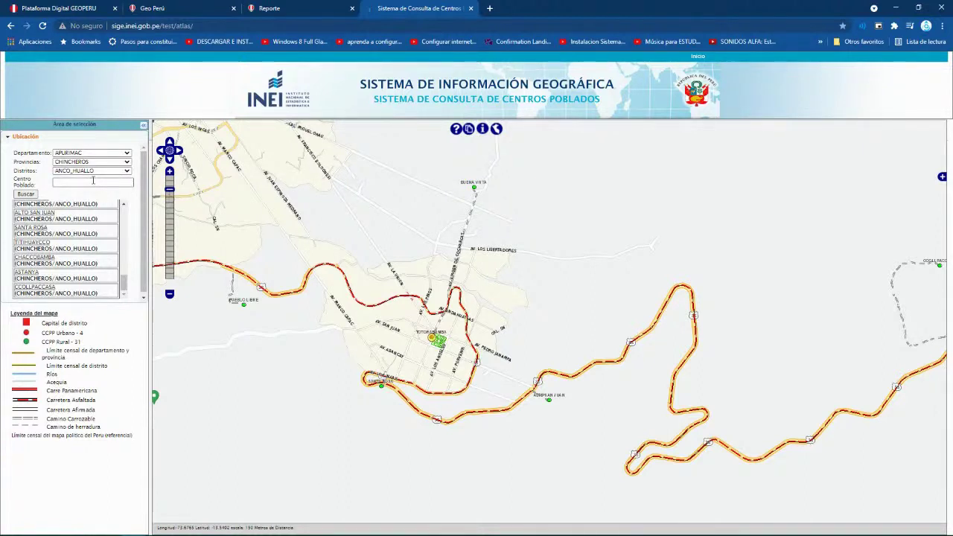
# Change the location's department to PUNO
pyautogui.click(90, 153)
pyautogui.moveTo(126, 195); pyautogui.dragTo(126, 223)
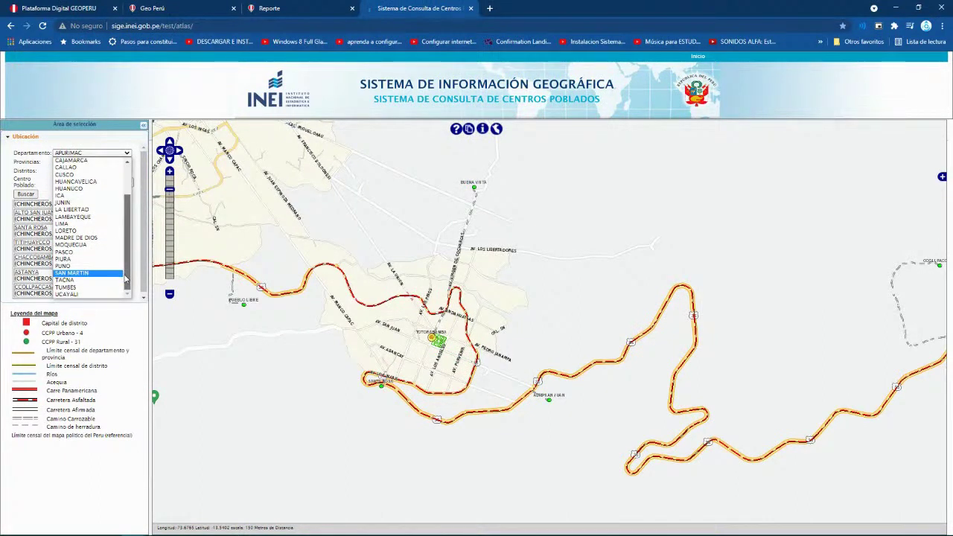
pyautogui.scroll(2, 127, 284)
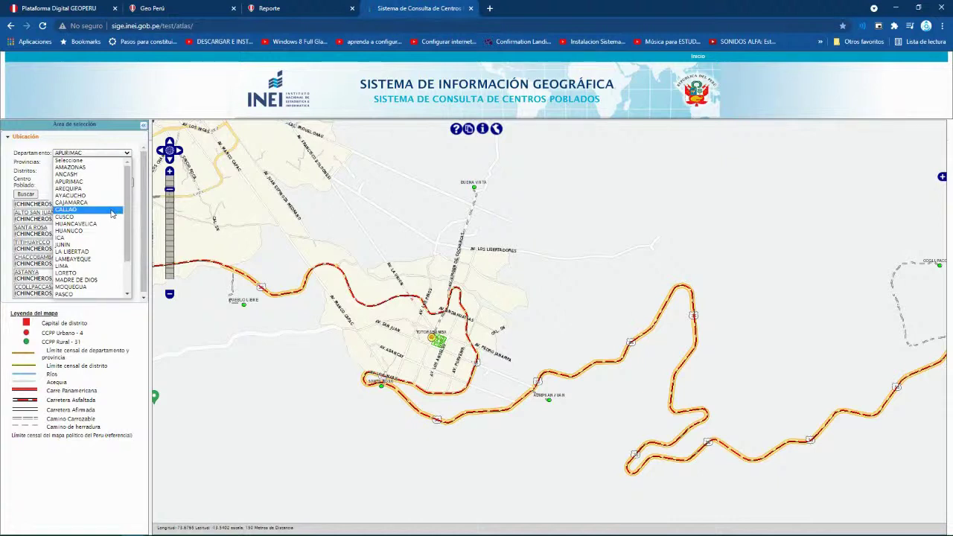
pyautogui.press('p')
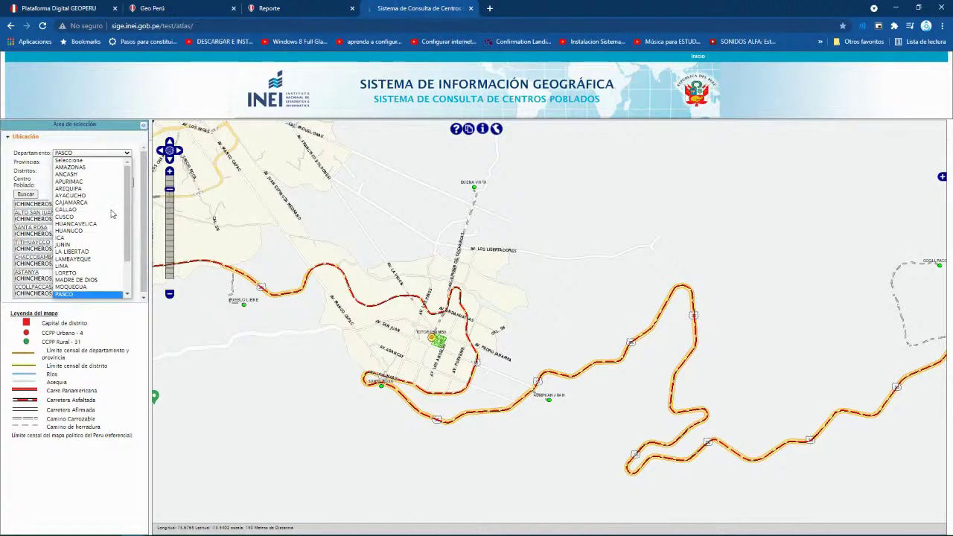
pyautogui.scroll(-1, 112, 213)
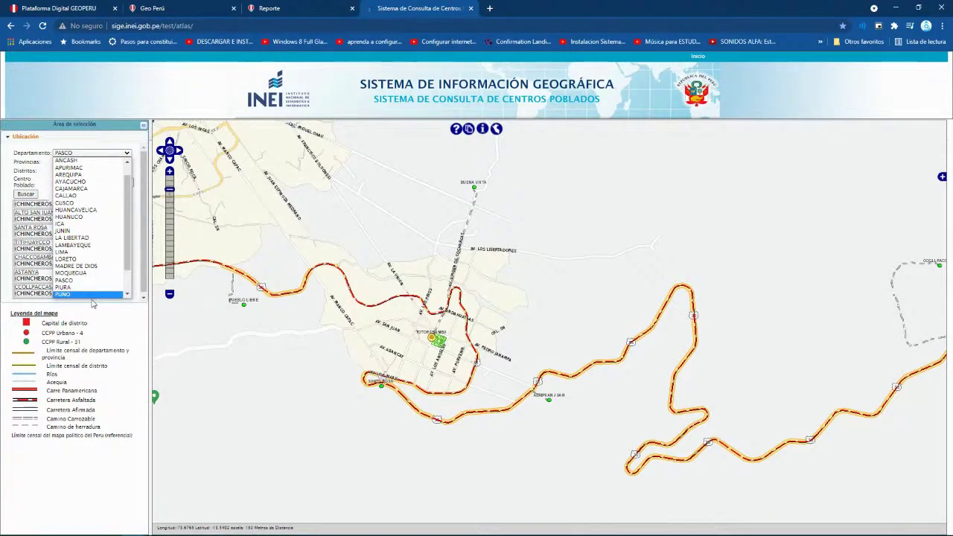
pyautogui.scroll(-1, 93, 298)
pyautogui.click(78, 273)
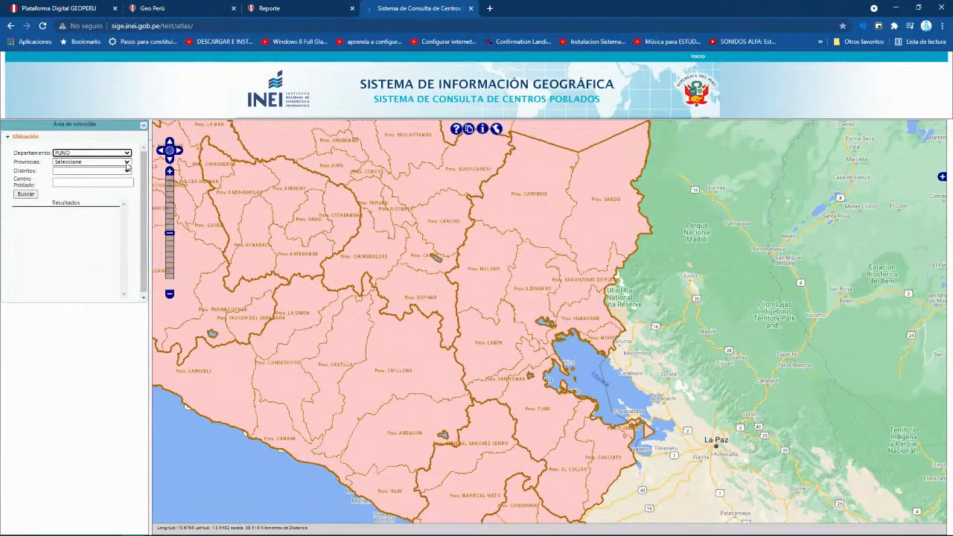
# Set the province to AZANGARO and the district to MUÑANI to list its populated centres
pyautogui.click(127, 162)
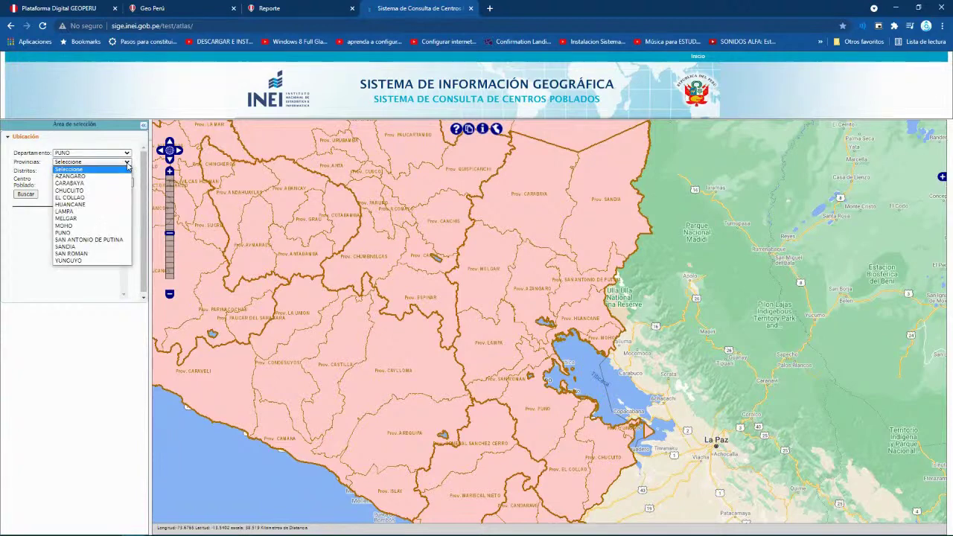
pyautogui.click(101, 177)
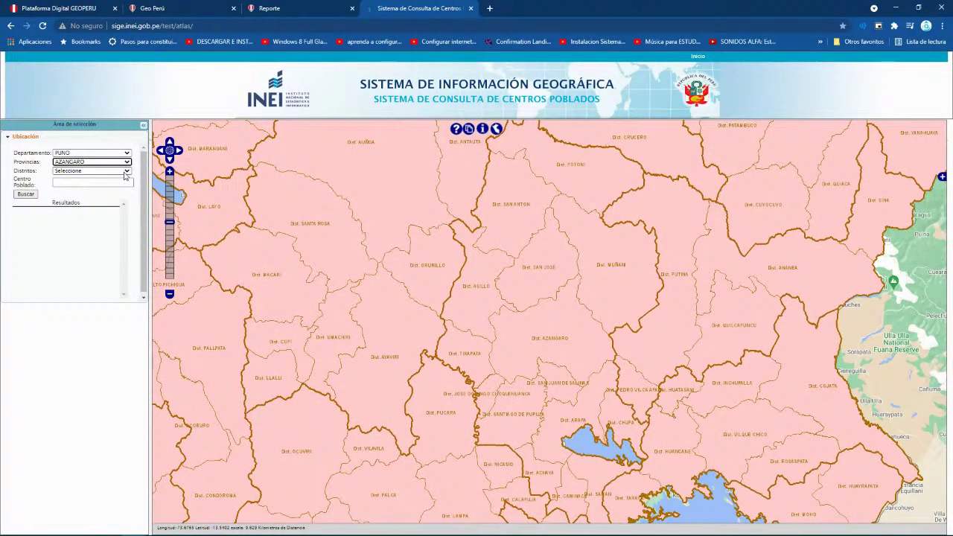
pyautogui.click(125, 173)
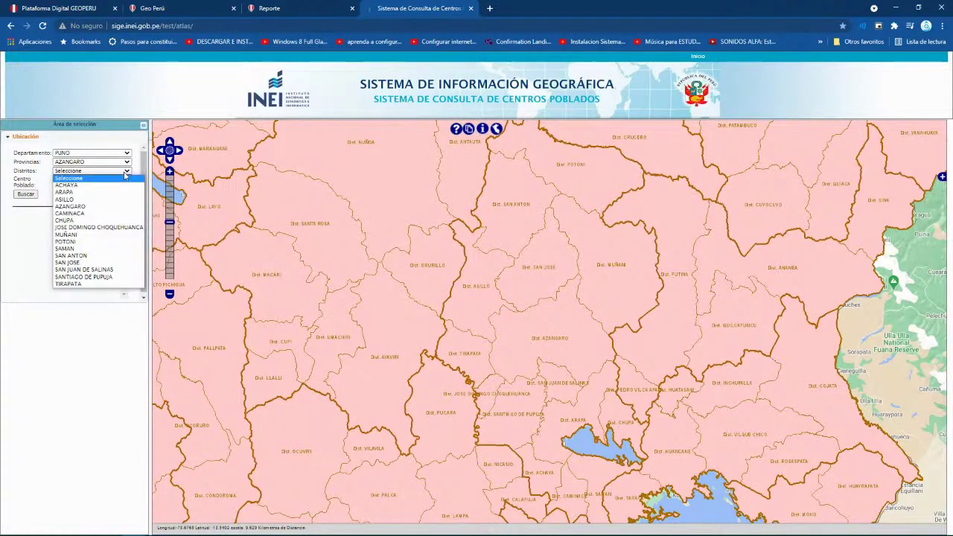
pyautogui.click(96, 235)
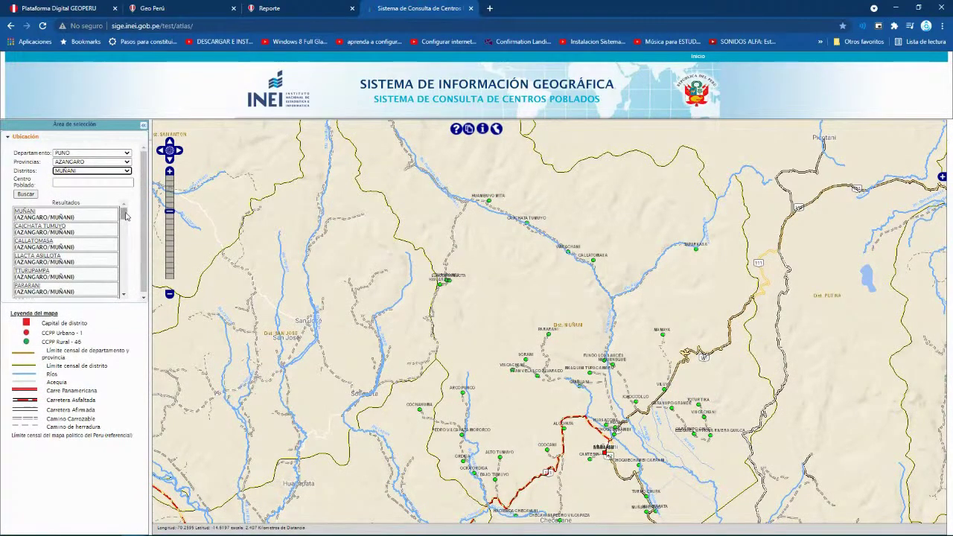
# Find HUAYRAPATA among MUÑANI's populated centres, locate it on the map and open its data sheet
pyautogui.moveTo(124, 215); pyautogui.dragTo(123, 280)
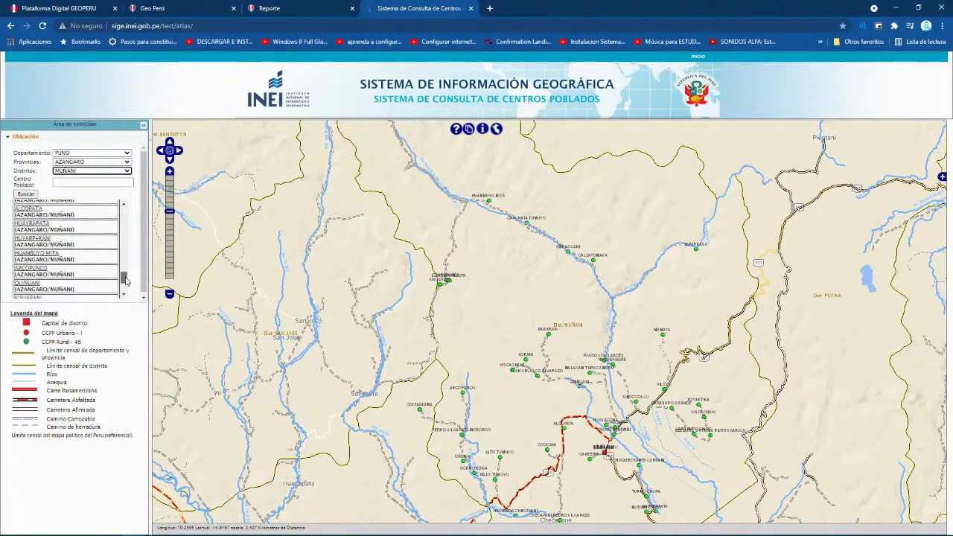
pyautogui.click(33, 223)
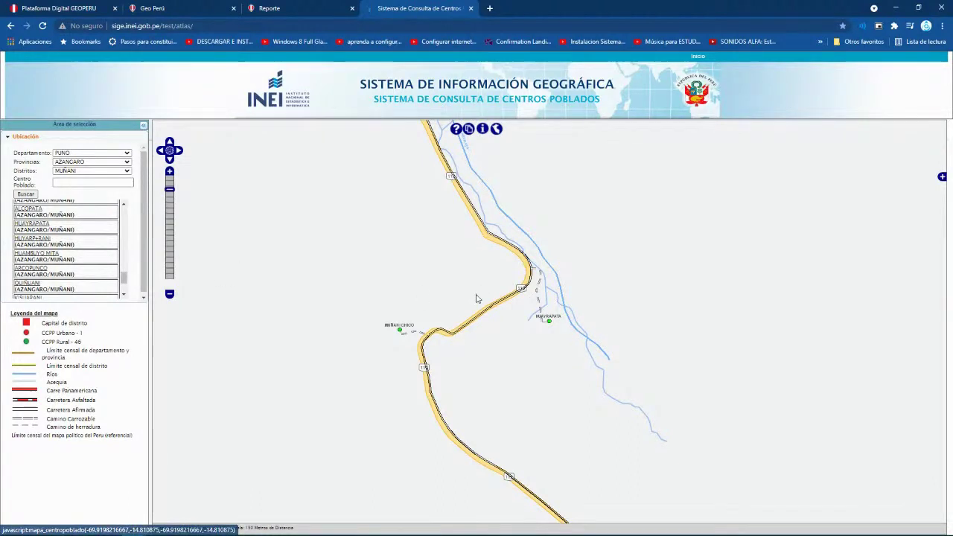
pyautogui.click(550, 326)
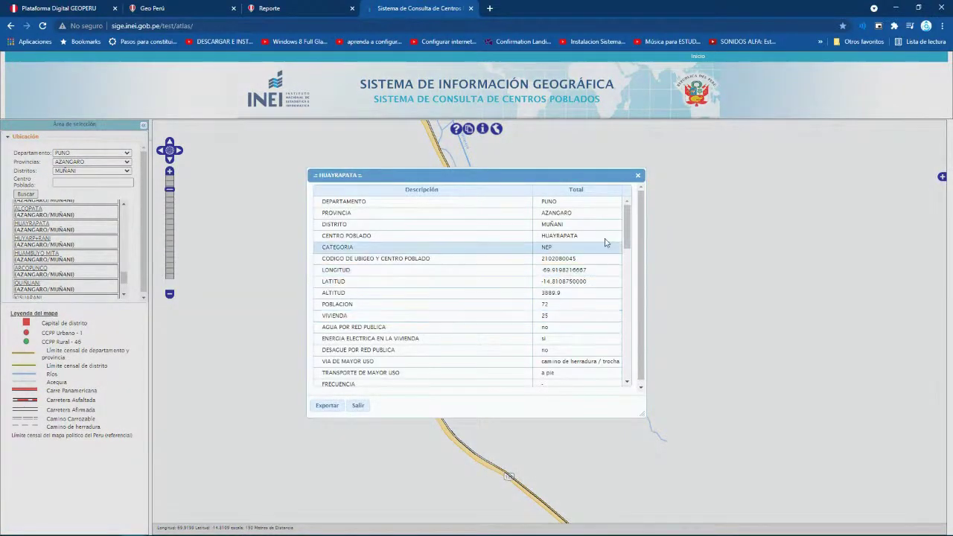
# Read through HUAYRAPATA's data sheet, from population and housing to hazards and spoken language, and close it
pyautogui.scroll(-1, 628, 225)
pyautogui.scroll(-1, 628, 225)
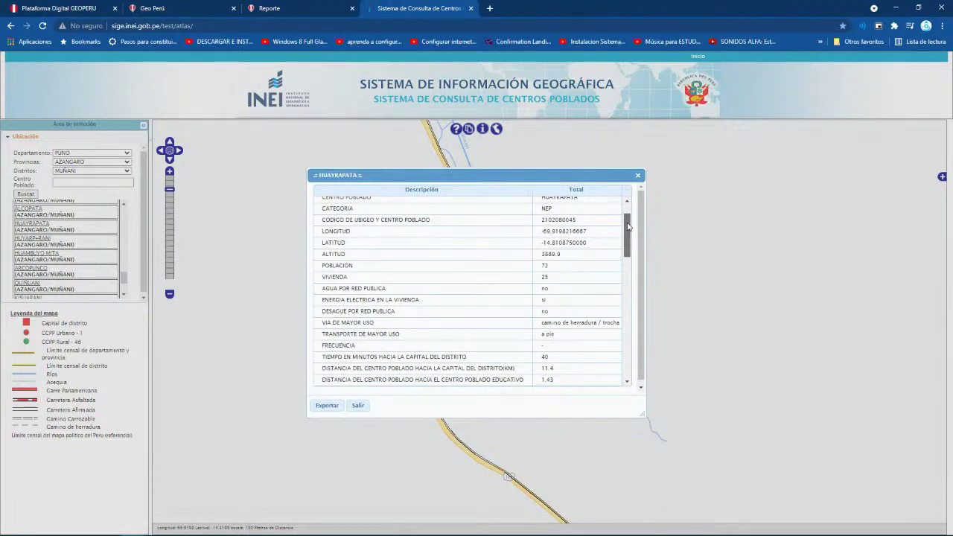
pyautogui.scroll(-1, 628, 224)
pyautogui.moveTo(628, 228); pyautogui.dragTo(628, 233)
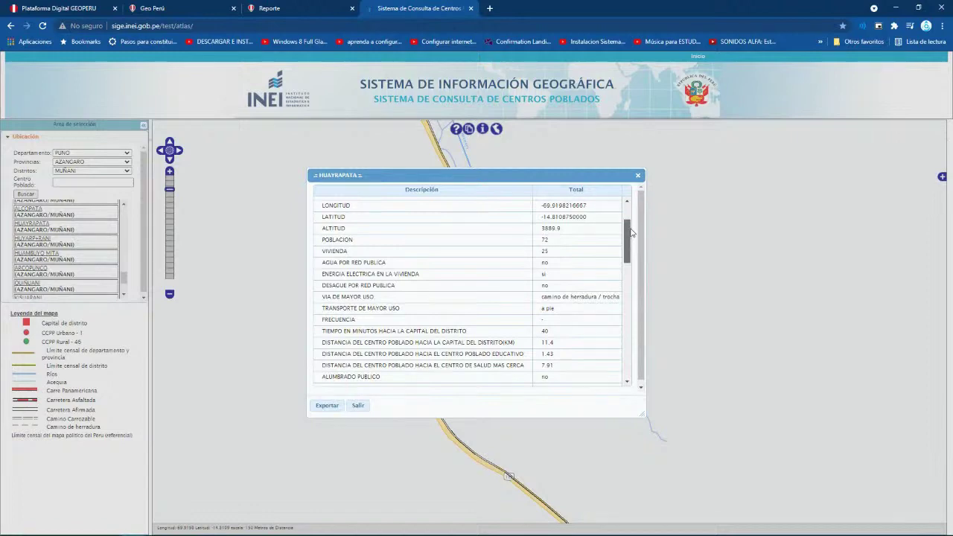
pyautogui.moveTo(633, 233); pyautogui.dragTo(615, 360)
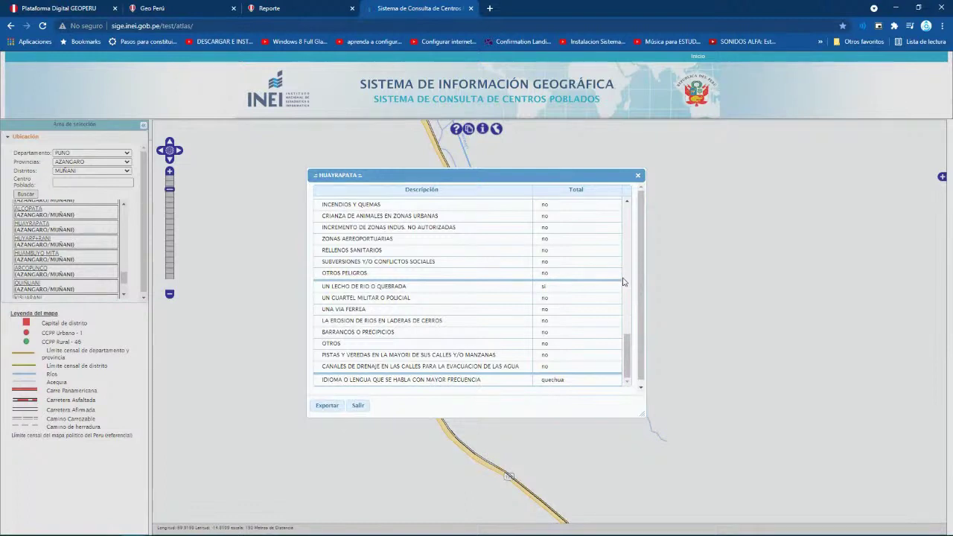
pyautogui.click(638, 178)
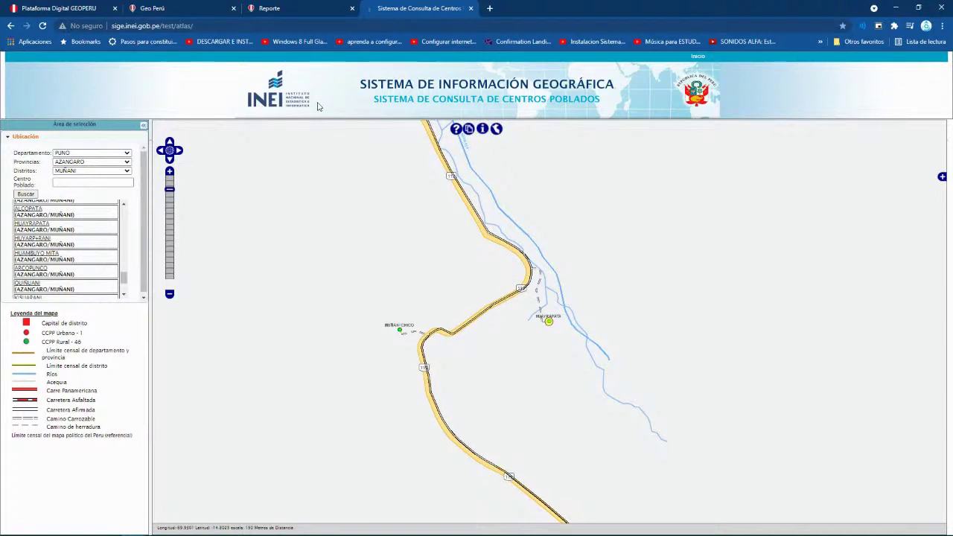
# Search for "ATLAS INEI" again, reopen the Sistema de Consulta de Centros Poblados and select its web address
pyautogui.click(215, 26)
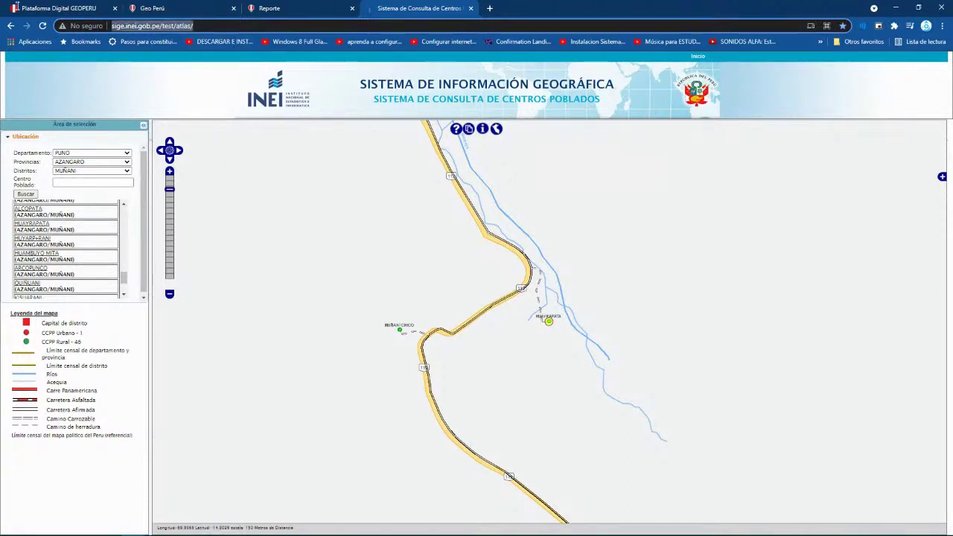
pyautogui.press('BackSpace')
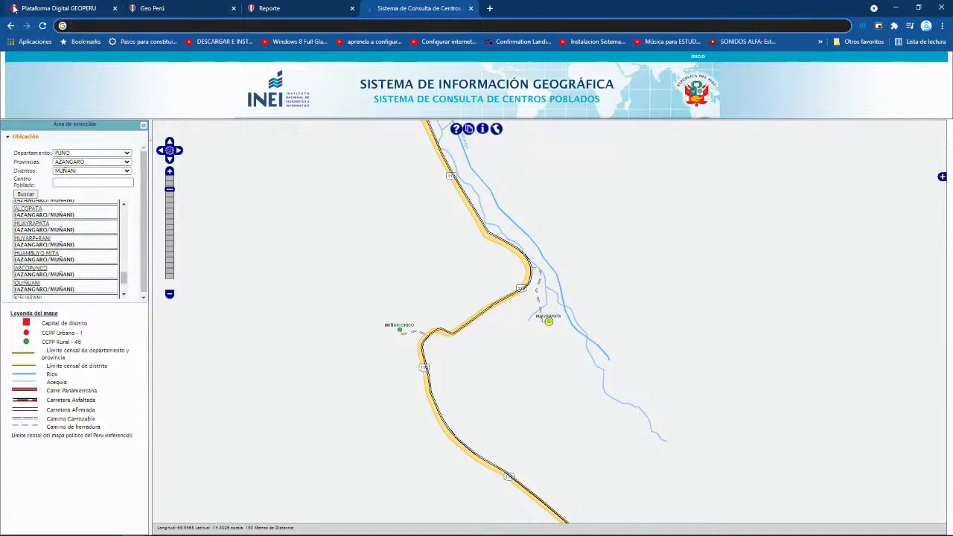
pyautogui.write('AT')
pyautogui.write('LAS')
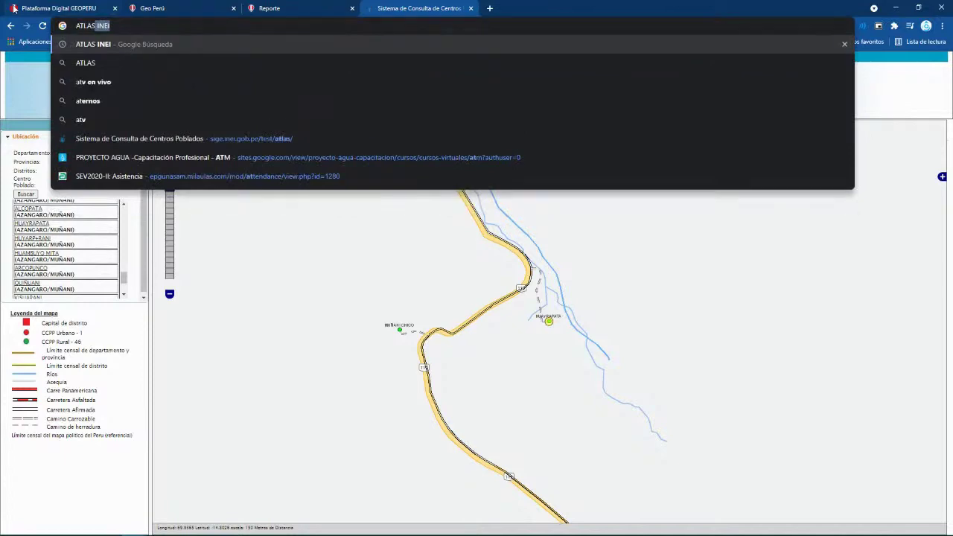
pyautogui.press('Return')
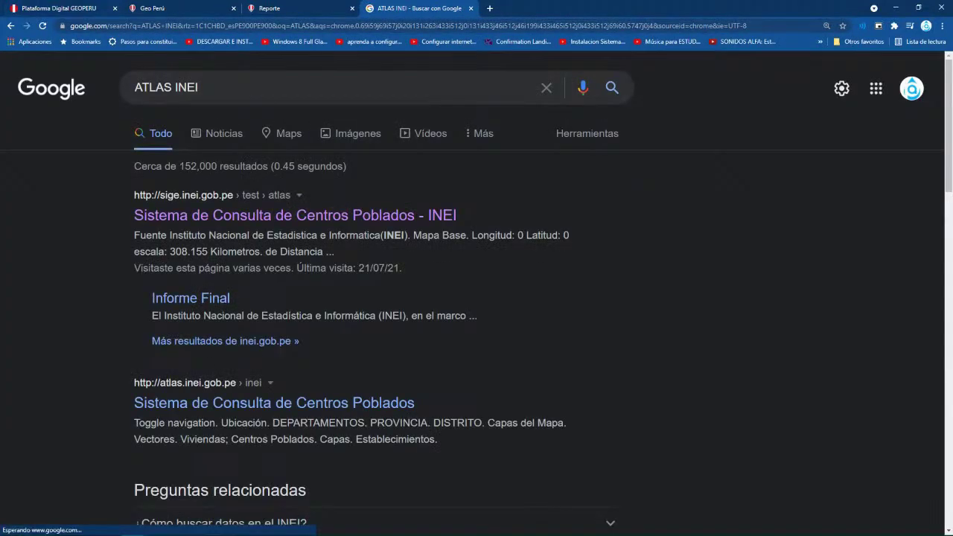
pyautogui.click(188, 217)
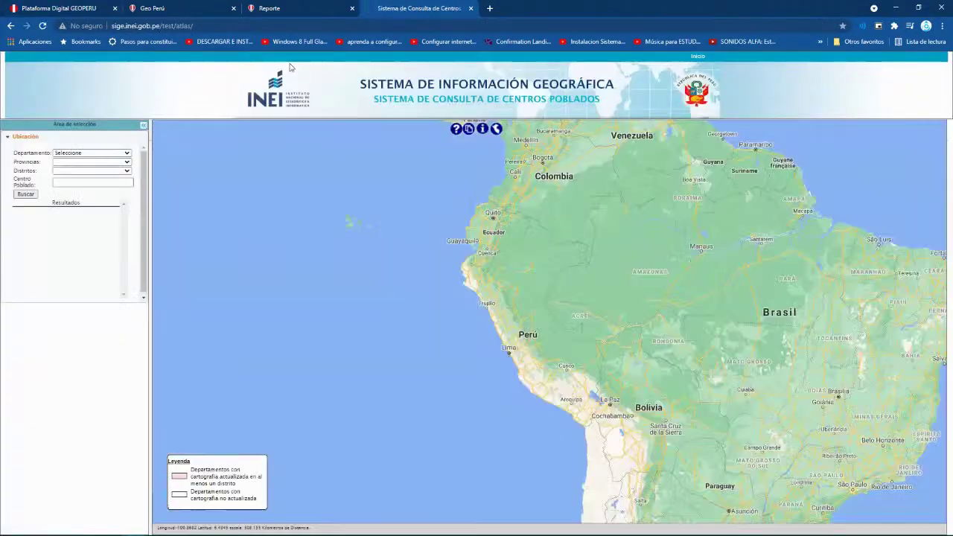
pyautogui.click(211, 25)
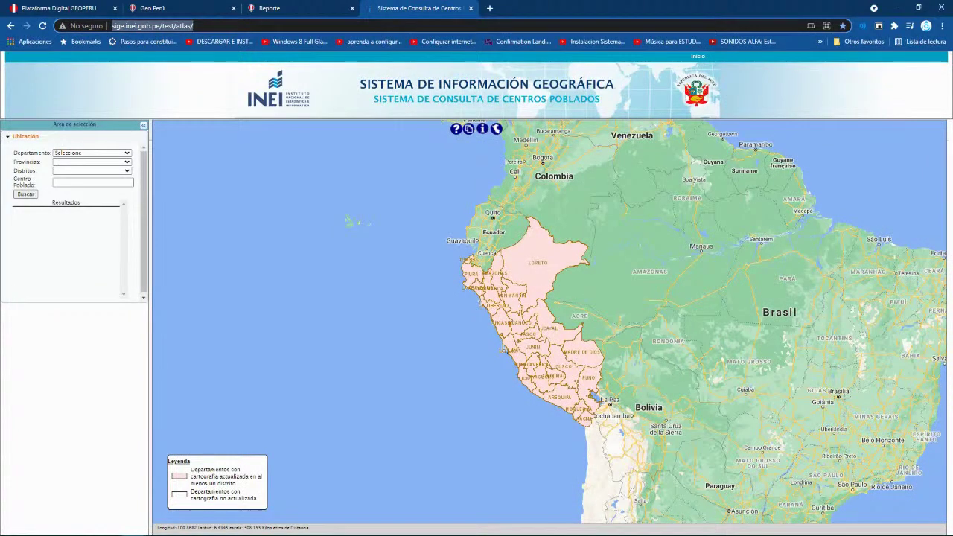
pyautogui.hotkey('alt', 'Tab')
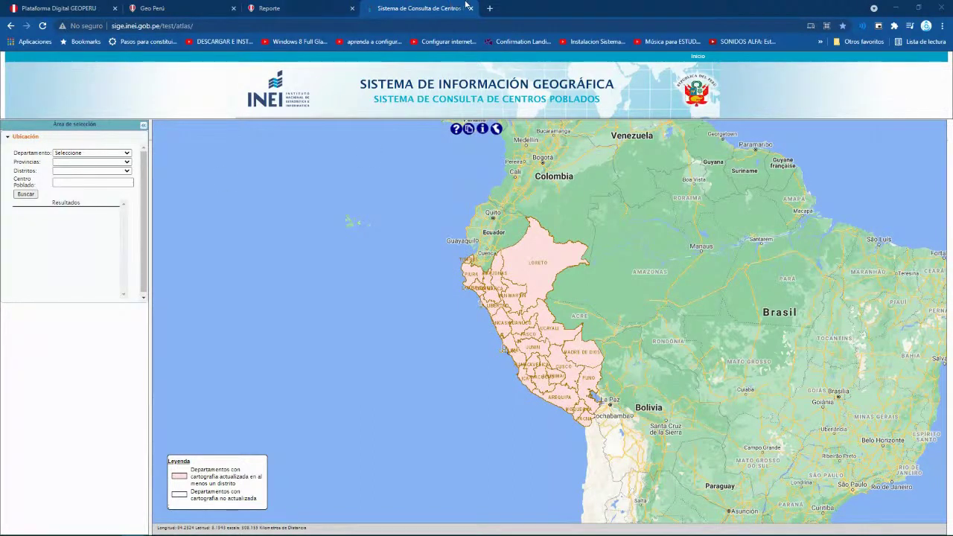
# Search the web for "DATASS" in a new browser tab, then open the sanitation decision model's site and accept its notice
pyautogui.click(489, 8)
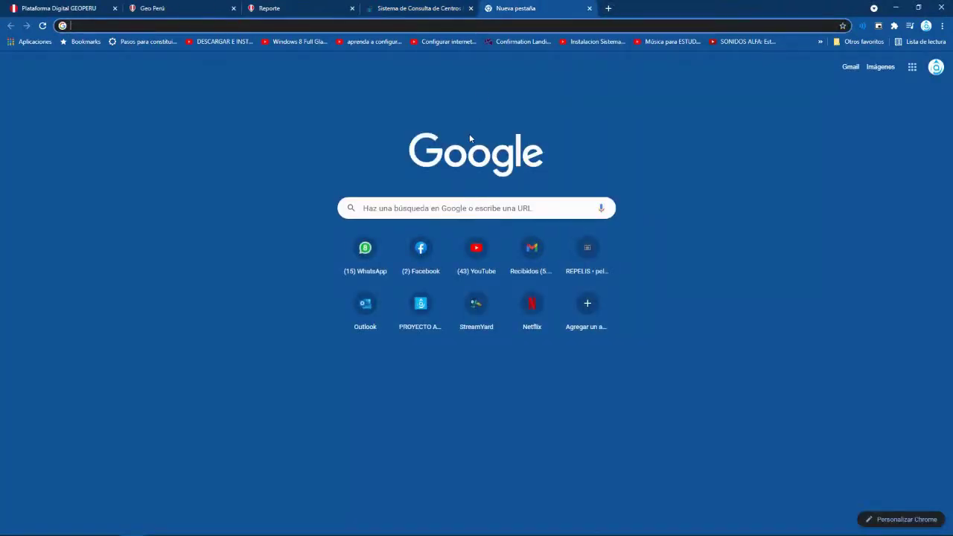
pyautogui.click(449, 27)
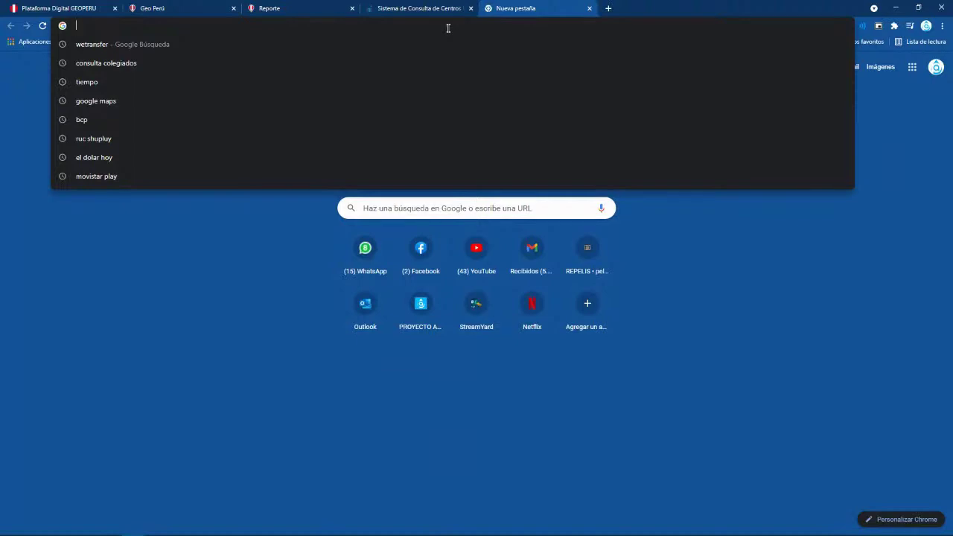
pyautogui.write('DA')
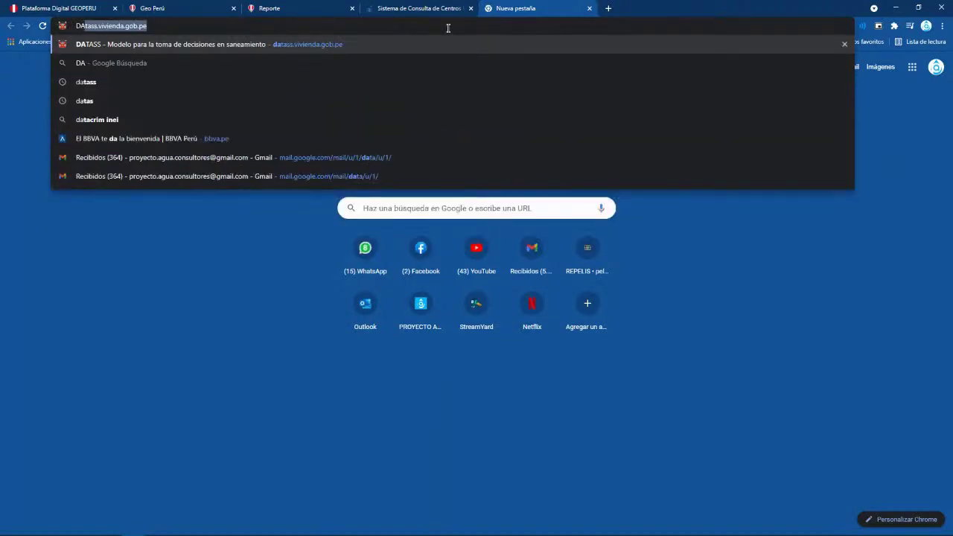
pyautogui.write('T')
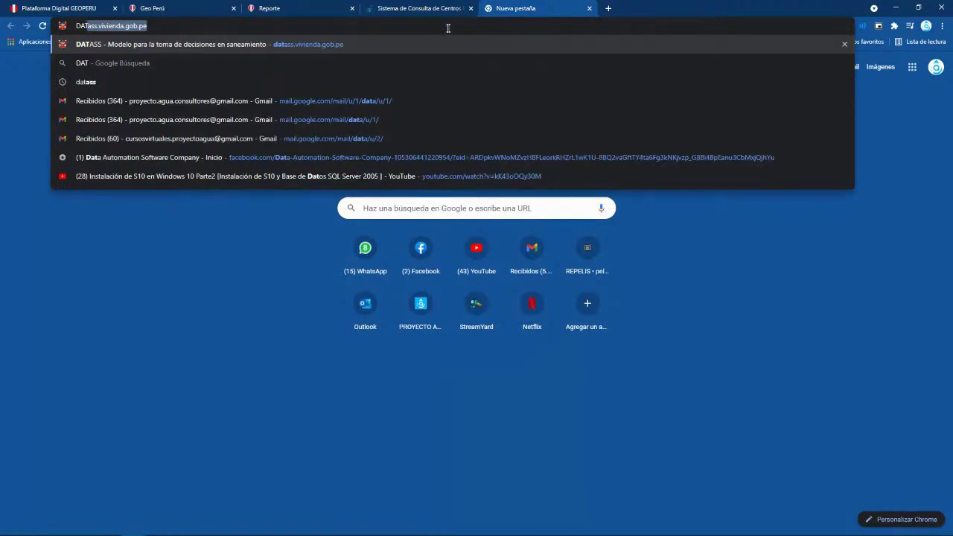
pyautogui.write('ASS')
pyautogui.press('End')
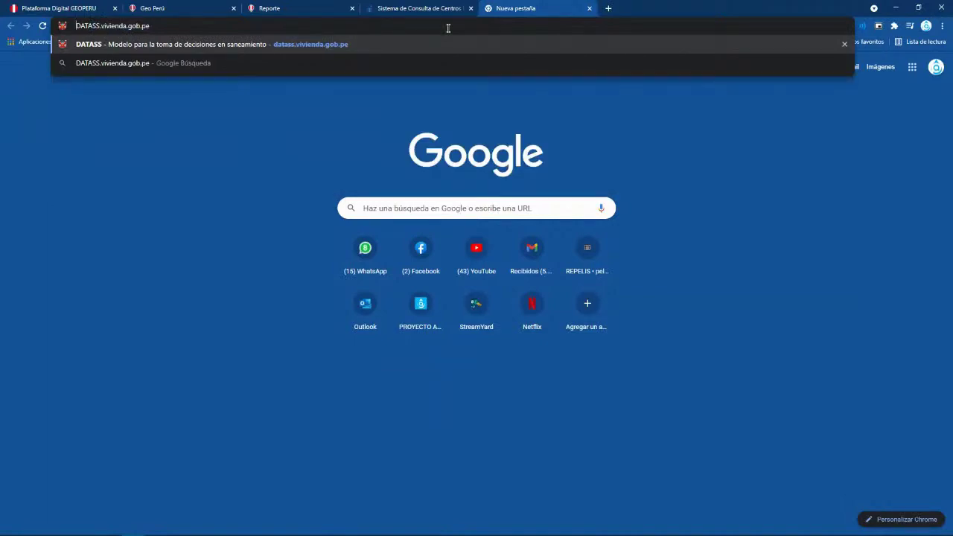
pyautogui.hotkey('ctrl', 'a')
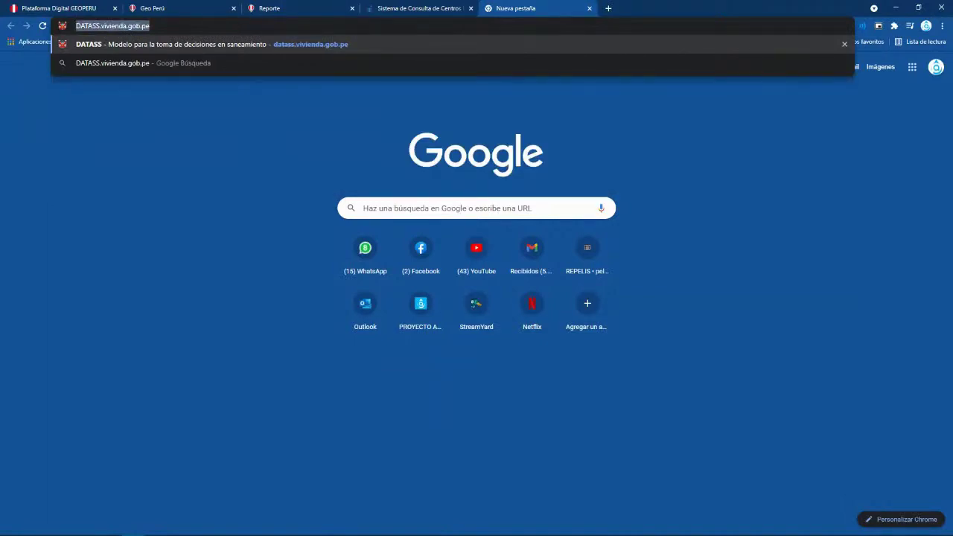
pyautogui.press('BackSpace')
pyautogui.write('DATASS')
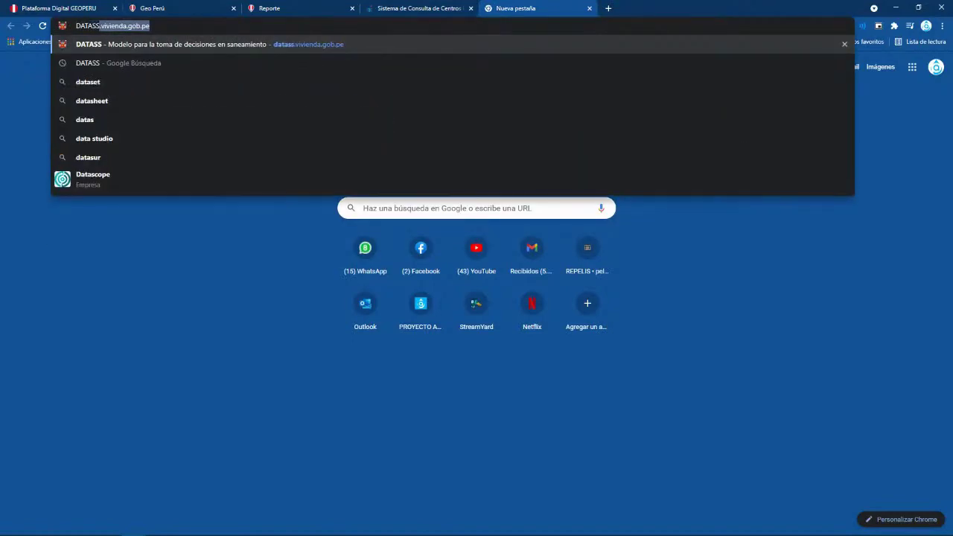
pyautogui.press('BackSpace')
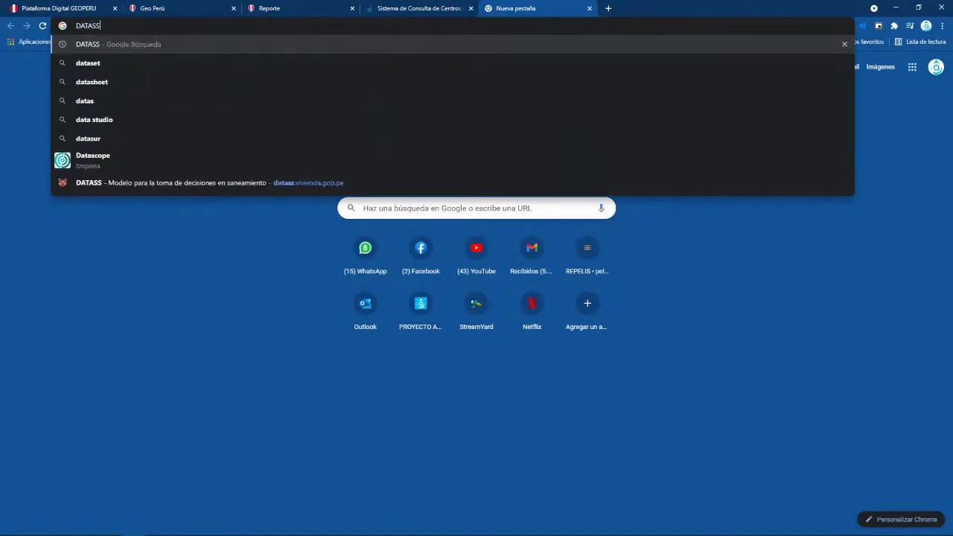
pyautogui.press('Return')
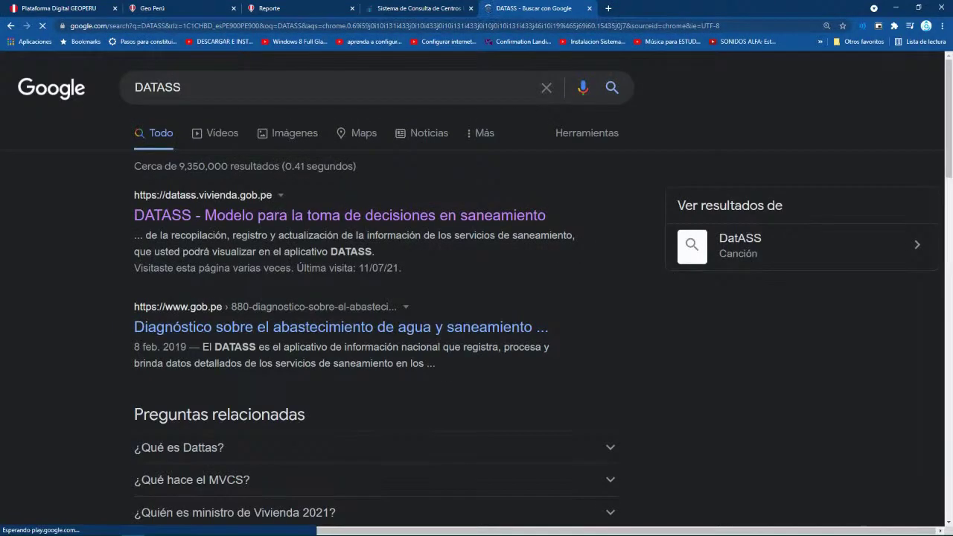
pyautogui.click(202, 218)
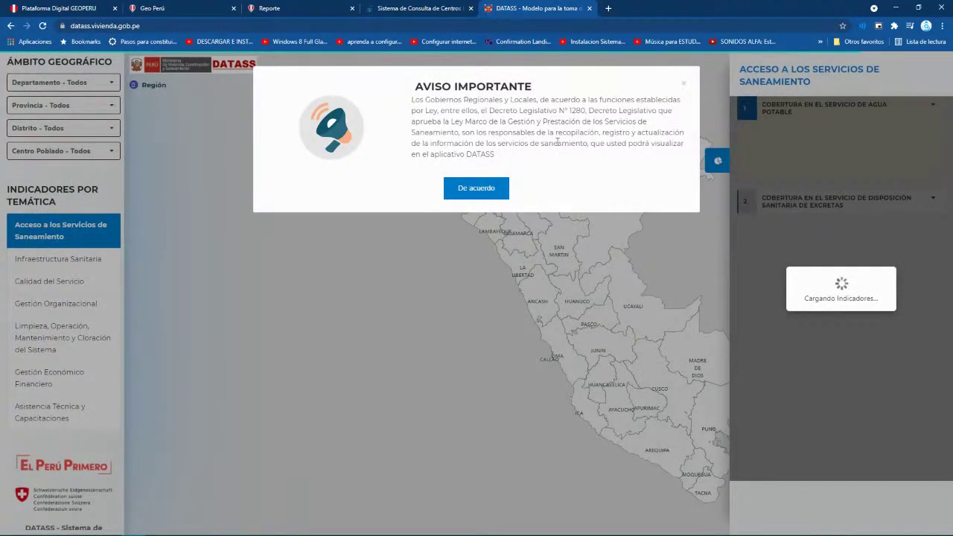
pyautogui.click(485, 191)
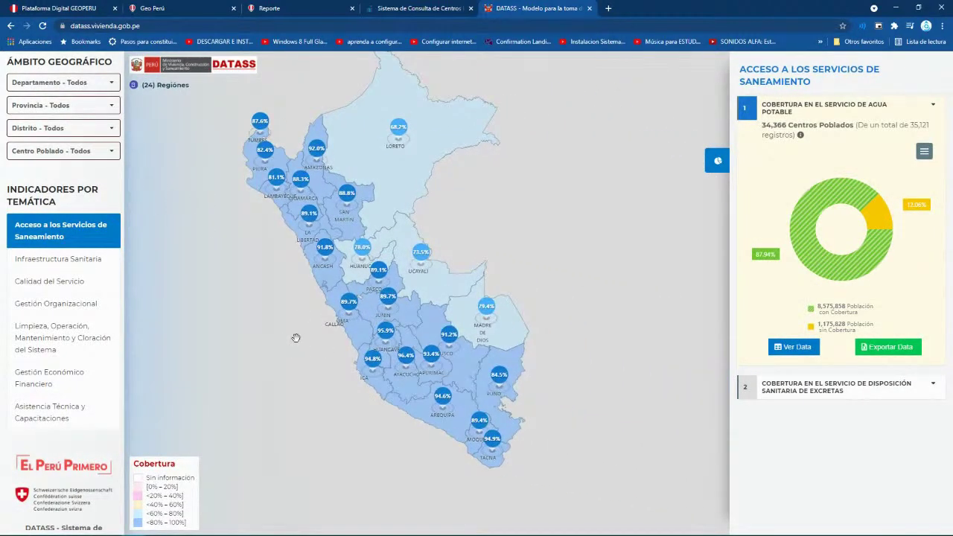
# Set the geographic scope to department PUNO, province AZANGARO and district MUÑANI
pyautogui.click(85, 86)
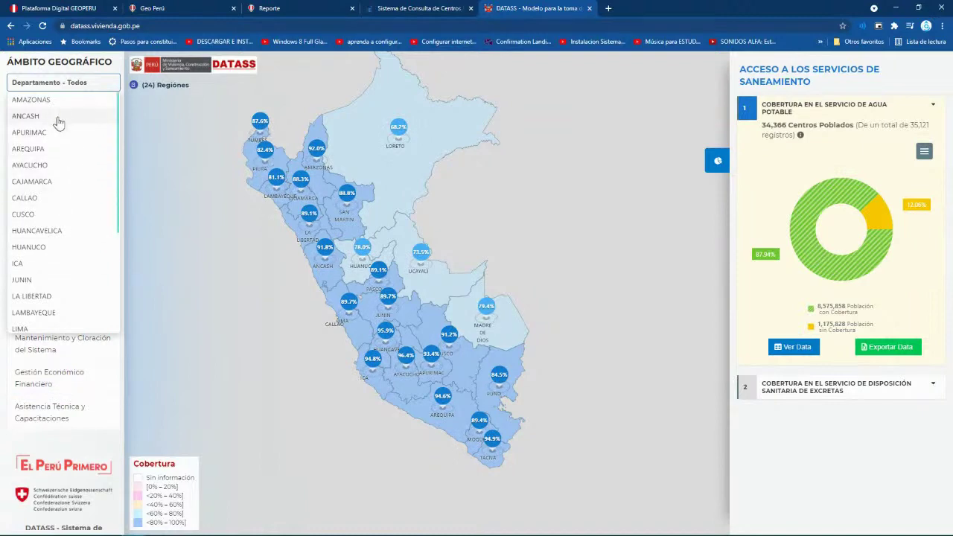
pyautogui.scroll(-3, 48, 292)
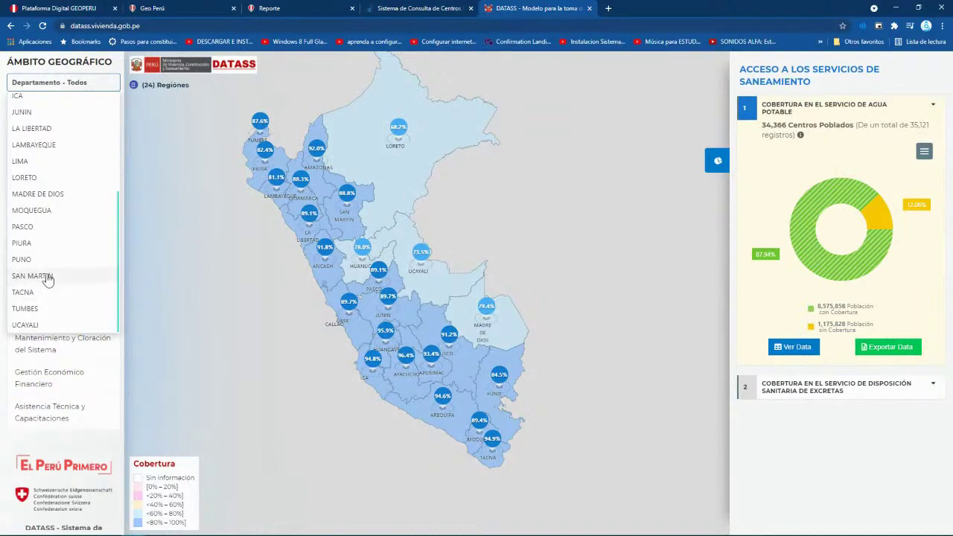
pyautogui.click(43, 260)
pyautogui.click(89, 107)
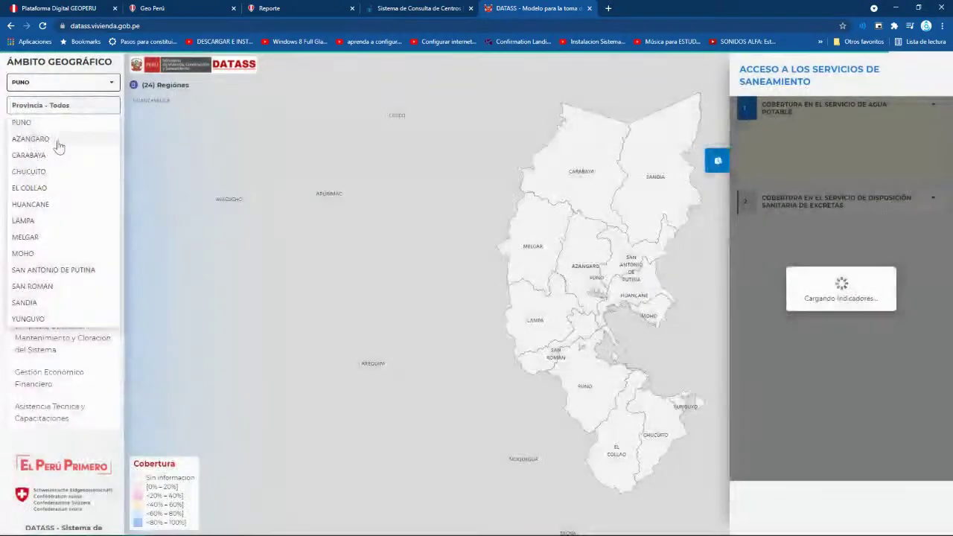
pyautogui.click(45, 138)
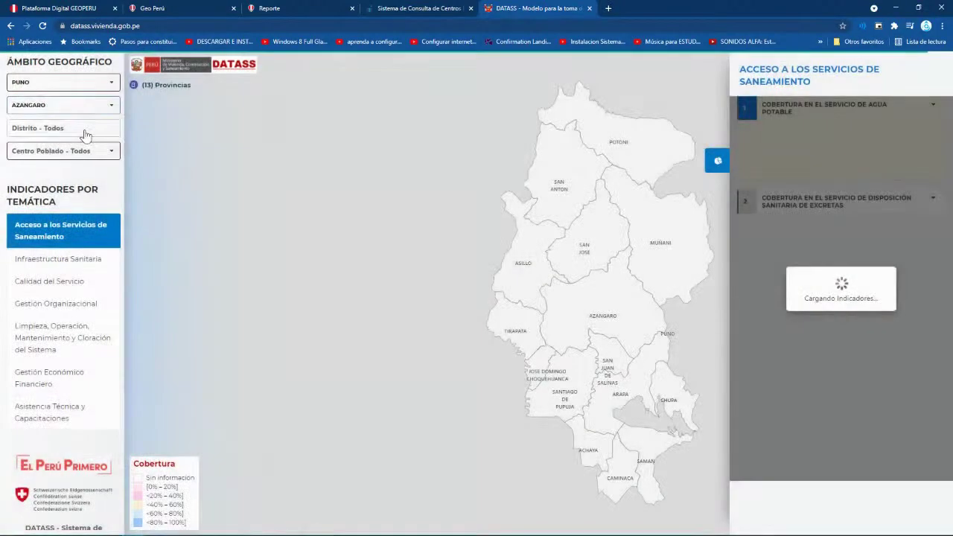
pyautogui.click(83, 132)
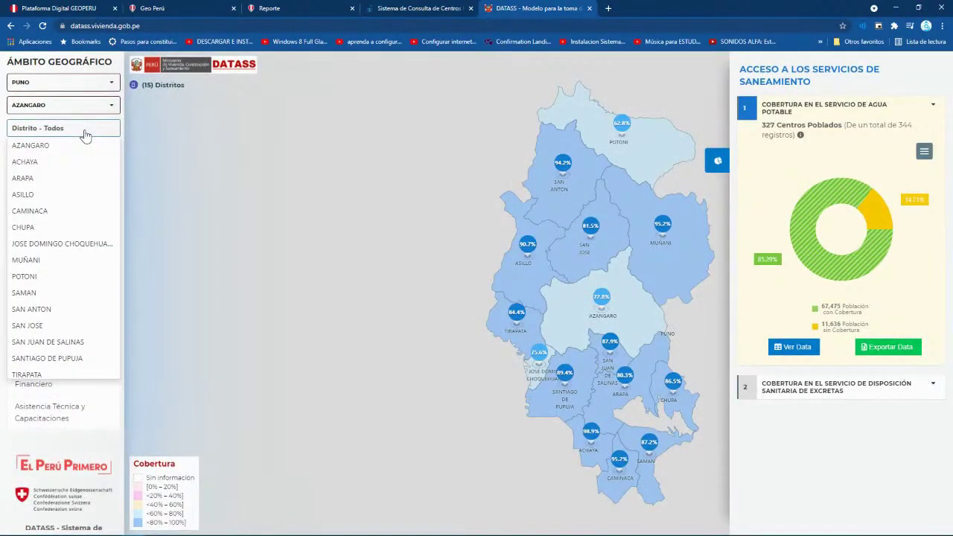
pyautogui.click(52, 260)
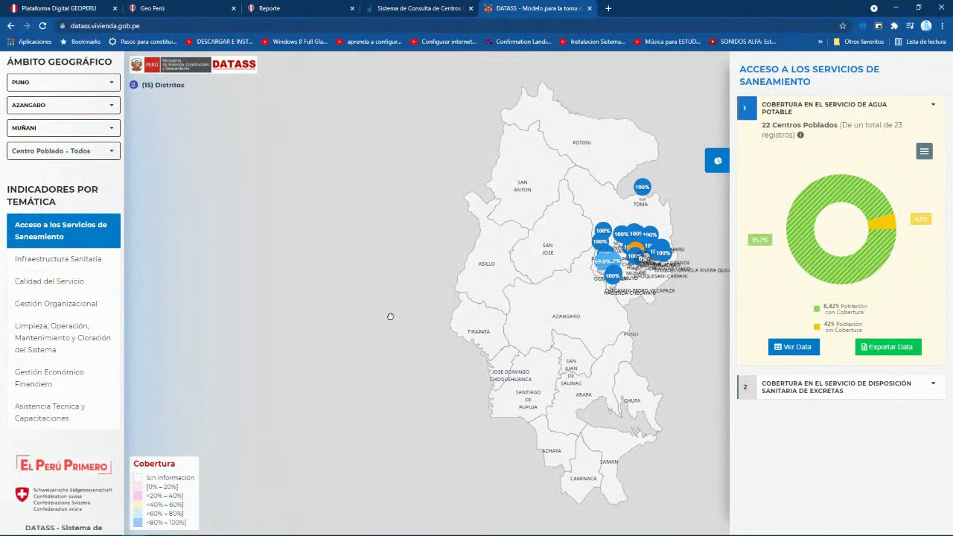
# Locate HUASACONA among MUÑANI's populated centres on the map and select it to show its water coverage
pyautogui.moveTo(391, 316); pyautogui.dragTo(152, 317)
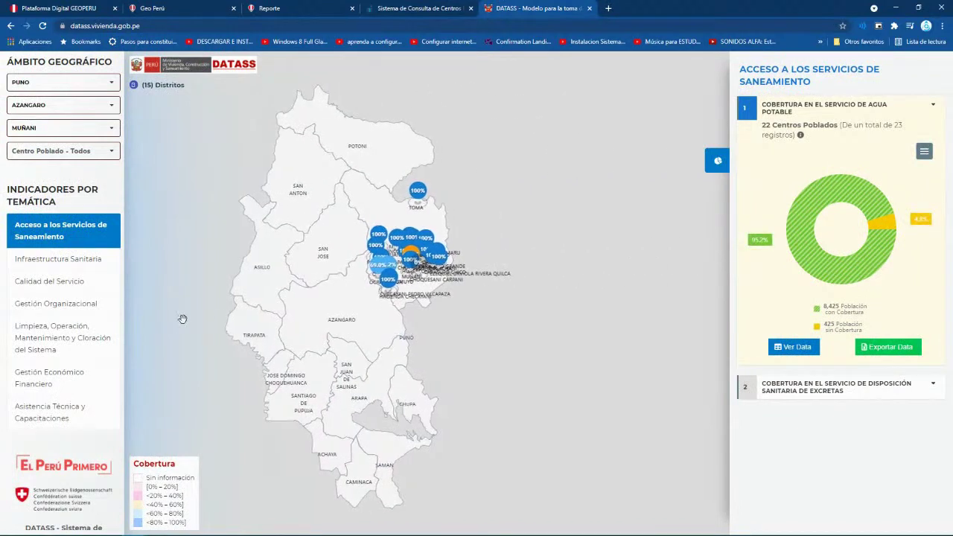
pyautogui.scroll(1, 381, 247)
pyautogui.scroll(2, 408, 270)
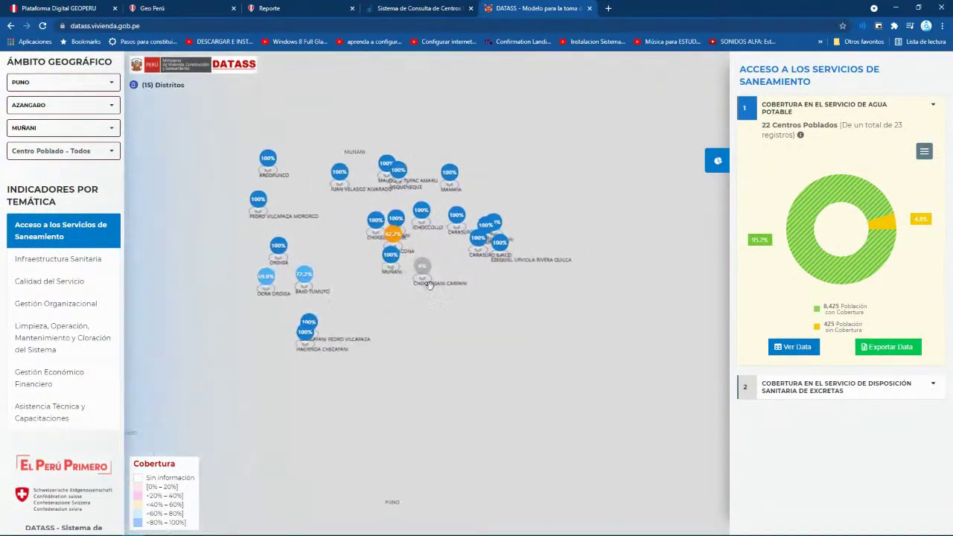
pyautogui.scroll(-1, 388, 310)
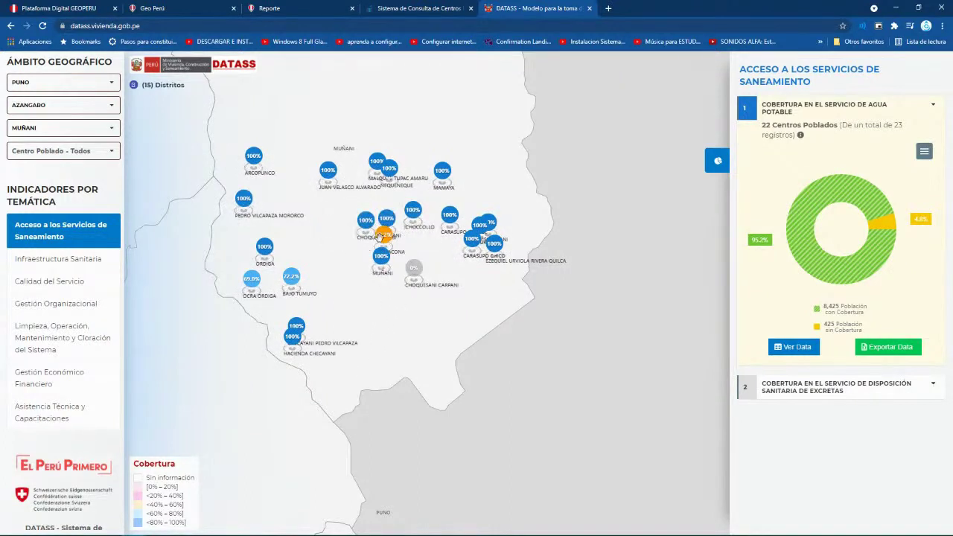
pyautogui.moveTo(385, 235)
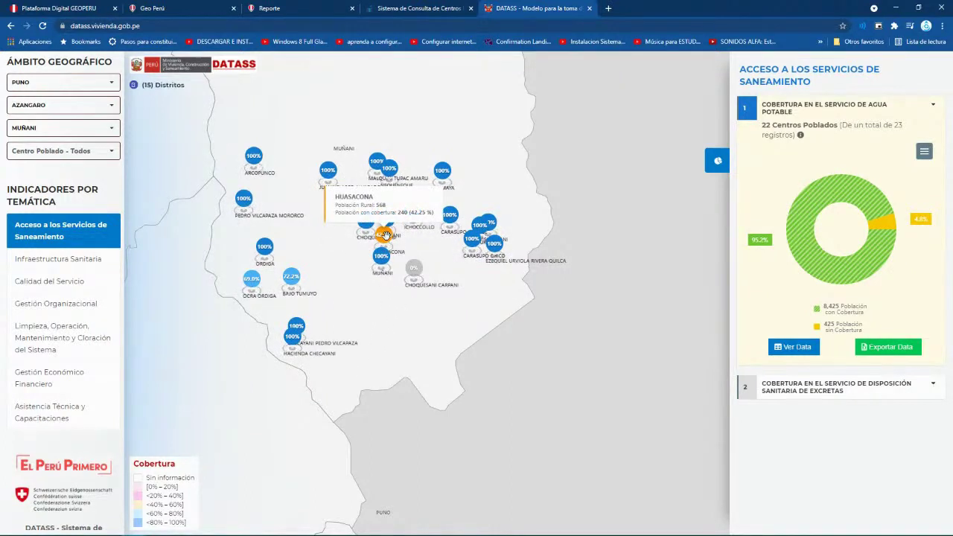
pyautogui.click(386, 235)
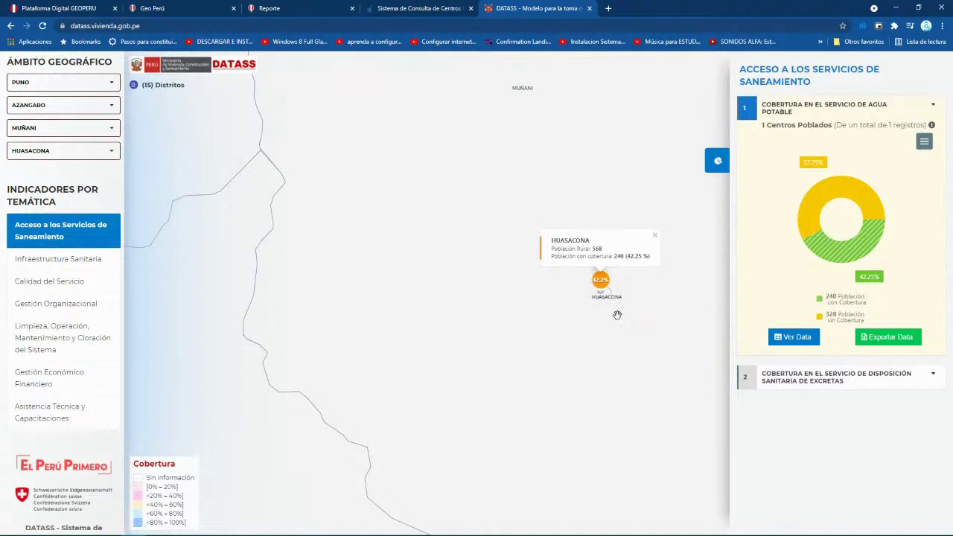
pyautogui.moveTo(624, 321); pyautogui.dragTo(456, 298)
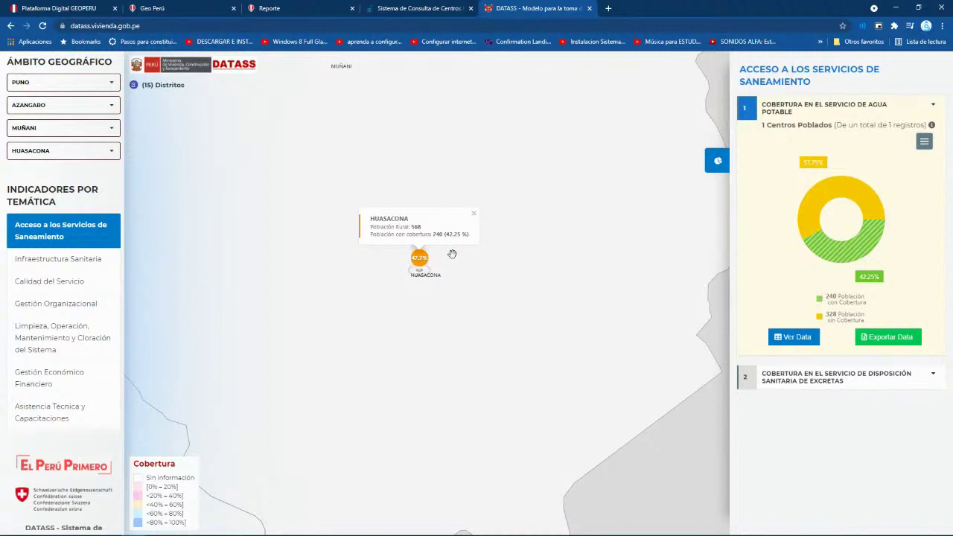
# View the drinking water coverage data table for HUASACONA and close it
pyautogui.click(792, 339)
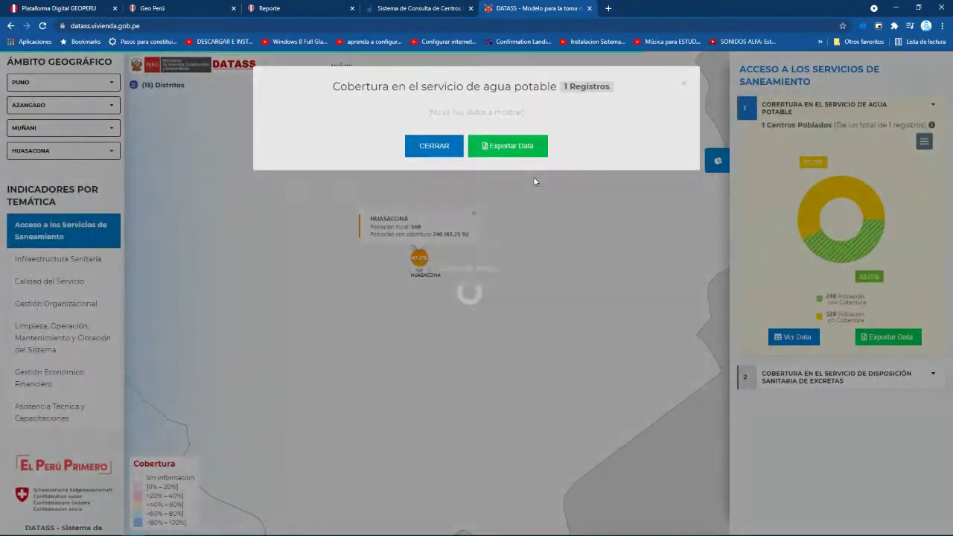
pyautogui.click(670, 244)
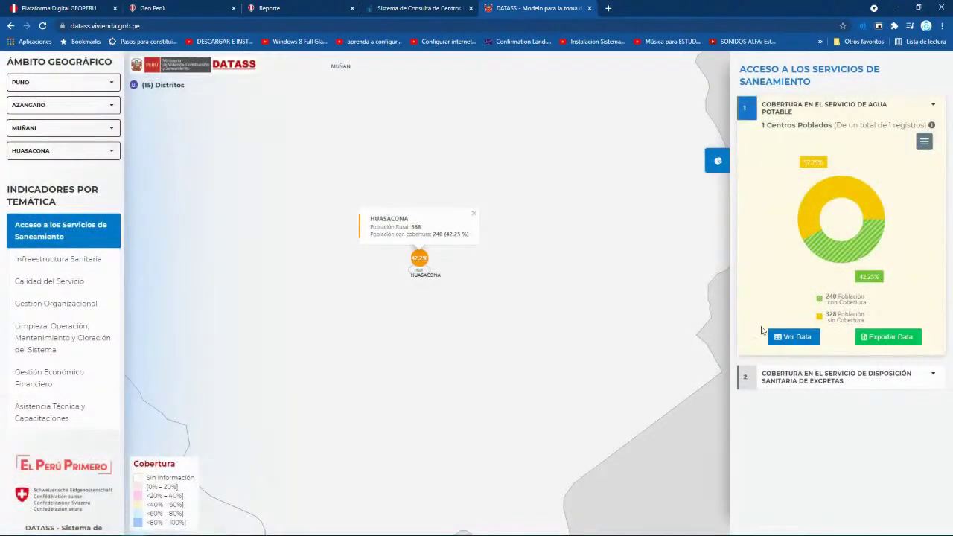
pyautogui.click(784, 337)
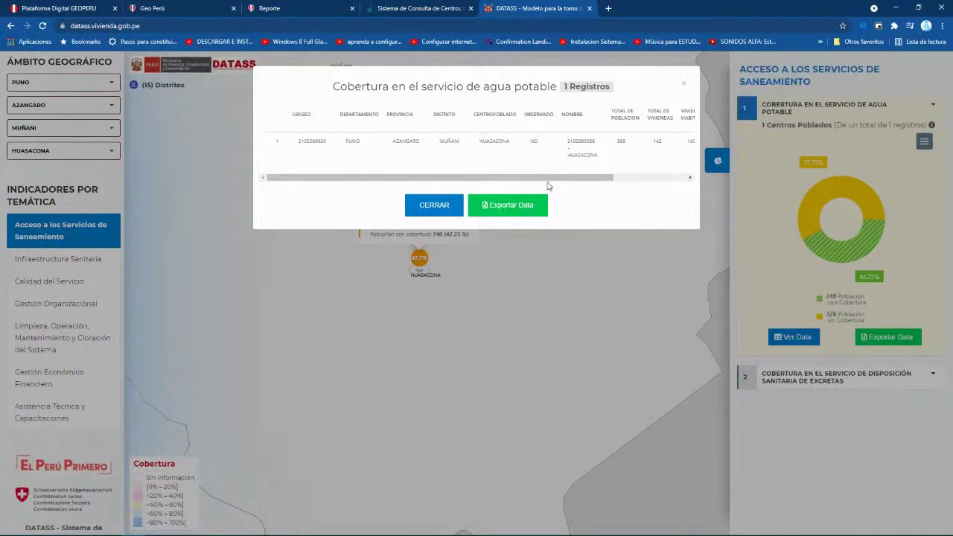
pyautogui.click(585, 266)
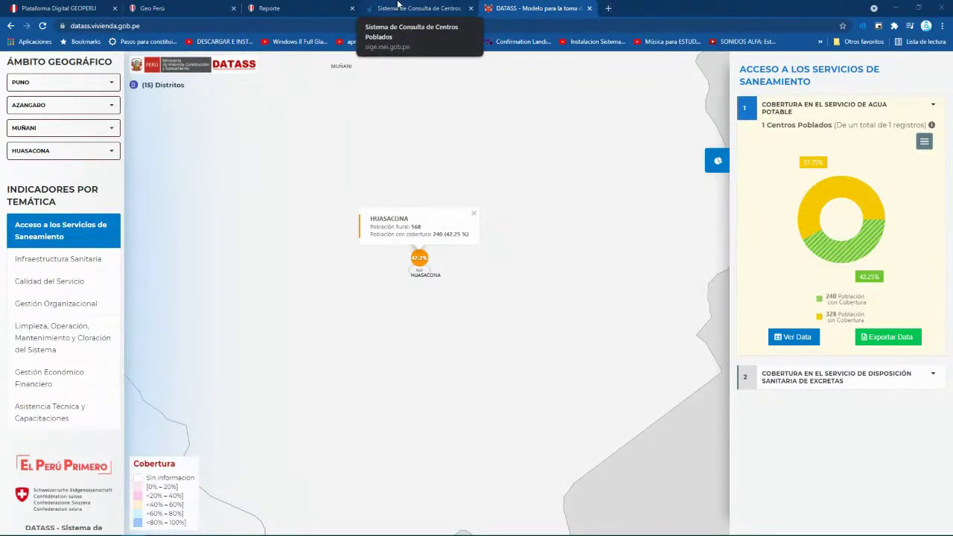
# Revisit the GEO PERÚ district report and INEI's populated centres system, ending back on the DATASS page
pyautogui.click(322, 7)
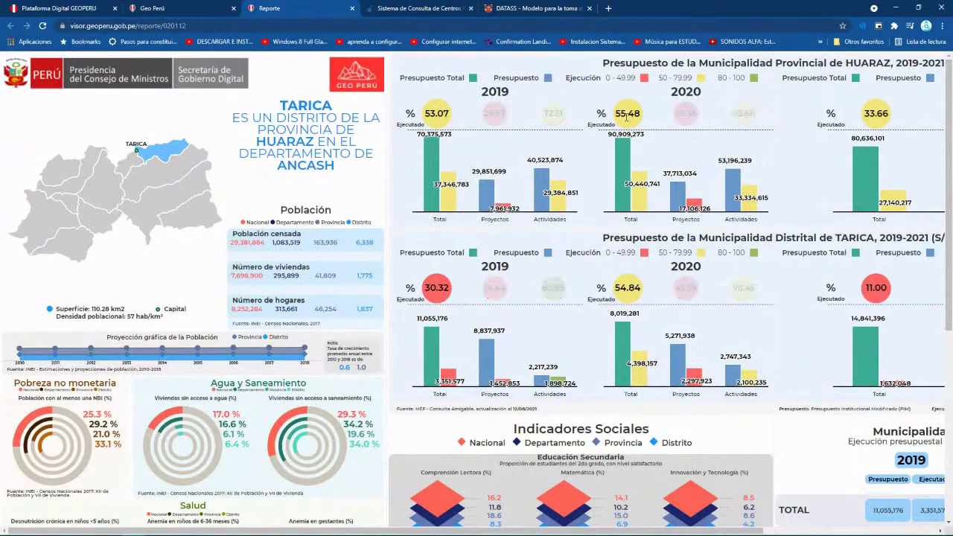
pyautogui.click(435, 6)
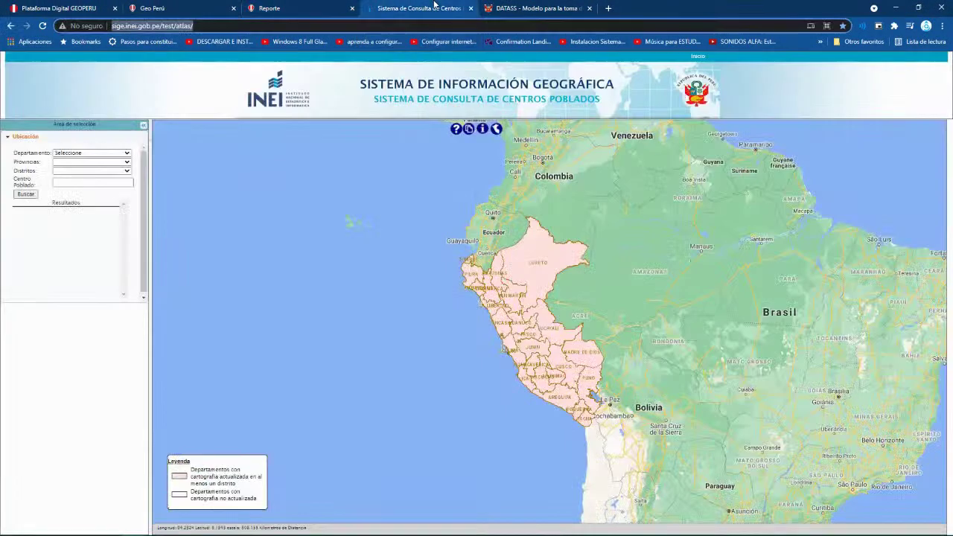
pyautogui.click(526, 6)
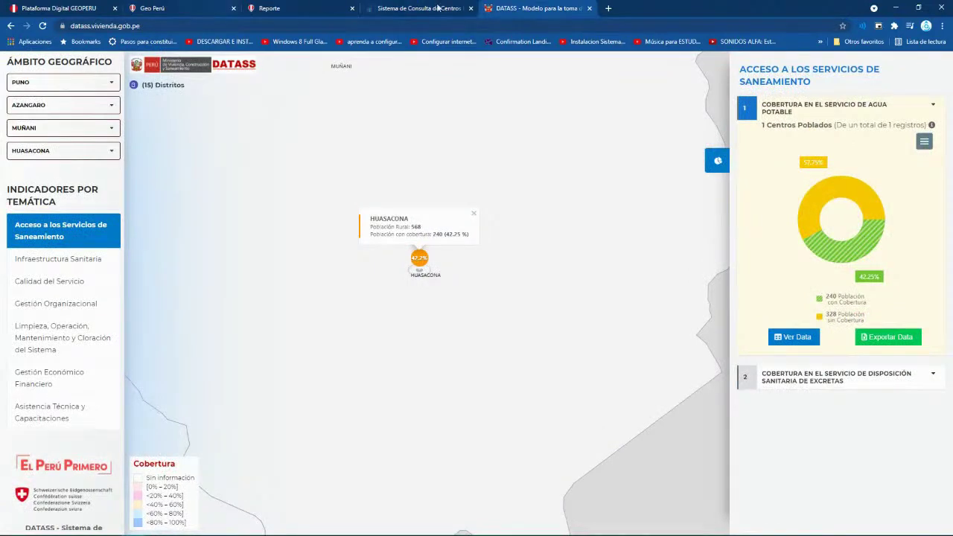
# Return to the Densidad poblacional entry in the Excel workbook and bring up PADRON OK.pdf maximized in Nitro Pro
pyautogui.click(896, 8)
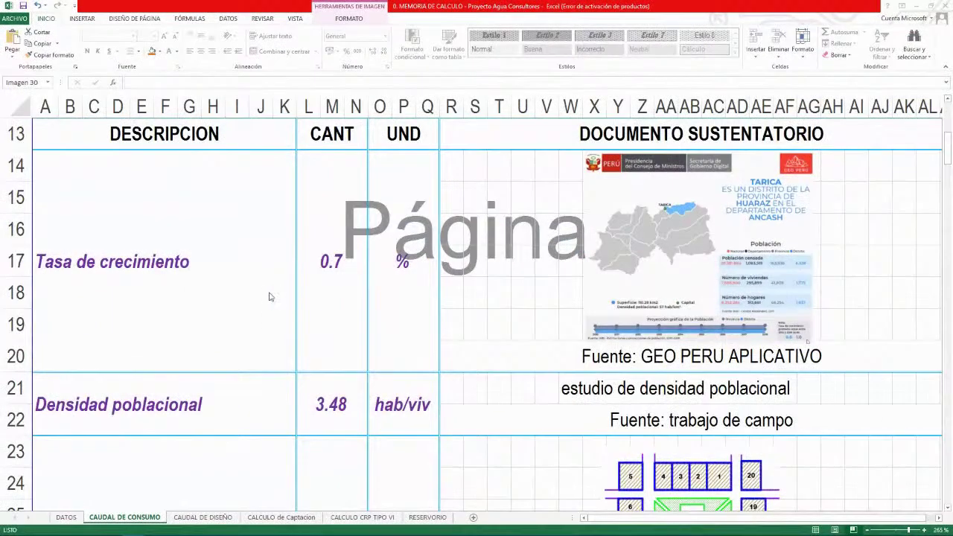
pyautogui.click(338, 283)
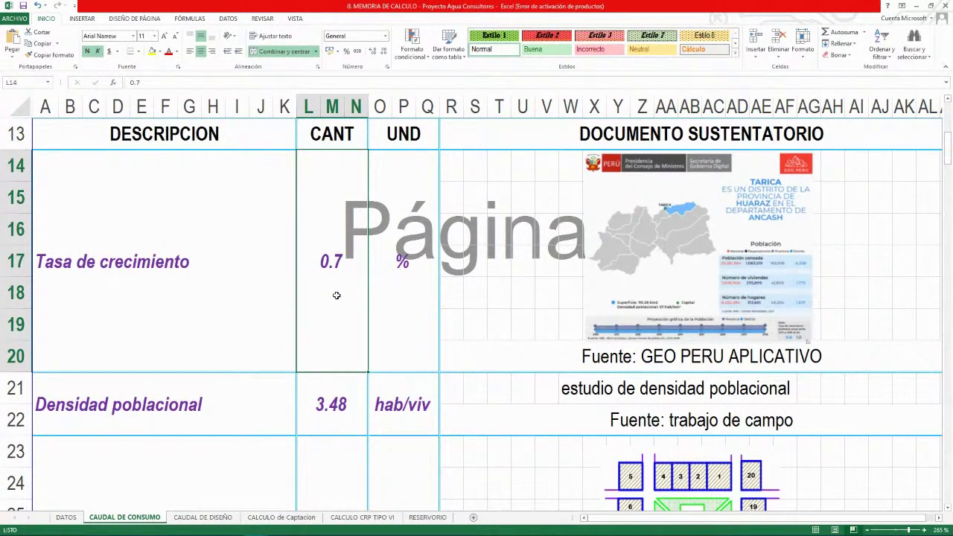
pyautogui.scroll(-2, 266, 315)
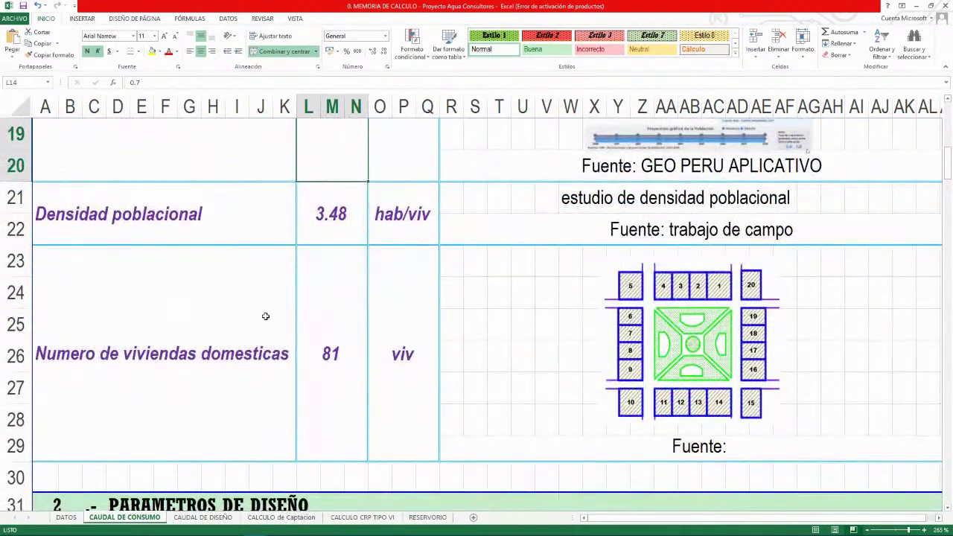
pyautogui.click(222, 226)
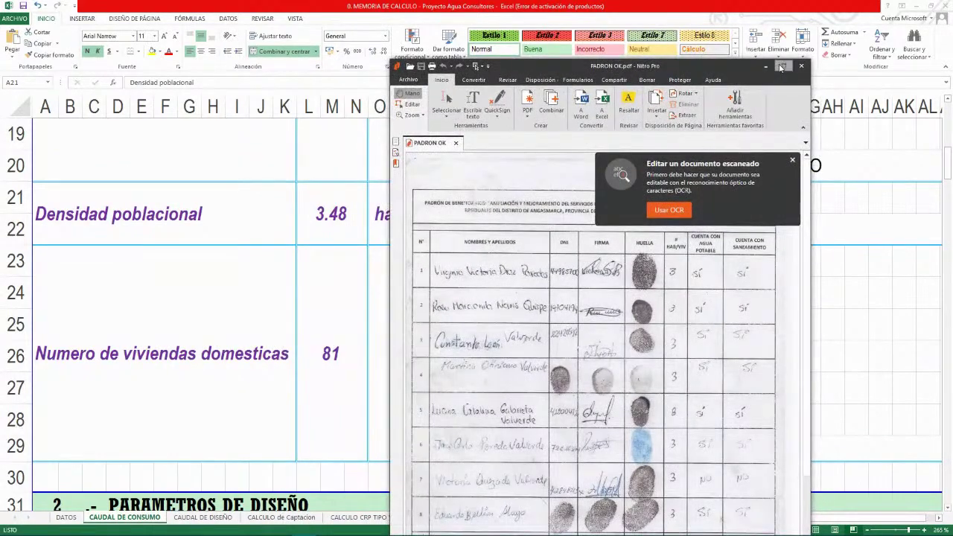
pyautogui.click(782, 67)
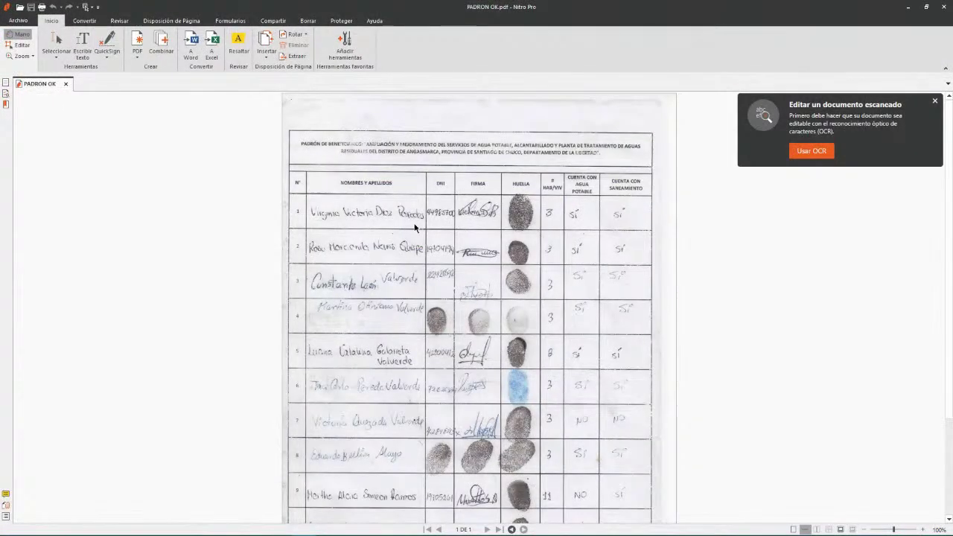
# Enlarge the scanned beneficiary register to 200%, dismiss the OCR notice, and examine its title, column headings and first entries
pyautogui.scroll(5, 415, 228)
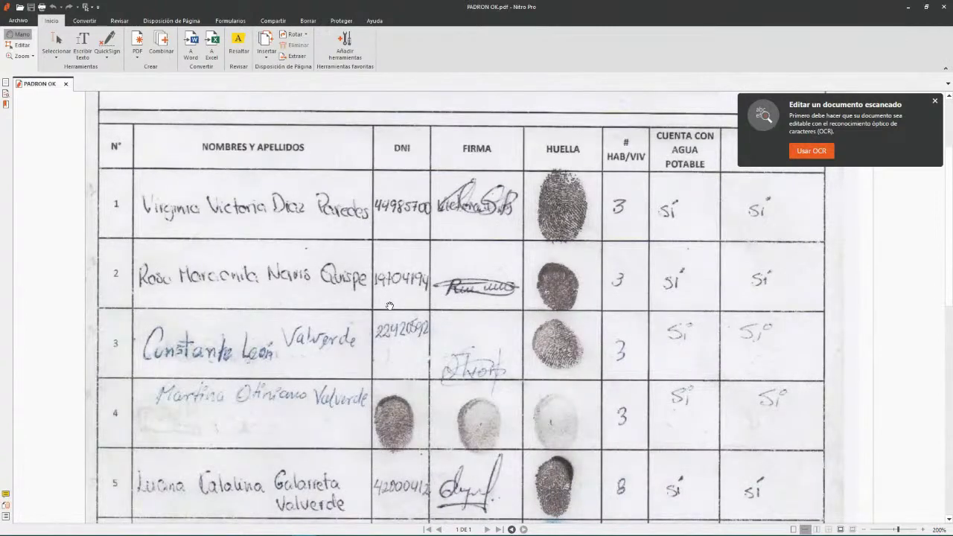
pyautogui.scroll(3, 389, 305)
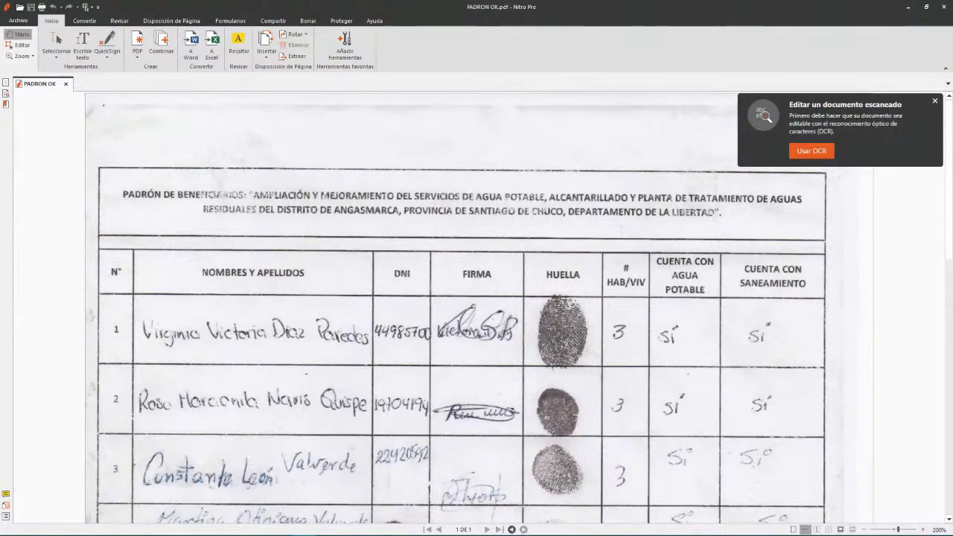
pyautogui.scroll(-2, 424, 250)
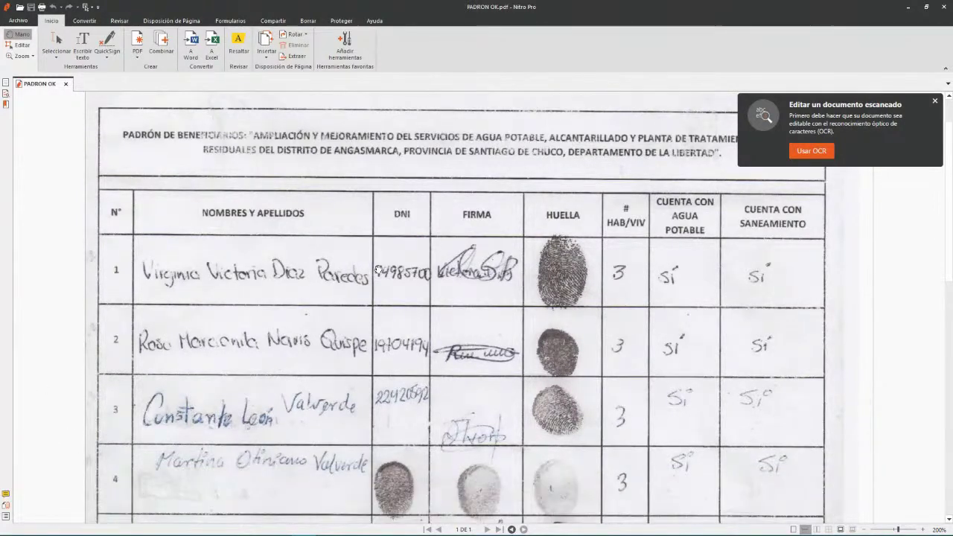
pyautogui.click(936, 102)
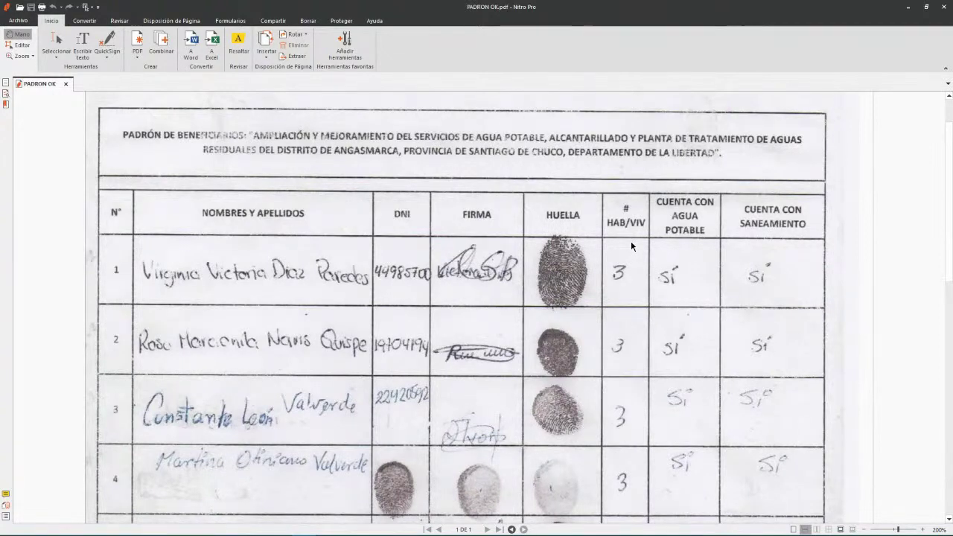
pyautogui.scroll(-1, 631, 242)
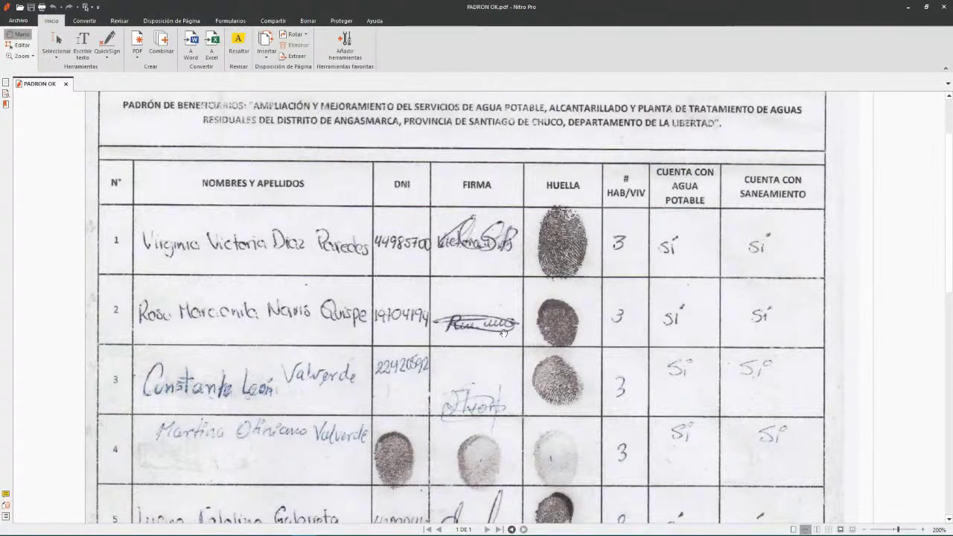
pyautogui.scroll(-5, 480, 333)
pyautogui.scroll(1, 503, 333)
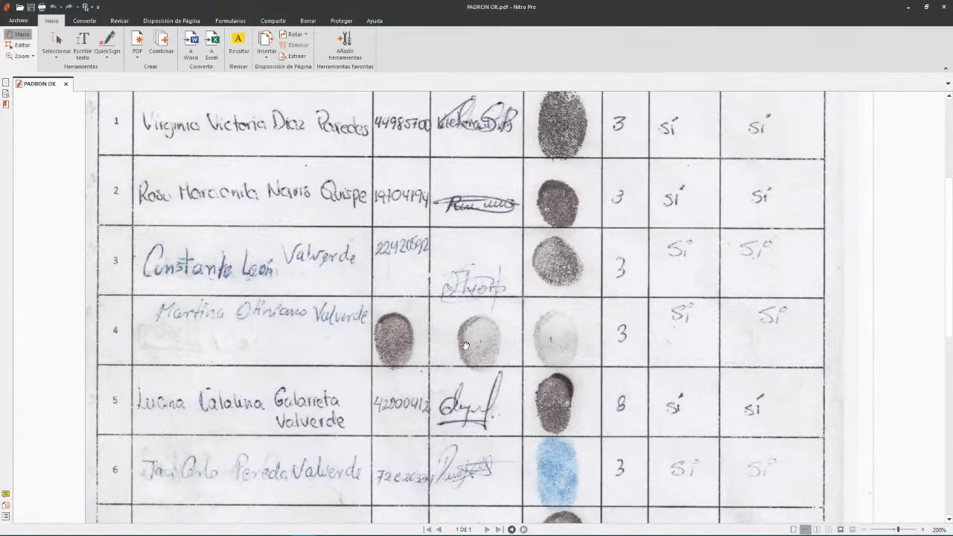
pyautogui.scroll(4, 463, 345)
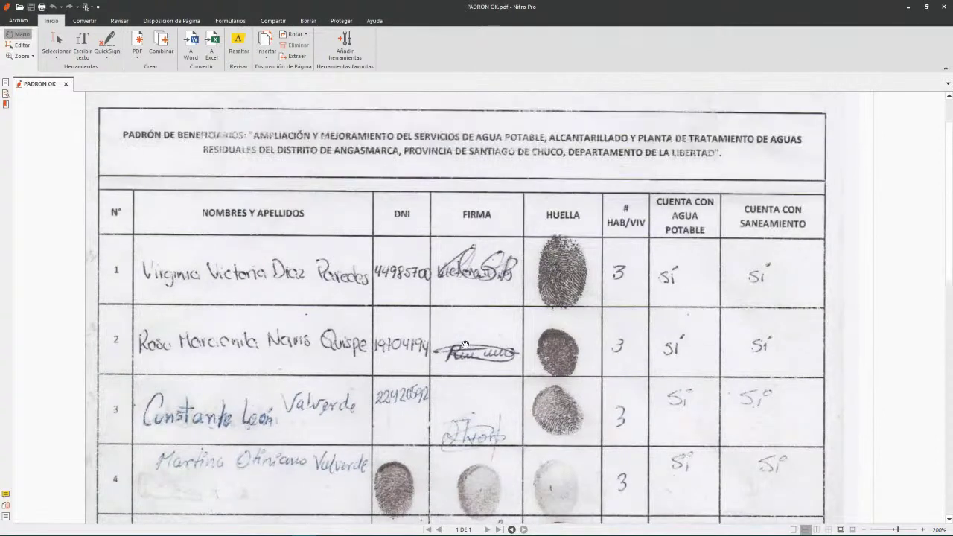
pyautogui.scroll(-3, 464, 344)
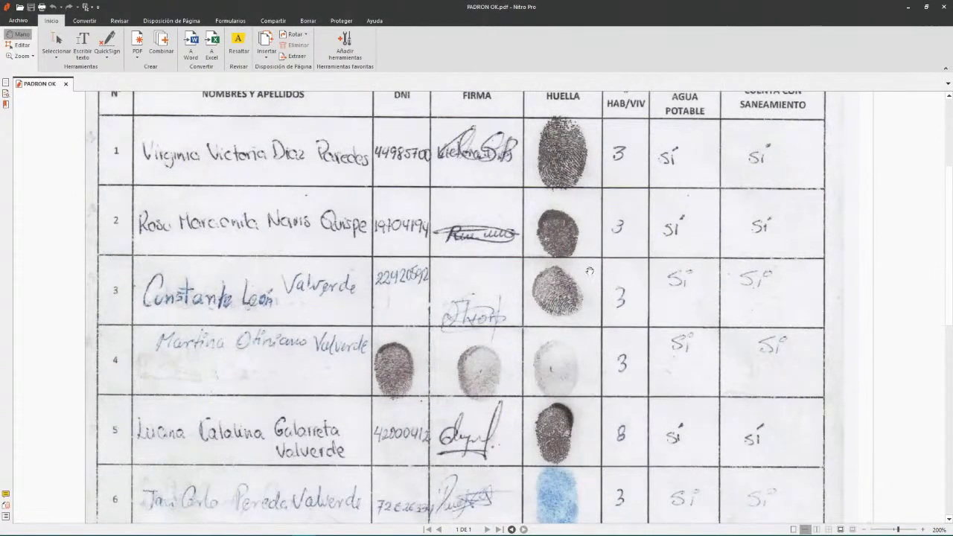
pyautogui.scroll(2, 630, 201)
pyautogui.scroll(1, 624, 205)
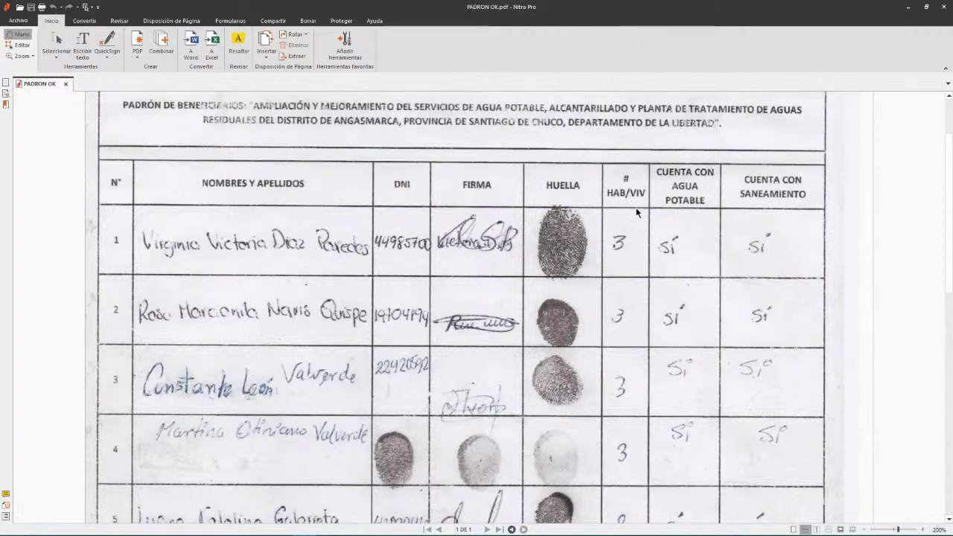
# Review the residents-per-dwelling column of the register from the first entry through entry 11 and the municipal signature
pyautogui.scroll(-14, 637, 213)
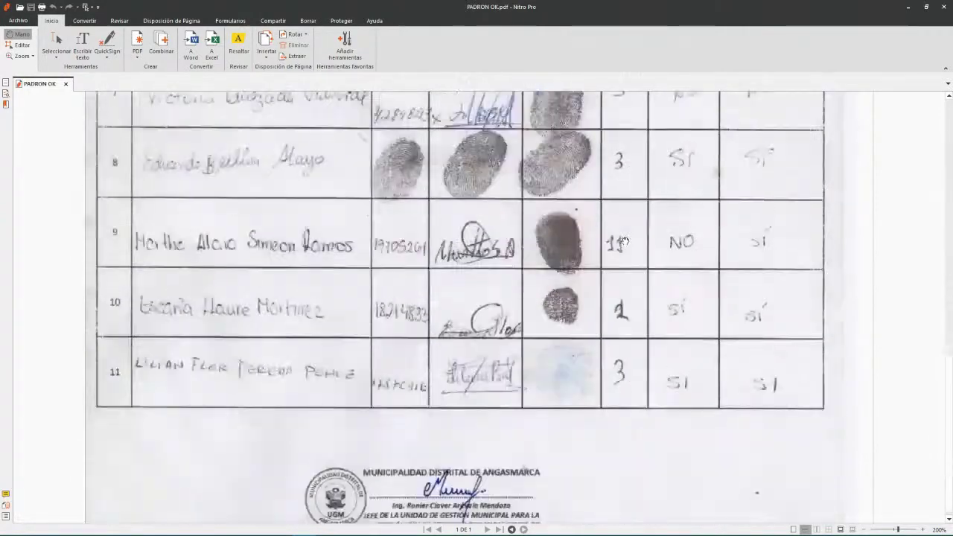
pyautogui.scroll(-1, 624, 240)
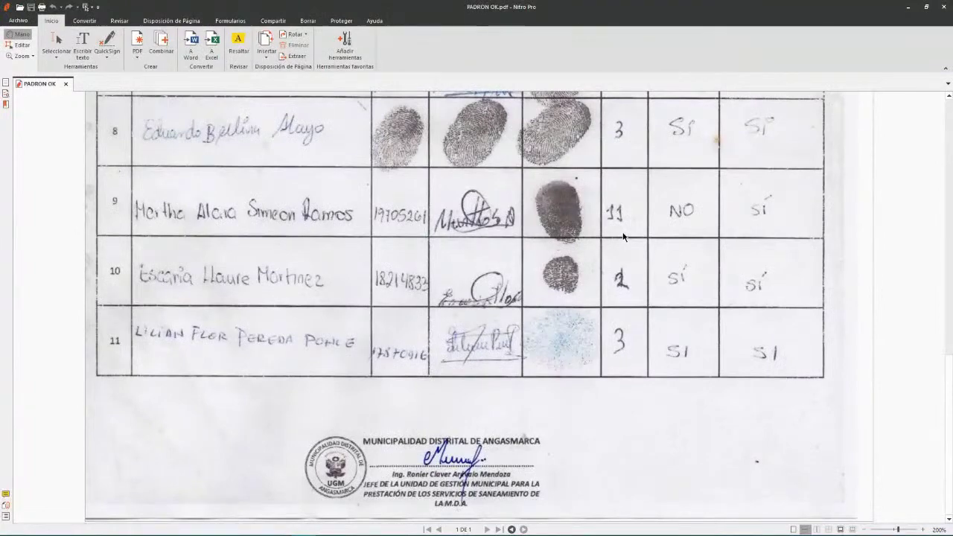
pyautogui.scroll(10, 624, 237)
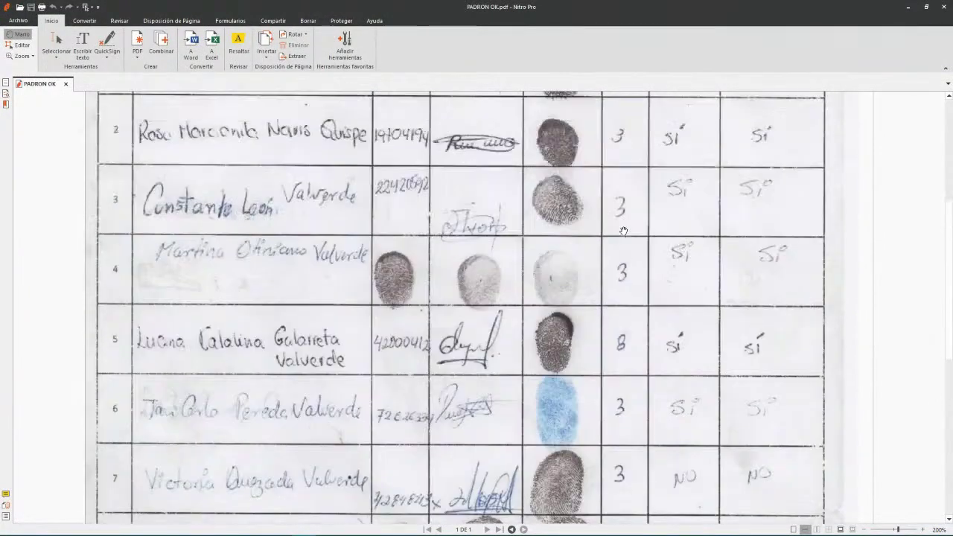
pyautogui.scroll(-10, 623, 232)
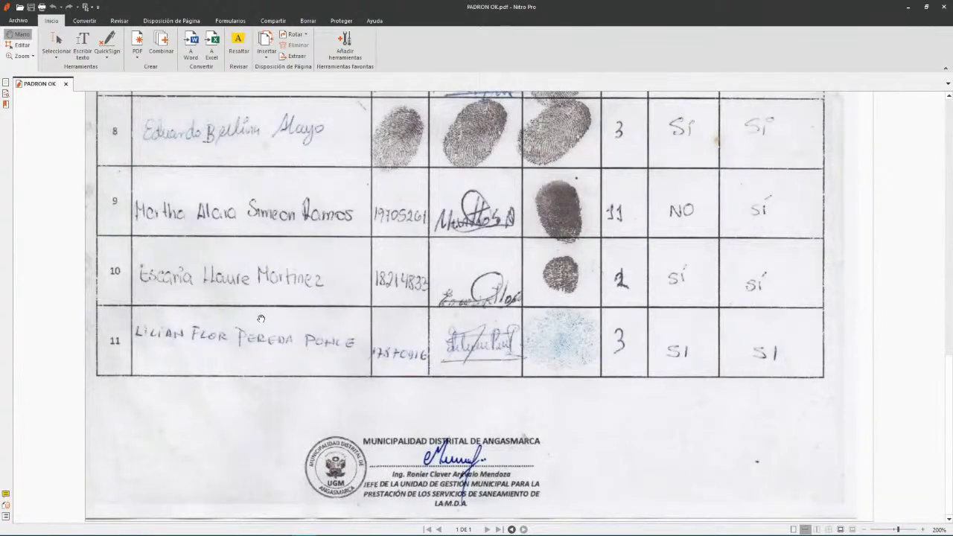
pyautogui.scroll(6, 623, 376)
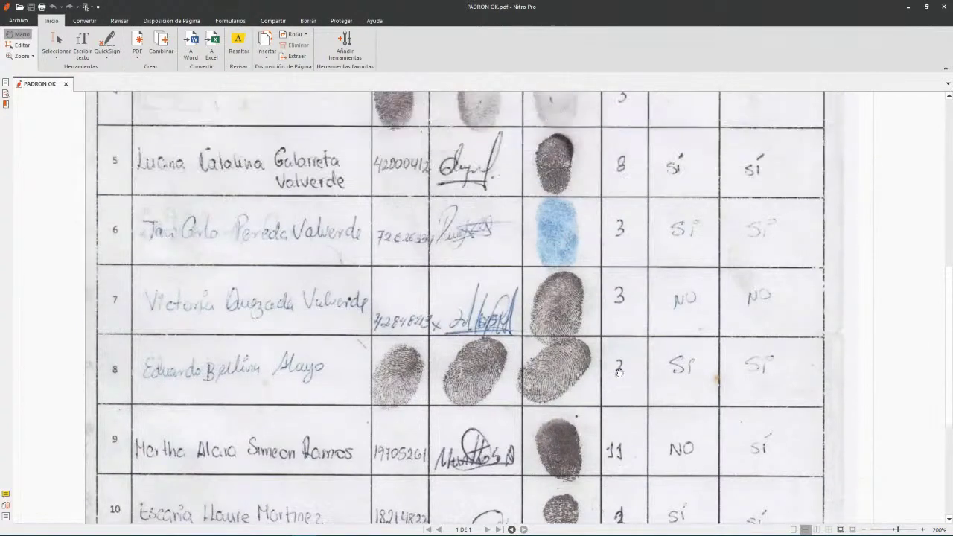
pyautogui.scroll(9, 619, 370)
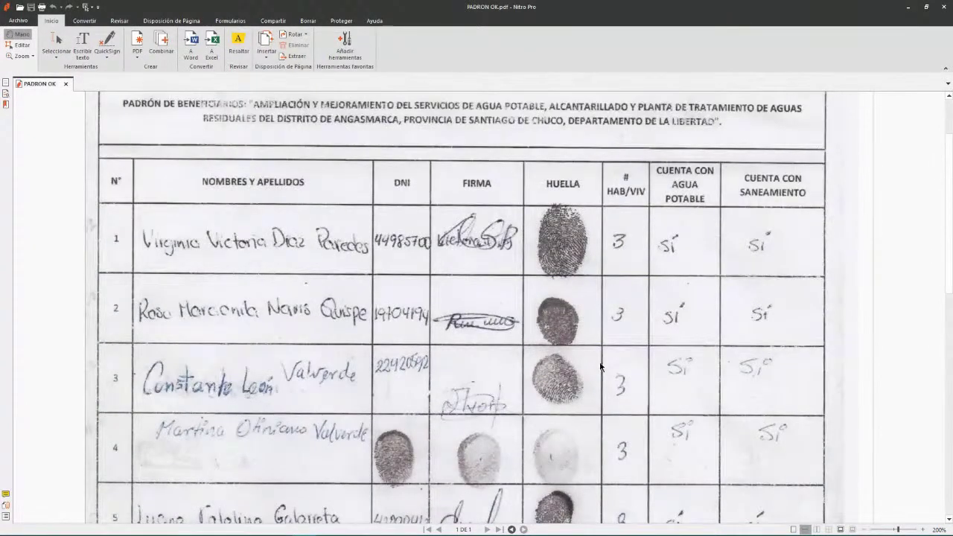
pyautogui.scroll(-15, 605, 335)
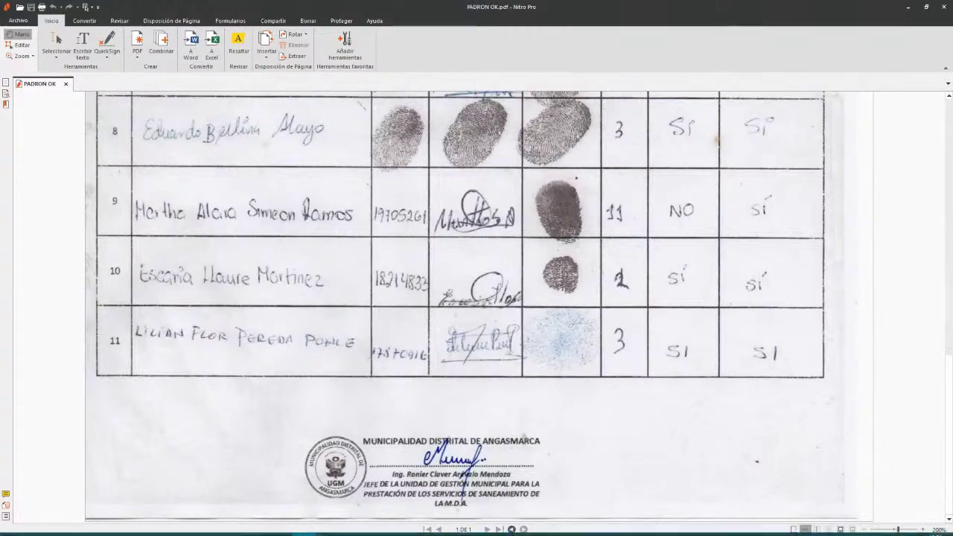
# Open the Calculator beside the register, clear of the HAB/VIV column, and go through the HAB/VIV figures of all 11 entries
pyautogui.click(158, 527)
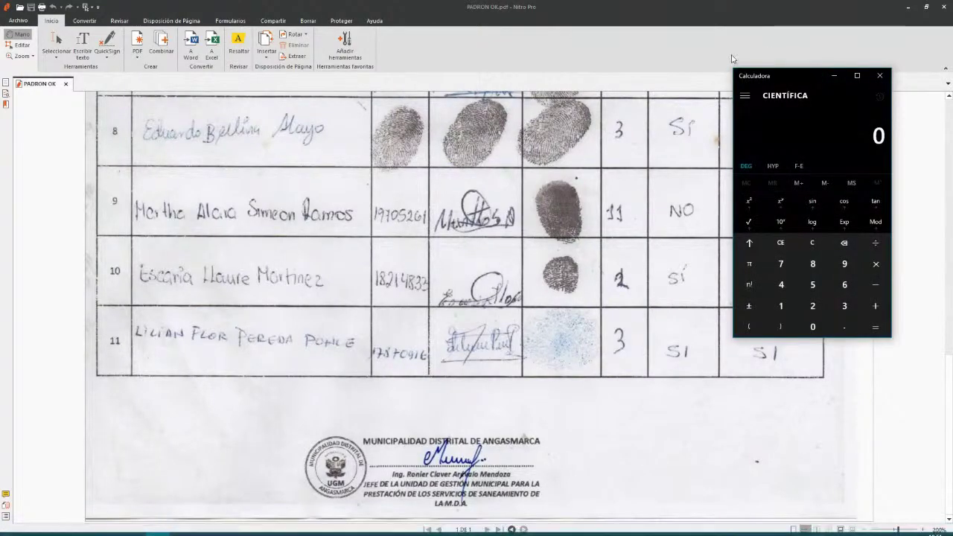
pyautogui.moveTo(811, 86); pyautogui.dragTo(190, 129)
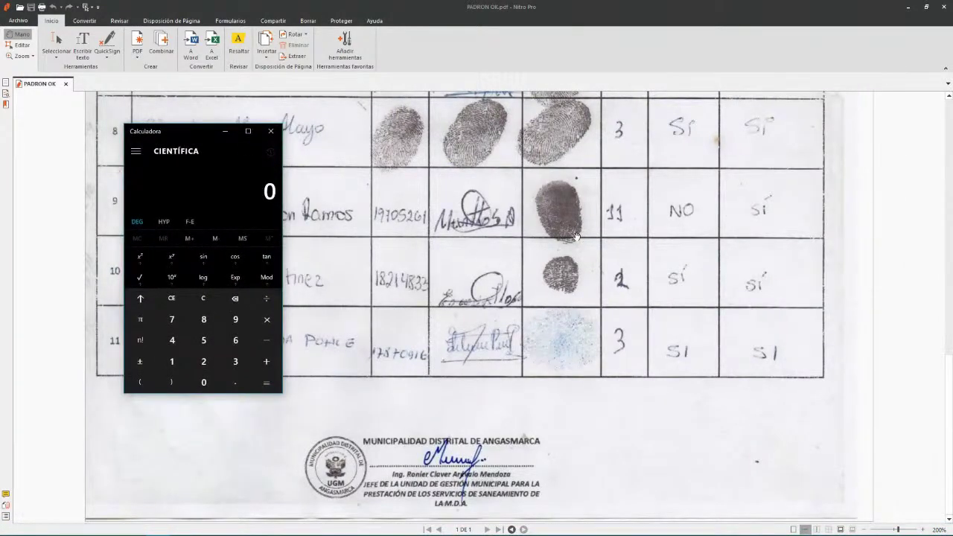
pyautogui.scroll(6, 577, 237)
pyautogui.scroll(3, 585, 234)
pyautogui.scroll(-2, 589, 209)
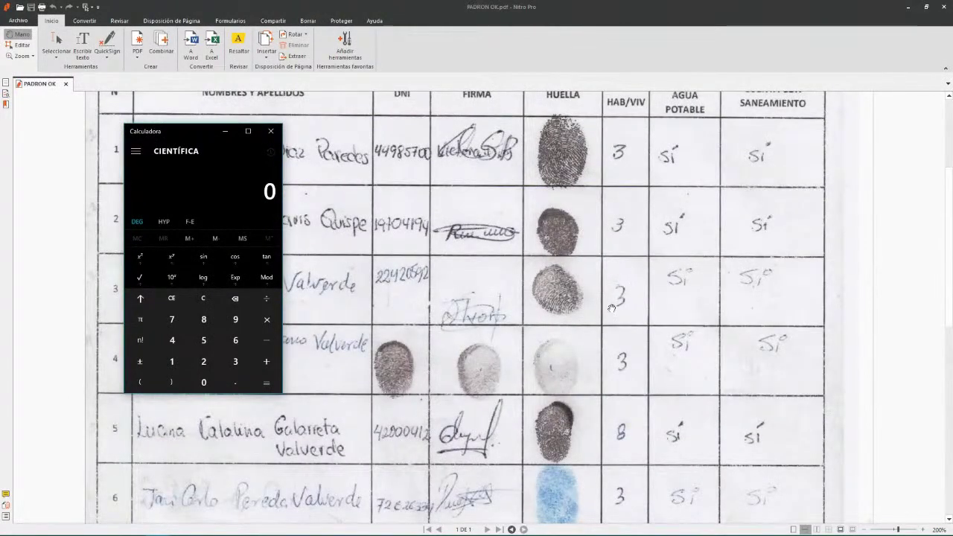
pyautogui.scroll(-2, 613, 371)
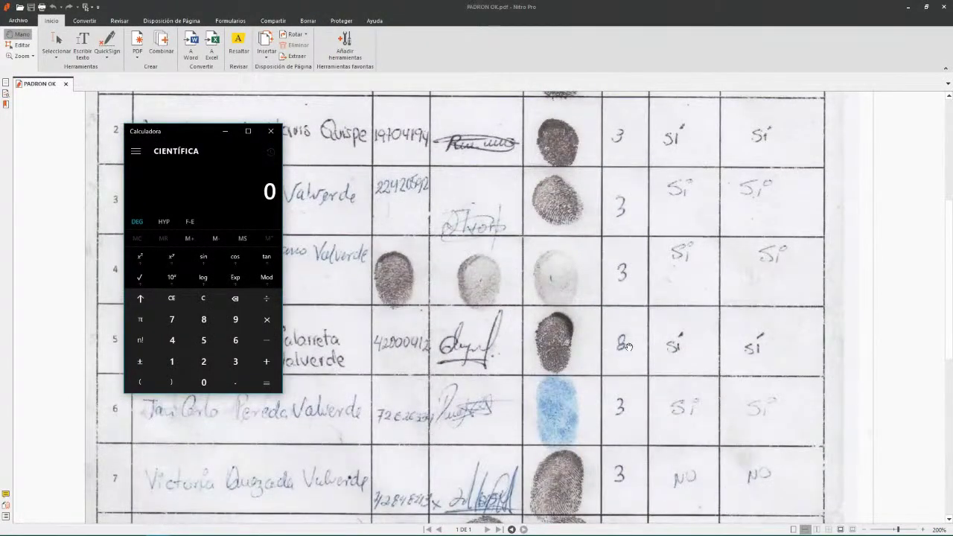
pyautogui.scroll(-2, 626, 343)
pyautogui.scroll(-2, 617, 278)
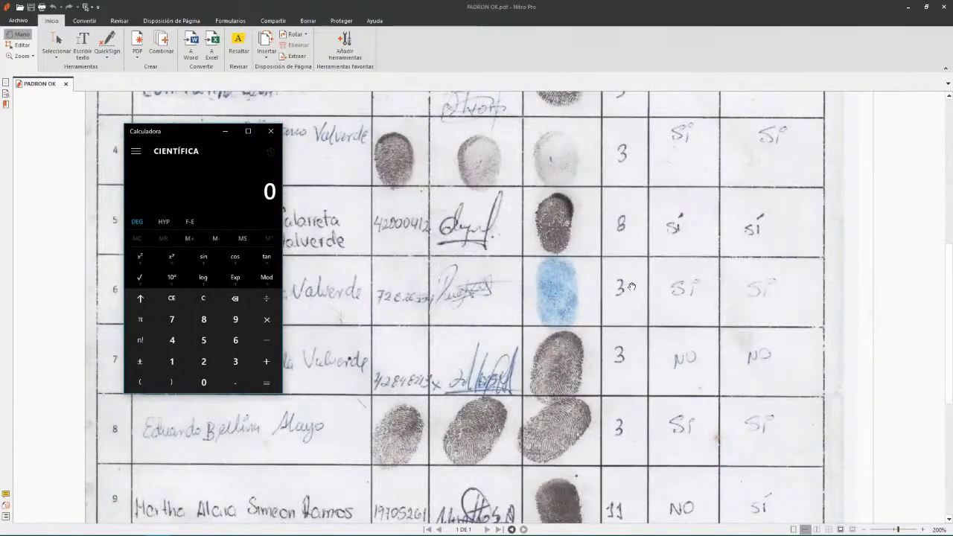
pyautogui.scroll(-2, 629, 294)
pyautogui.scroll(-3, 630, 296)
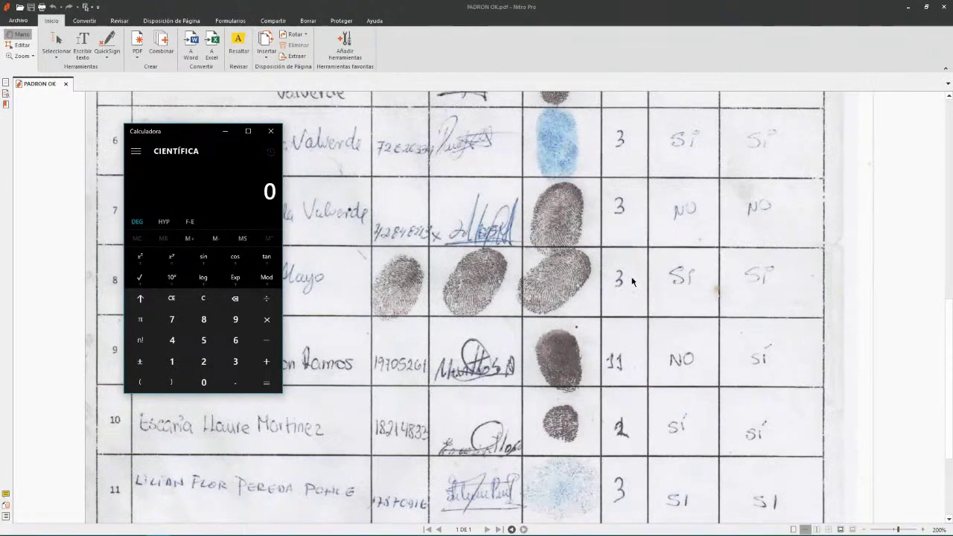
pyautogui.scroll(-3, 635, 298)
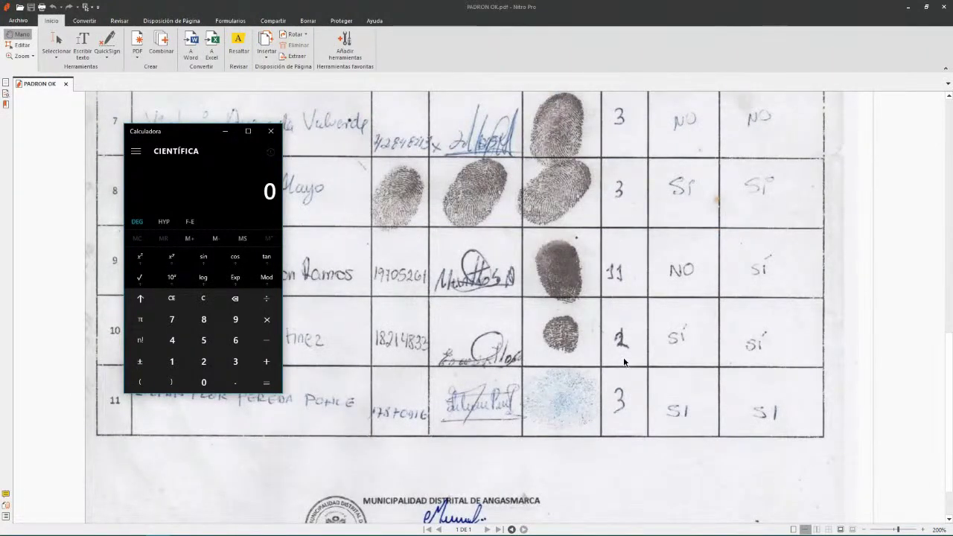
# Calculate the average residents per dwelling as 45 divided by 11, and minimize the Calculator
pyautogui.click(173, 341)
pyautogui.click(204, 341)
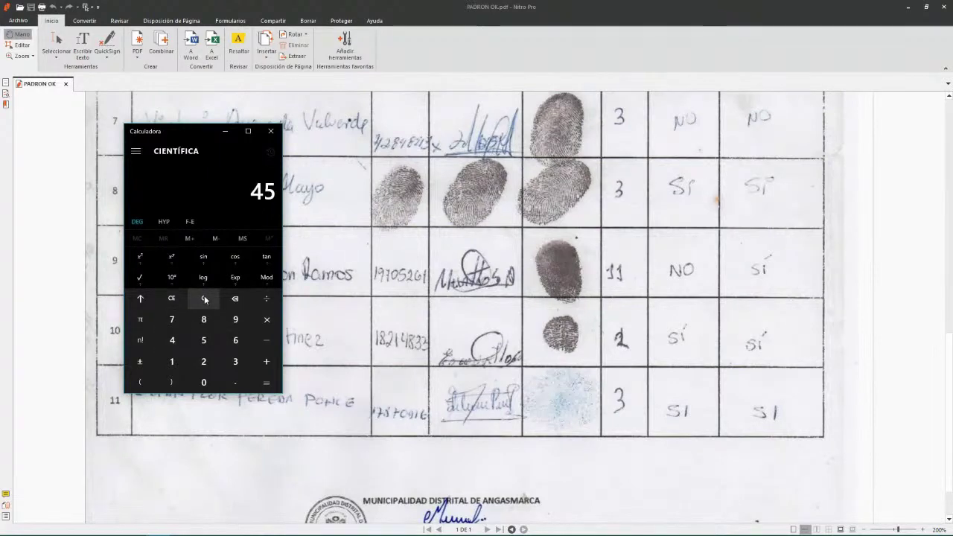
pyautogui.click(267, 299)
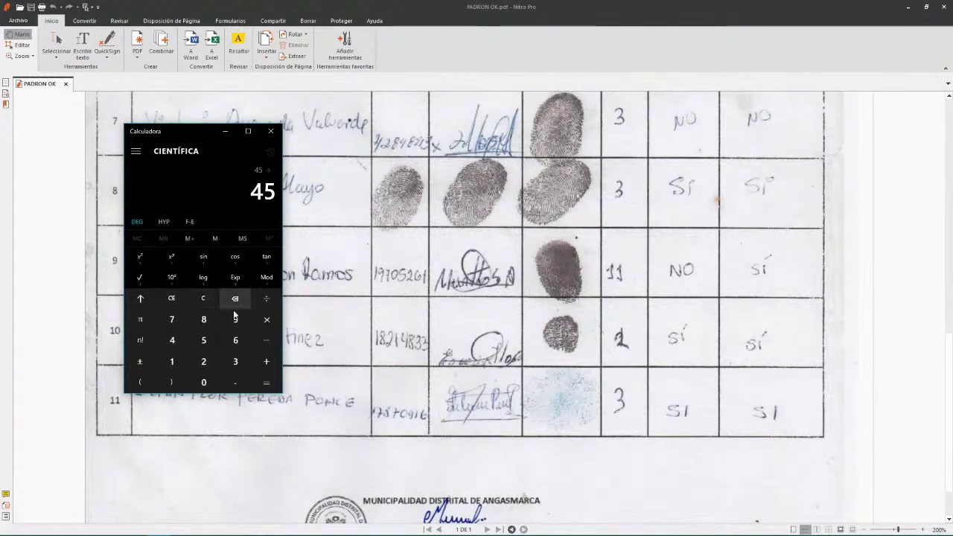
pyautogui.doubleClick(183, 362)
pyautogui.moveTo(185, 139); pyautogui.dragTo(350, 140)
pyautogui.click(435, 383)
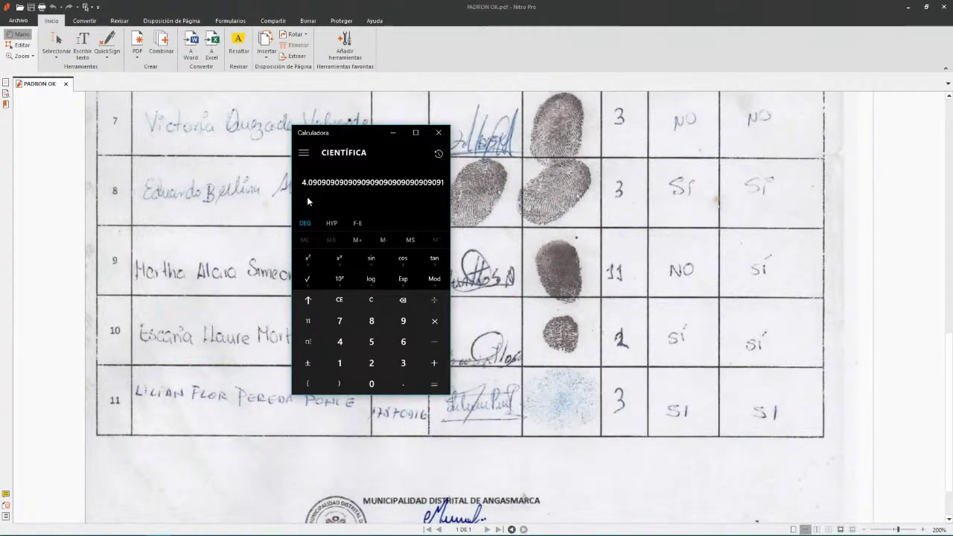
pyautogui.click(393, 133)
# Return to the Excel workbook and set Densidad poblacional to 4.09 hab/viv
pyautogui.click(908, 7)
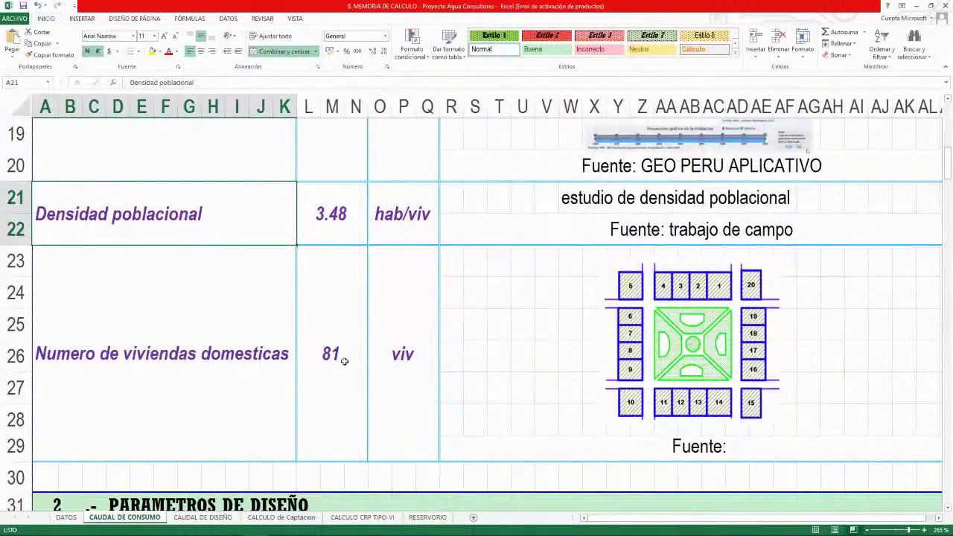
pyautogui.click(322, 235)
pyautogui.write('4.09')
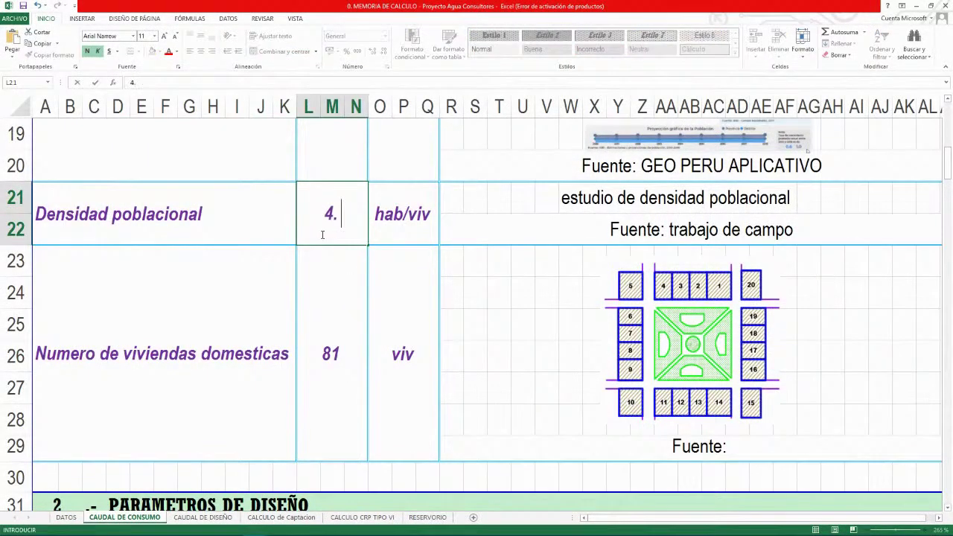
pyautogui.click(482, 214)
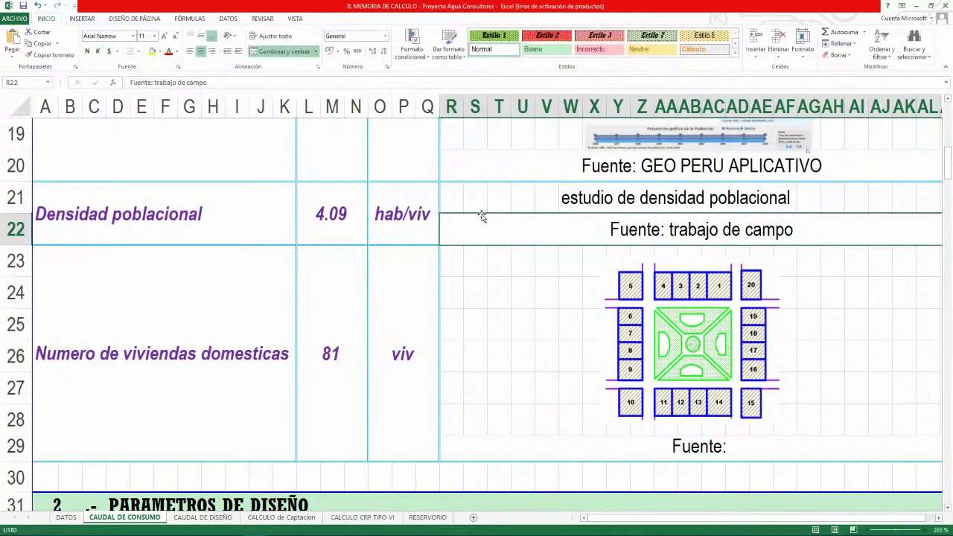
# Replace the source text under the Densidad poblacional study with "Fuente: LISTA PADROS DE BENEFICIARIOS"
pyautogui.click(489, 194)
pyautogui.click(685, 223)
pyautogui.click(593, 201)
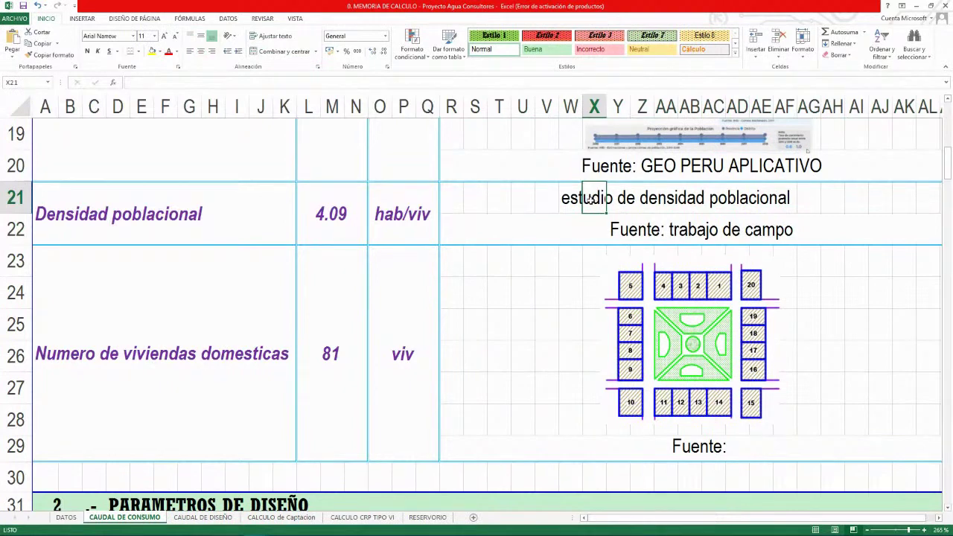
pyautogui.click(569, 200)
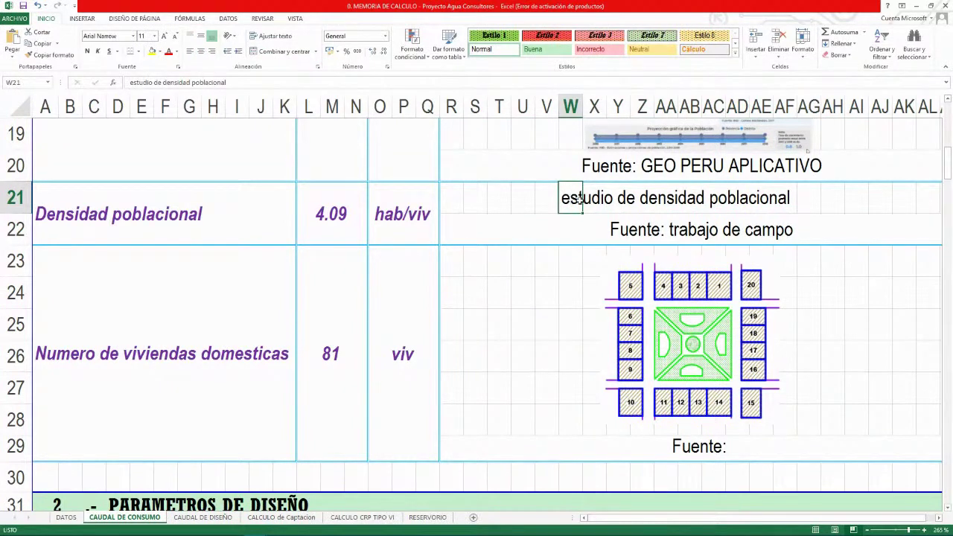
pyautogui.click(673, 231)
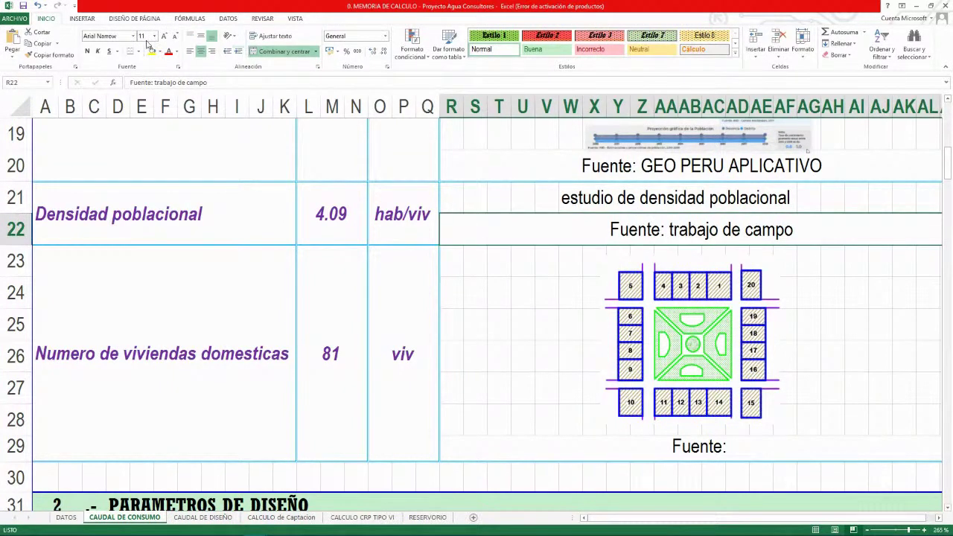
pyautogui.moveTo(239, 86); pyautogui.dragTo(155, 83)
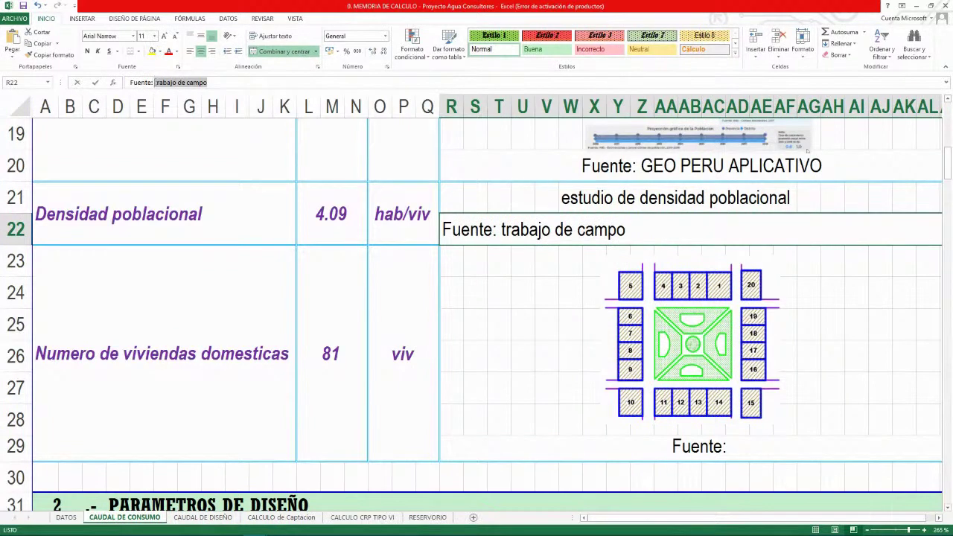
pyautogui.write('LIST')
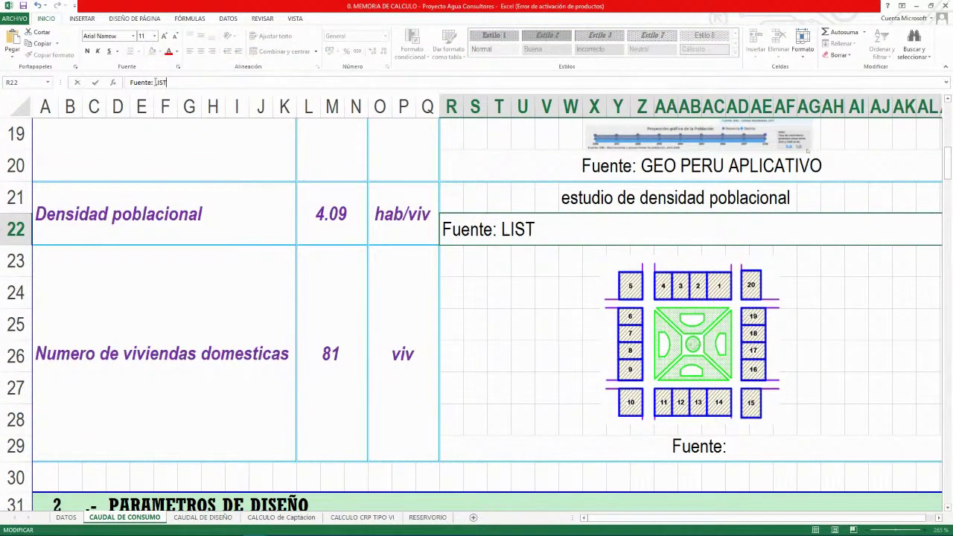
pyautogui.write('A PADROS DE')
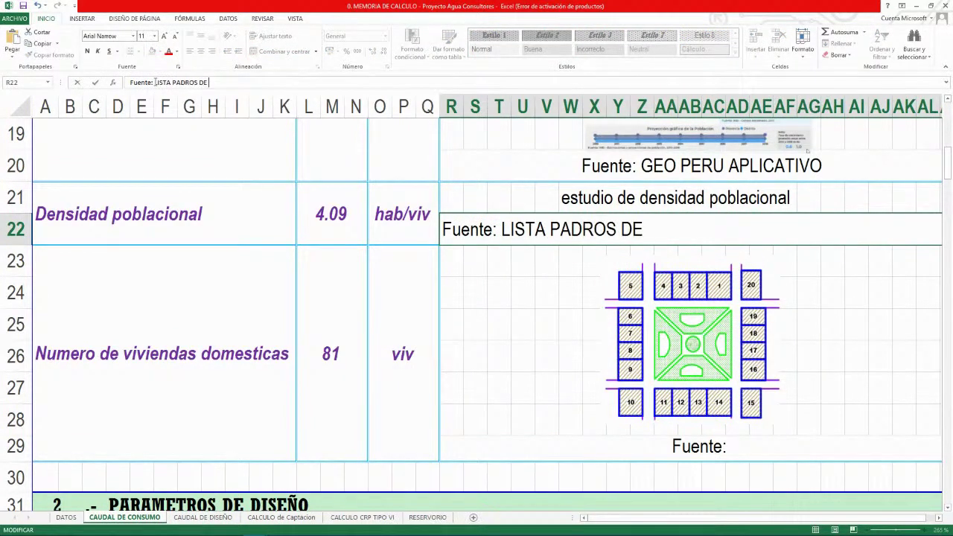
pyautogui.write(' BENEFICIARIOS')
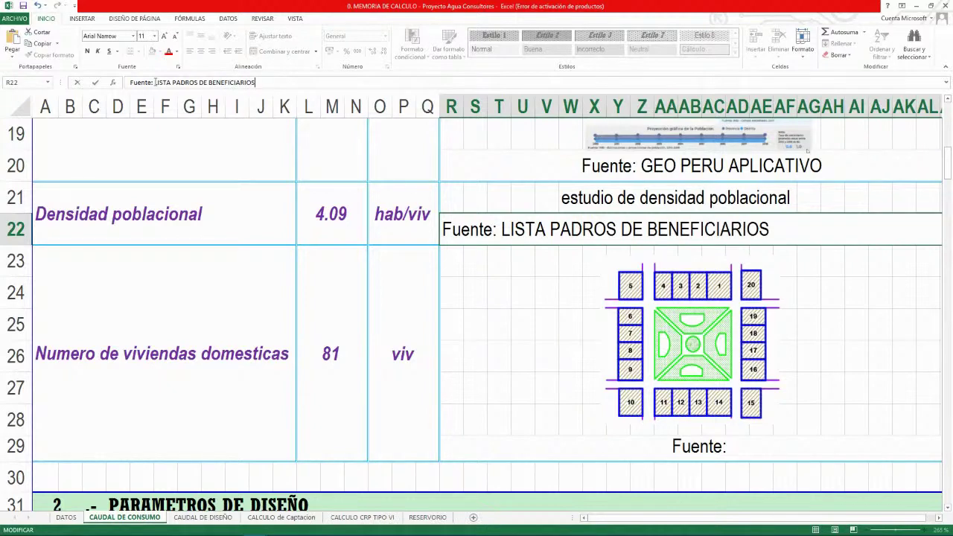
pyautogui.press('Return')
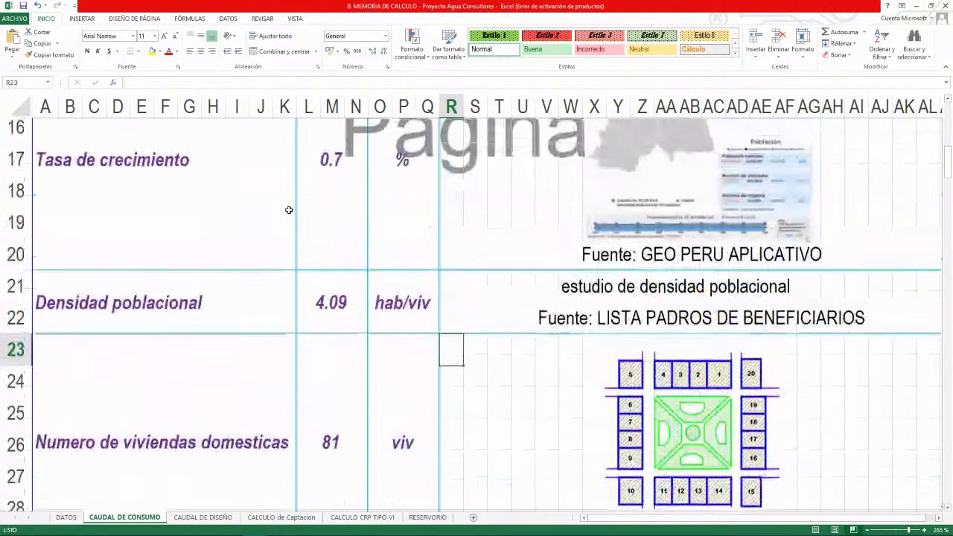
# Check the cited beneficiary list in the PADRON OK.pdf register in Nitro Pro, and return to the Excel workbook
pyautogui.scroll(1, 289, 211)
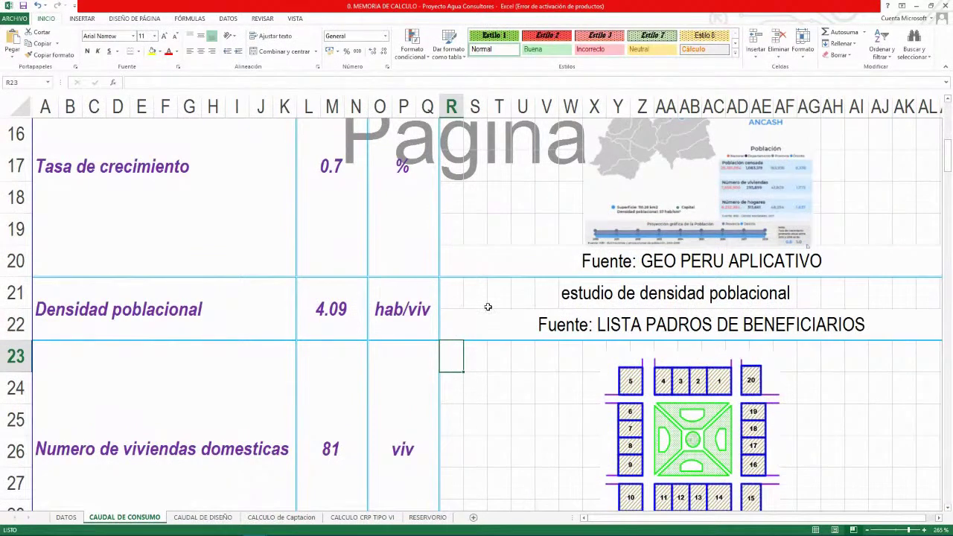
pyautogui.click(574, 325)
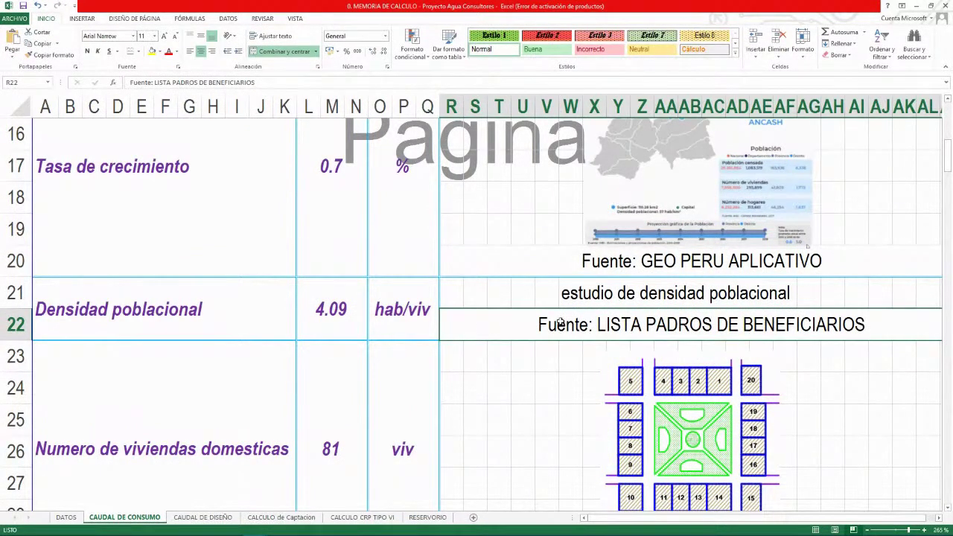
pyautogui.click(304, 526)
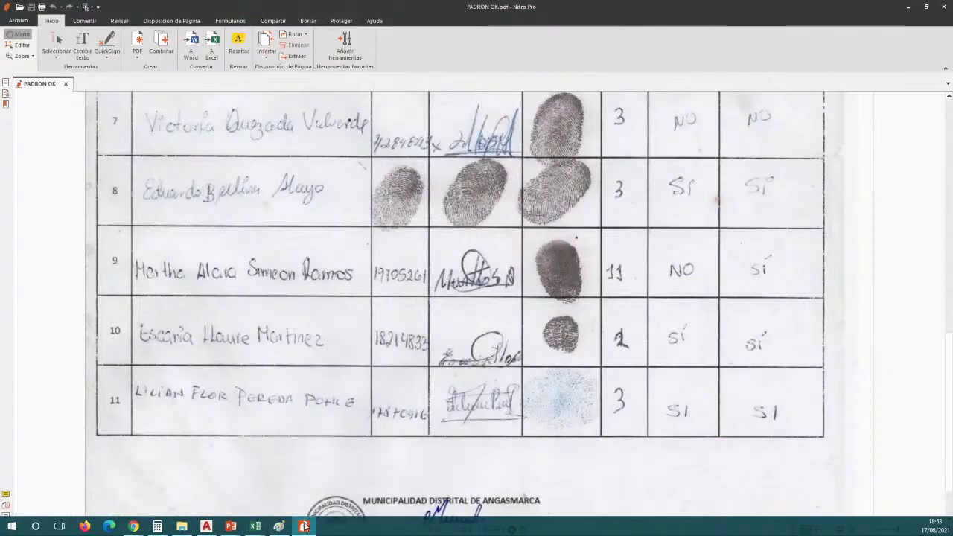
pyautogui.scroll(6, 596, 268)
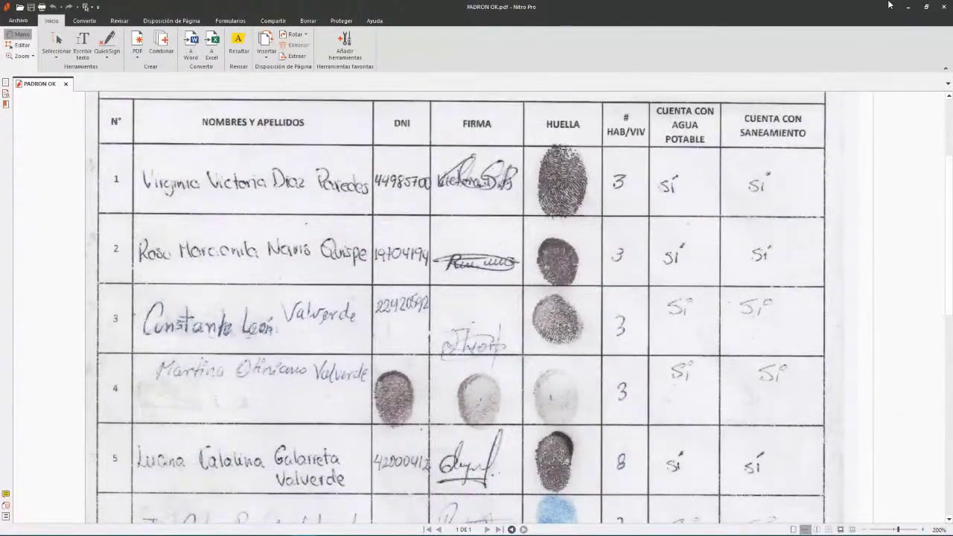
pyautogui.click(908, 6)
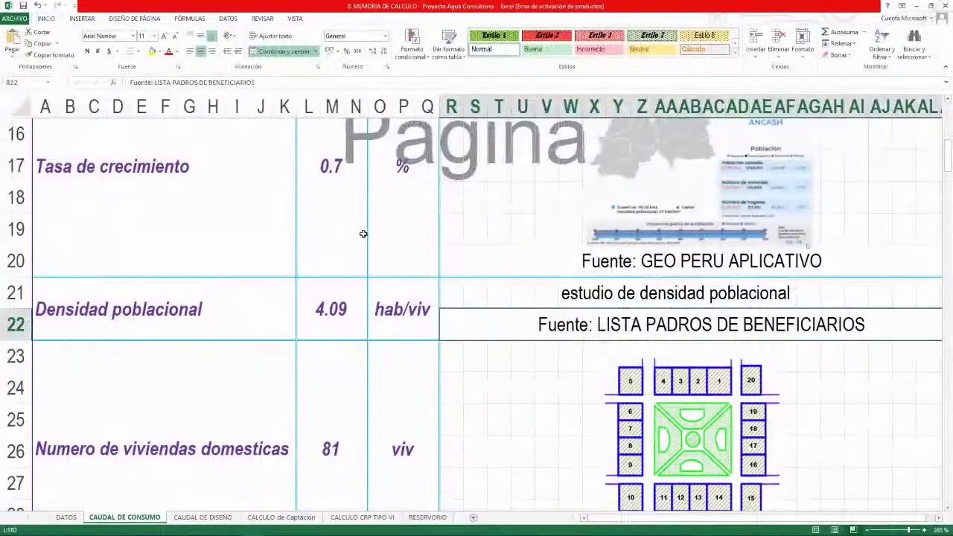
# Complete the source line under the Numero de viviendas domesticas layout as "Fuente: LISTA PADRON DE BENEFICIARIOS"
pyautogui.scroll(-3, 364, 234)
pyautogui.click(215, 231)
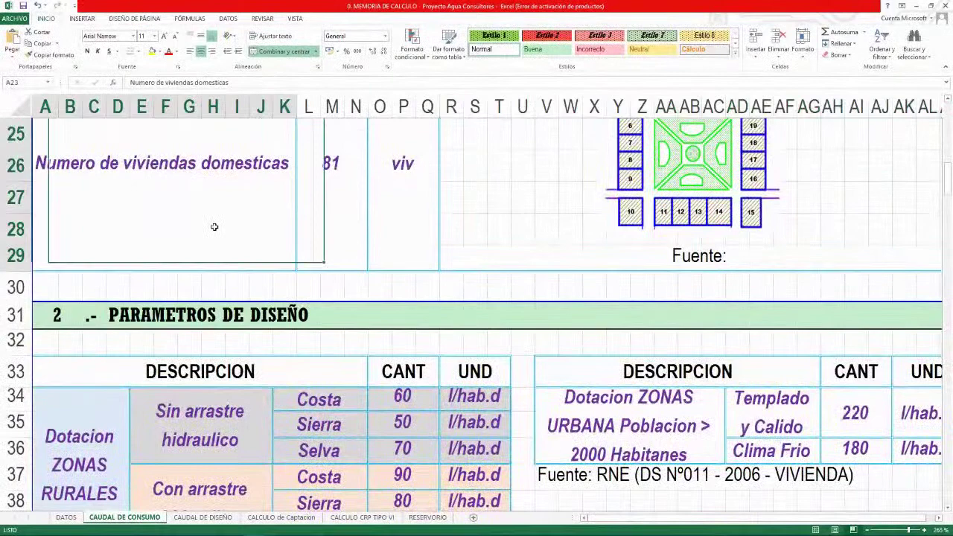
pyautogui.click(337, 190)
pyautogui.scroll(2, 271, 204)
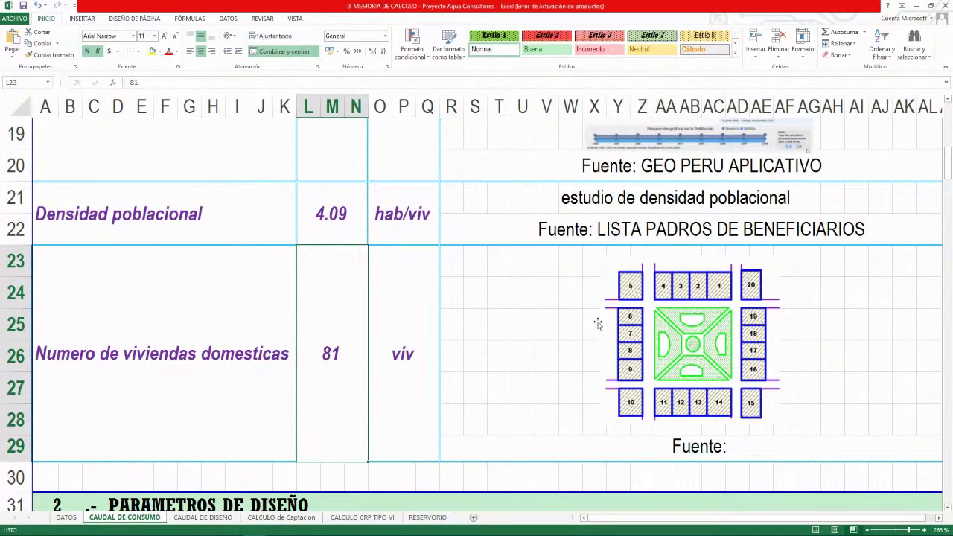
pyautogui.scroll(-2, 603, 332)
pyautogui.scroll(2, 603, 328)
pyautogui.click(734, 451)
pyautogui.doubleClick(726, 447)
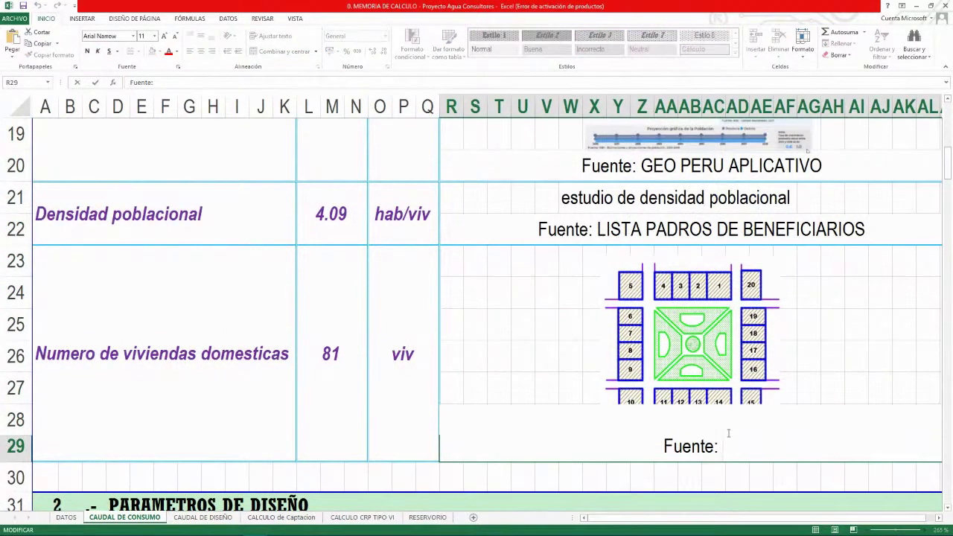
pyautogui.write('LISTA PADRON DE B')
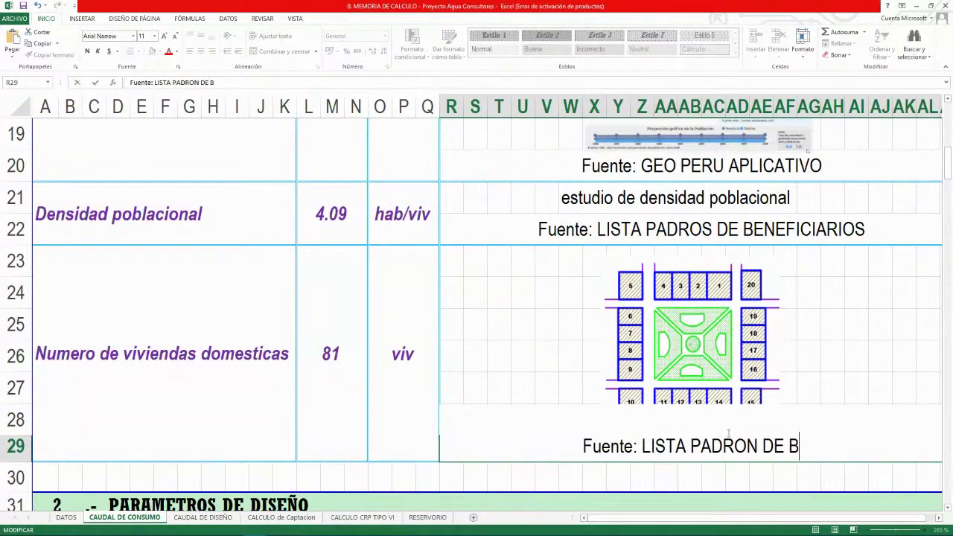
pyautogui.write('ENEFICIrios')
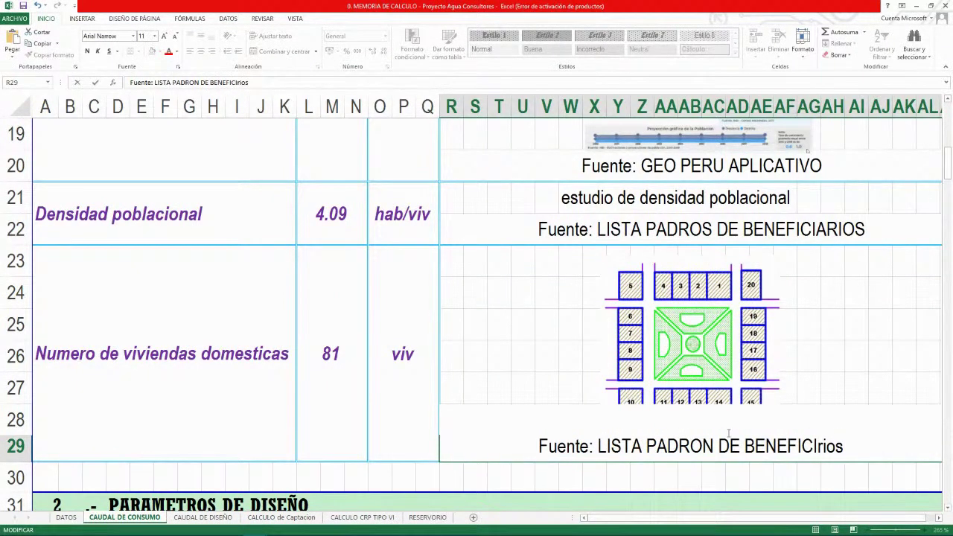
pyautogui.press('BackSpace')
pyautogui.press('BackSpace')
pyautogui.press('BackSpace')
pyautogui.press('BackSpace')
pyautogui.write('A')
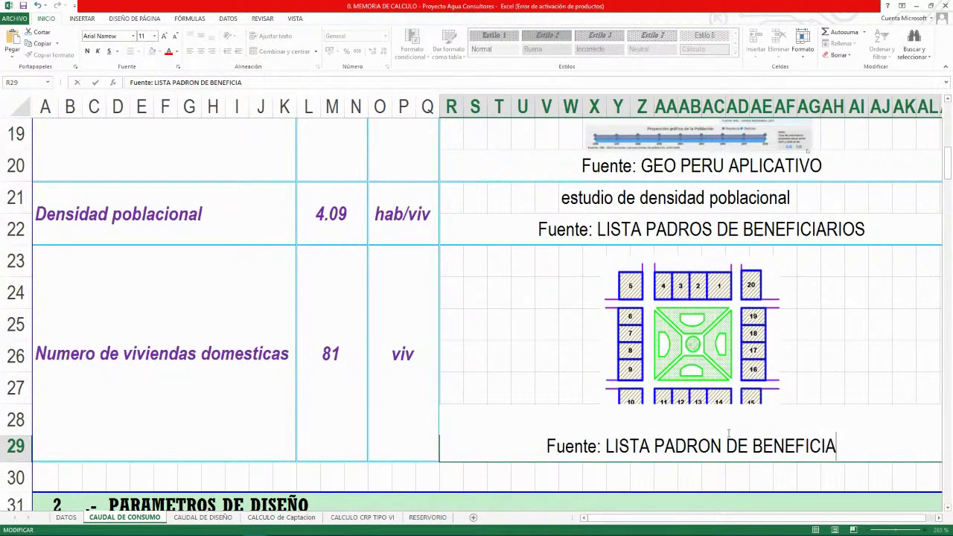
pyautogui.write('RIOS')
pyautogui.press('Return')
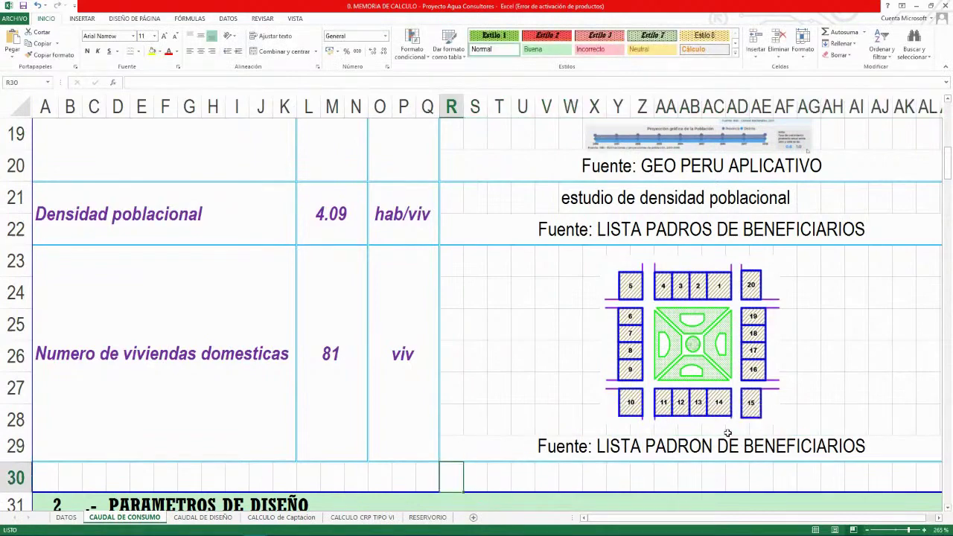
# Review the design parameters and the non-domestic consumption sections of the CAUDAL DE CONSUMO sheet, through section 3.7
pyautogui.scroll(-3, 360, 370)
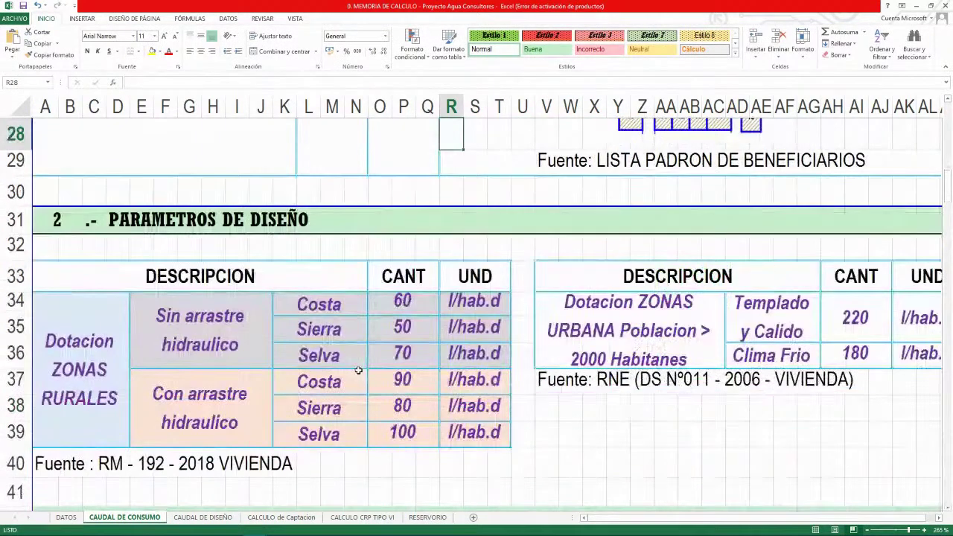
pyautogui.scroll(9, 358, 370)
pyautogui.scroll(-8, 355, 370)
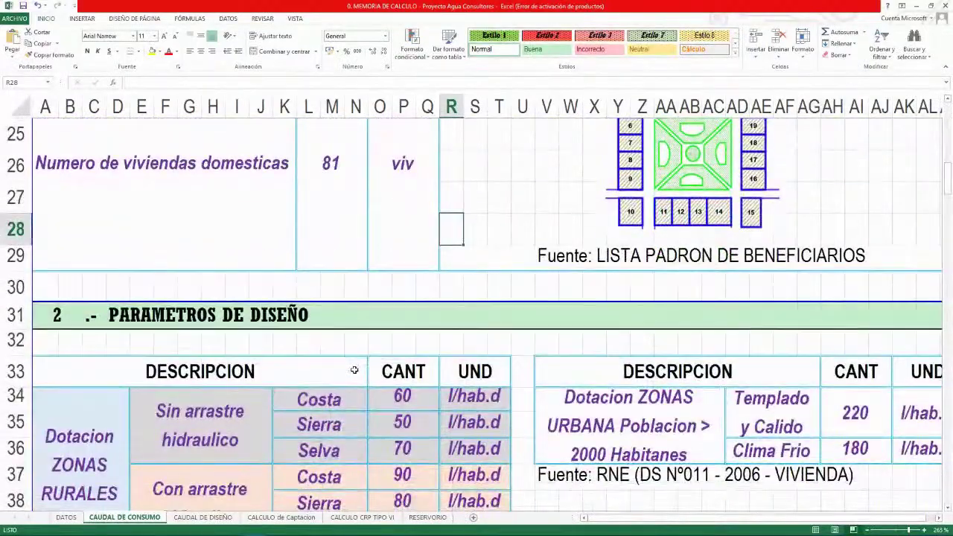
pyautogui.scroll(-5, 355, 369)
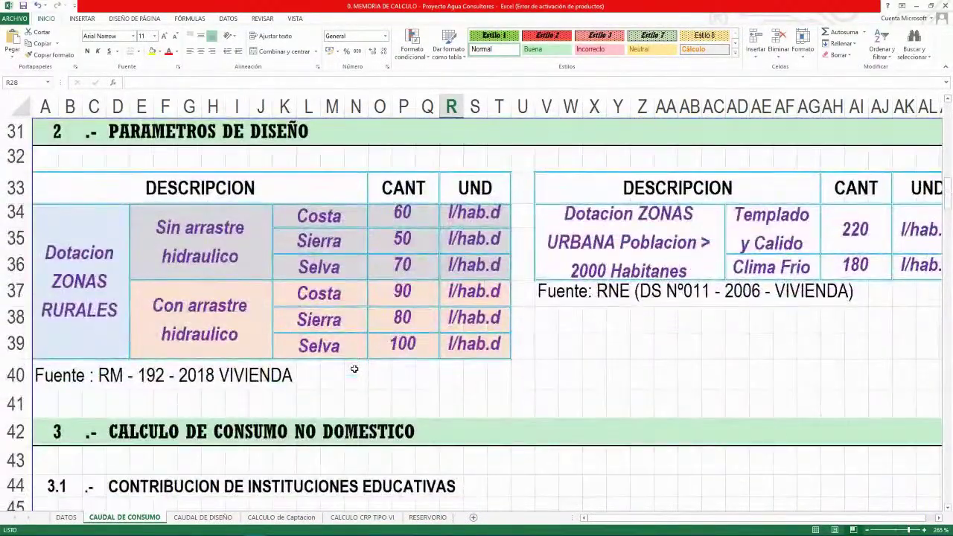
pyautogui.scroll(-6, 355, 371)
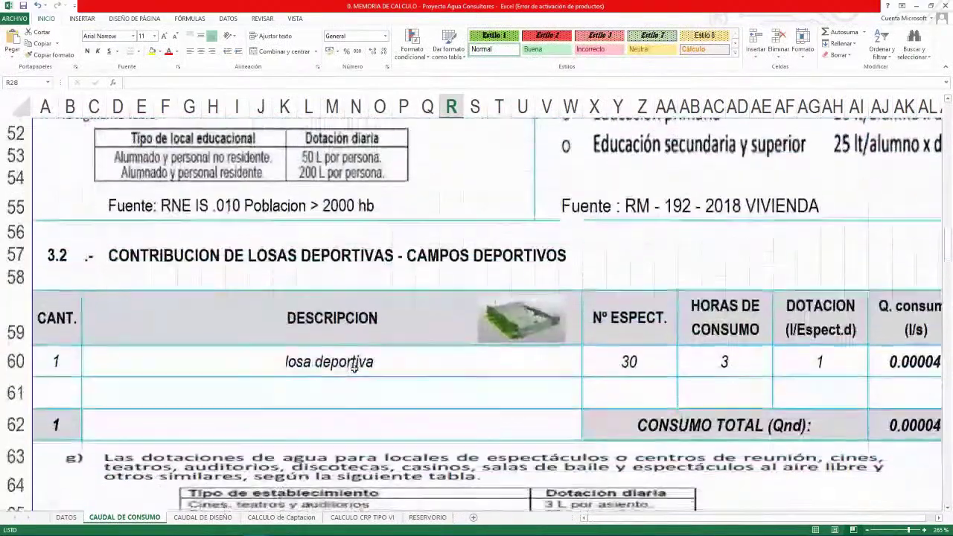
pyautogui.scroll(-4, 355, 369)
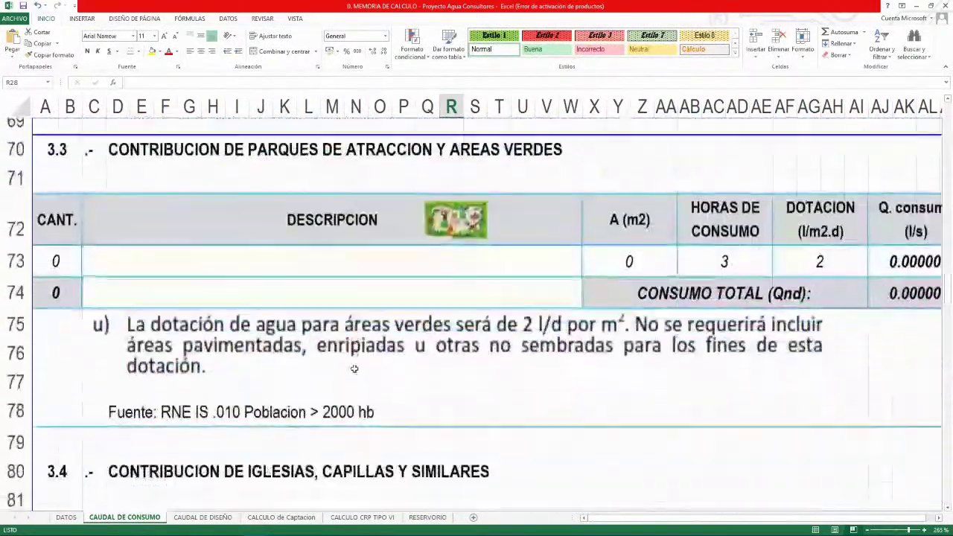
pyautogui.scroll(-10, 355, 369)
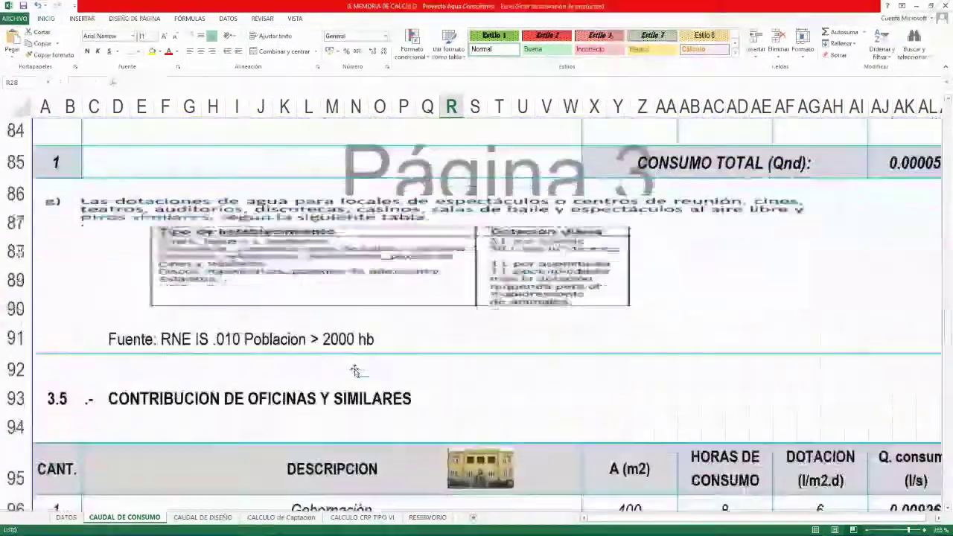
pyautogui.scroll(-2, 355, 370)
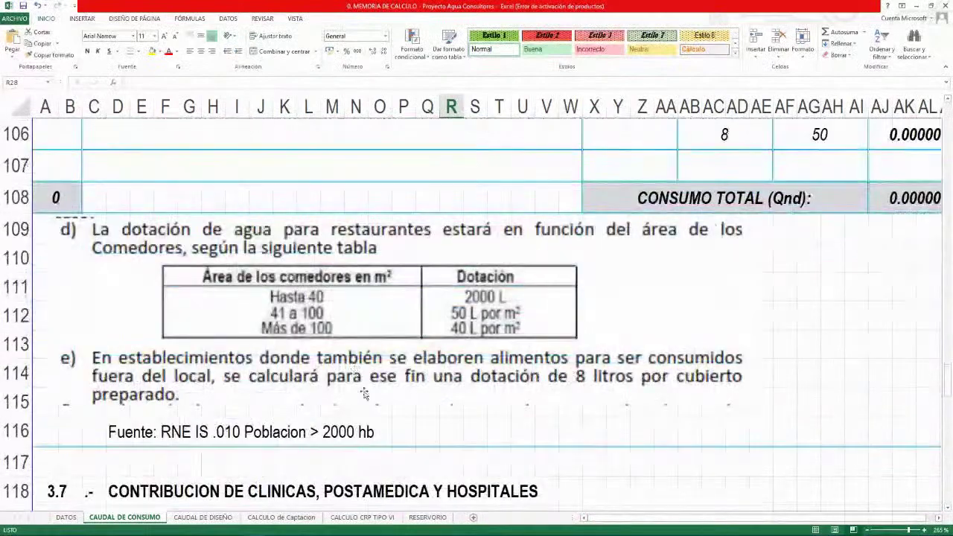
# Open the CAUDAL DE DISEÑO sheet and show its whole flow calculation summary at 85% zoom
pyautogui.click(224, 519)
pyautogui.scroll(8, 378, 322)
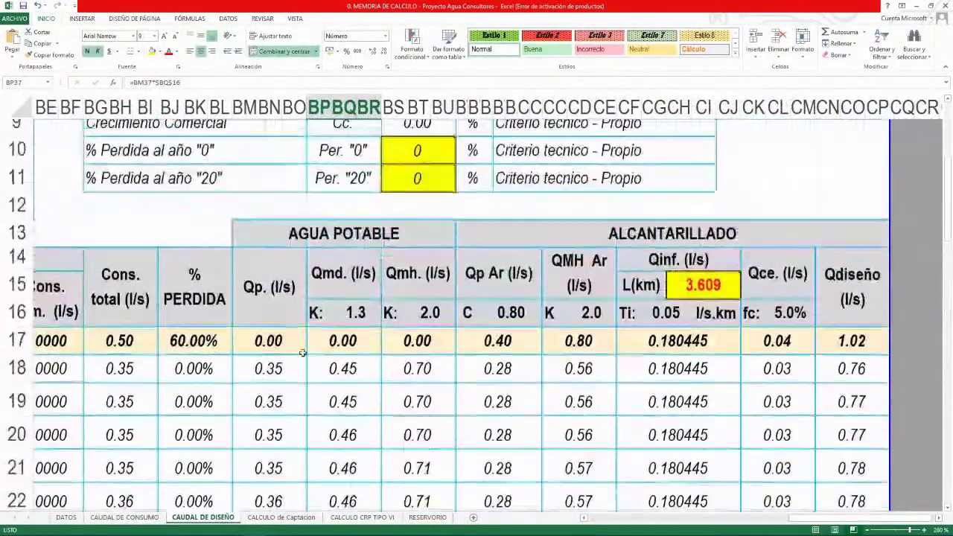
pyautogui.keyDown('ctrl'); pyautogui.scroll(-6, 377, 322); pyautogui.keyUp('ctrl')
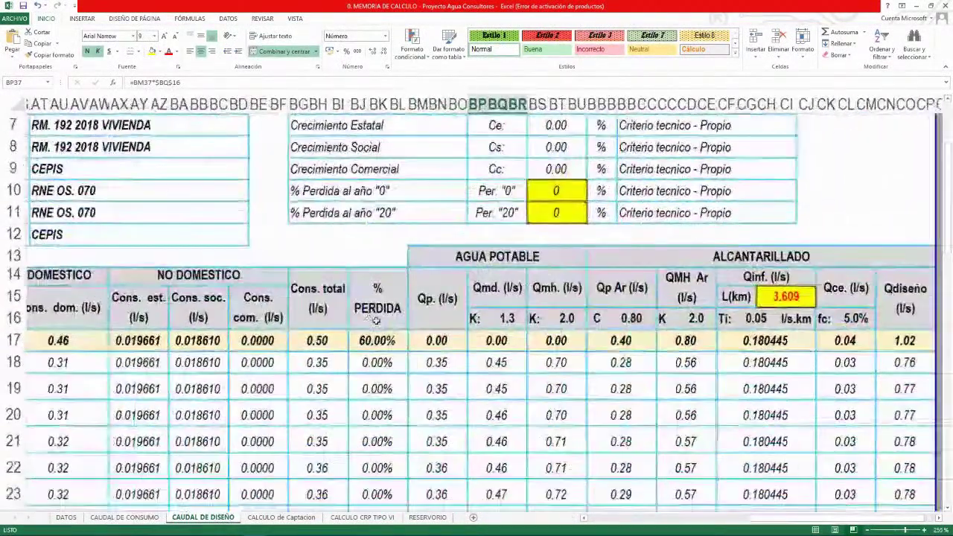
pyautogui.keyDown('ctrl'); pyautogui.scroll(-7, 374, 320); pyautogui.keyUp('ctrl')
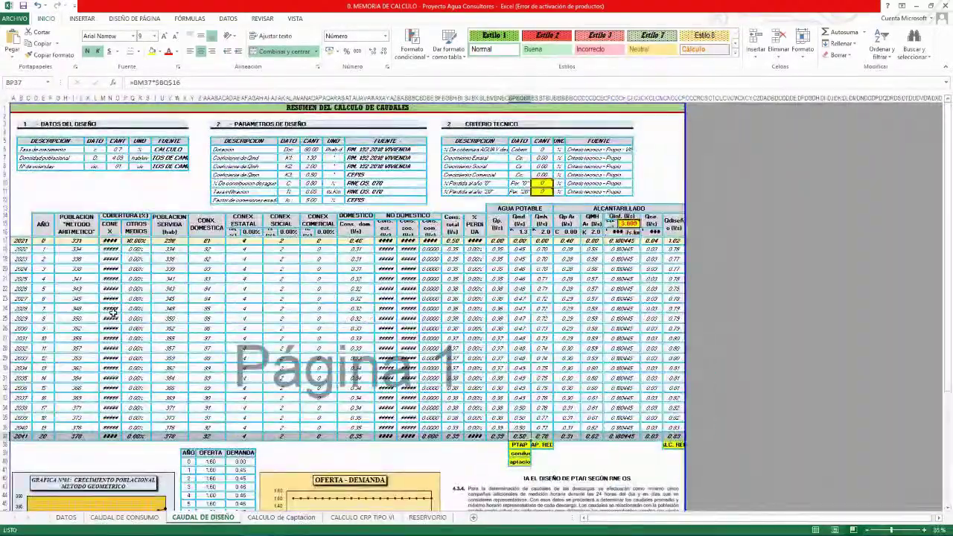
# Highlight the yearly flow projection table from its header rows through year 2041 to examine its extent
pyautogui.click(13, 211)
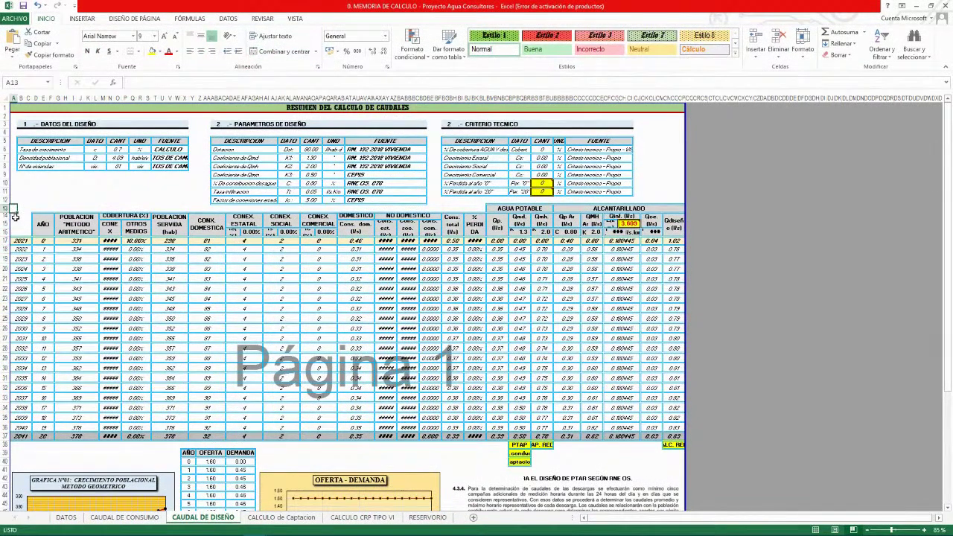
pyautogui.click(19, 221)
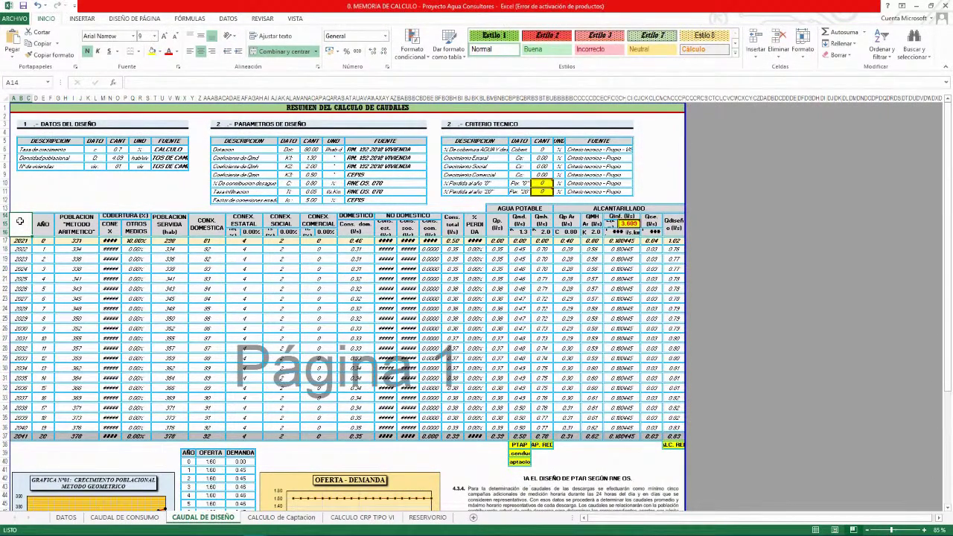
pyautogui.moveTo(19, 221); pyautogui.dragTo(672, 462)
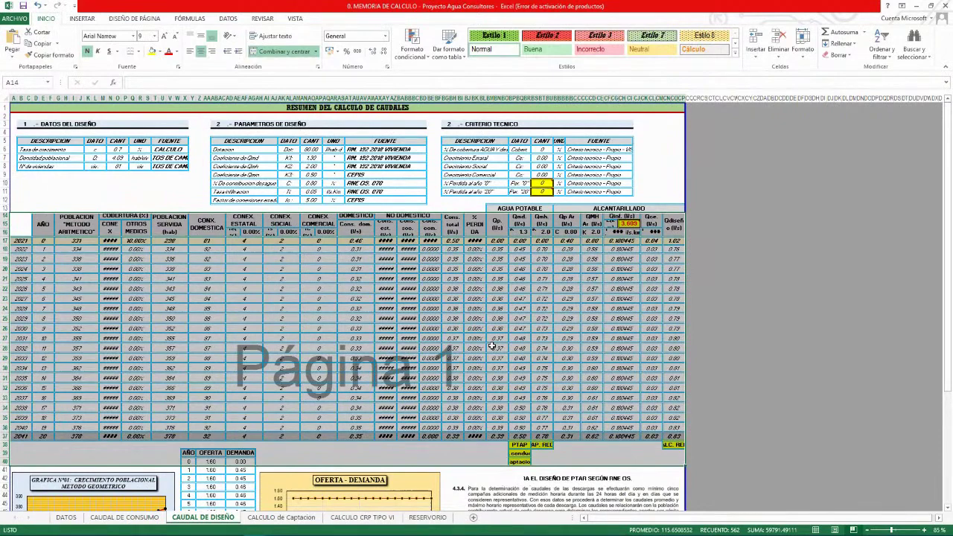
pyautogui.click(133, 210)
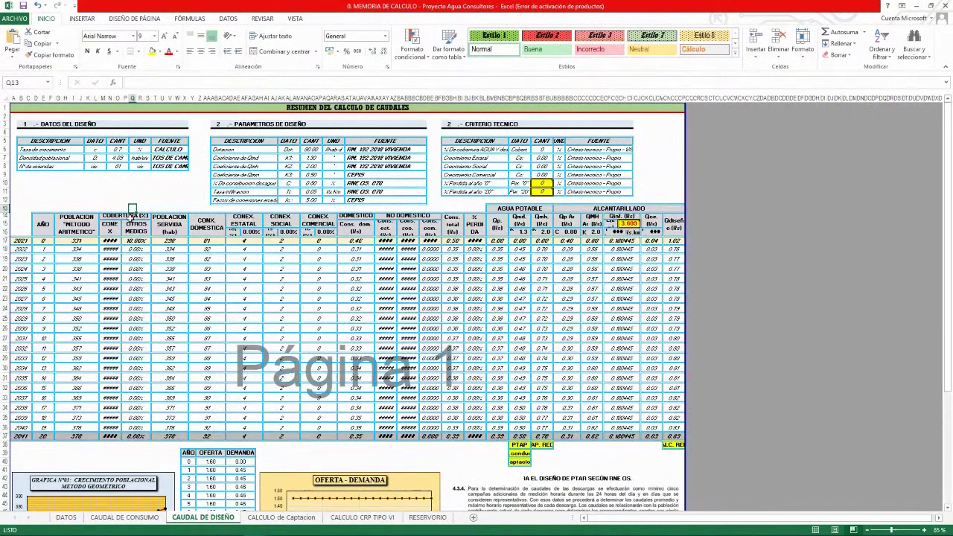
pyautogui.moveTo(21, 225); pyautogui.dragTo(663, 435)
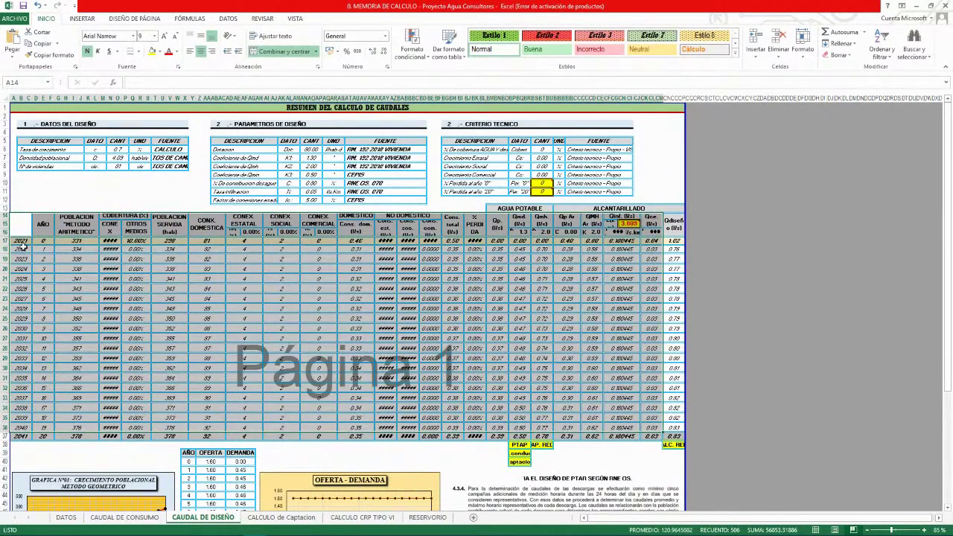
# Examine individual yearly rows such as 2024 and 2025 and the header rows across the flow projection table
pyautogui.moveTo(24, 248); pyautogui.dragTo(643, 251)
pyautogui.moveTo(17, 269); pyautogui.dragTo(582, 269)
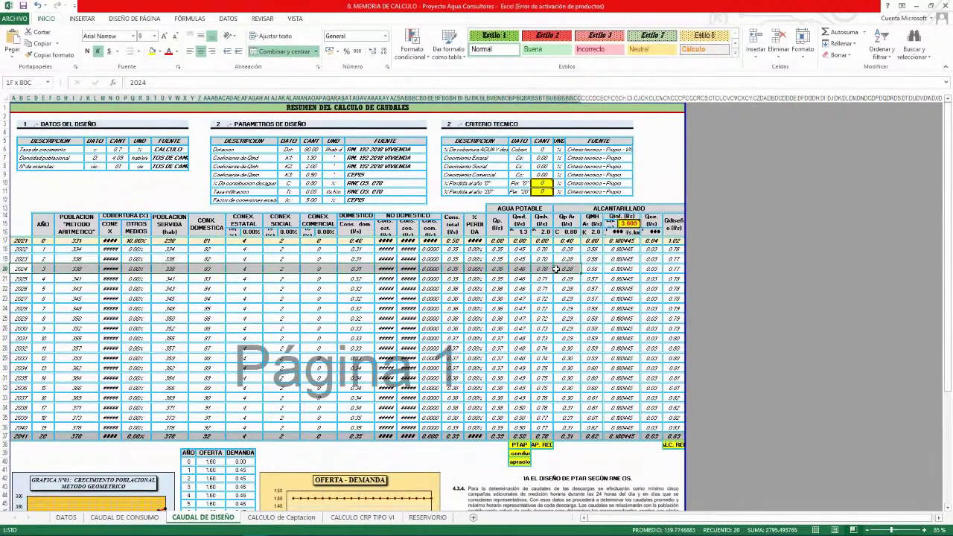
pyautogui.moveTo(16, 278); pyautogui.dragTo(669, 279)
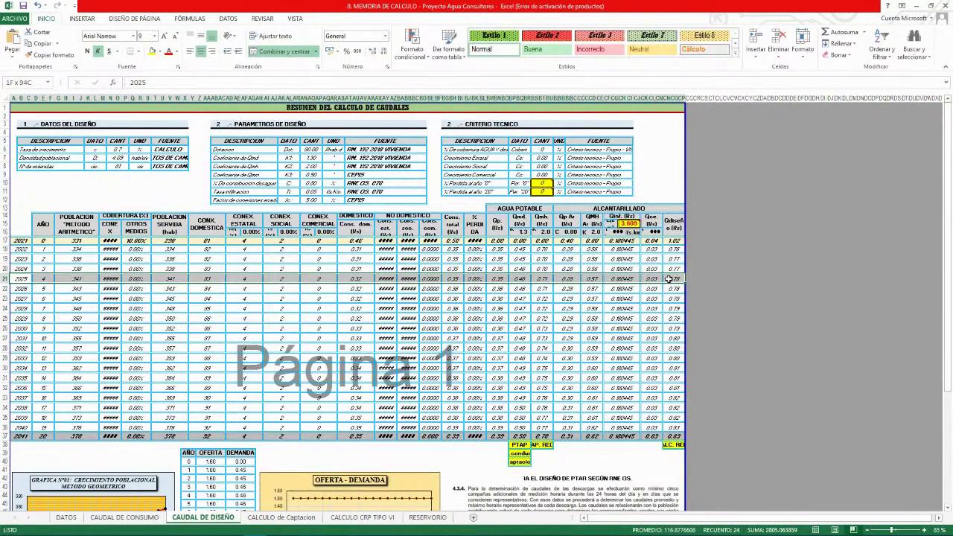
pyautogui.moveTo(22, 219); pyautogui.dragTo(660, 421)
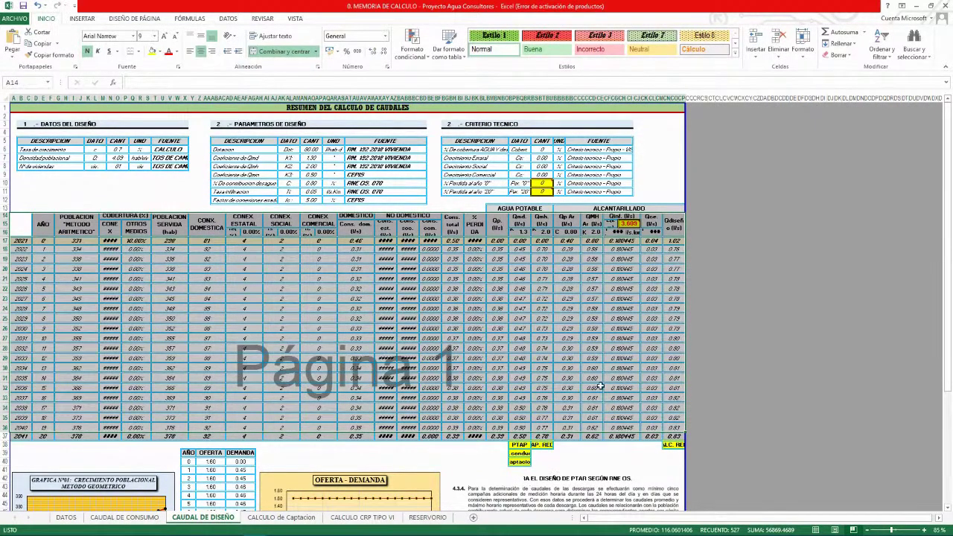
pyautogui.click(110, 318)
pyautogui.moveTo(31, 228); pyautogui.dragTo(674, 234)
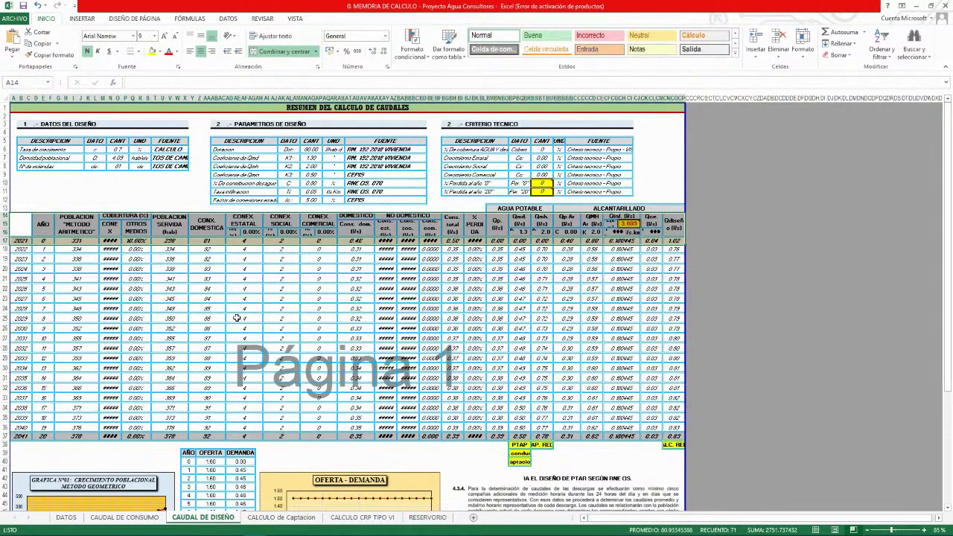
# Examine the served population, domestic connection and state connection columns of the yearly projection, including their formulas
pyautogui.click(207, 309)
pyautogui.moveTo(171, 249); pyautogui.dragTo(170, 407)
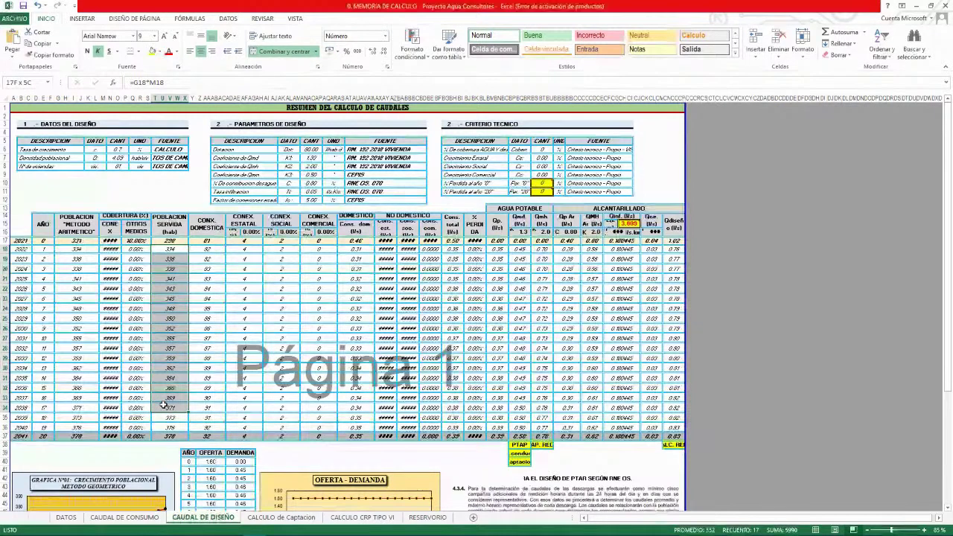
pyautogui.moveTo(209, 241); pyautogui.dragTo(219, 279)
pyautogui.hotkey('ctrl', 'n')
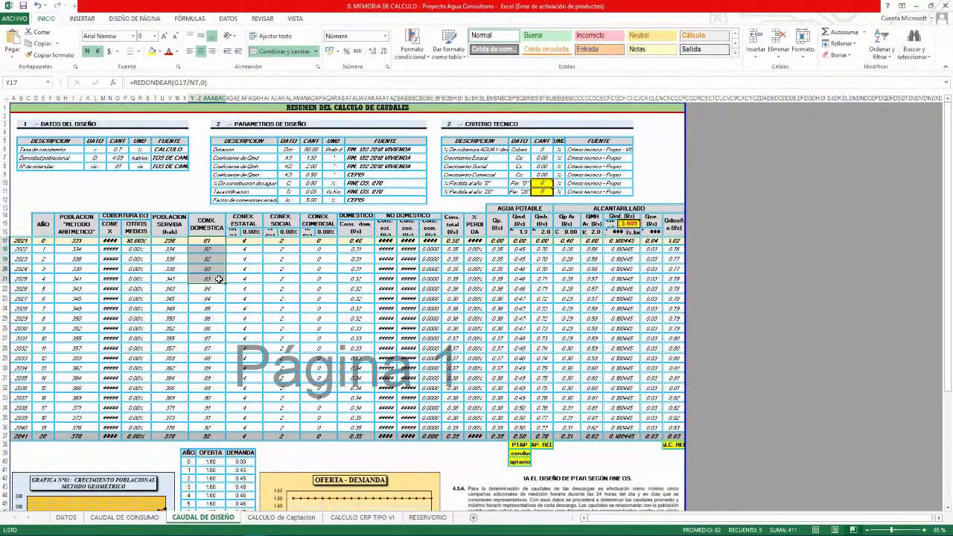
pyautogui.click(229, 327)
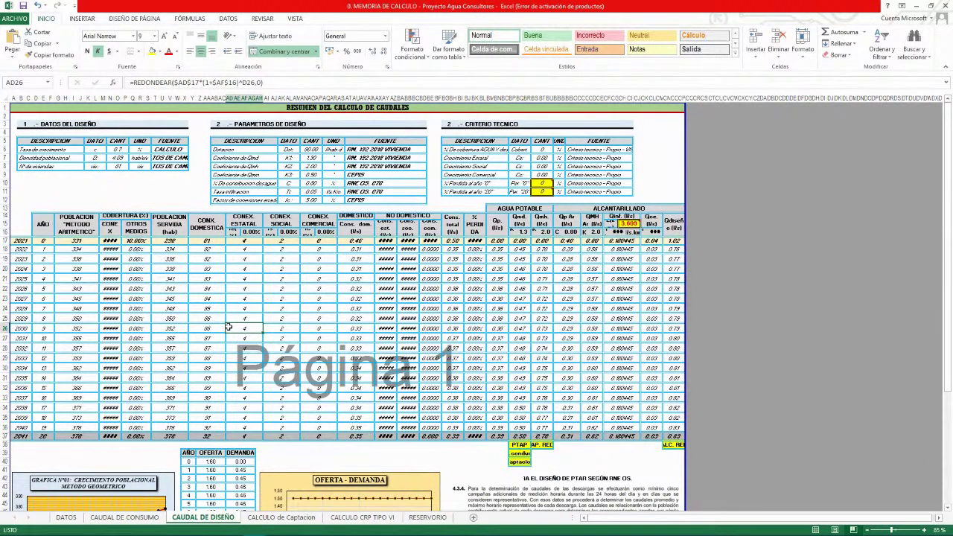
pyautogui.click(764, 307)
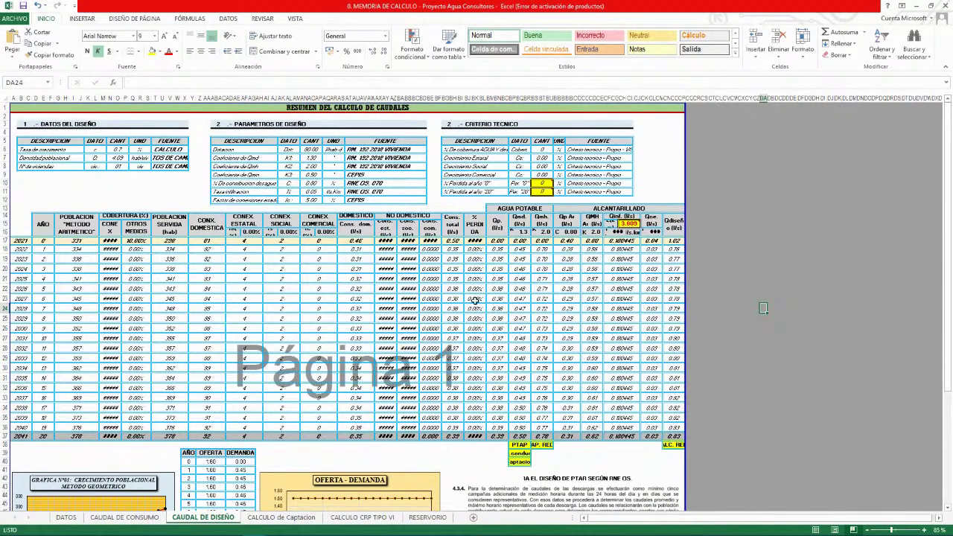
# Minimize the workbook and switch to the PowerPoint slide show at the "C) DOTACIÓN" slide
pyautogui.click(919, 6)
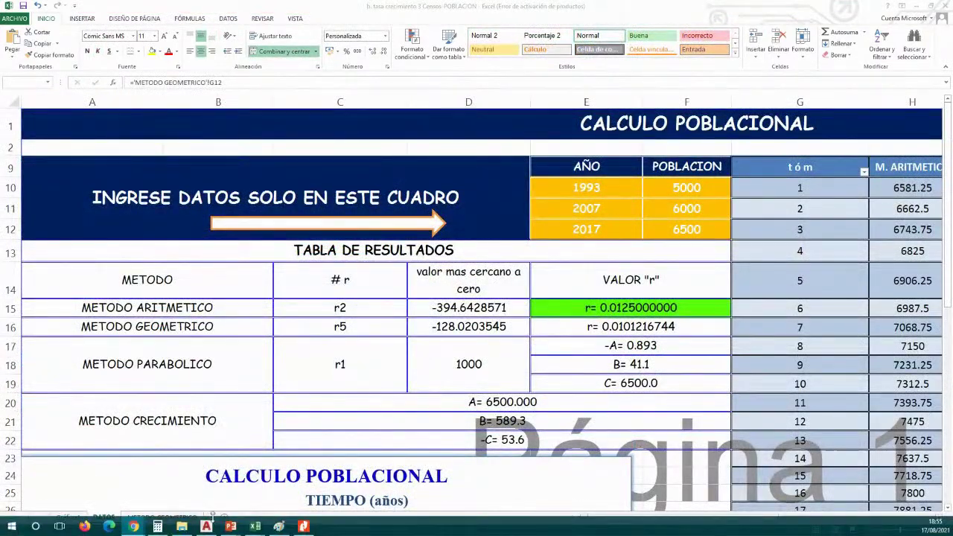
pyautogui.moveTo(231, 526)
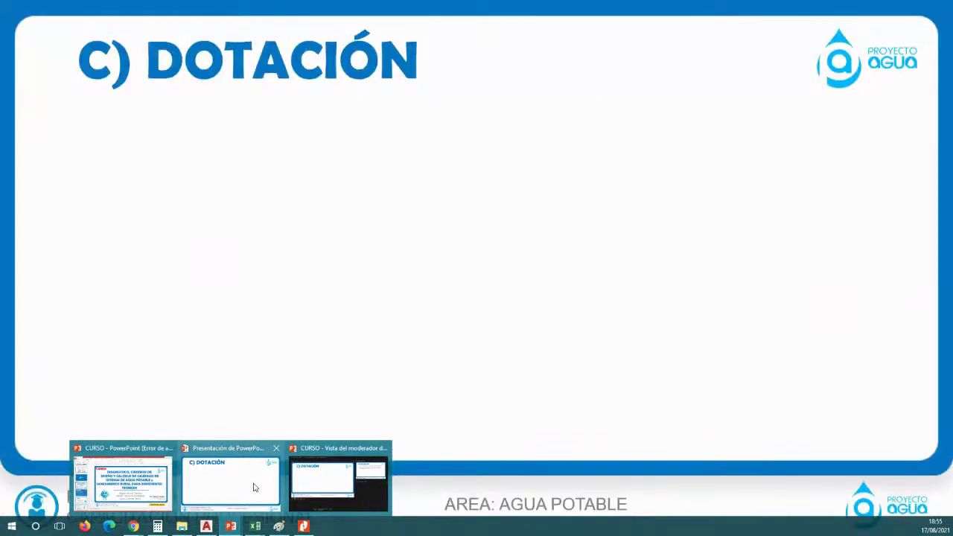
pyautogui.click(253, 496)
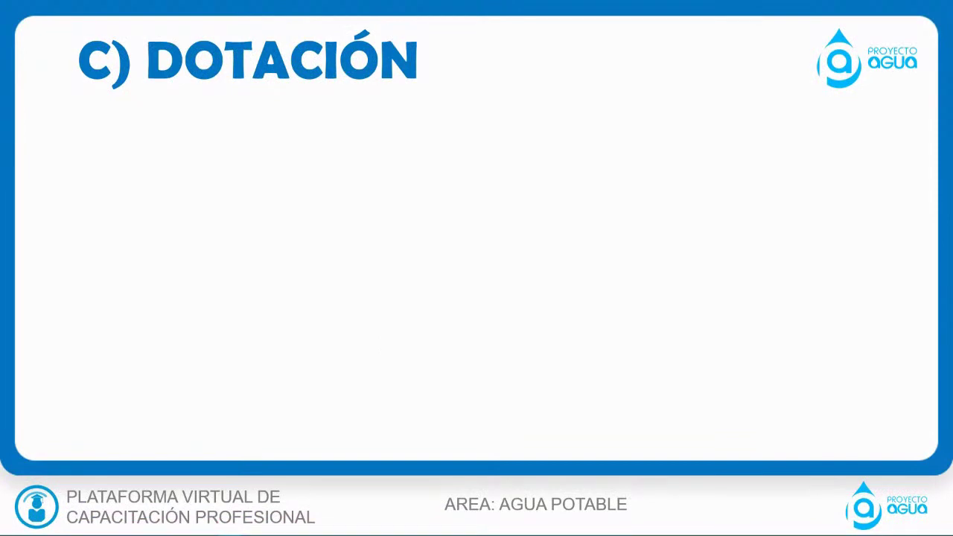
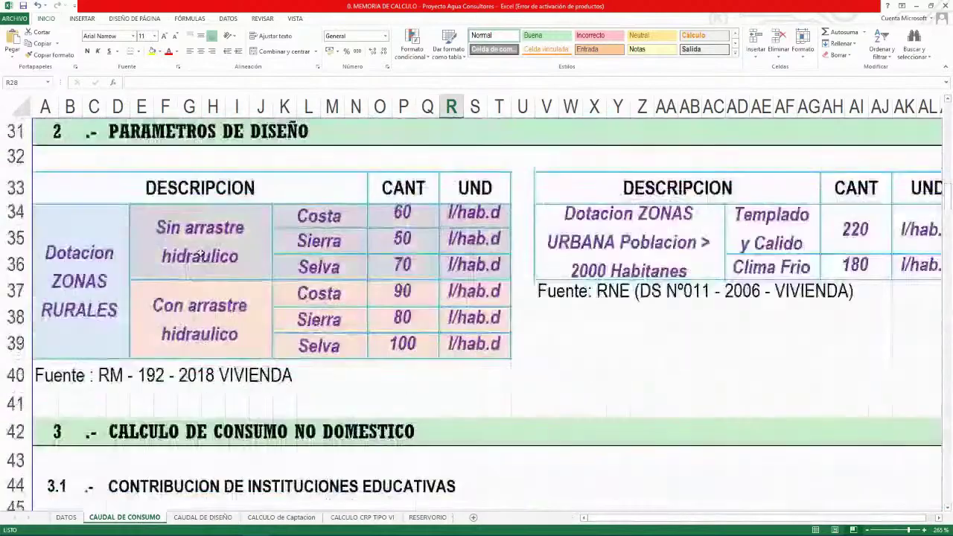
# Examine the rural zone dotation table under PARAMETROS DE DISEÑO on the CAUDAL DE CONSUMO sheet
pyautogui.scroll(-10, 199, 243)
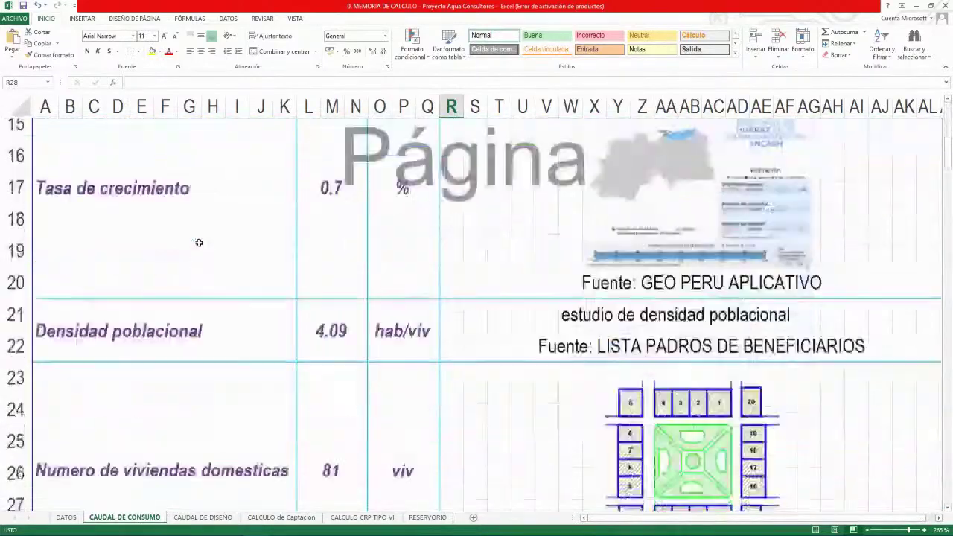
pyautogui.scroll(1, 198, 243)
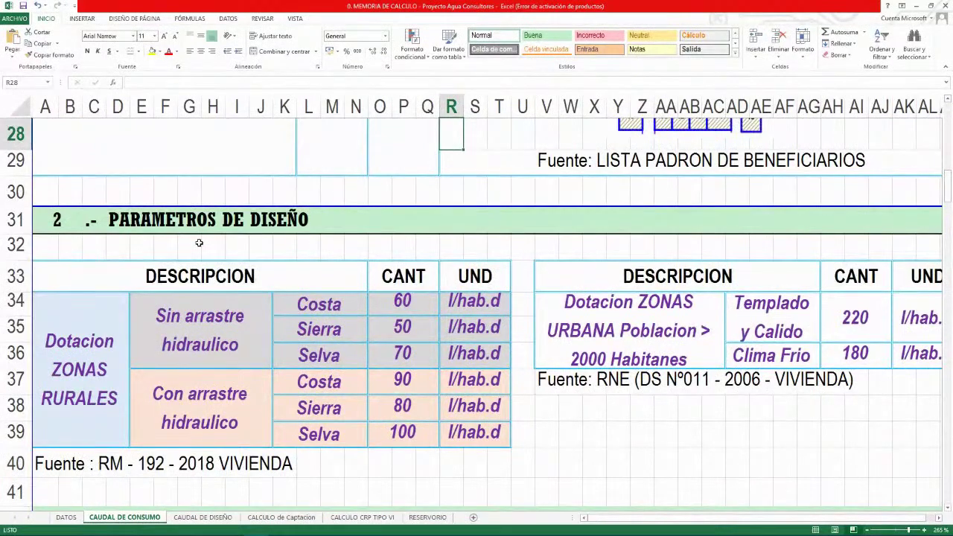
pyautogui.scroll(-1, 199, 243)
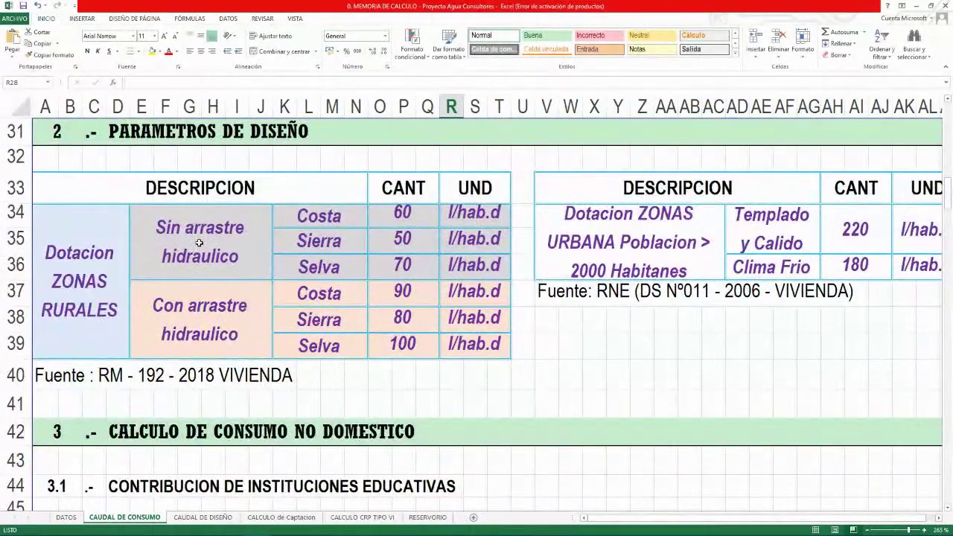
pyautogui.moveTo(30, 219); pyautogui.dragTo(460, 222)
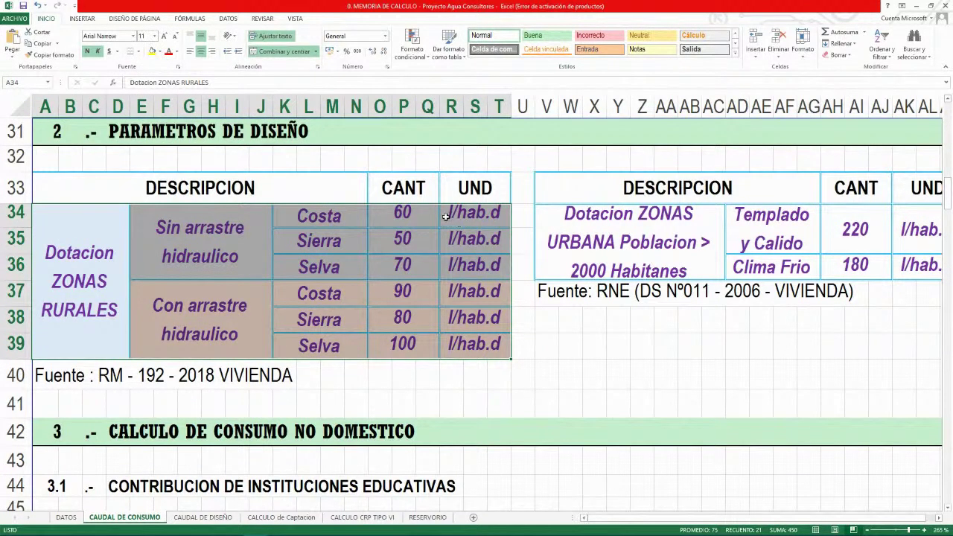
# Examine the students and consumption hours of I.E. INICIAL and I.E. PRIMARIA in section 3.1 on educational institutions
pyautogui.scroll(-2, 370, 261)
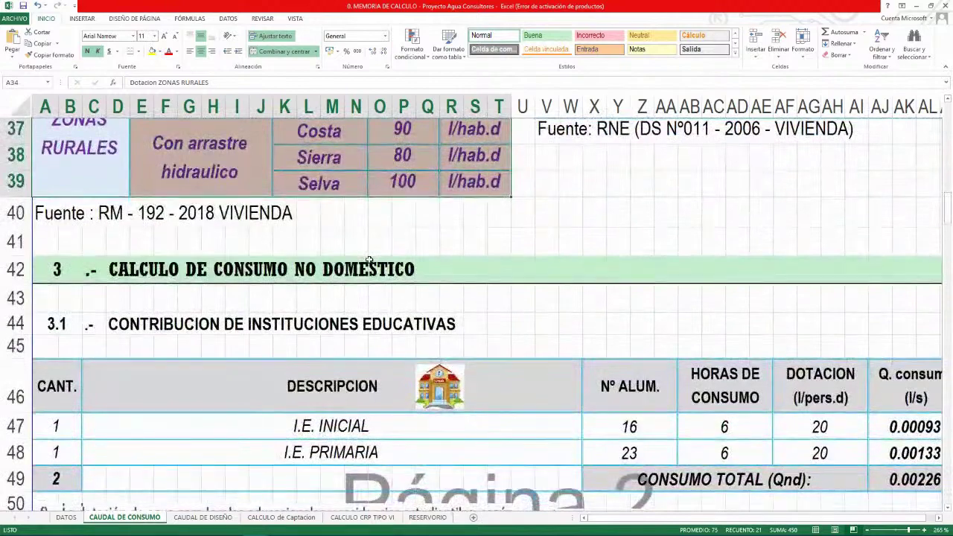
pyautogui.scroll(-1, 368, 257)
pyautogui.click(253, 192)
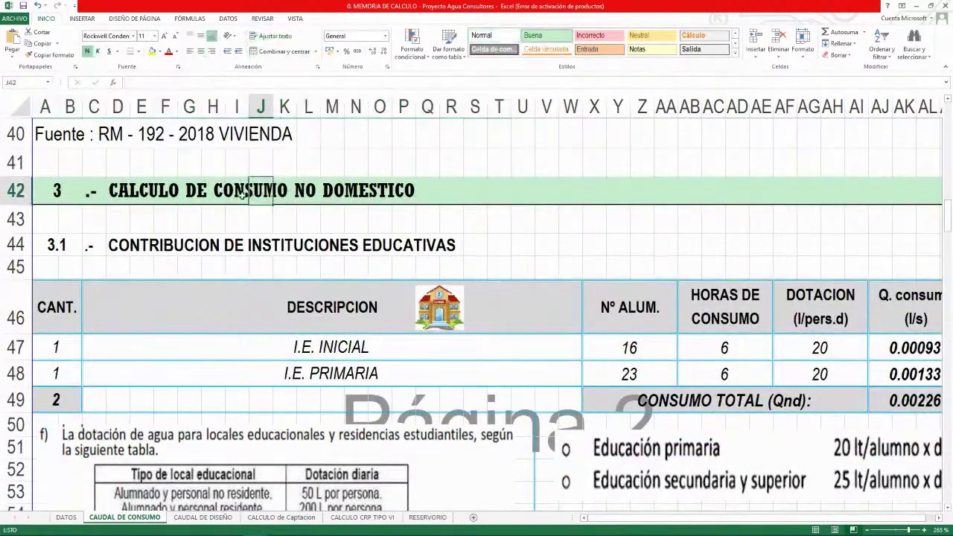
pyautogui.click(134, 246)
pyautogui.scroll(-1, 136, 247)
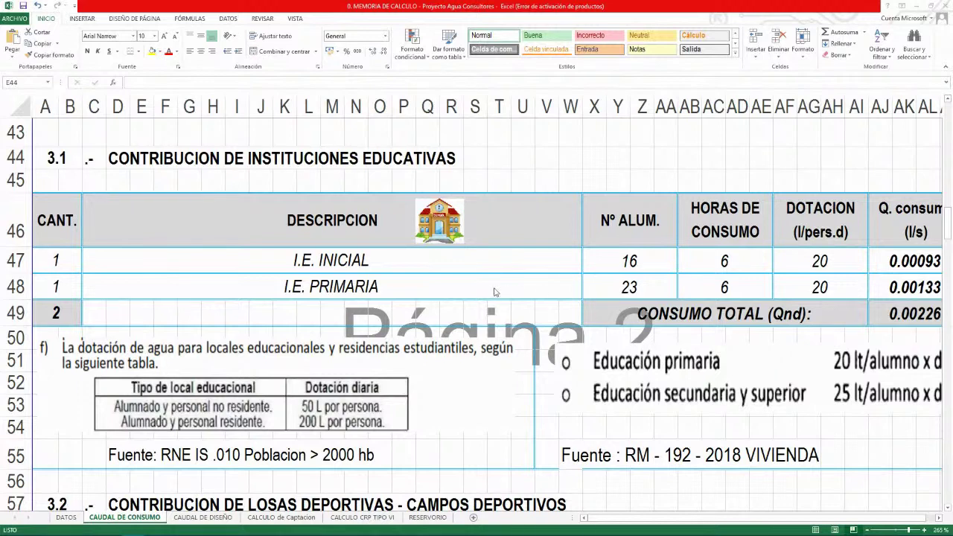
pyautogui.click(398, 263)
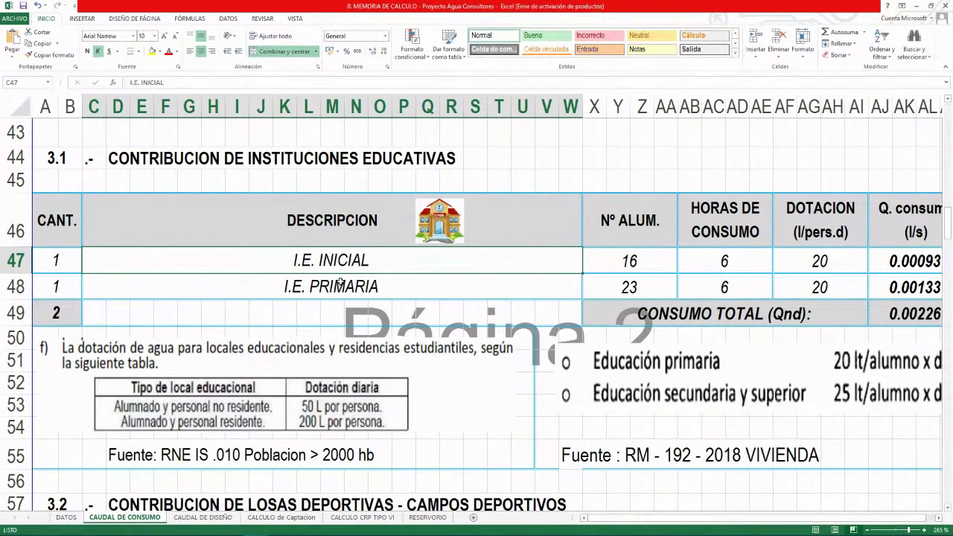
pyautogui.moveTo(609, 261)
pyautogui.mouseDown()
pyautogui.moveTo(612, 286)
pyautogui.moveTo(610, 261)
pyautogui.mouseUp()
pyautogui.click(622, 280)
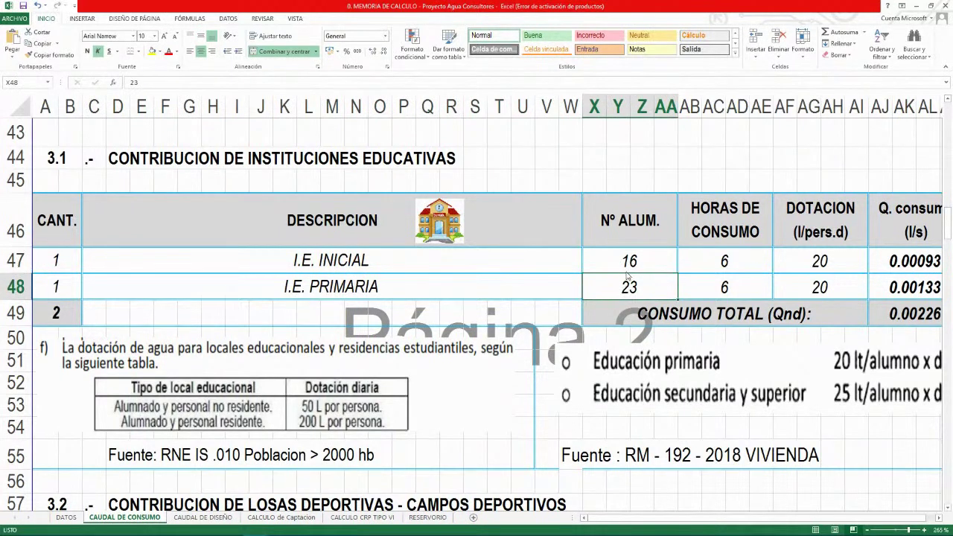
pyautogui.click(626, 262)
pyautogui.click(632, 287)
pyautogui.click(738, 264)
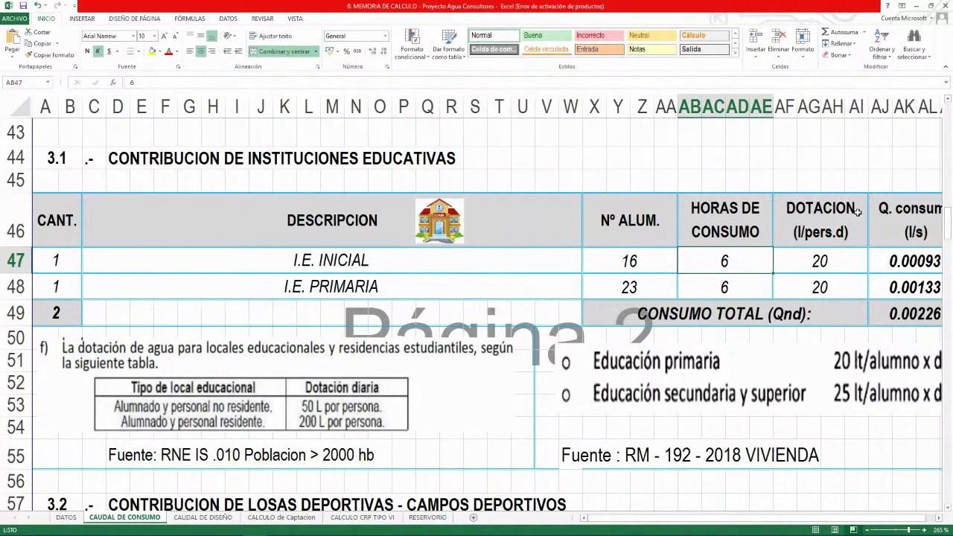
# Compare the per-person dotation of I.E. INICIAL and I.E. PRIMARIA, then check the consumption hours of I.E. INICIAL
pyautogui.click(815, 257)
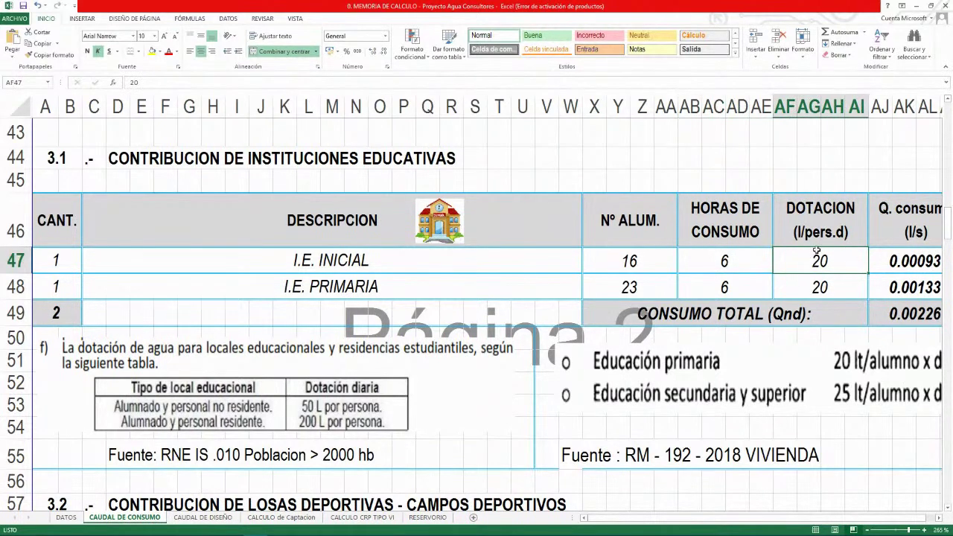
pyautogui.click(829, 286)
pyautogui.click(825, 268)
pyautogui.click(825, 284)
pyautogui.click(827, 260)
pyautogui.click(414, 260)
pyautogui.click(402, 286)
pyautogui.click(784, 286)
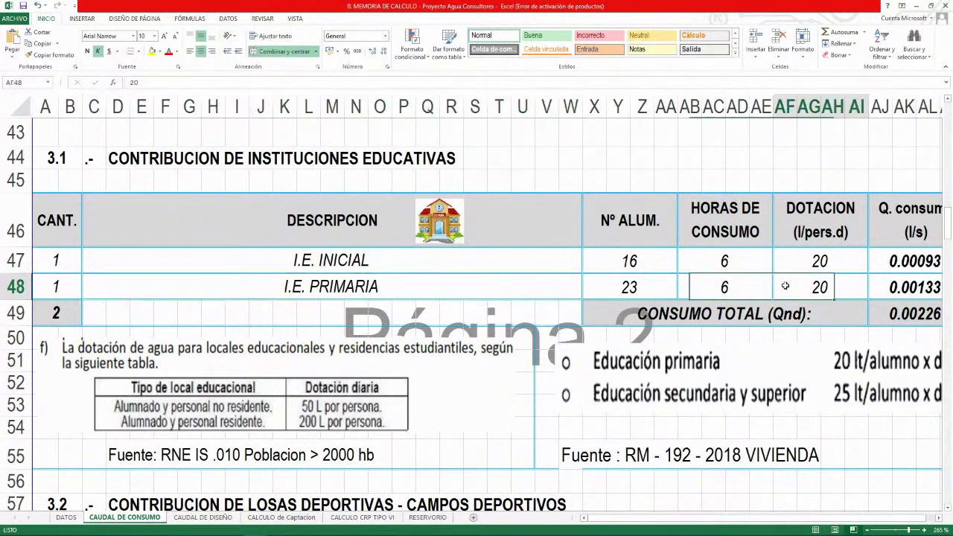
pyautogui.click(789, 259)
pyautogui.click(729, 258)
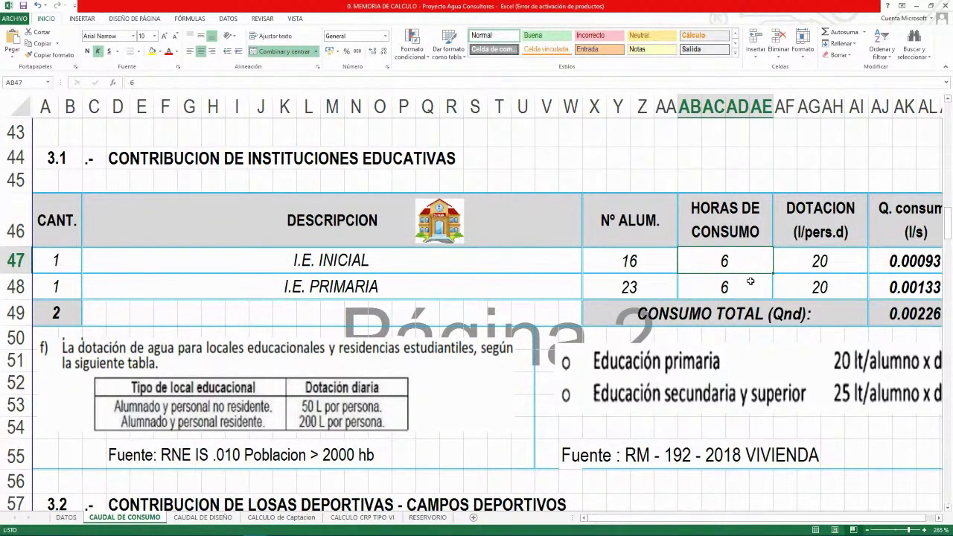
# Inspect the consumption flow formulas of I.E. INICIAL and I.E. PRIMARIA without changing them
pyautogui.doubleClick(894, 266)
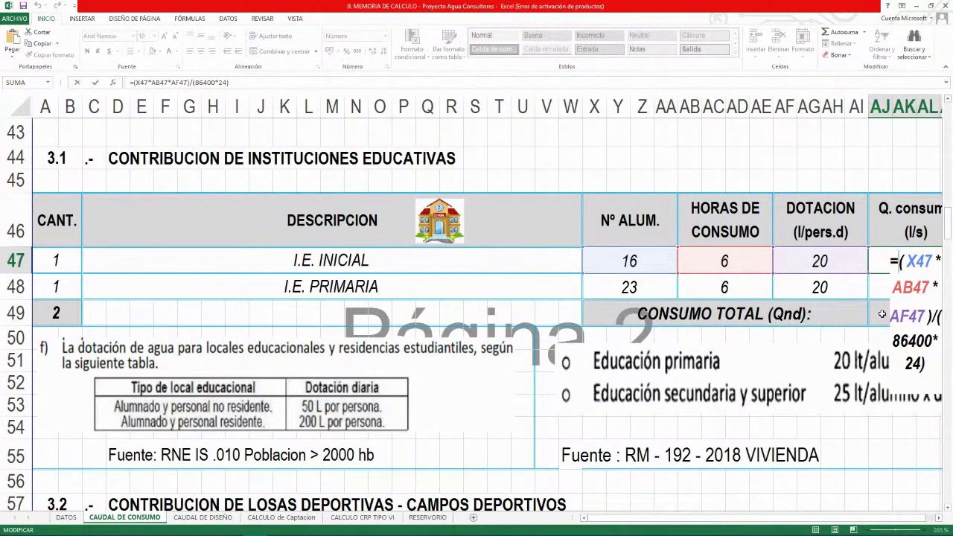
pyautogui.press('Escape')
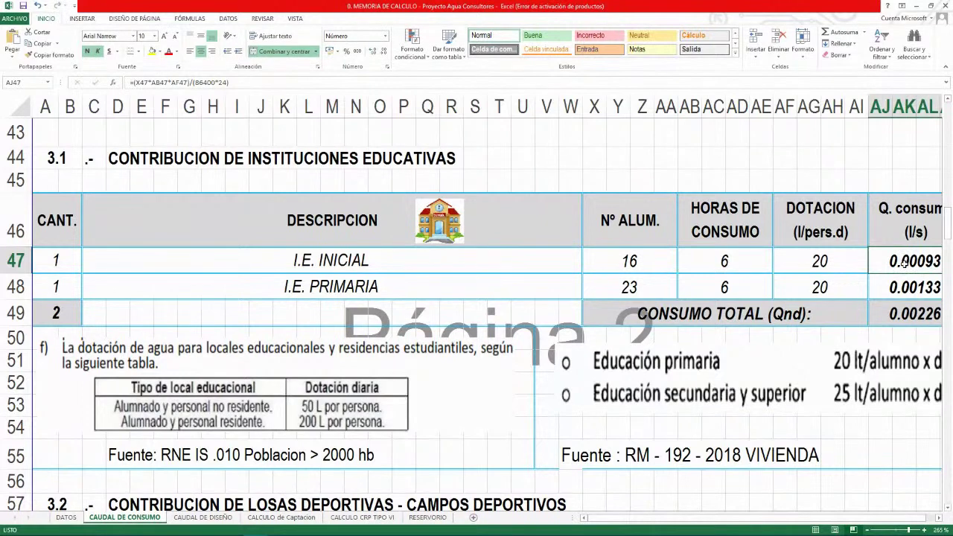
pyautogui.click(892, 283)
pyautogui.click(892, 268)
pyautogui.click(891, 287)
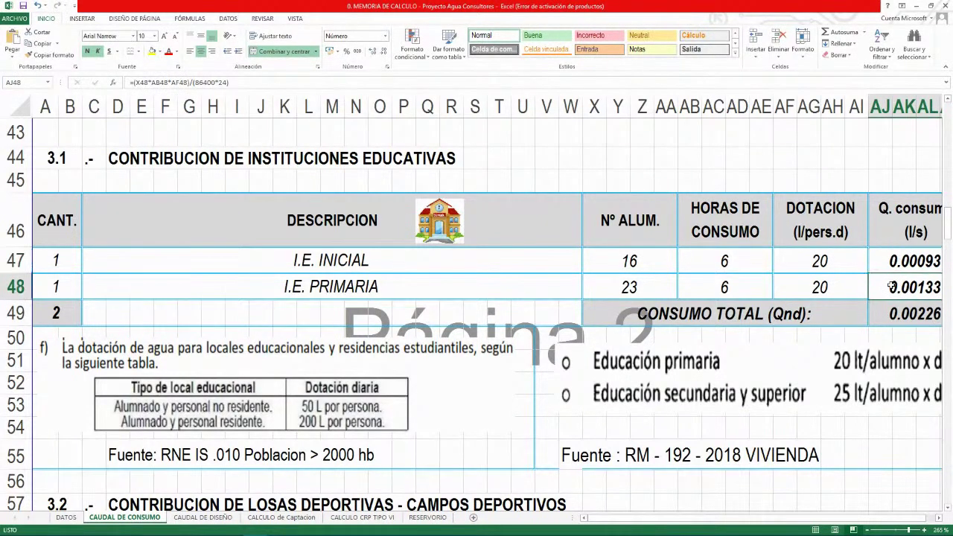
pyautogui.click(886, 269)
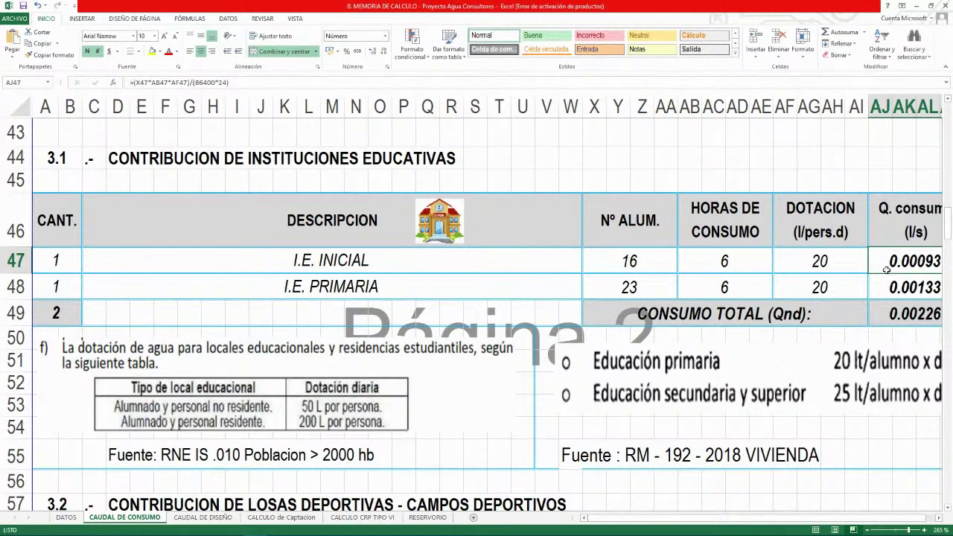
# In section 3.2, set the losa deportiva's consumption hours to 1 and its number of spectators to 50
pyautogui.scroll(-2, 628, 277)
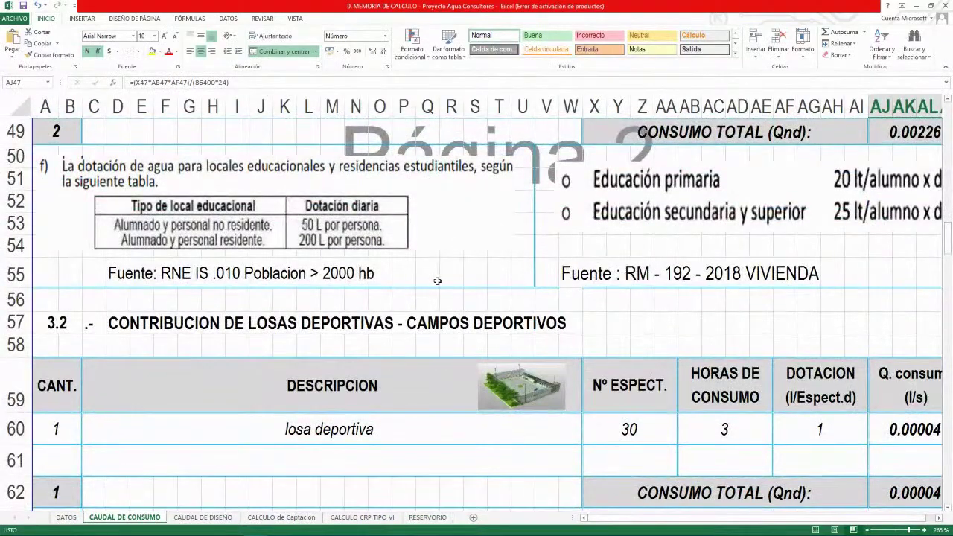
pyautogui.scroll(2, 438, 279)
pyautogui.scroll(-3, 440, 281)
pyautogui.scroll(-1, 441, 281)
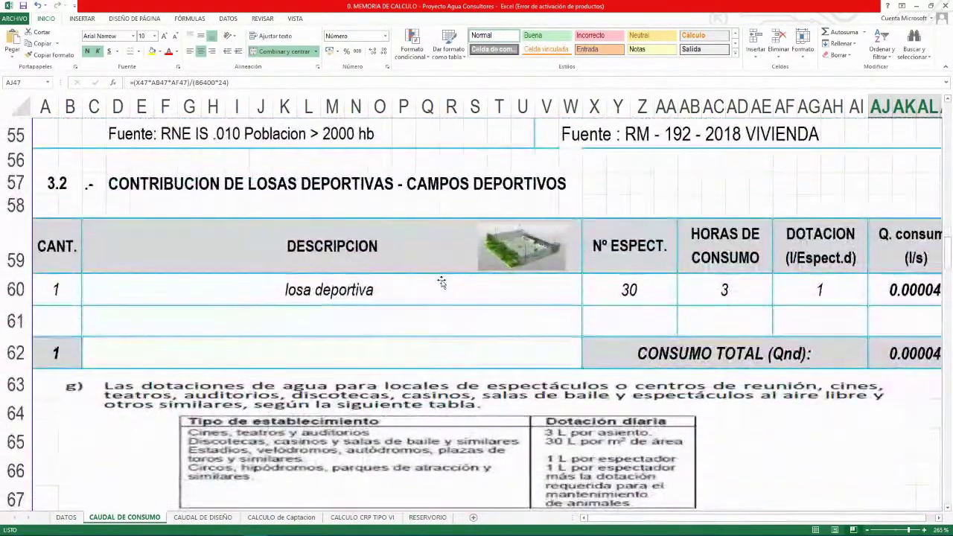
pyautogui.click(423, 286)
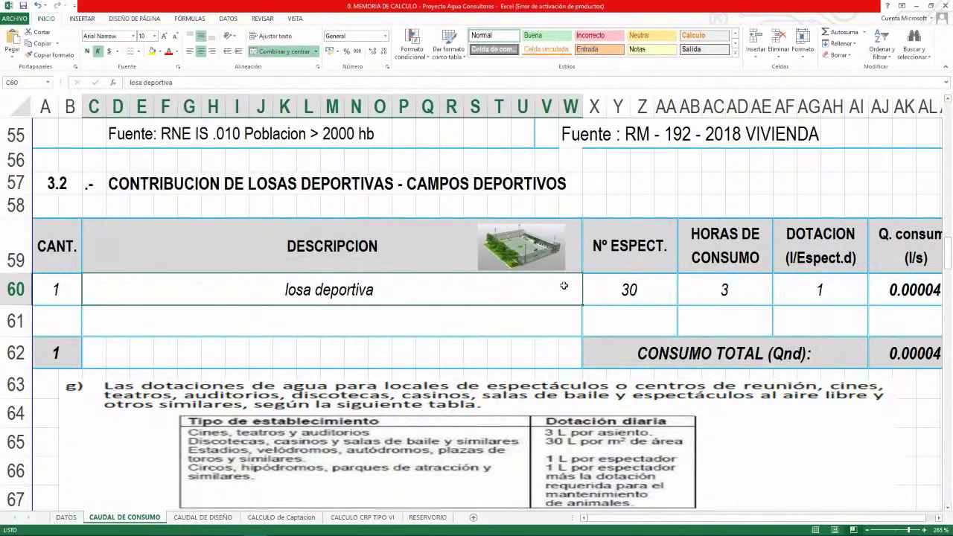
pyautogui.click(719, 288)
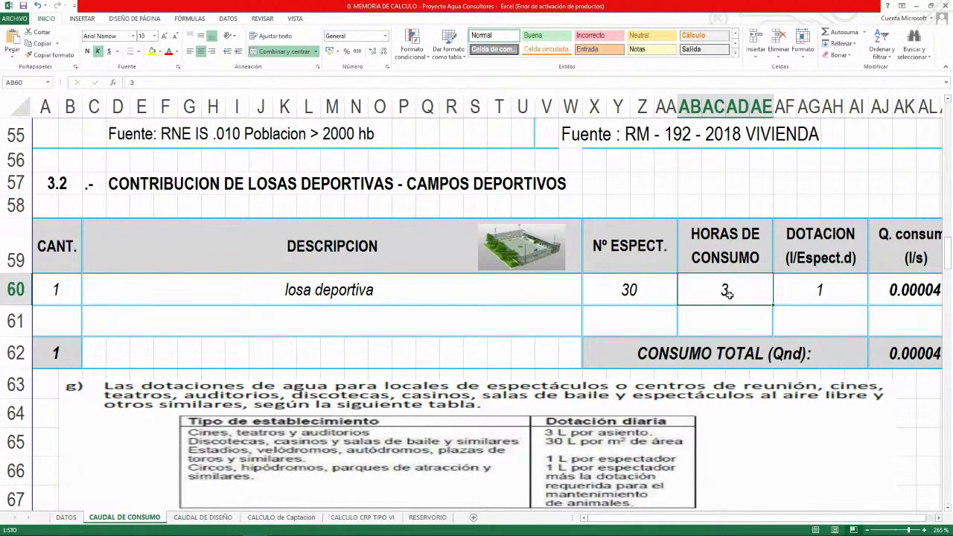
pyautogui.write('1')
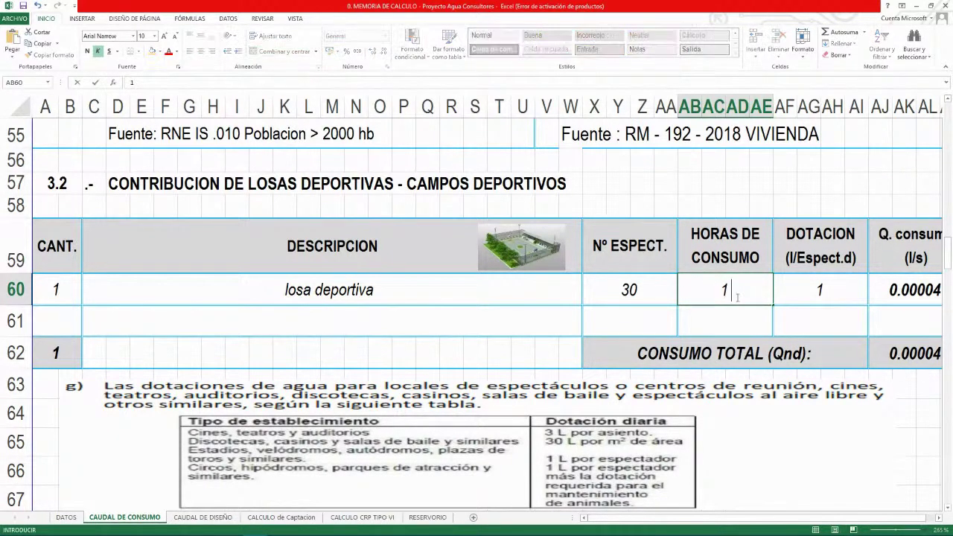
pyautogui.press('Return')
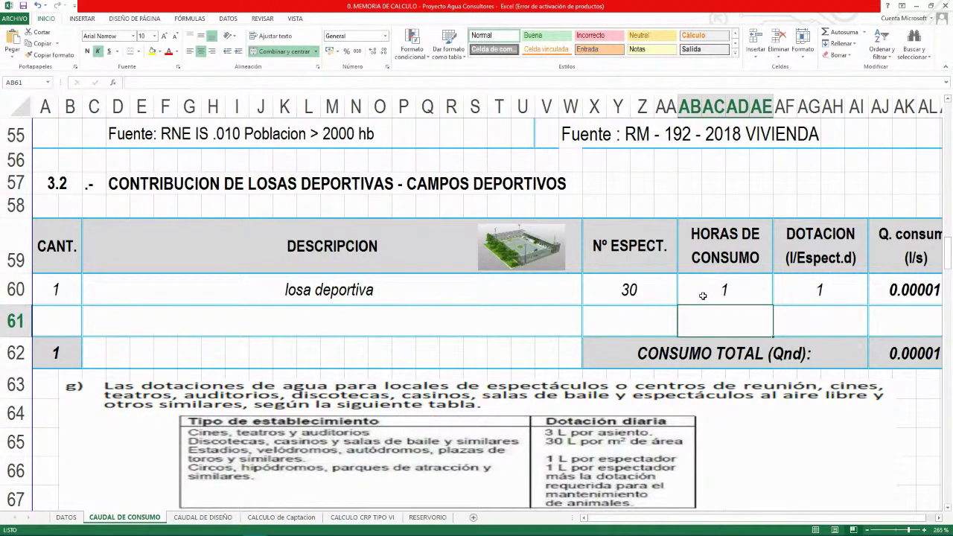
pyautogui.click(660, 296)
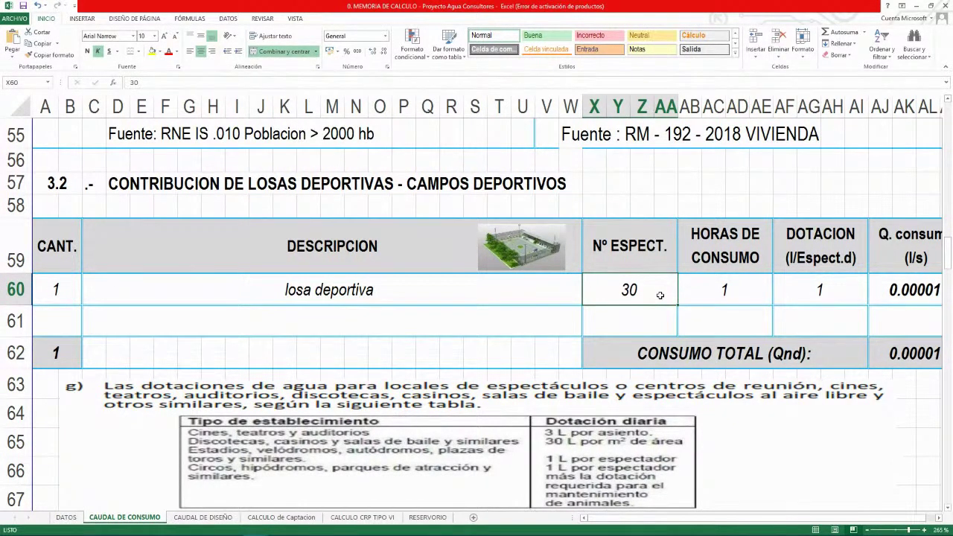
pyautogui.write('50')
pyautogui.press('Return')
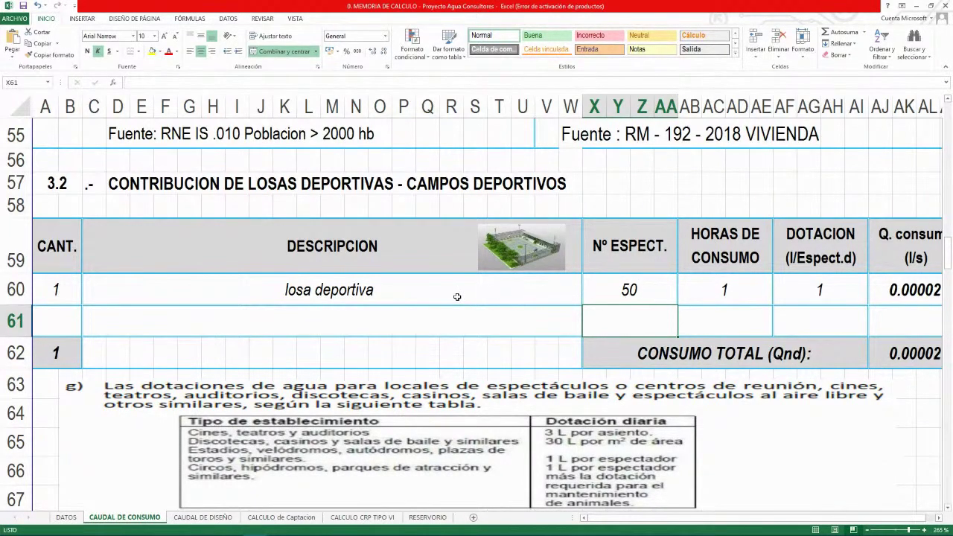
# Review section 3.3 on amusement parks and green areas, down to the heading of section 3.4
pyautogui.scroll(-3, 462, 295)
pyautogui.scroll(-3, 458, 296)
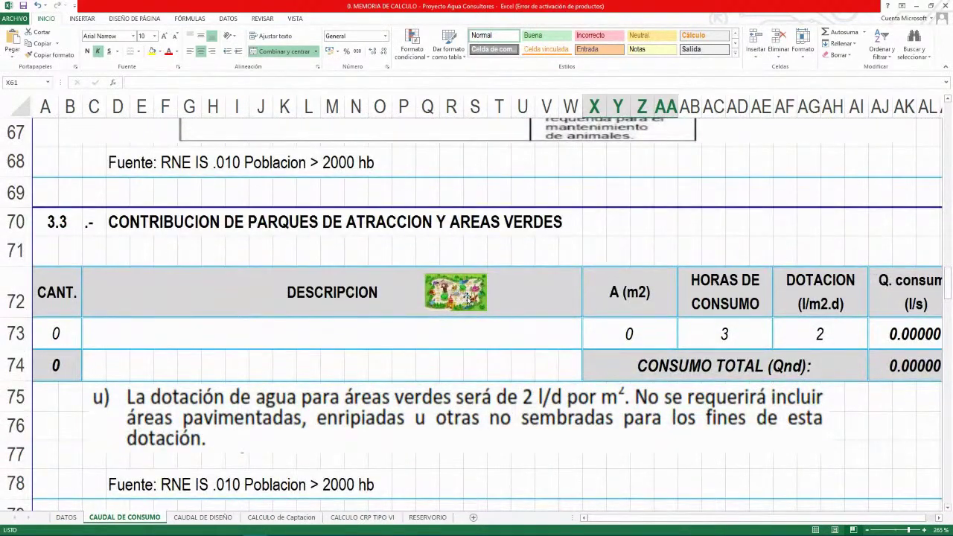
pyautogui.scroll(-3, 467, 297)
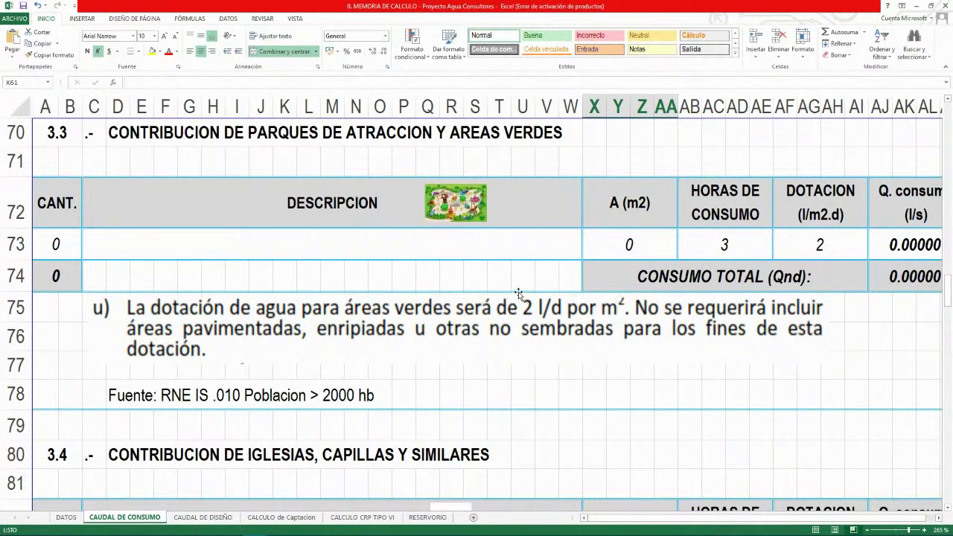
# Describe the parks and green areas entry in section 3.3 as PLAZA DE ARMAS and set its area to 500 m2
pyautogui.click(619, 250)
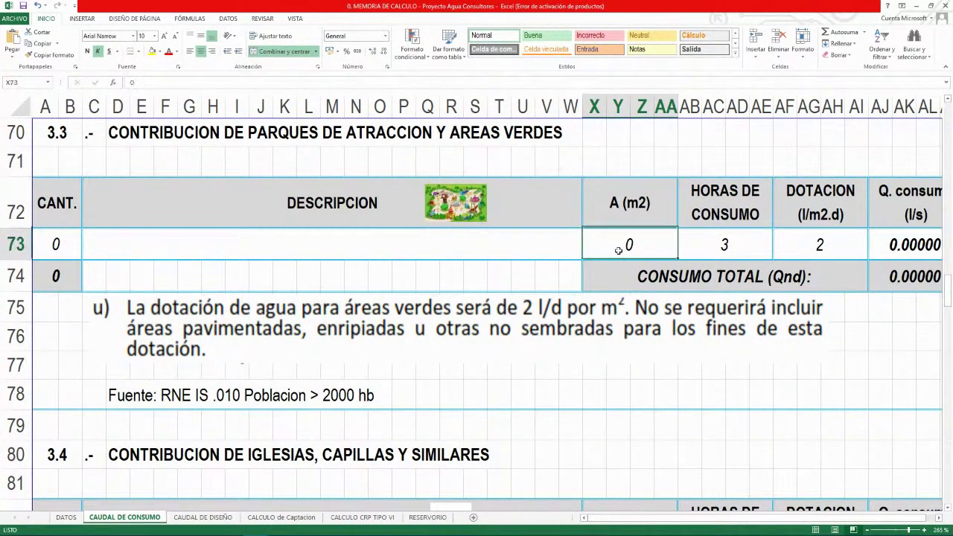
pyautogui.click(494, 254)
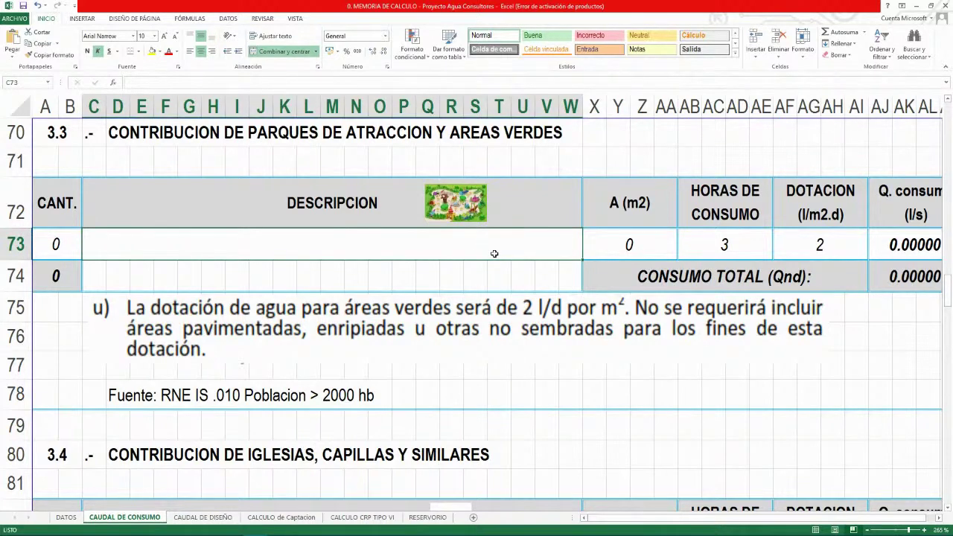
pyautogui.write('PLAZA DE A')
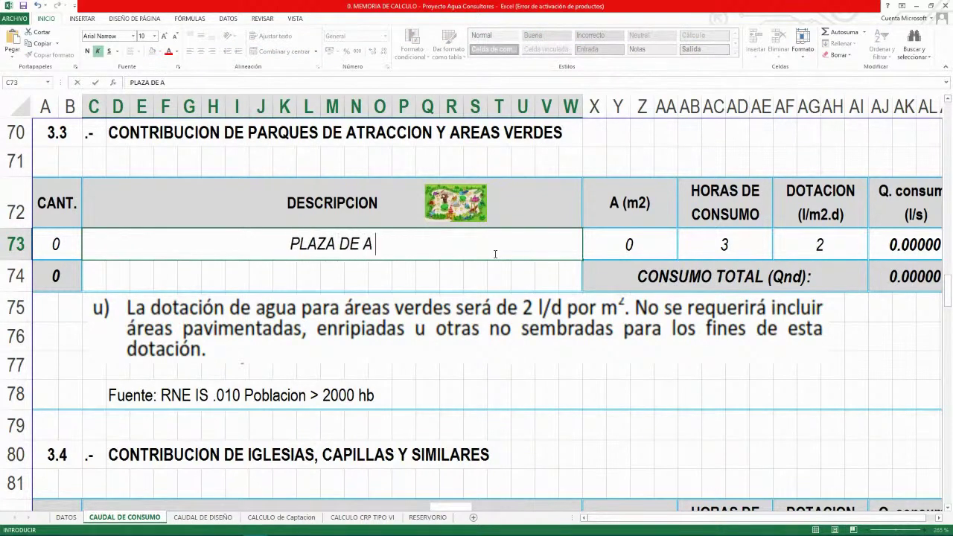
pyautogui.write('RMAS')
pyautogui.press('Tab')
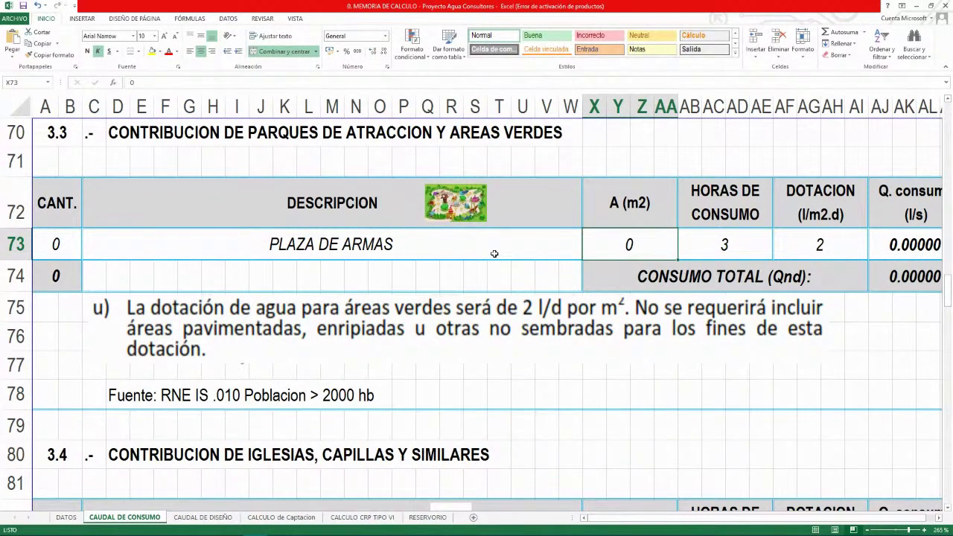
pyautogui.write('500')
pyautogui.press('Return')
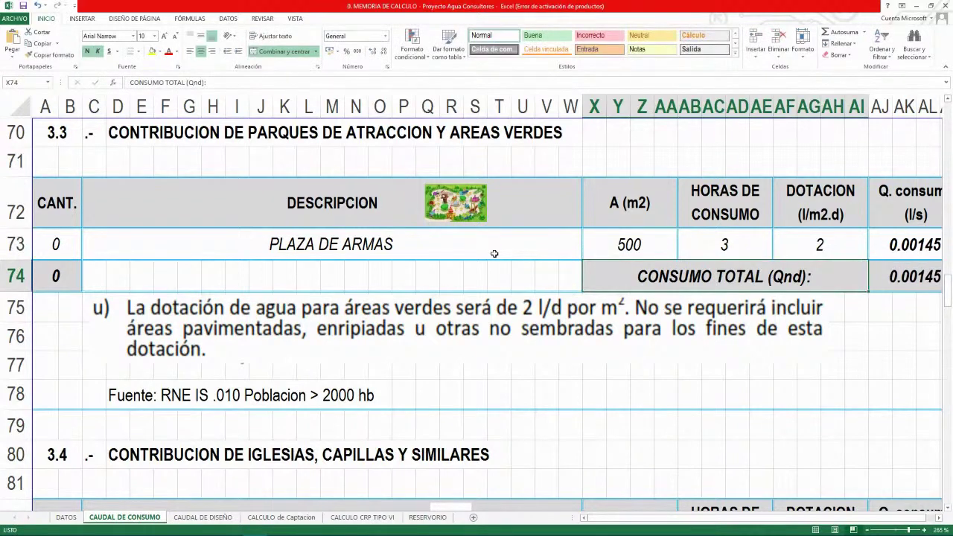
# Set the Plaza de Armas hours of consumption to 1 and shift the green-areas regulation image slightly
pyautogui.click(680, 244)
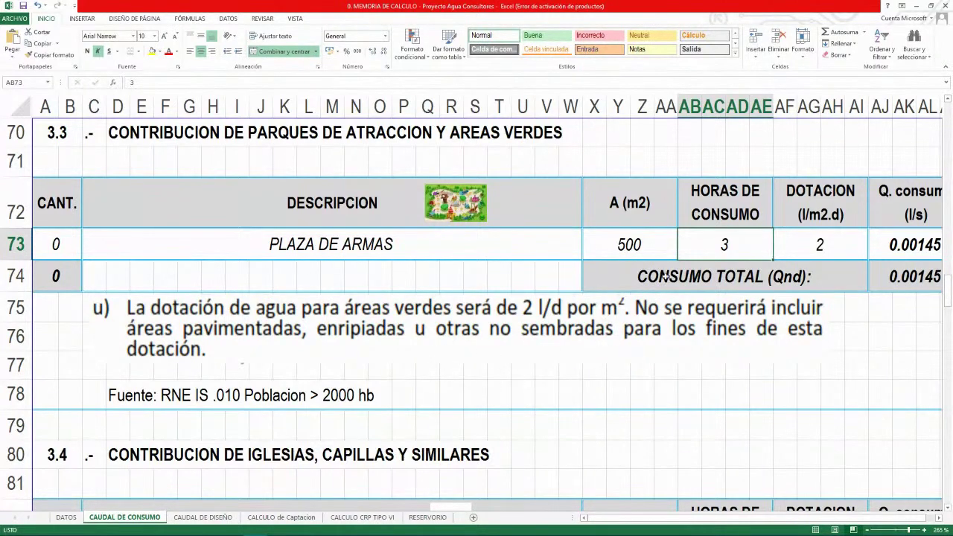
pyautogui.write('1')
pyautogui.press('Return')
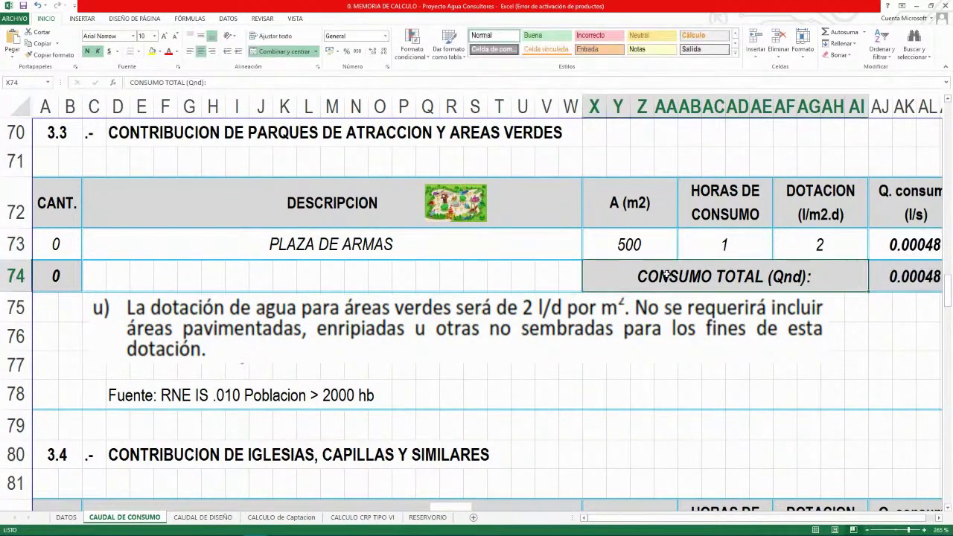
pyautogui.click(798, 234)
pyautogui.moveTo(344, 329); pyautogui.dragTo(341, 331)
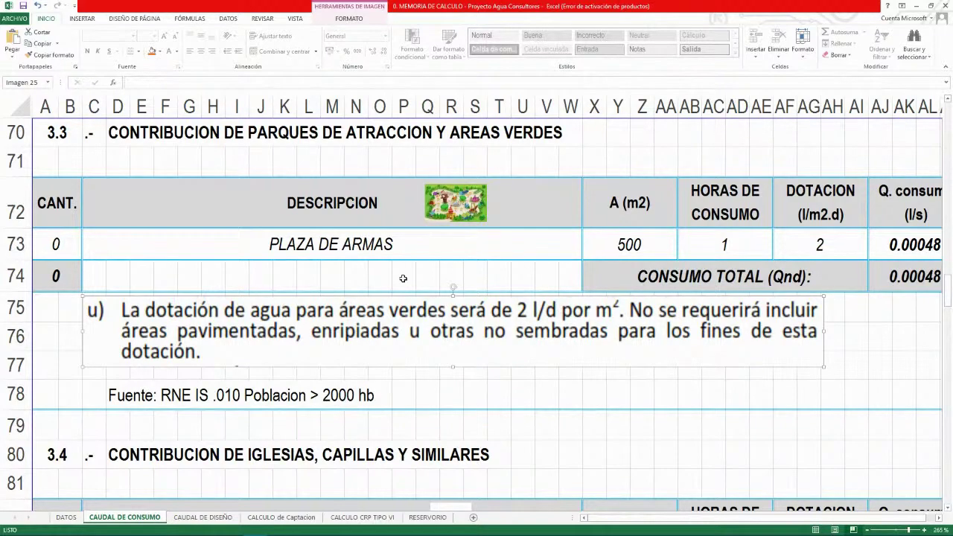
# Review the church entry in section 3.4 and the office entries in section 3.5, checking seats, areas and water allotments
pyautogui.scroll(-2, 402, 279)
pyautogui.scroll(-2, 402, 279)
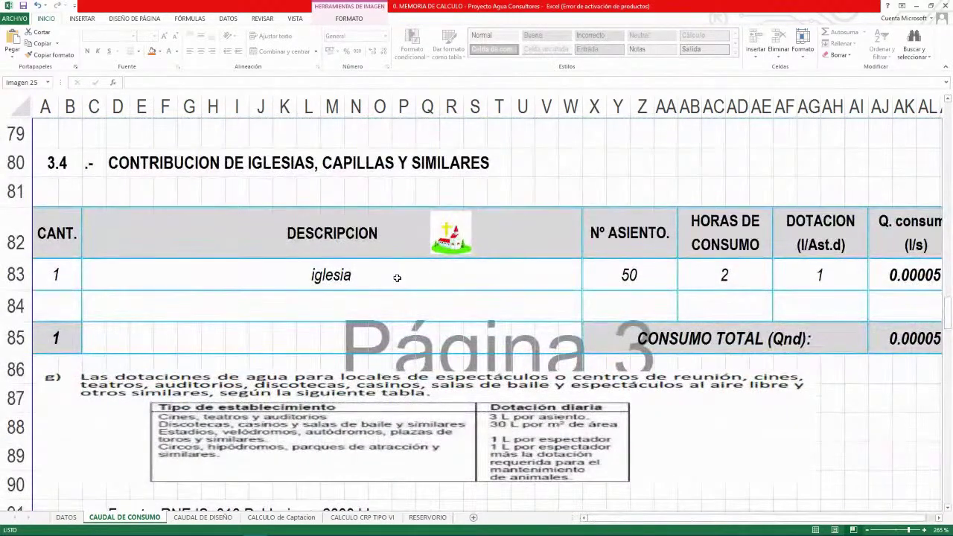
pyautogui.click(397, 278)
pyautogui.click(638, 273)
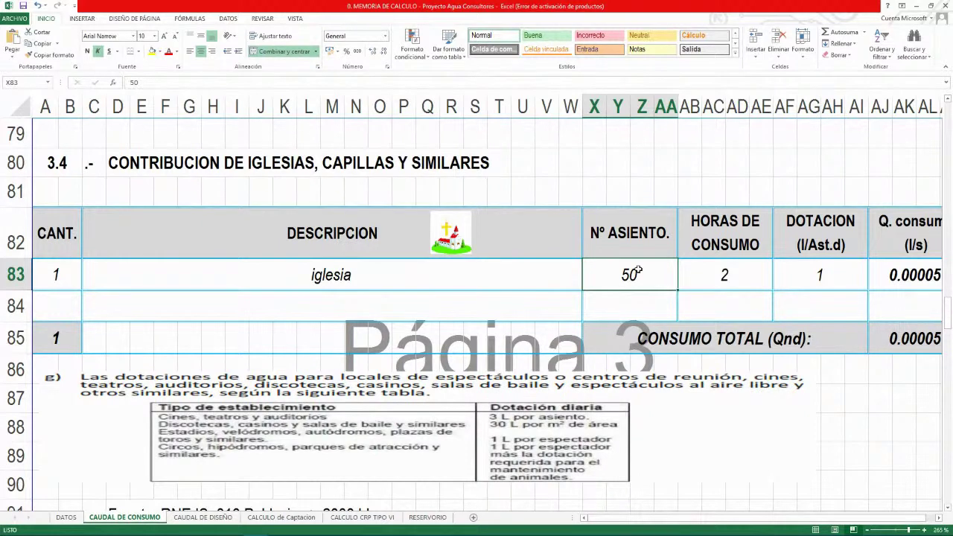
pyautogui.click(815, 282)
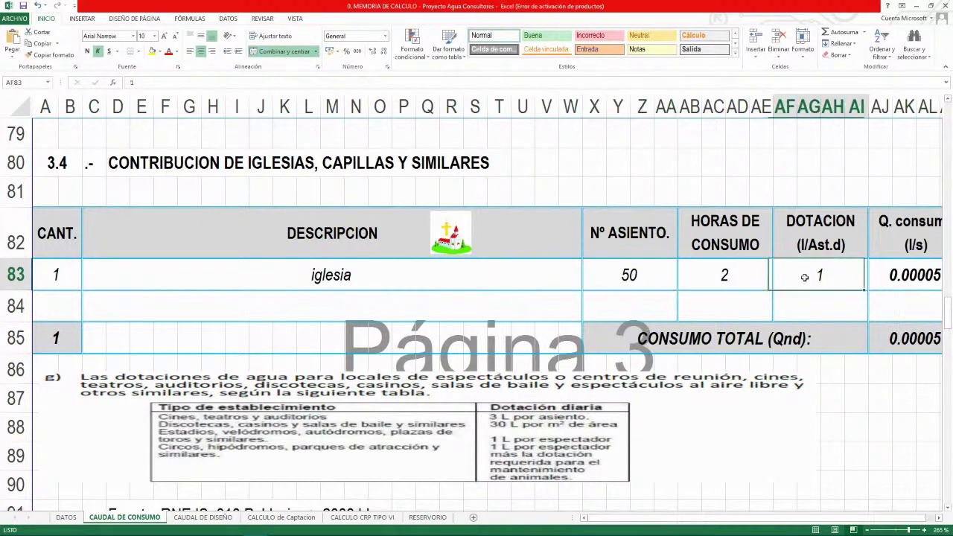
pyautogui.scroll(-5, 347, 290)
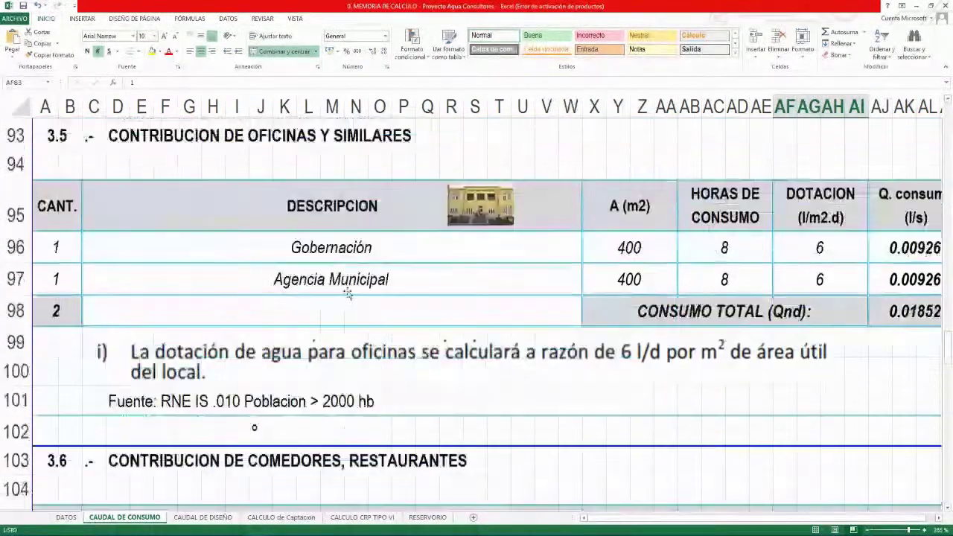
pyautogui.scroll(-1, 347, 292)
pyautogui.click(370, 218)
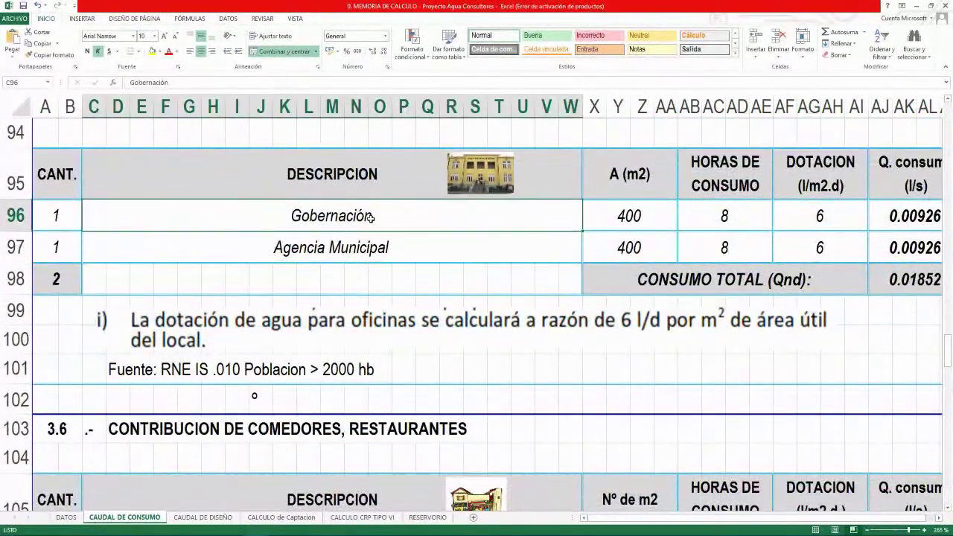
pyautogui.click(370, 241)
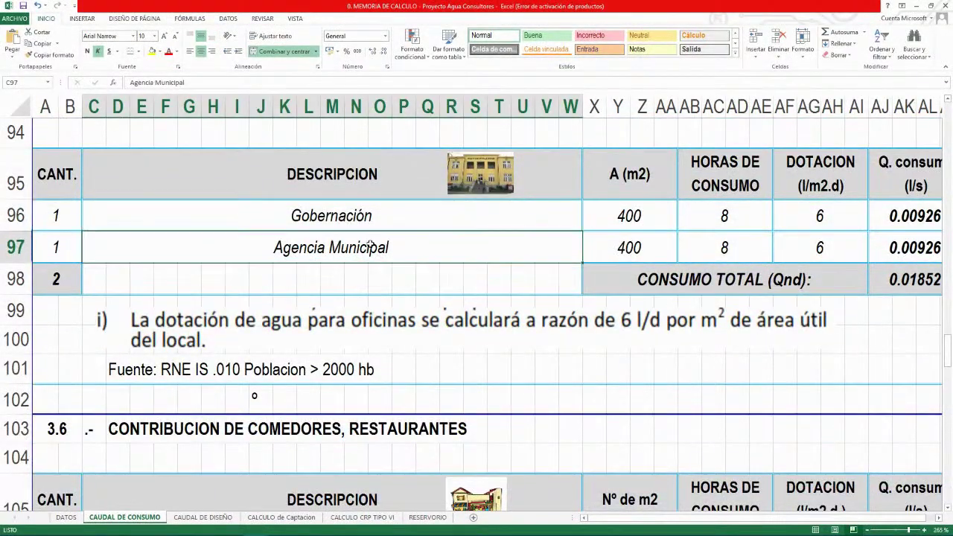
pyautogui.click(645, 223)
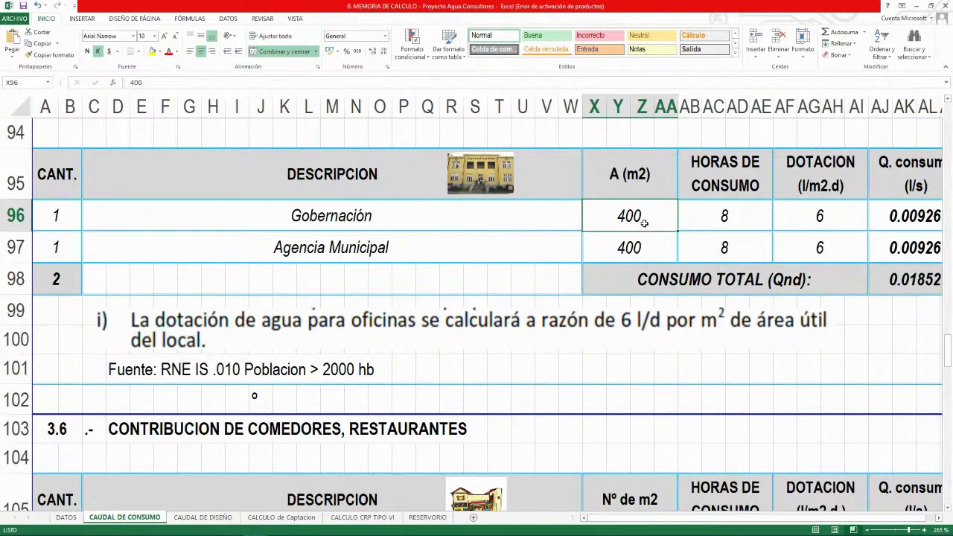
pyautogui.click(787, 219)
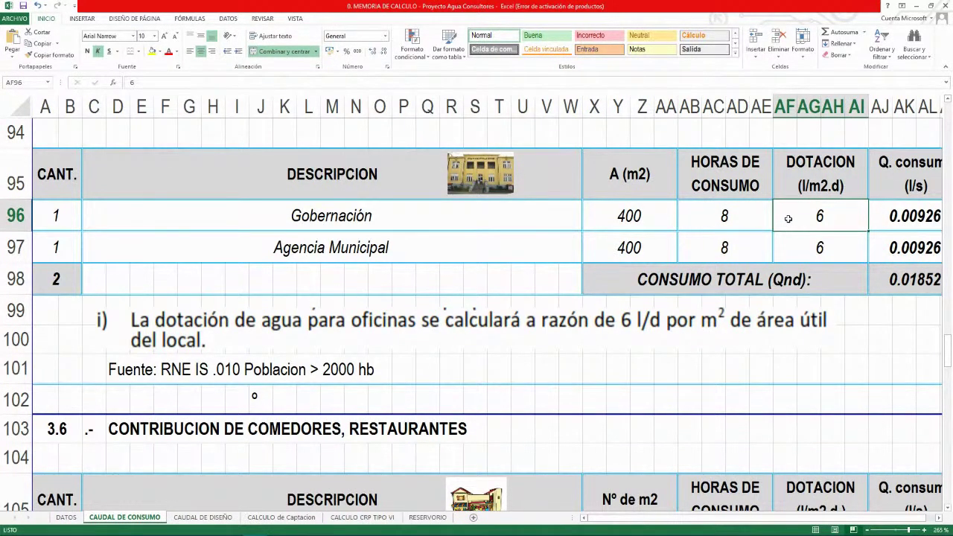
# Enter COMEDOR POPULAR as the first description in the dining halls and restaurants table of section 3.6
pyautogui.scroll(-2, 450, 325)
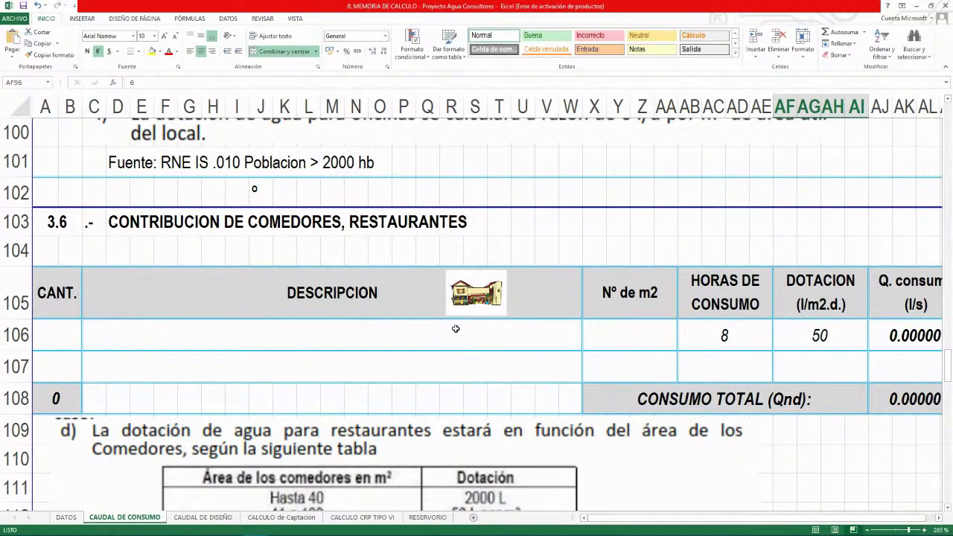
pyautogui.click(455, 329)
pyautogui.write('CO')
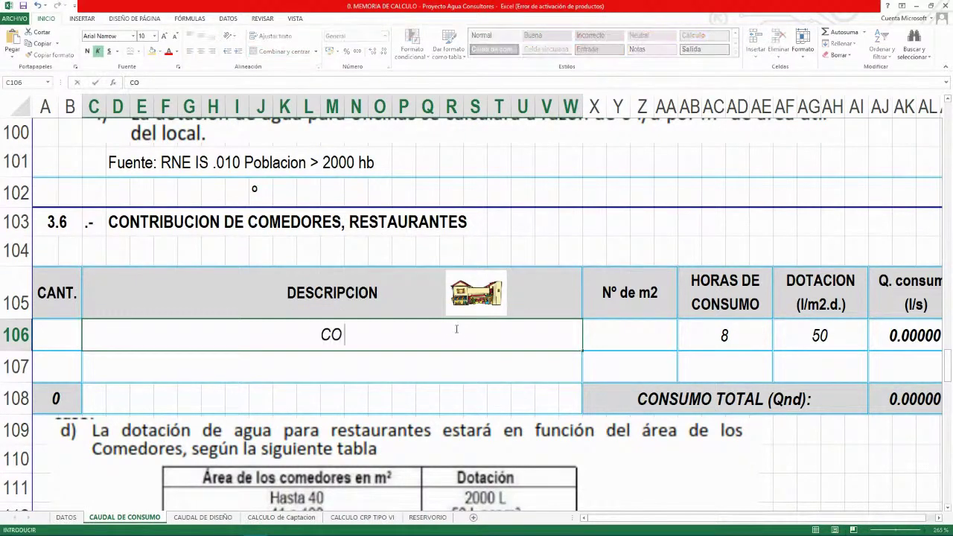
pyautogui.write('MEDOR POPULAR')
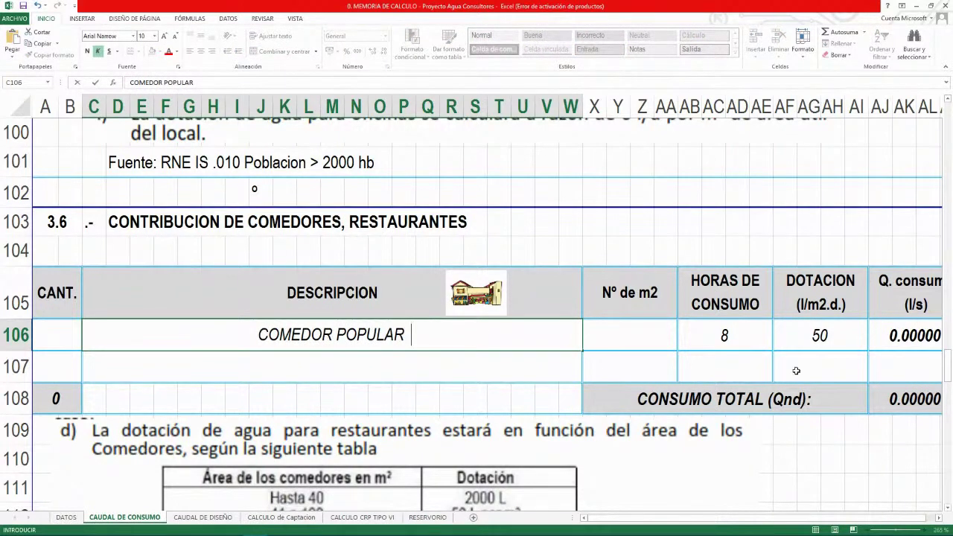
pyautogui.click(654, 347)
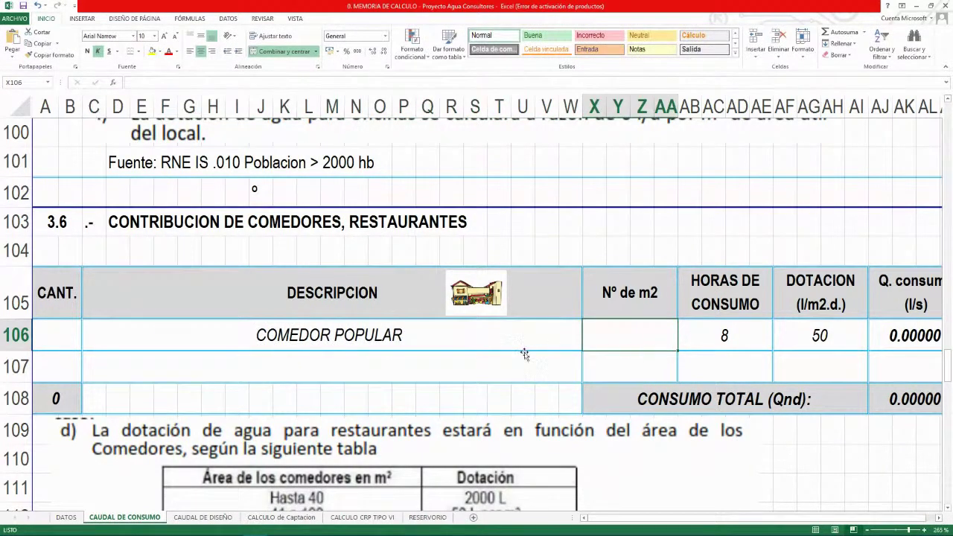
# Examine the restaurant allotment rules, the health centre entry in section 3.7 and the slaughterhouse table with its regulation in section 3.8
pyautogui.scroll(-2, 524, 353)
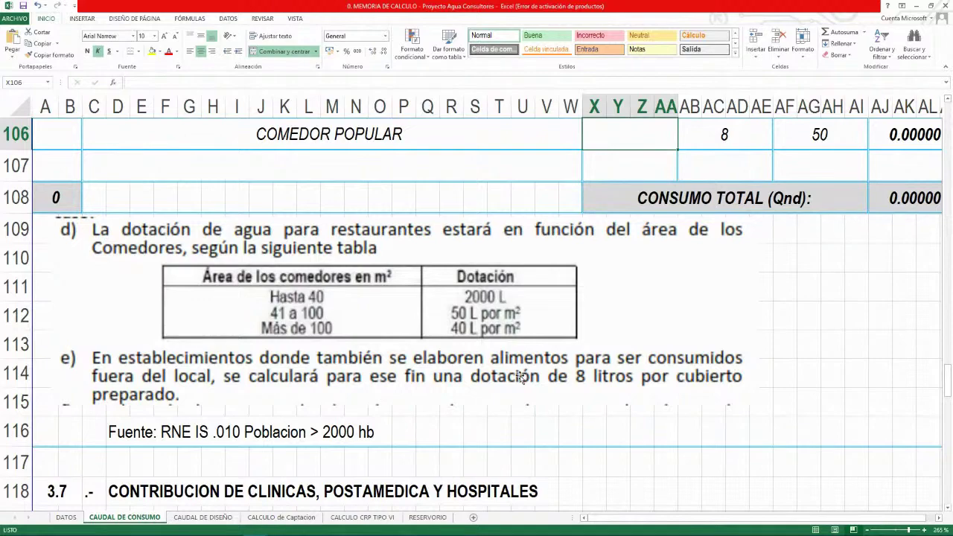
pyautogui.scroll(-3, 532, 378)
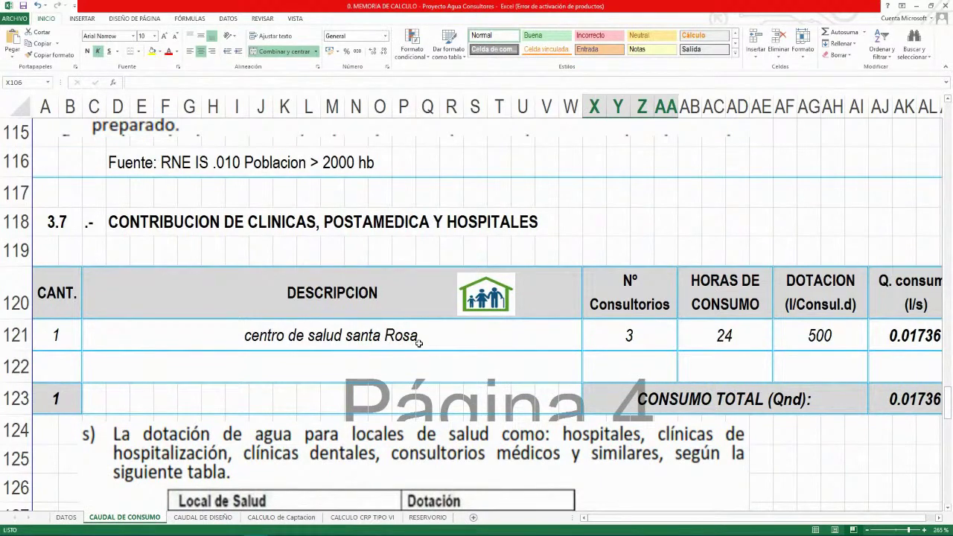
pyautogui.scroll(-2, 419, 343)
pyautogui.scroll(1, 419, 342)
pyautogui.click(334, 247)
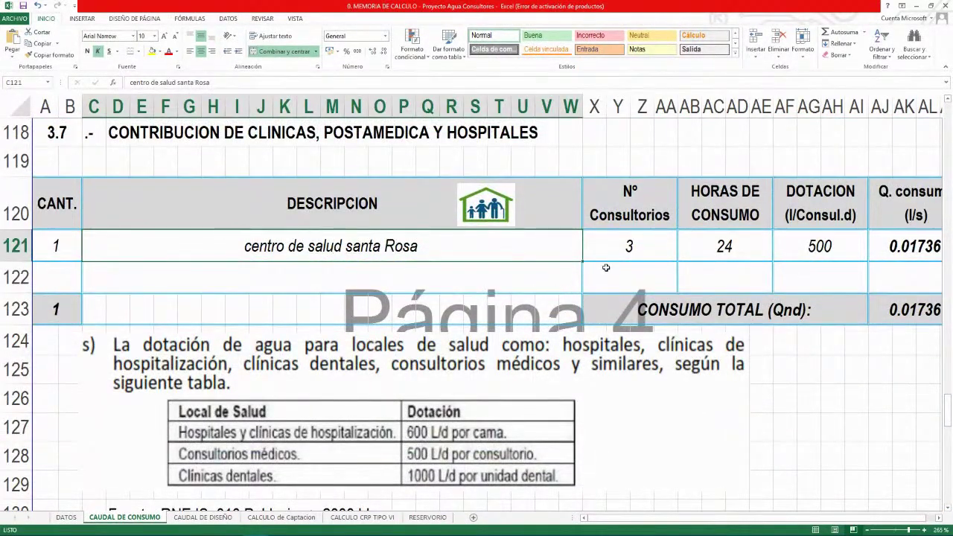
pyautogui.click(612, 246)
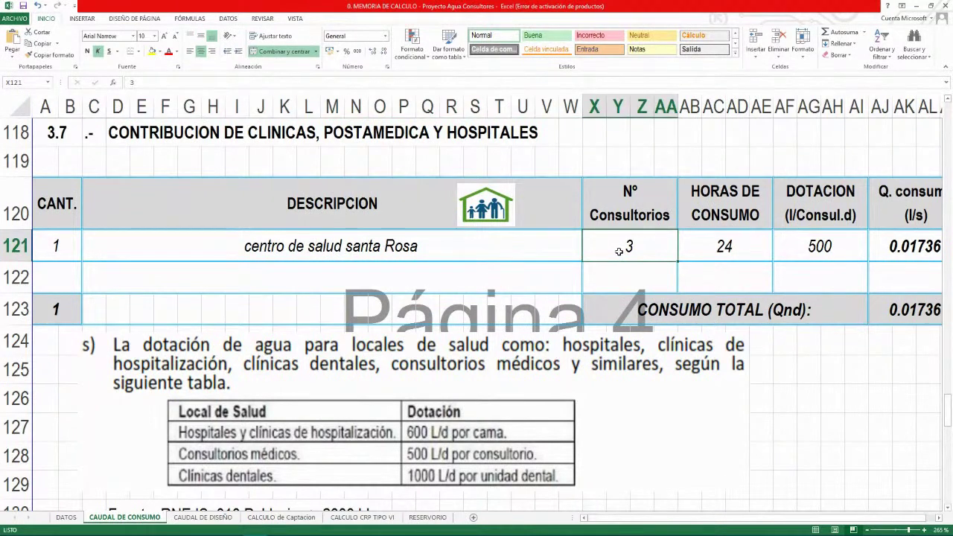
pyautogui.click(723, 251)
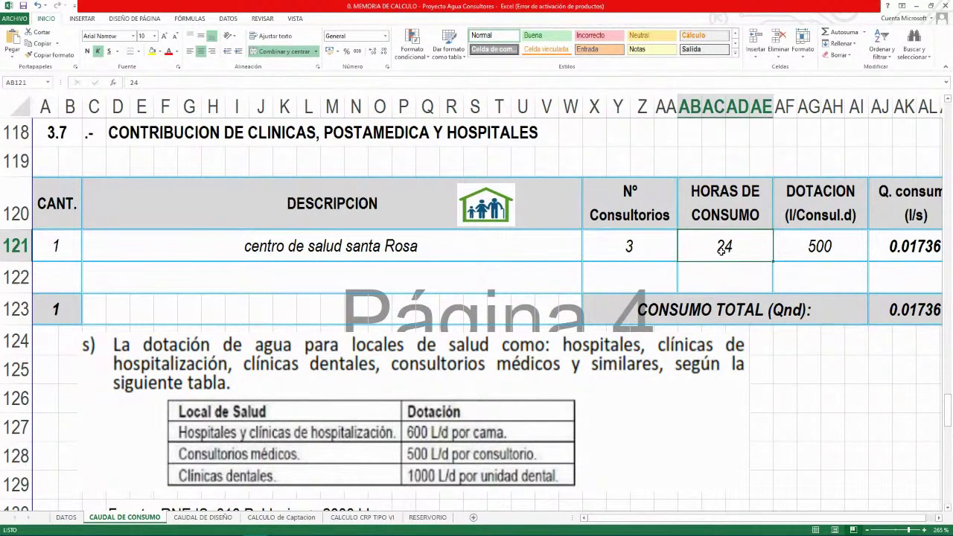
pyautogui.click(853, 247)
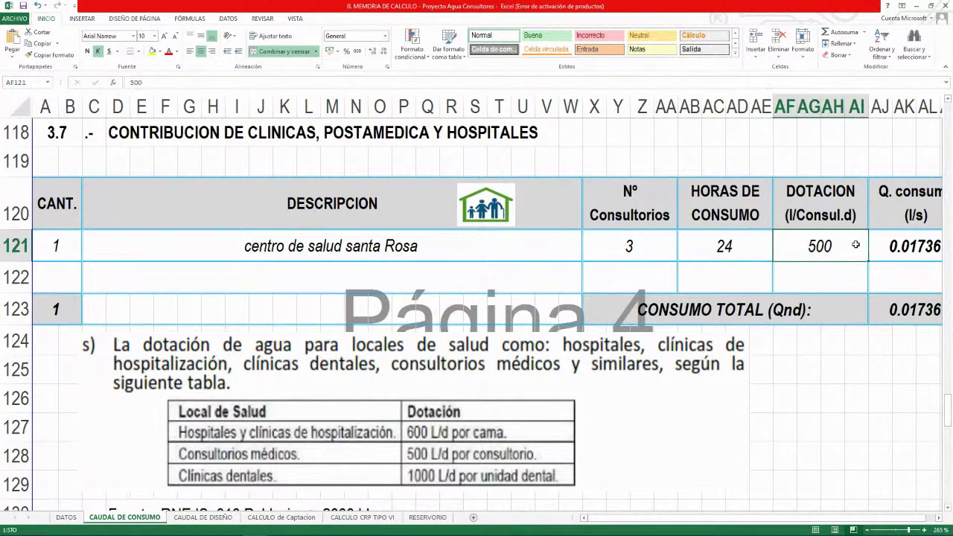
pyautogui.moveTo(899, 247); pyautogui.dragTo(894, 314)
pyautogui.click(839, 365)
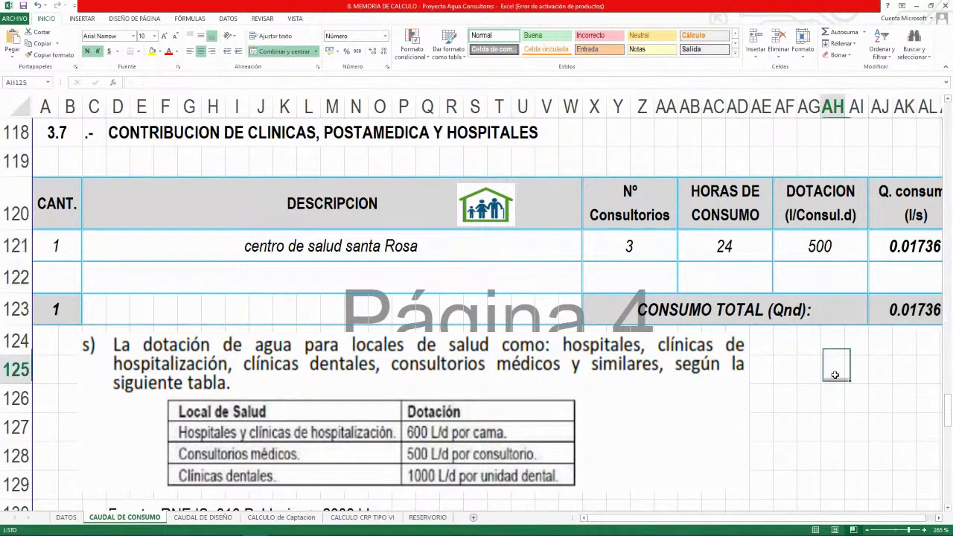
pyautogui.scroll(-3, 262, 341)
pyautogui.scroll(-1, 261, 341)
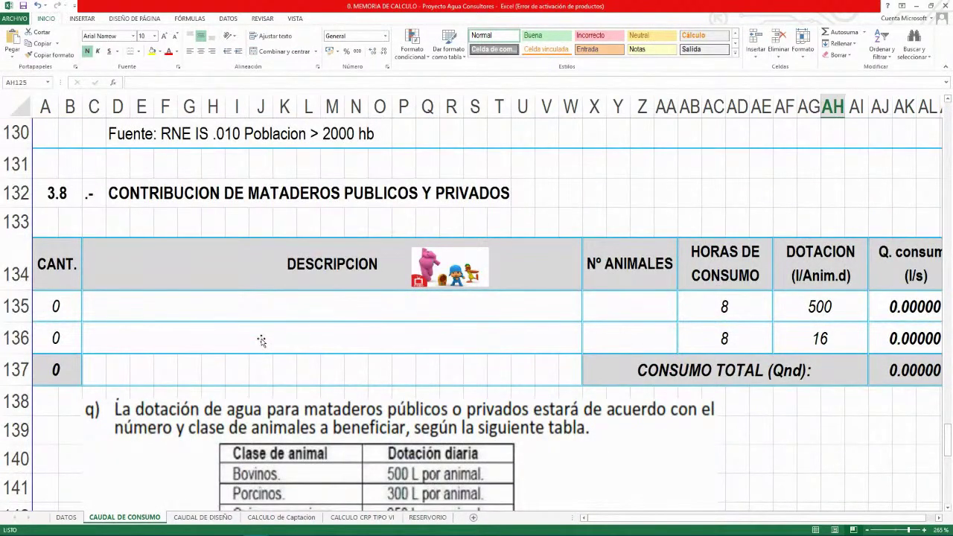
pyautogui.scroll(-2, 262, 341)
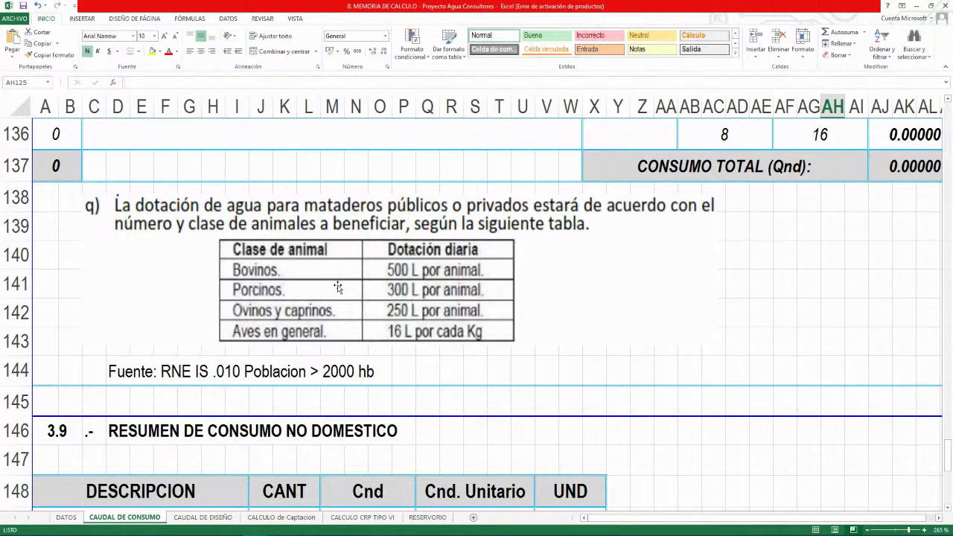
# Beside the section 3.9 summary, fill AC147:AD147 yellow and put a thick box border around AC147:AF149
pyautogui.scroll(-3, 321, 291)
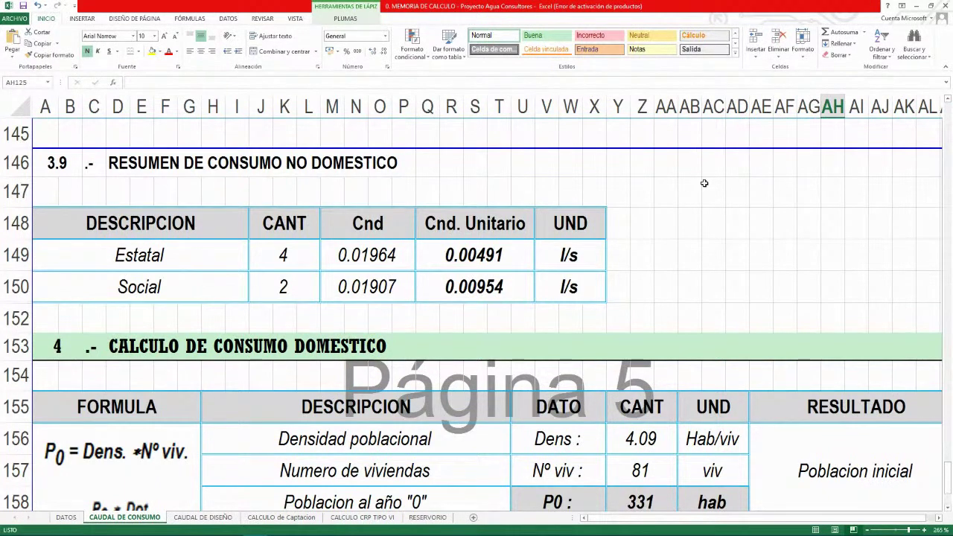
pyautogui.click(711, 195)
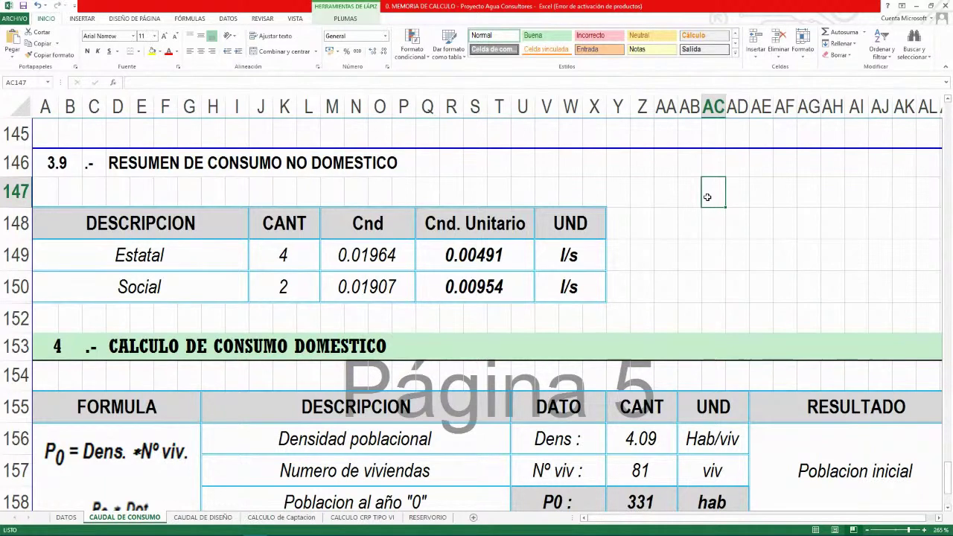
pyautogui.moveTo(708, 196); pyautogui.dragTo(787, 260)
pyautogui.click(152, 51)
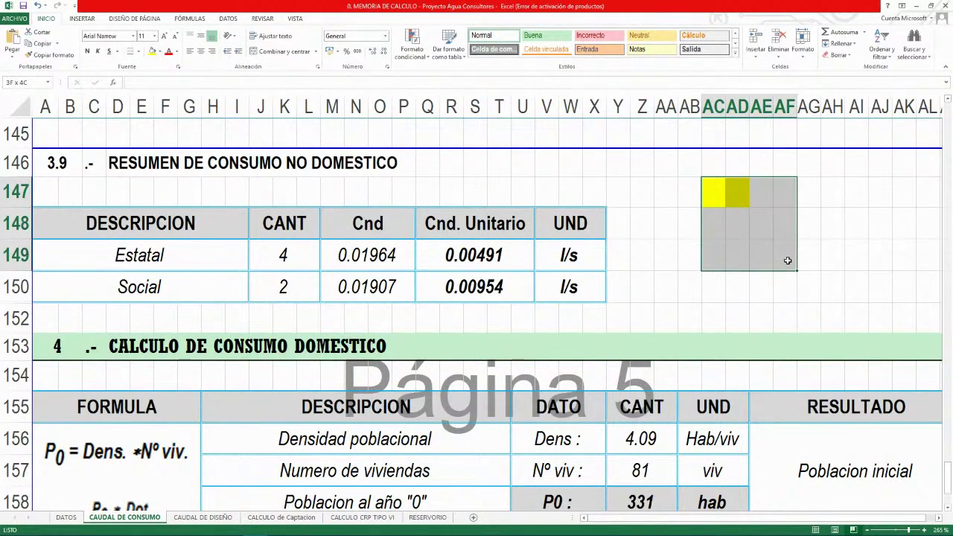
pyautogui.click(139, 52)
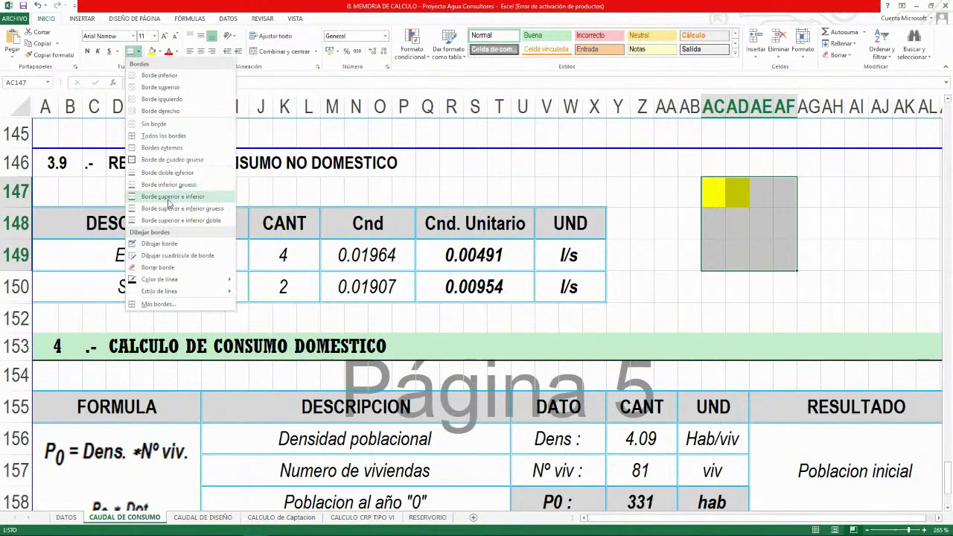
pyautogui.click(174, 162)
pyautogui.click(830, 260)
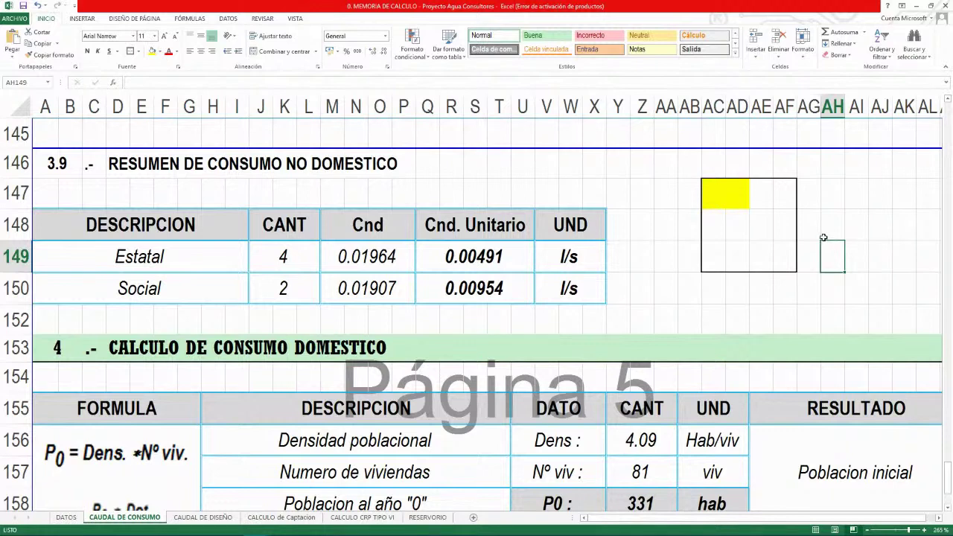
# Select the yellow cells AC147:AD147 inside the bordered block beside the section 3.9 summary
pyautogui.moveTo(712, 221); pyautogui.dragTo(781, 200)
pyautogui.click(763, 199)
pyautogui.moveTo(719, 196); pyautogui.dragTo(734, 196)
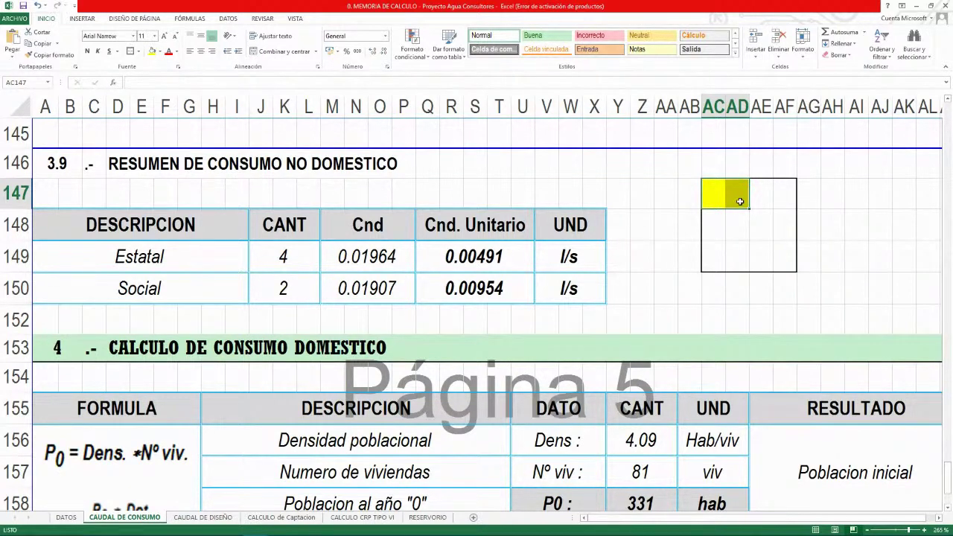
# Undo the yellow fill and the box border added beside the section 3.9 summary
pyautogui.click(831, 220)
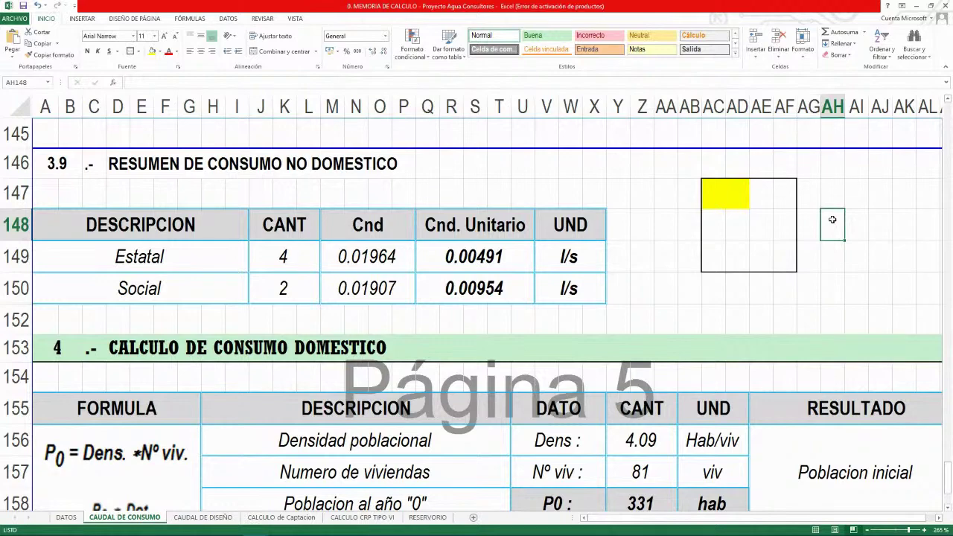
pyautogui.hotkey('ctrl', 'z')
pyautogui.hotkey('ctrl', 'z')
pyautogui.click(770, 228)
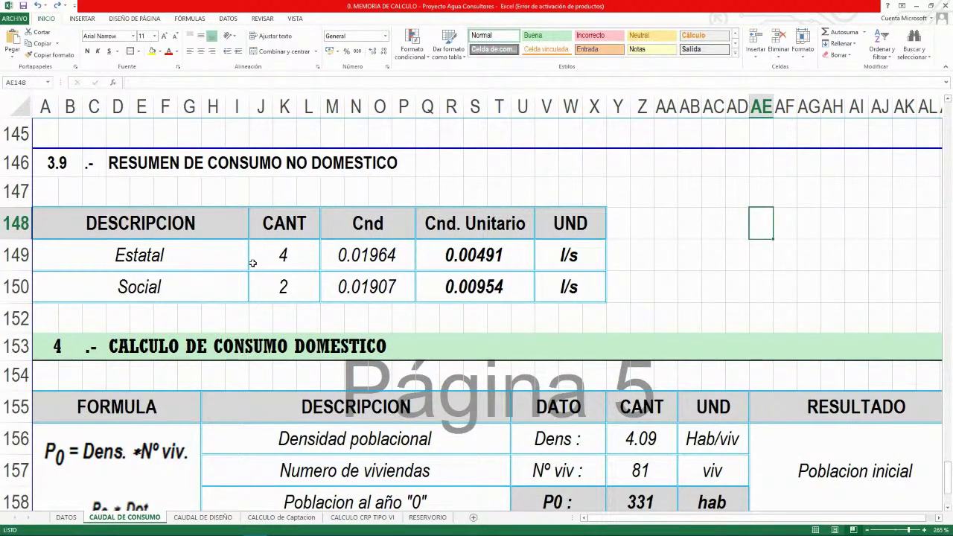
# Review the section 4 domestic consumption table, and open the CAUDAL DE DISEÑO sheet at the final rows of its yearly flow table
pyautogui.scroll(-2, 253, 264)
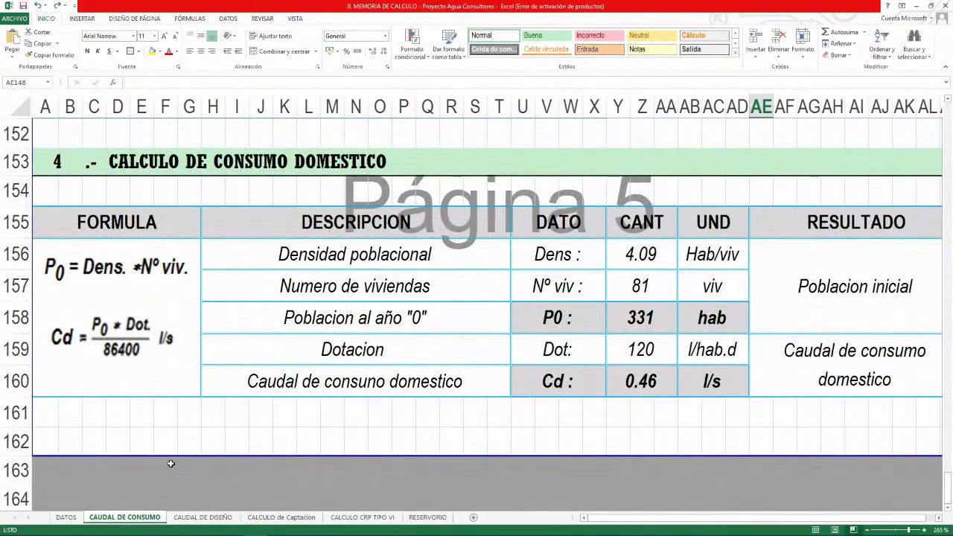
pyautogui.click(203, 517)
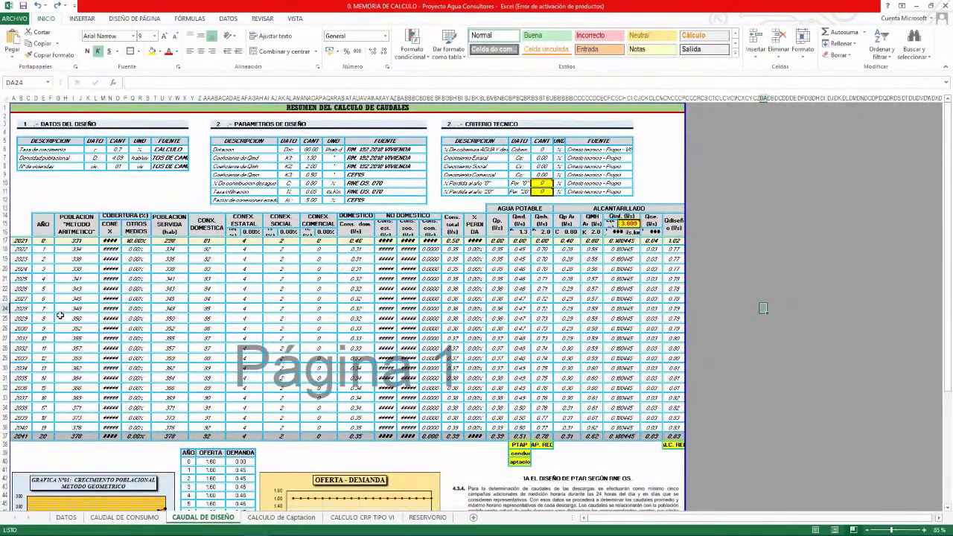
pyautogui.scroll(2, 33, 261)
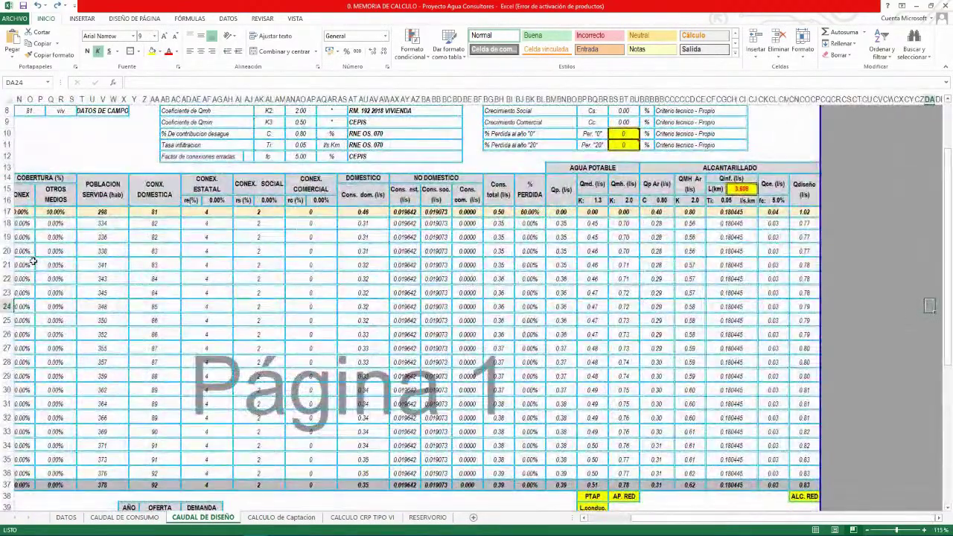
pyautogui.scroll(1, 33, 260)
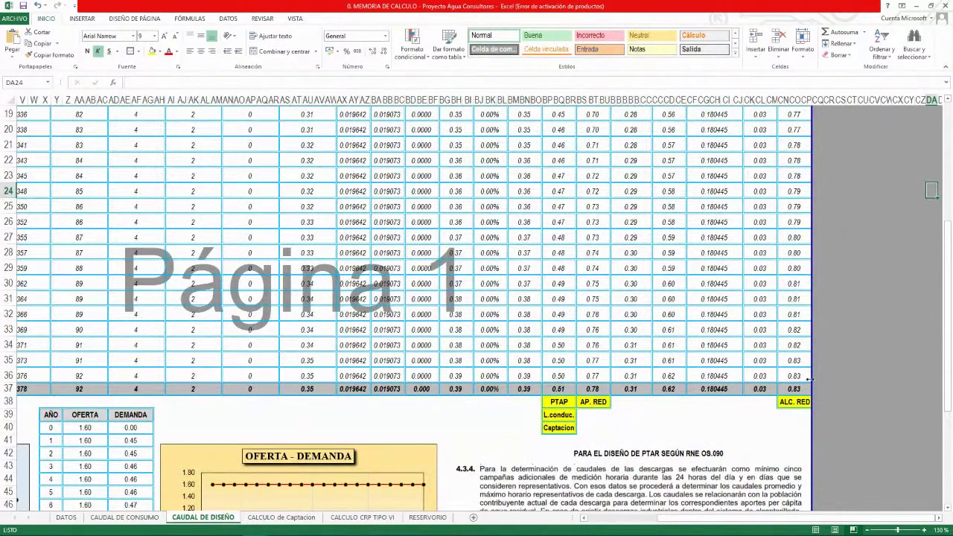
pyautogui.keyDown('ctrl'); pyautogui.scroll(3, 908, 353); pyautogui.keyUp('ctrl')
pyautogui.keyDown('ctrl'); pyautogui.scroll(1, 907, 353); pyautogui.keyUp('ctrl')
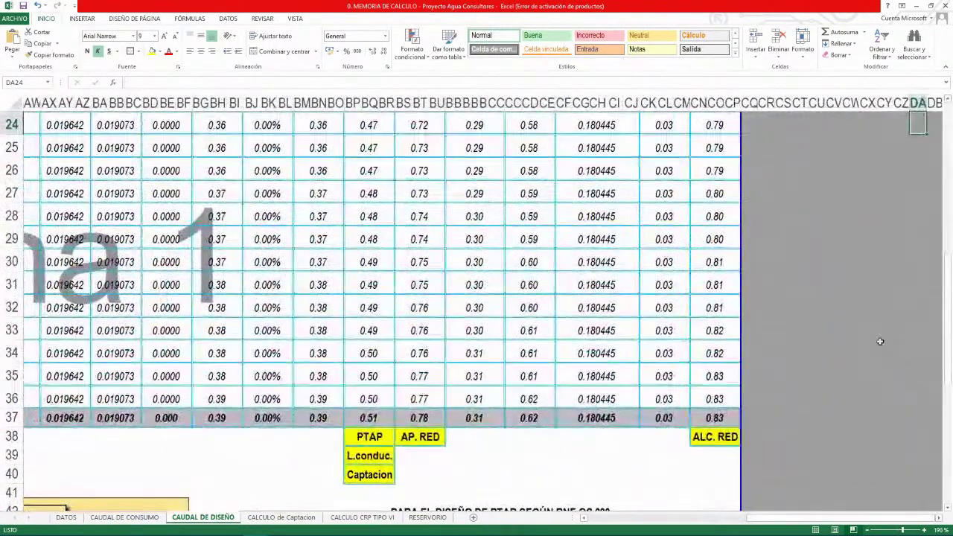
# Examine the final-year flows in row 37 with their PTAP, L.conduc., Captacion, AP. RED and ALC. RED labels
pyautogui.click(373, 441)
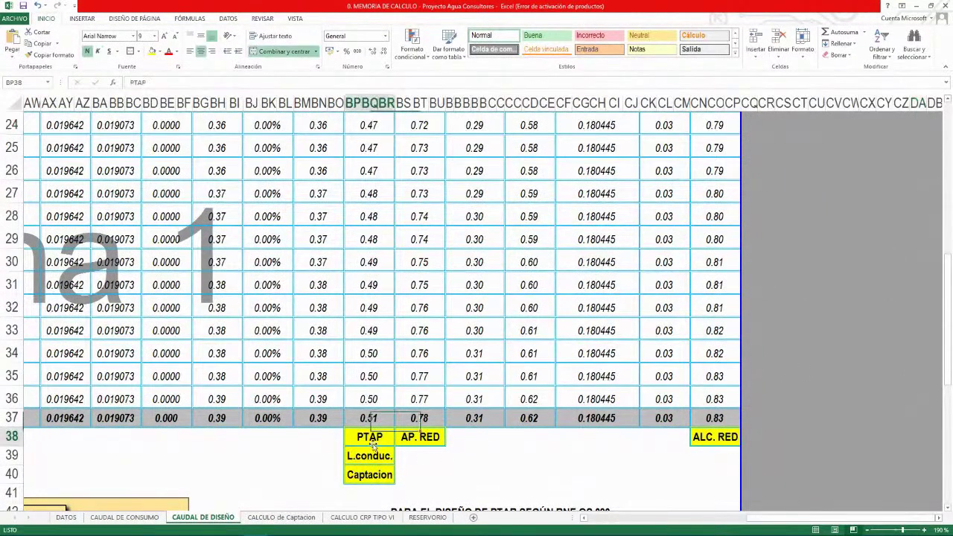
pyautogui.click(364, 454)
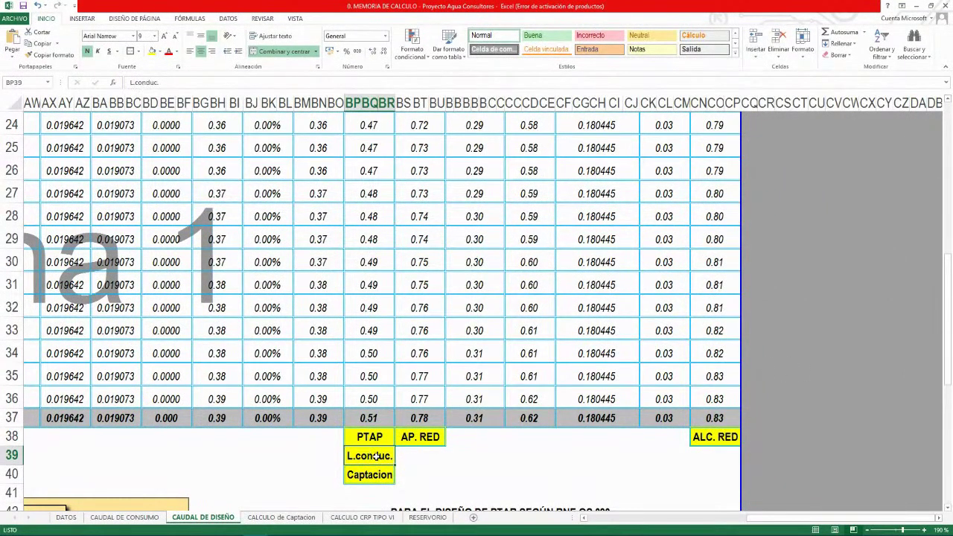
pyautogui.click(376, 477)
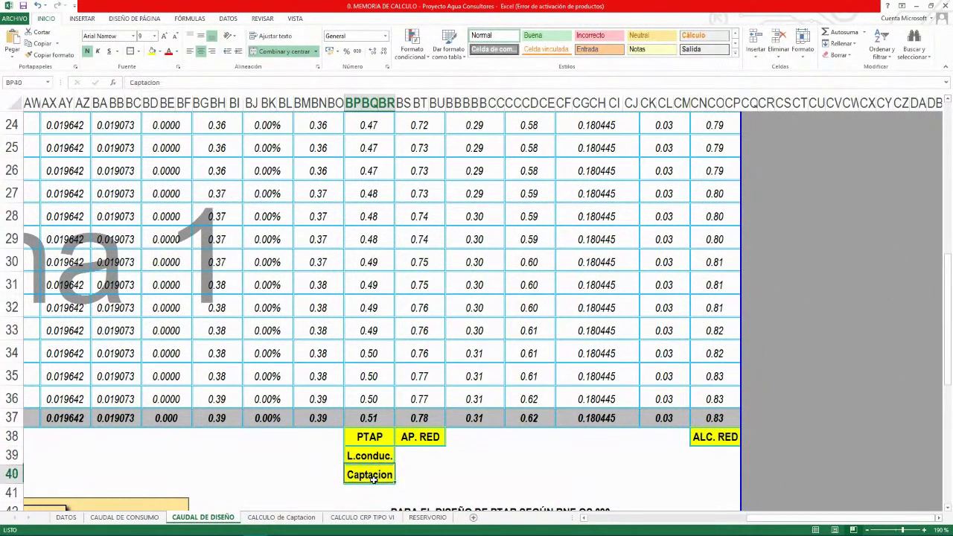
pyautogui.click(402, 451)
pyautogui.click(414, 441)
pyautogui.moveTo(438, 420); pyautogui.dragTo(384, 420)
pyautogui.moveTo(711, 417); pyautogui.dragTo(704, 438)
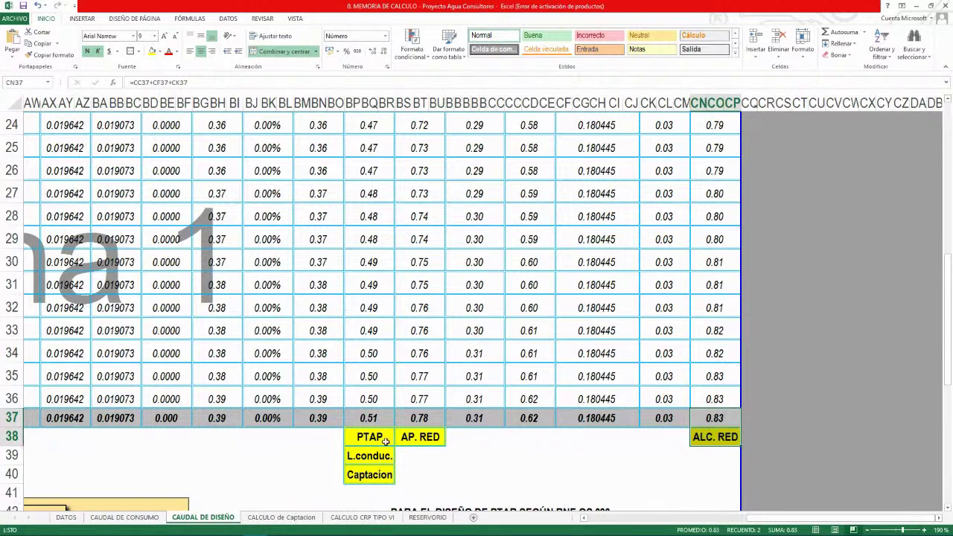
pyautogui.moveTo(365, 419); pyautogui.dragTo(401, 413)
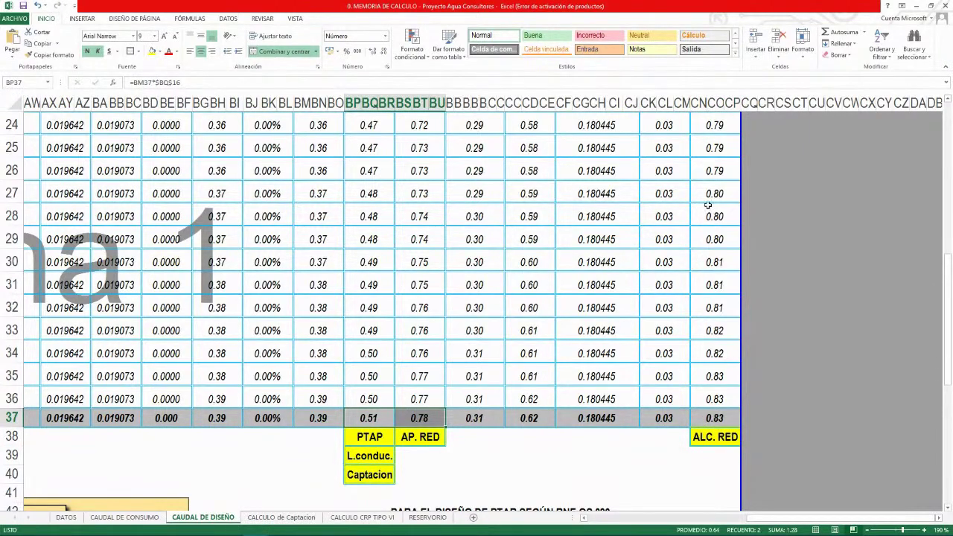
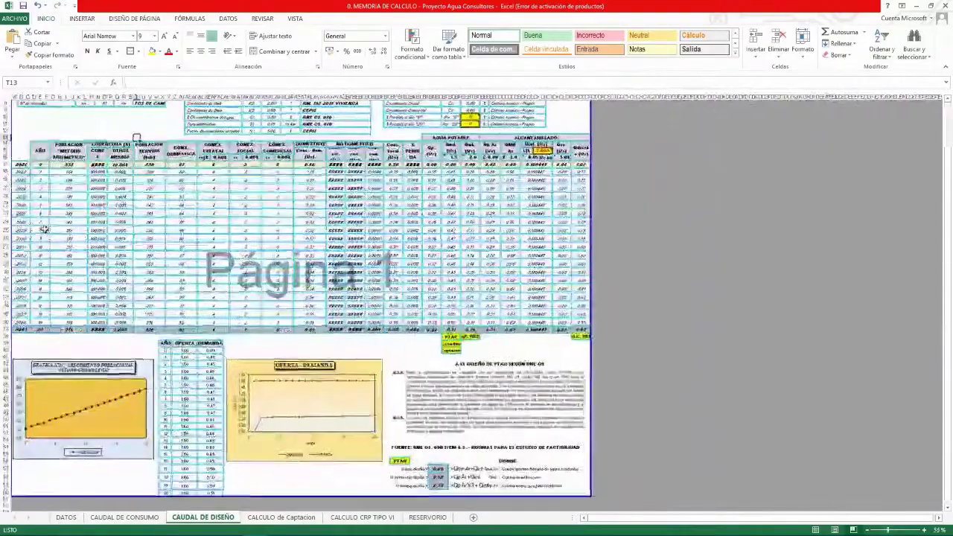
# Examine the DATOS DEL DISEÑO and PARAMETROS DE DISEÑO sections at the start of the sheet
pyautogui.scroll(5, 24, 192)
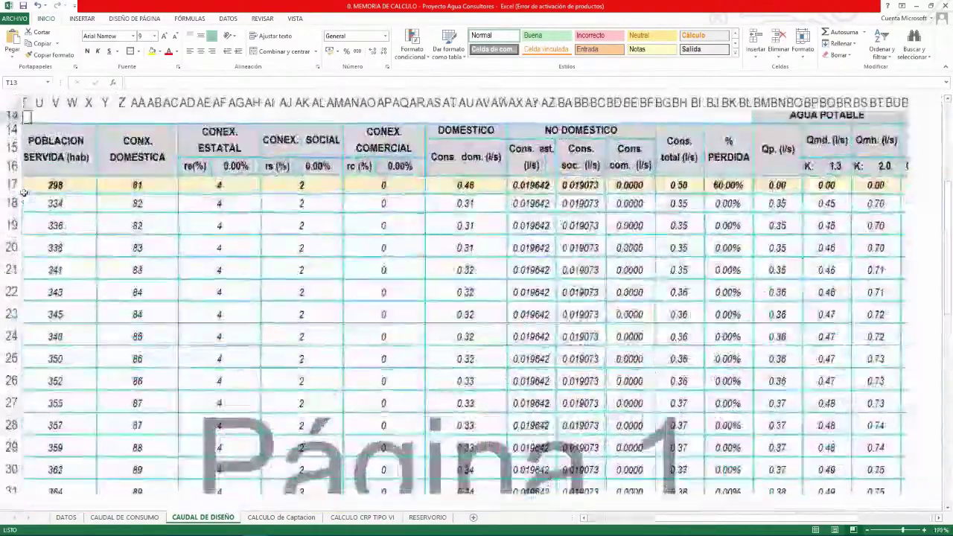
pyautogui.hscroll(-6, 694, 519)
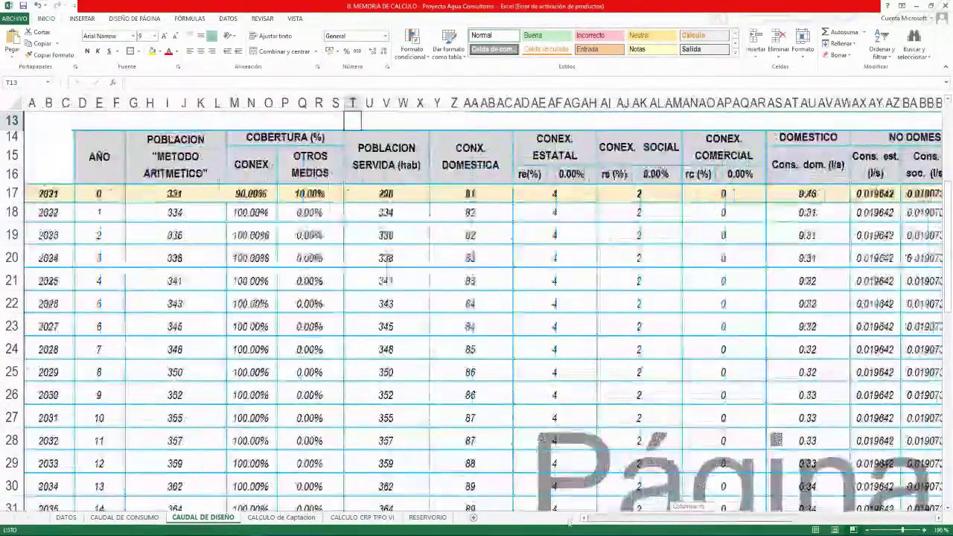
pyautogui.scroll(4, 173, 338)
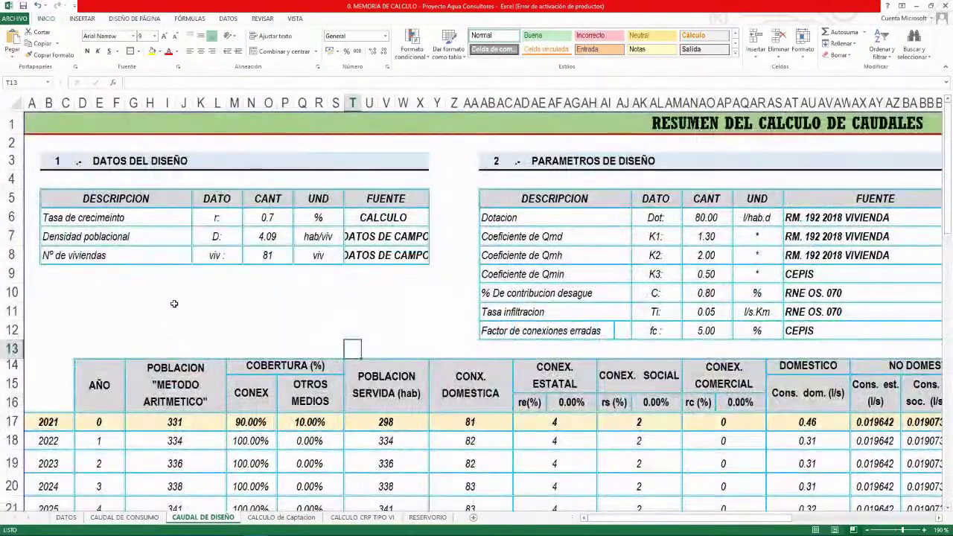
pyautogui.click(139, 149)
pyautogui.click(94, 158)
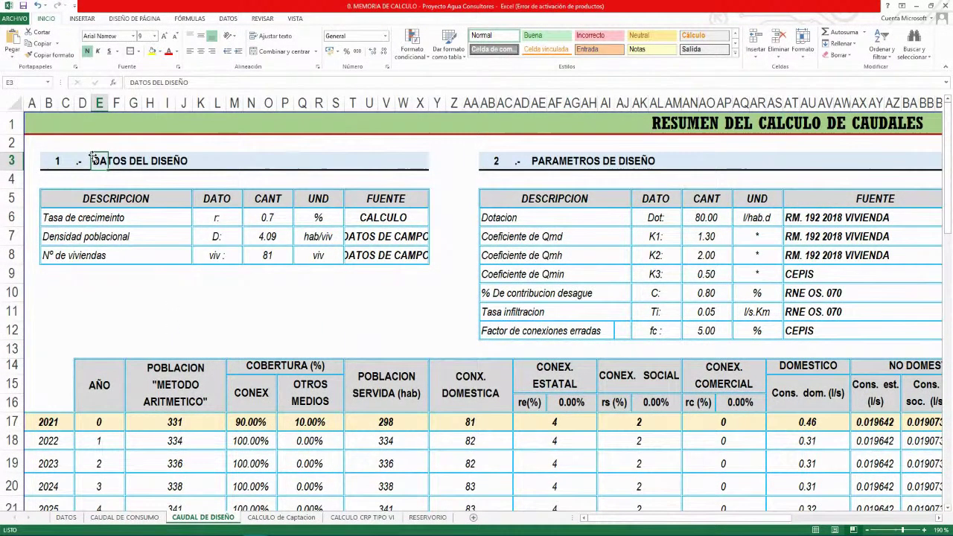
pyautogui.moveTo(128, 161); pyautogui.dragTo(322, 167)
pyautogui.moveTo(525, 160); pyautogui.dragTo(592, 162)
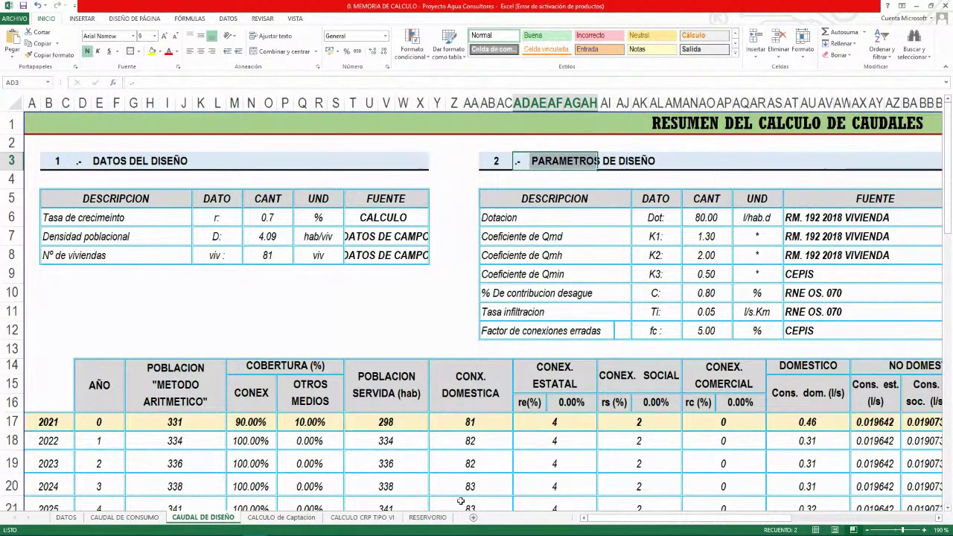
pyautogui.moveTo(605, 517)
pyautogui.mouseDown()
pyautogui.moveTo(707, 520)
pyautogui.moveTo(615, 525)
pyautogui.mouseUp()
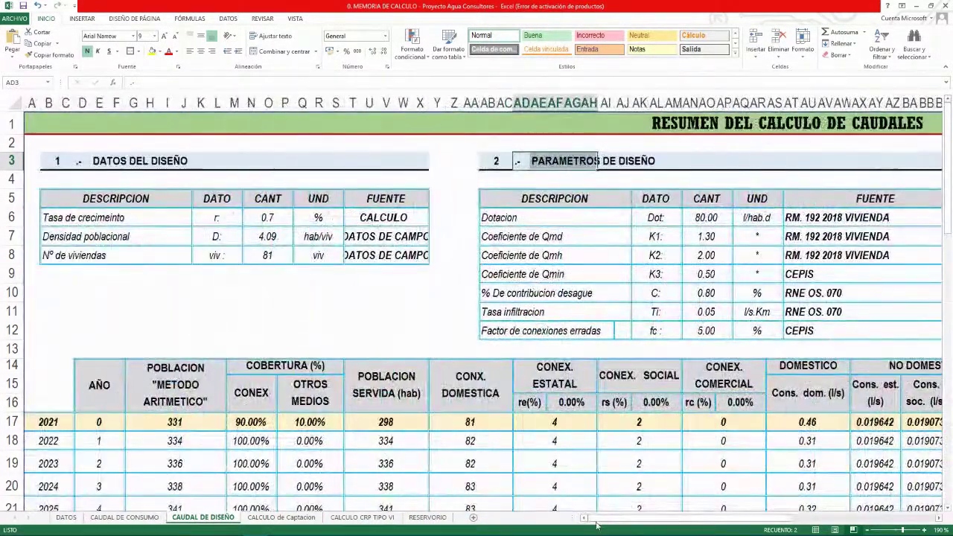
pyautogui.click(248, 311)
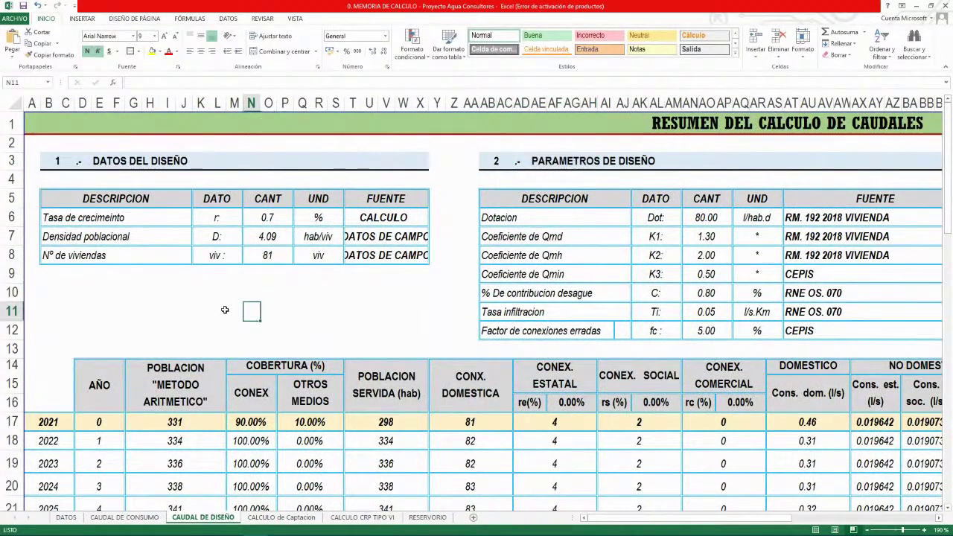
# In the DATOS DEL DISEÑO table, set the source of the growth rate to GEO PERU
pyautogui.click(102, 217)
pyautogui.click(257, 217)
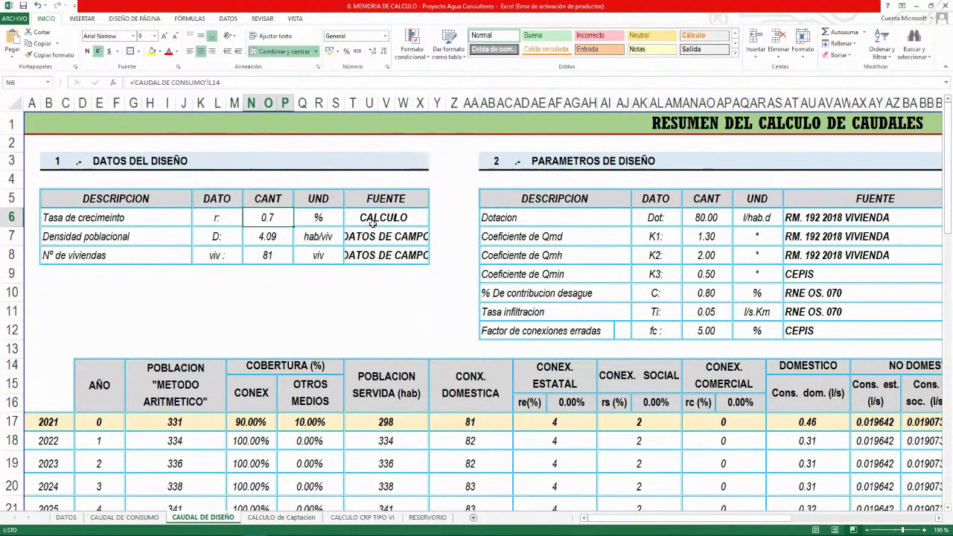
pyautogui.click(364, 217)
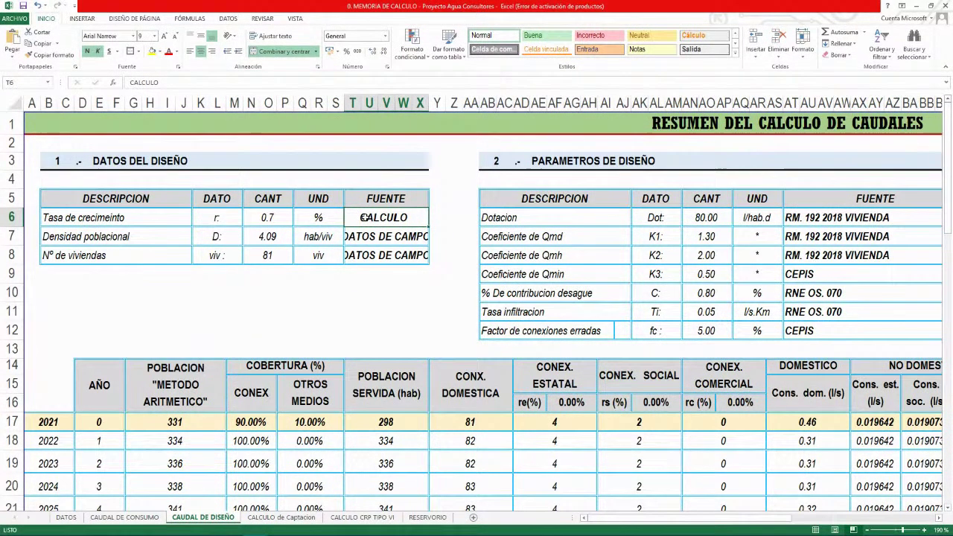
pyautogui.write('GEO PERU')
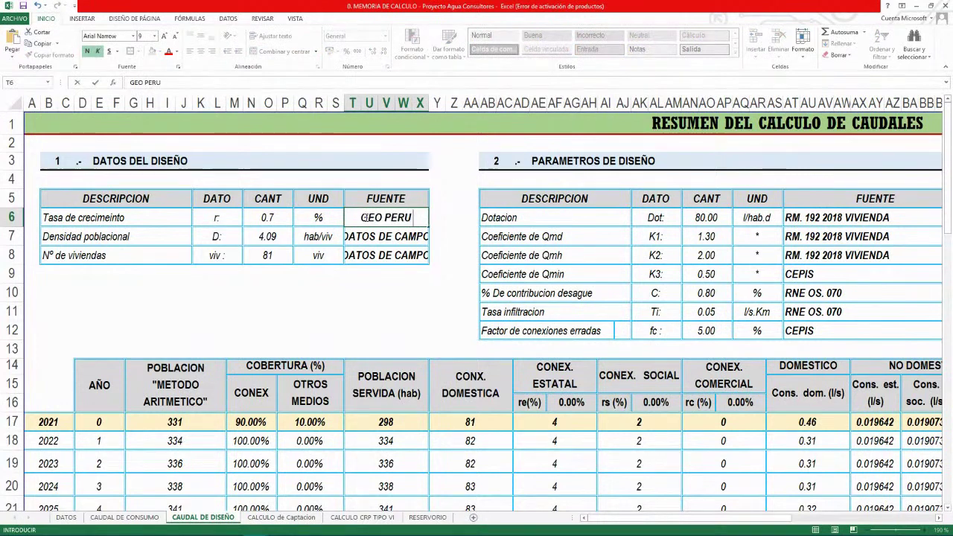
pyautogui.press('Return')
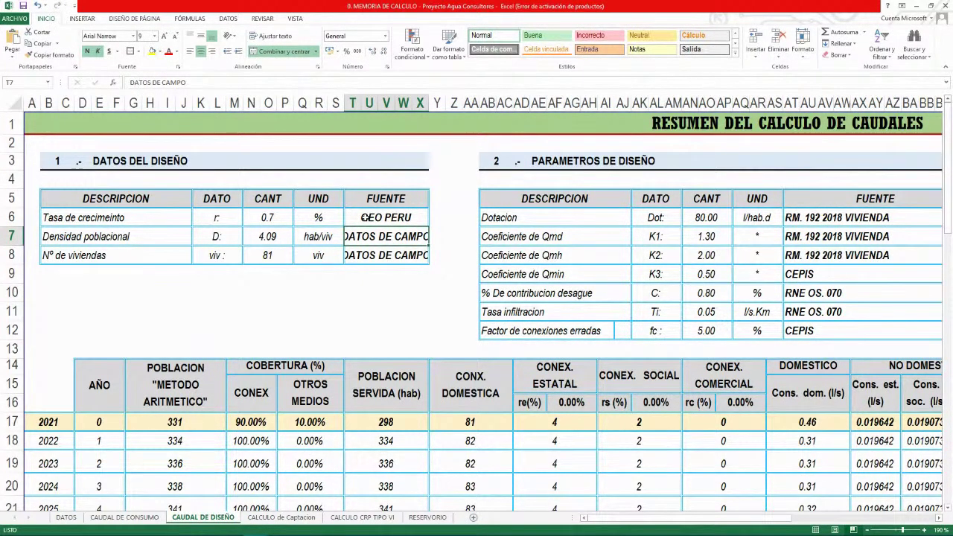
# Set the source of both the population density and the number of dwellings to PADRON DE USUARIOS
pyautogui.write('PADRON DE')
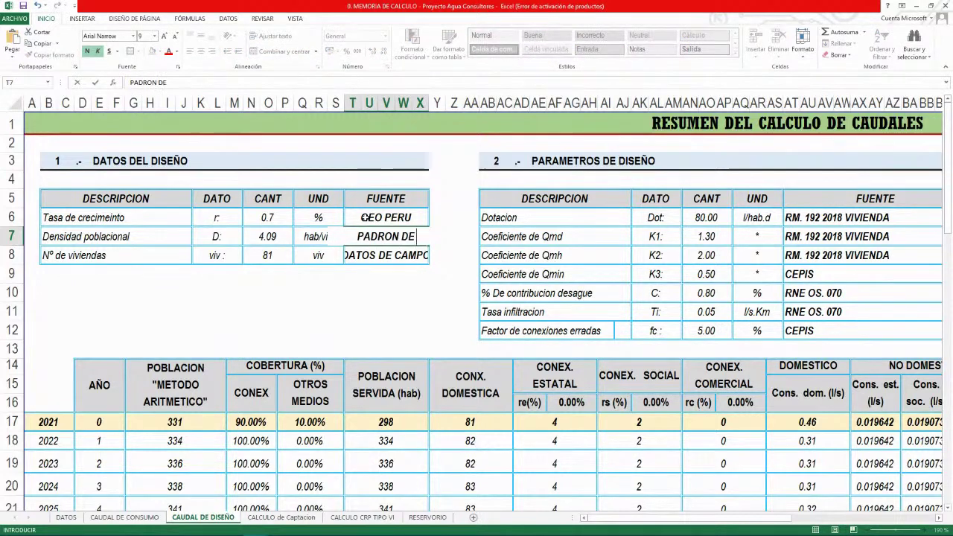
pyautogui.write(' USUARIOS')
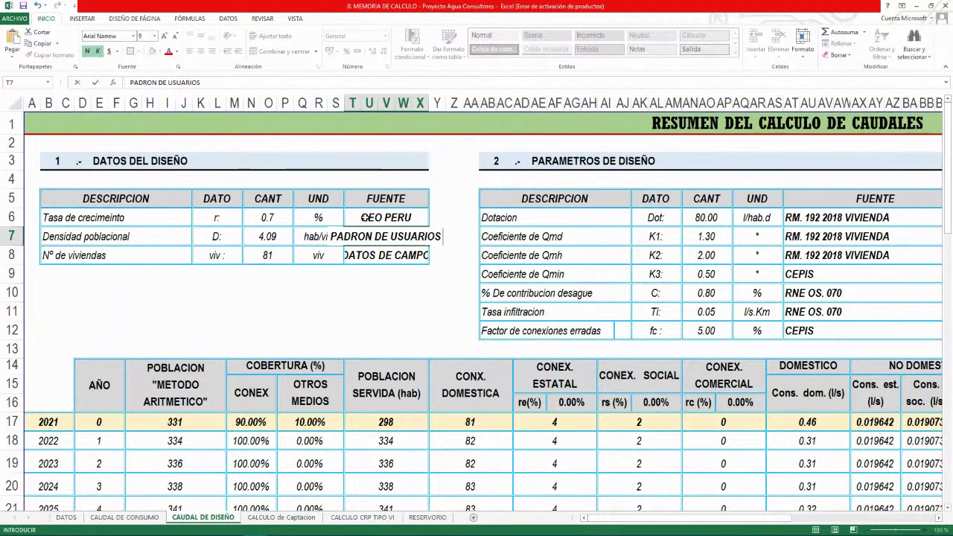
pyautogui.press('Return')
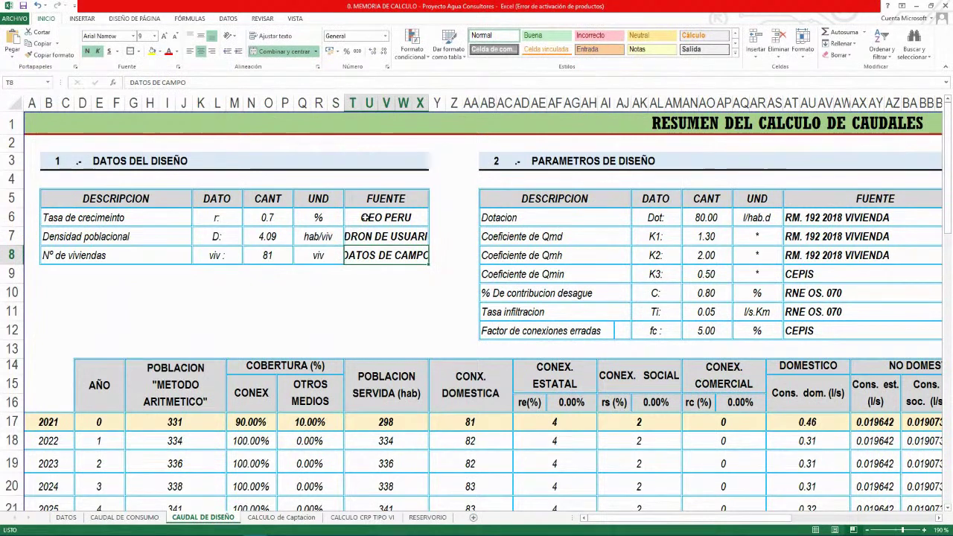
pyautogui.write('P')
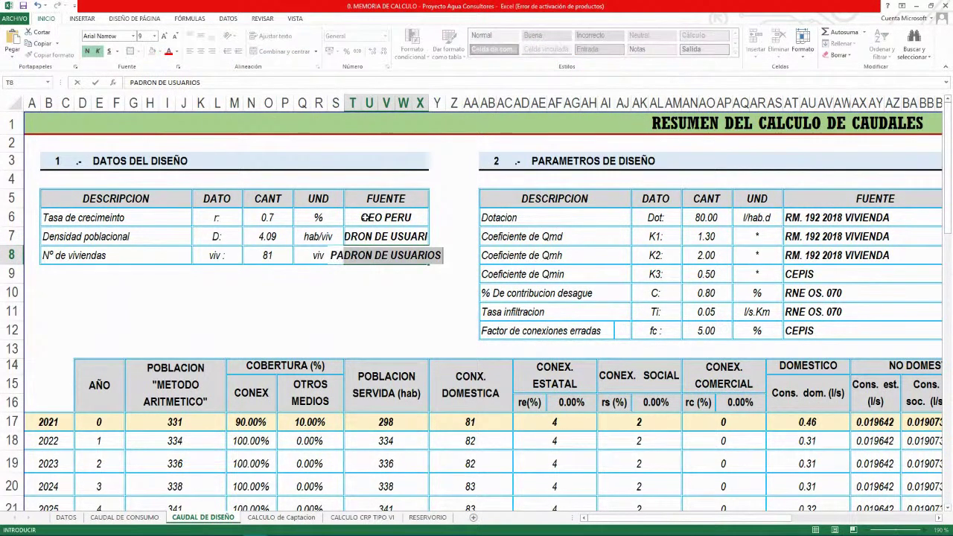
pyautogui.write('ADRON DE USUAR')
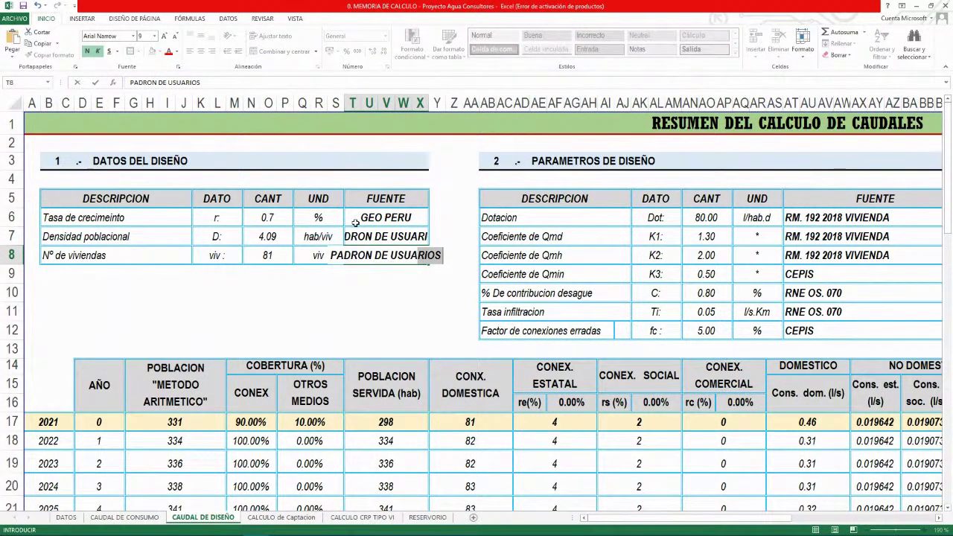
pyautogui.write('IOS')
pyautogui.press('Return')
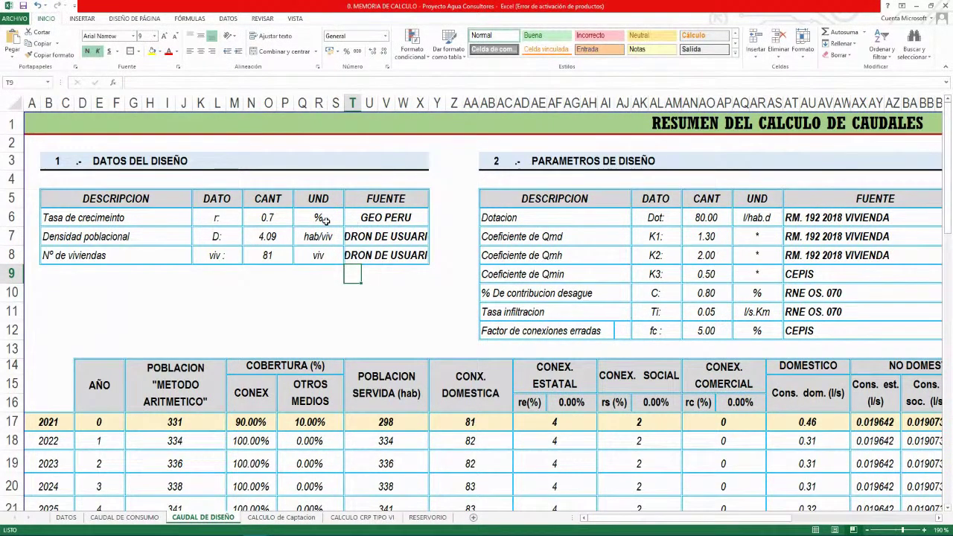
# Check the FUENTE column of the design data table, and examine the Dotacion value and source under PARAMETROS DE DISEÑO
pyautogui.click(269, 293)
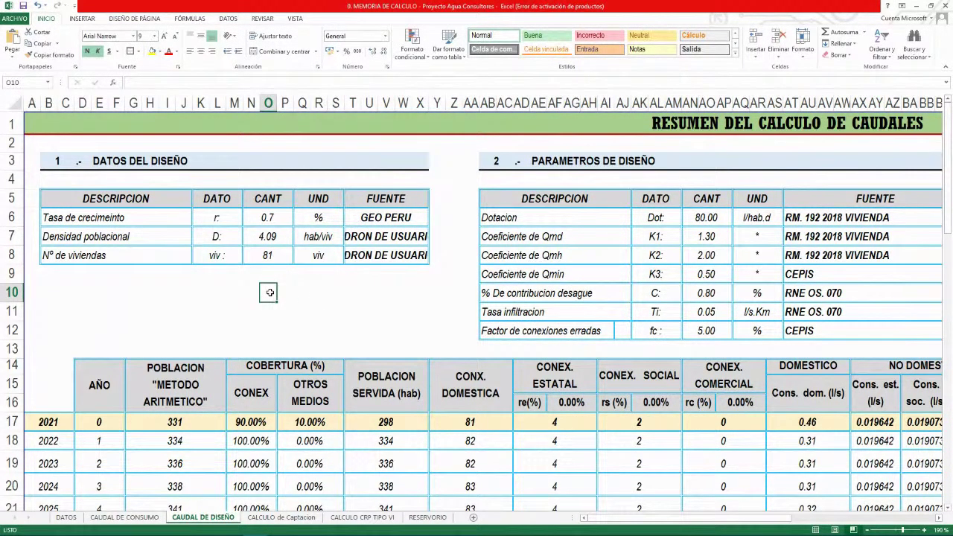
pyautogui.moveTo(363, 199); pyautogui.dragTo(362, 255)
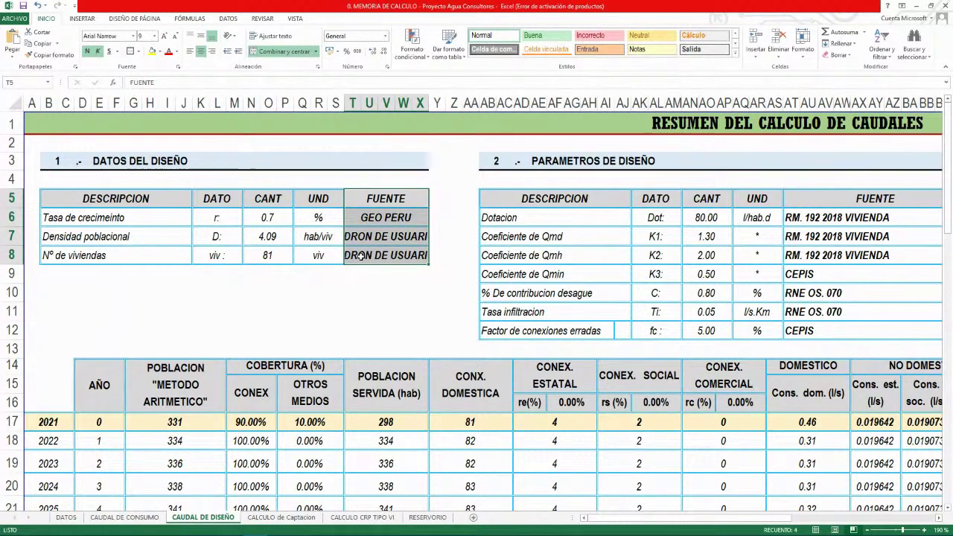
pyautogui.click(403, 312)
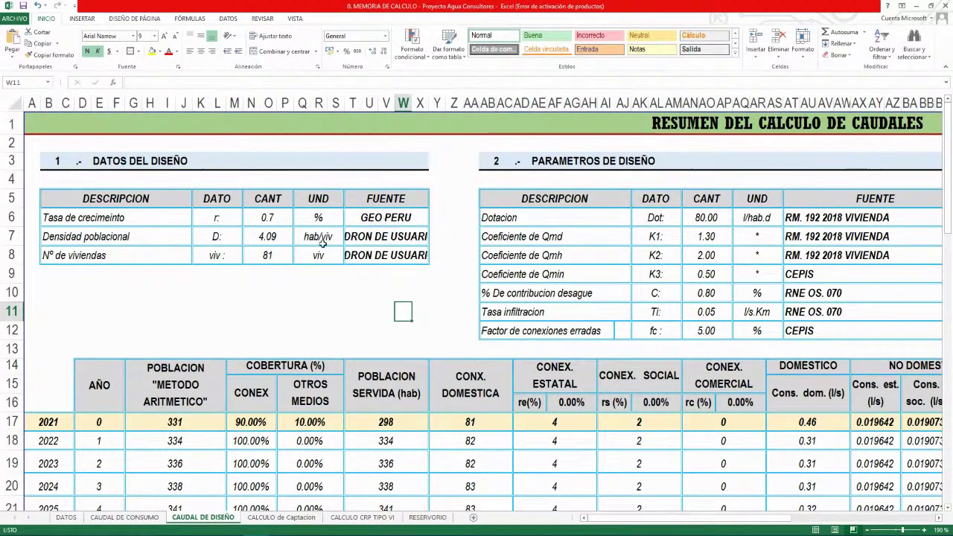
pyautogui.moveTo(605, 519); pyautogui.dragTo(688, 517)
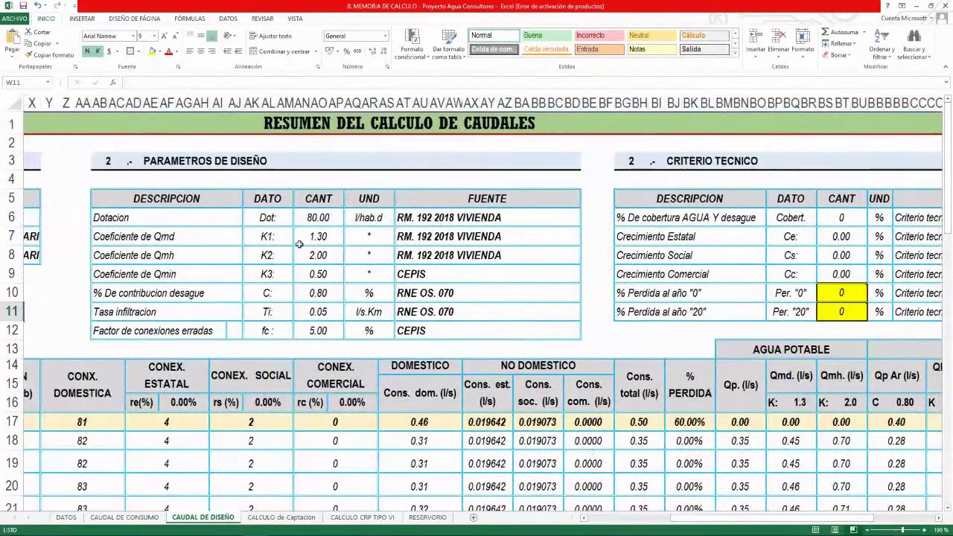
pyautogui.click(316, 218)
pyautogui.click(411, 219)
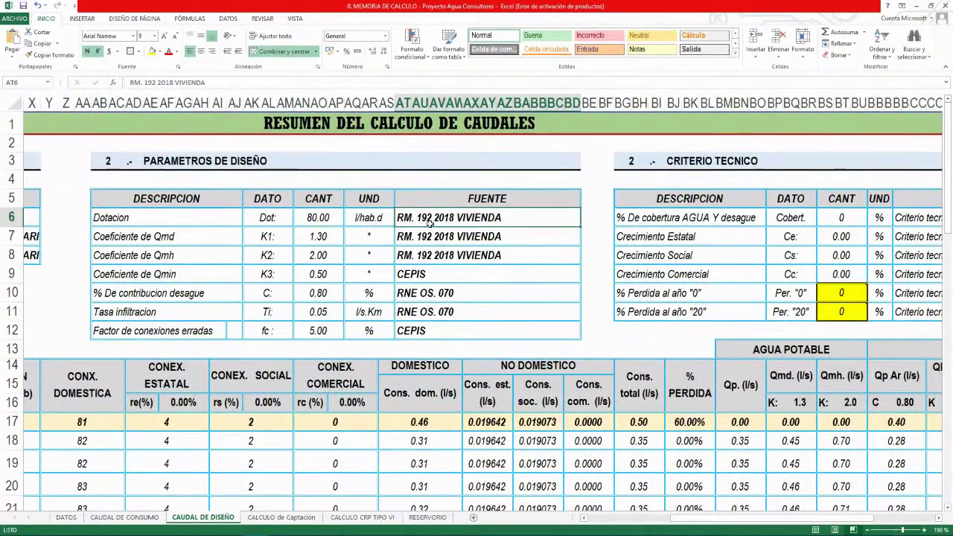
# Examine the K1 and K2 coefficients, sewage contribution, infiltration rate and wrong-connections factor under PARAMETROS DE DISEÑO, including the last row's source
pyautogui.click(213, 240)
pyautogui.click(282, 237)
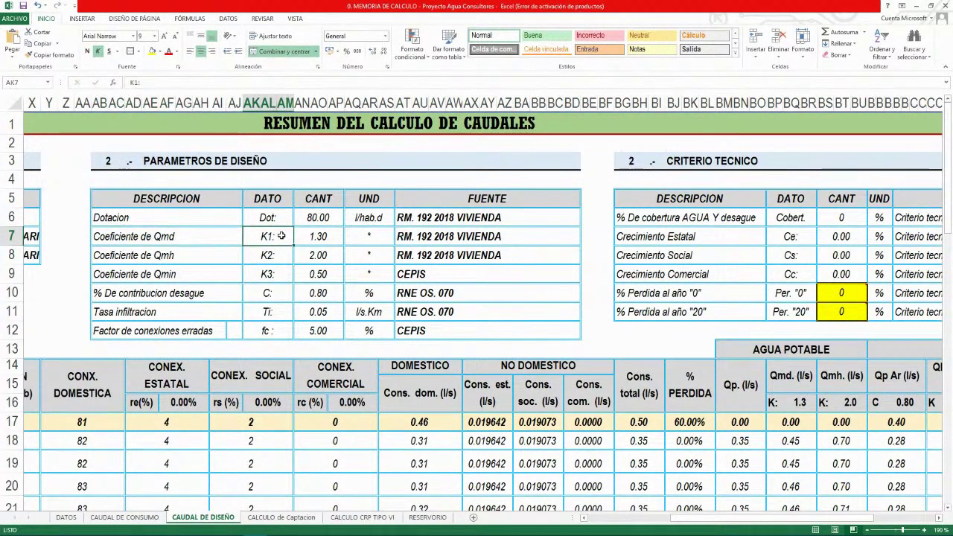
pyautogui.click(276, 257)
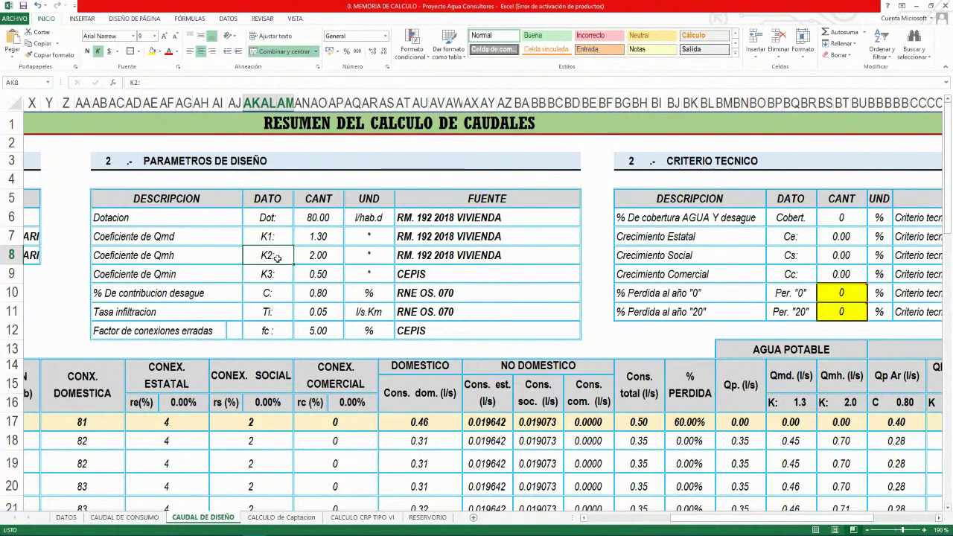
pyautogui.click(199, 296)
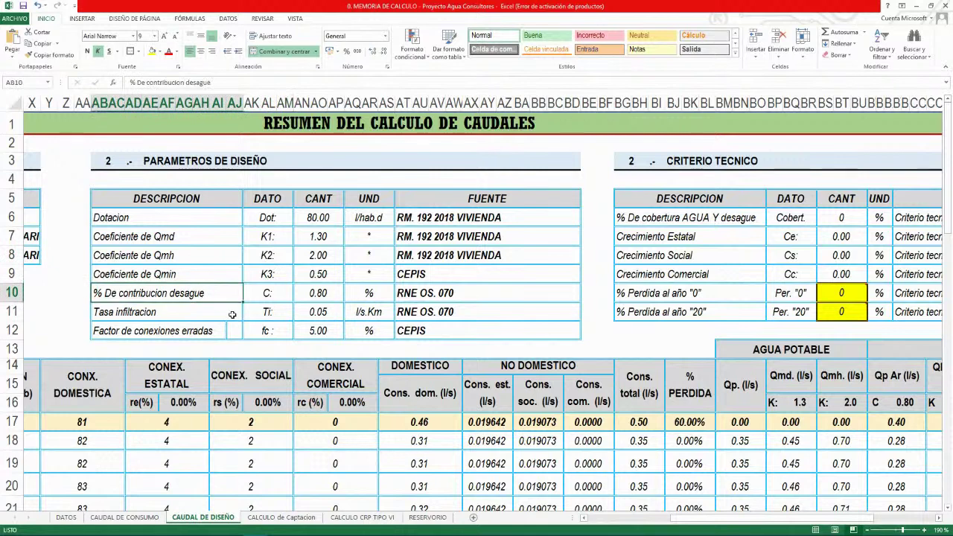
pyautogui.click(316, 295)
pyautogui.click(179, 328)
pyautogui.click(233, 314)
pyautogui.click(262, 312)
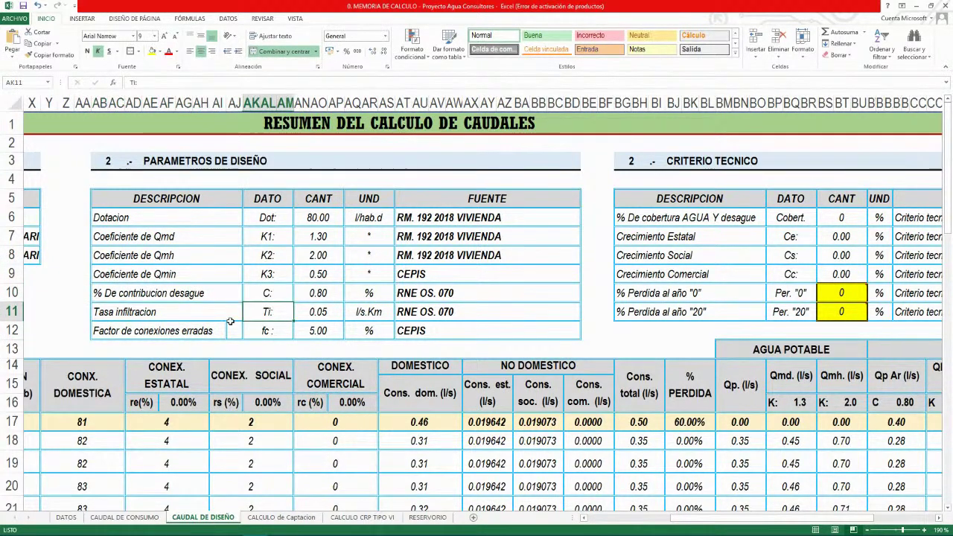
pyautogui.click(192, 333)
pyautogui.click(259, 333)
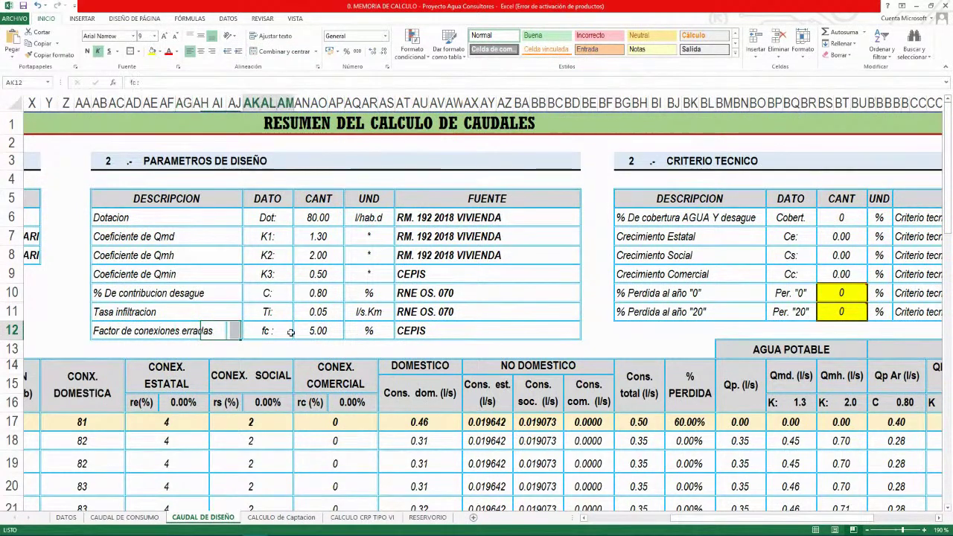
pyautogui.click(320, 332)
pyautogui.click(408, 331)
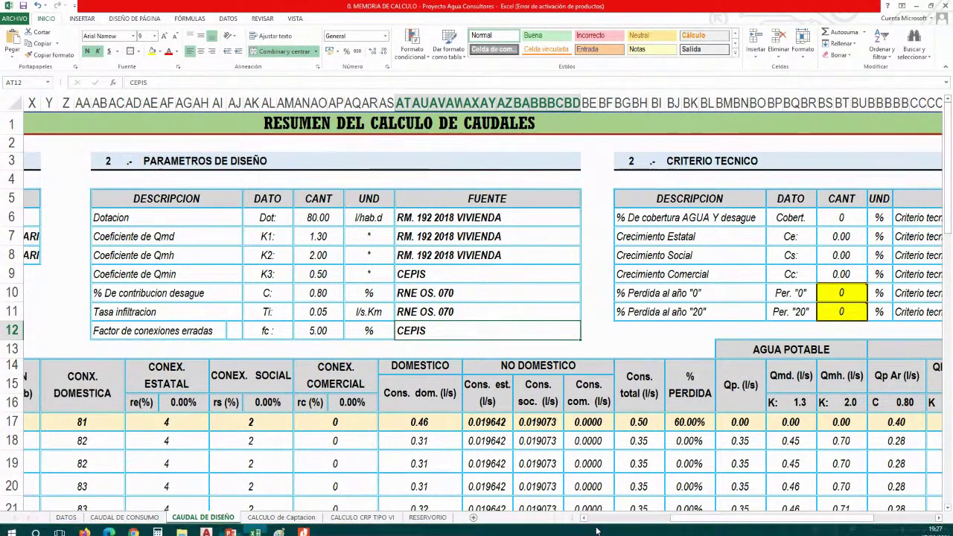
# In the CRITERIO TECNICO table, set the source of the water and sewer coverage percentage to "paDRON DE BENEFICIARIOS"
pyautogui.moveTo(675, 517); pyautogui.dragTo(721, 514)
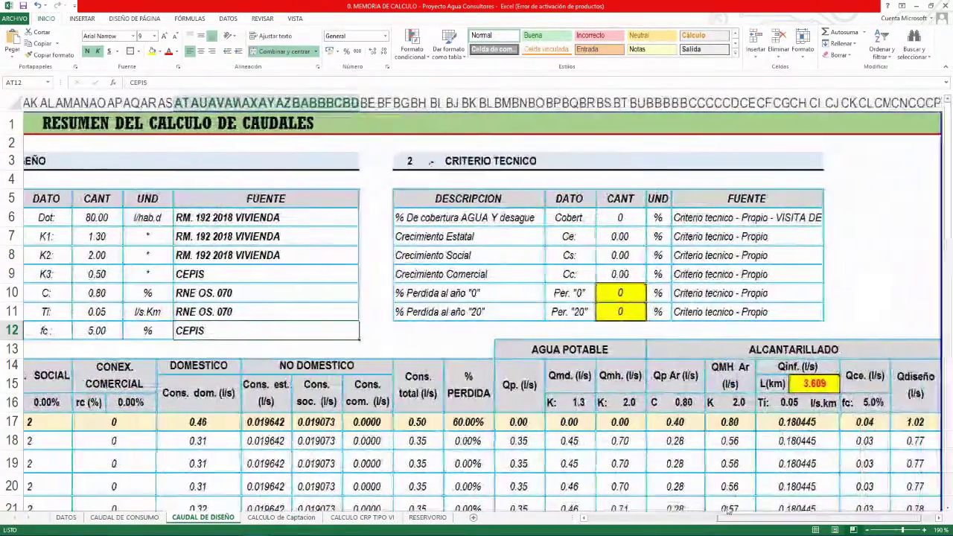
pyautogui.click(447, 274)
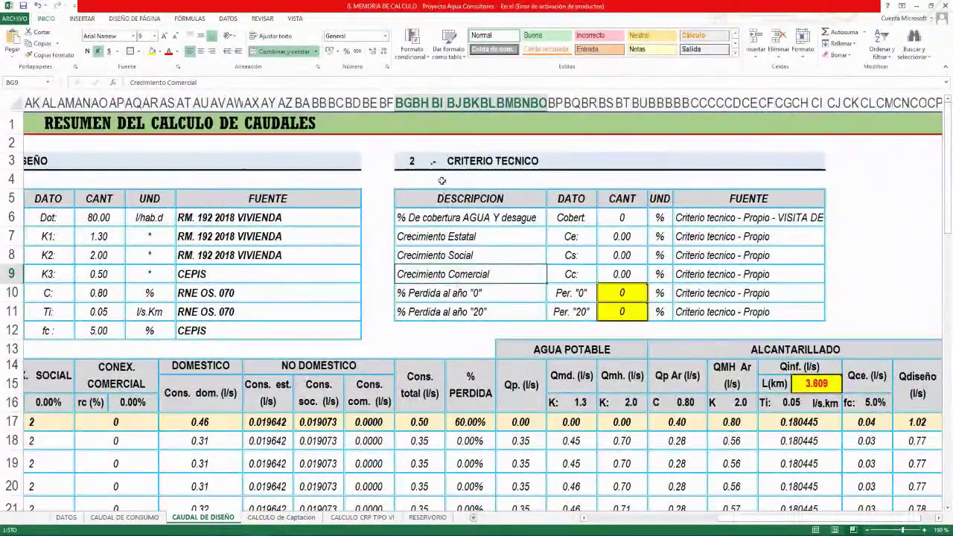
pyautogui.moveTo(447, 164); pyautogui.dragTo(530, 161)
pyautogui.click(492, 223)
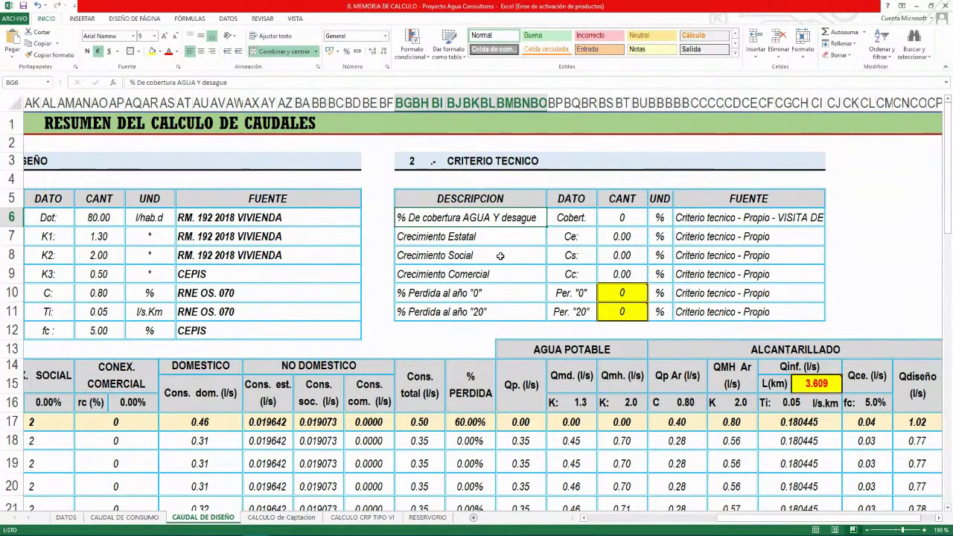
pyautogui.click(577, 217)
pyautogui.click(637, 219)
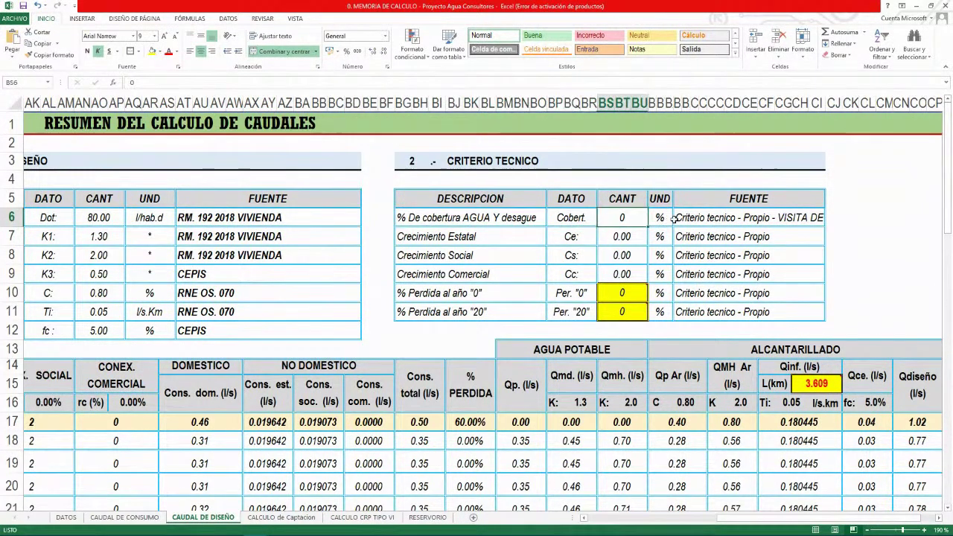
pyautogui.click(672, 222)
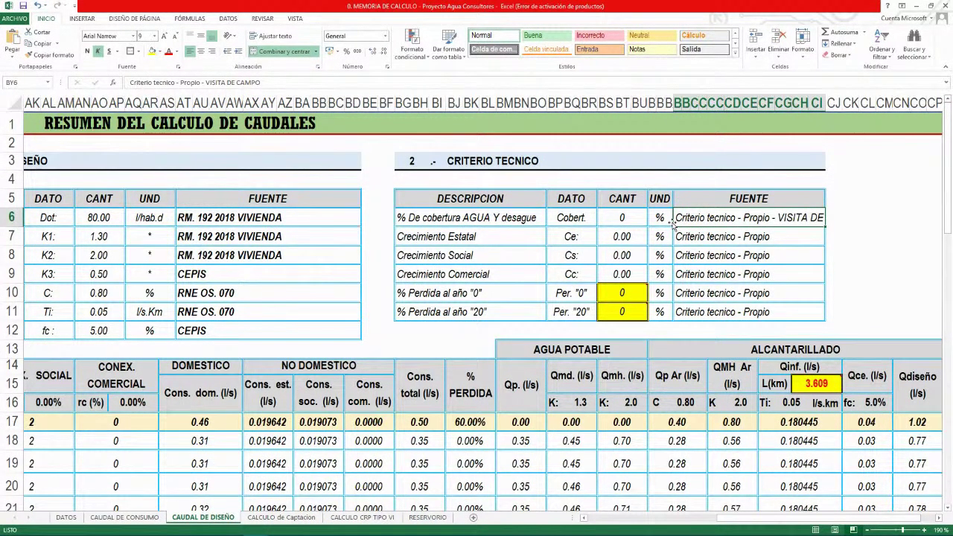
pyautogui.write('paDRON')
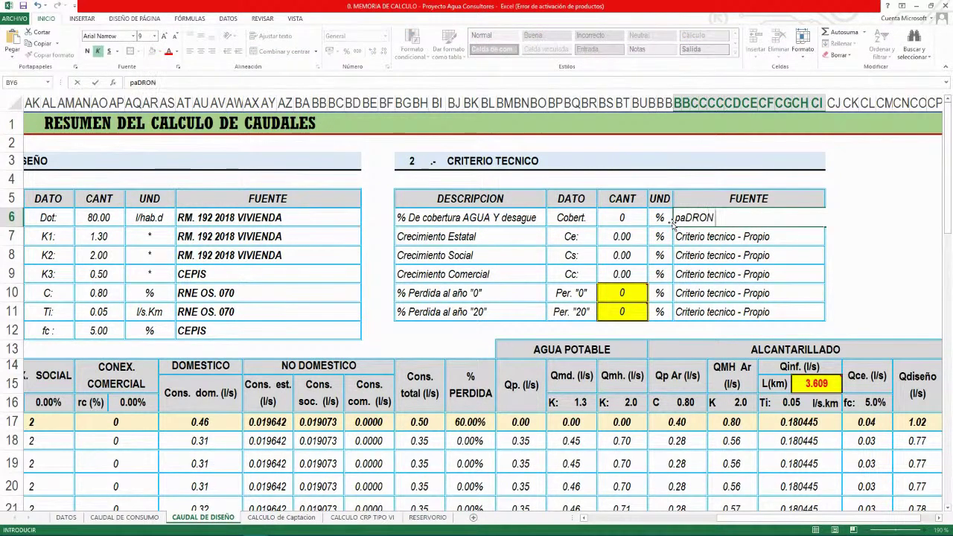
pyautogui.write(' DE BENEFI')
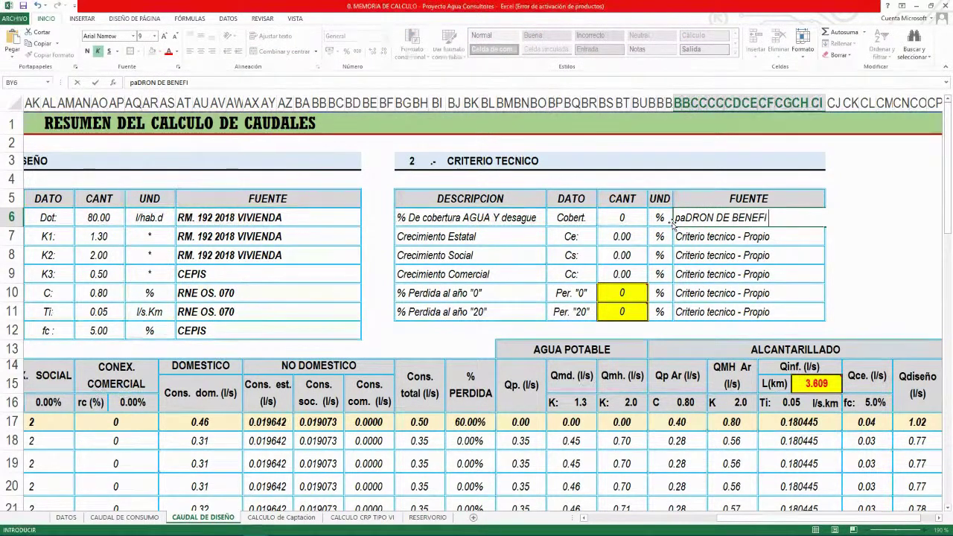
pyautogui.write('CIAFRIOS')
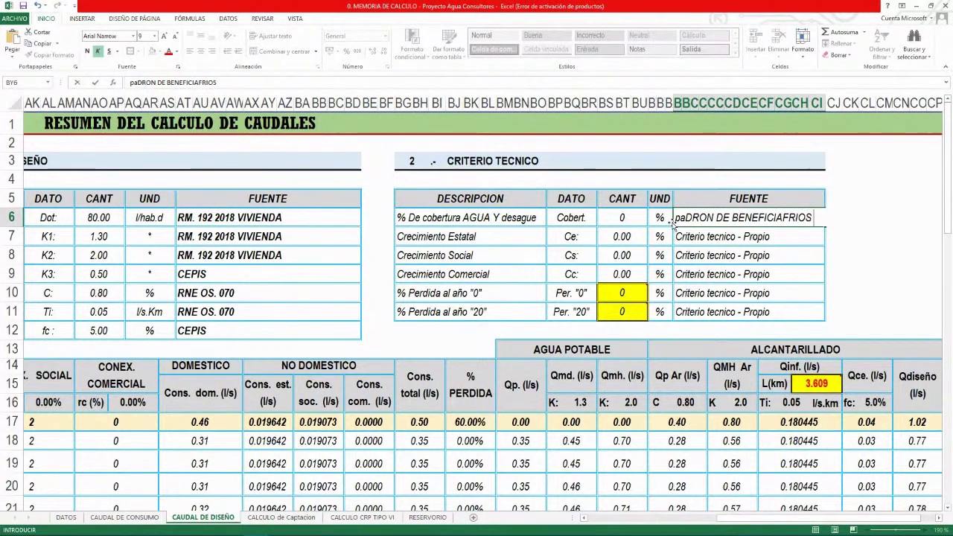
pyautogui.press('BackSpace')
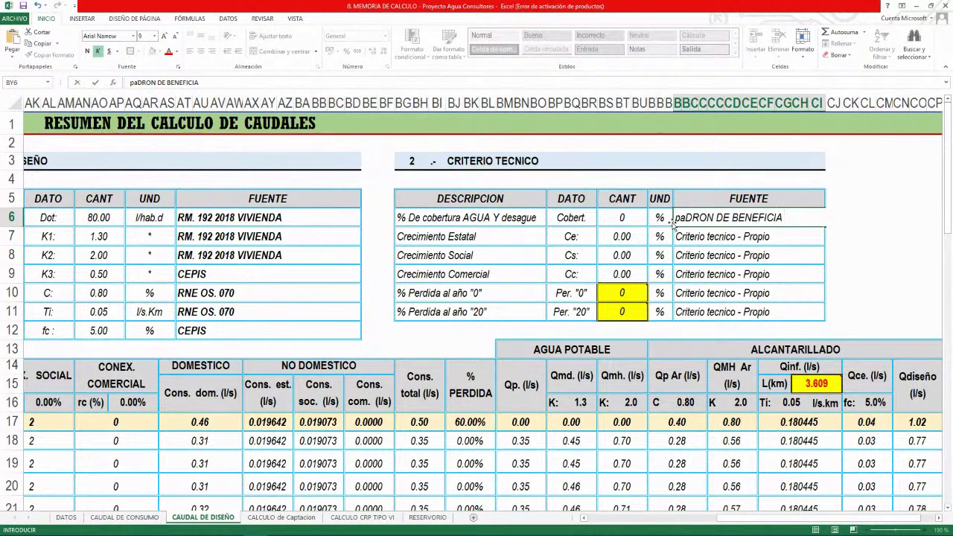
pyautogui.write('RIOS')
pyautogui.press('Return')
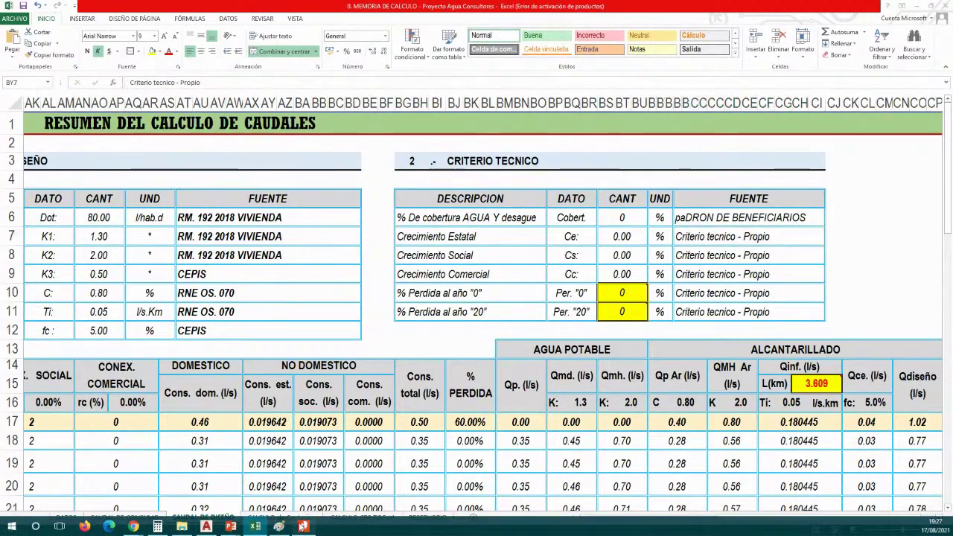
# Check the water and sanitation columns in the PADRON OK PDF in Nitro Pro, and set the coverage percentage in the Excel workbook to 80
pyautogui.click(303, 528)
pyautogui.scroll(3, 508, 319)
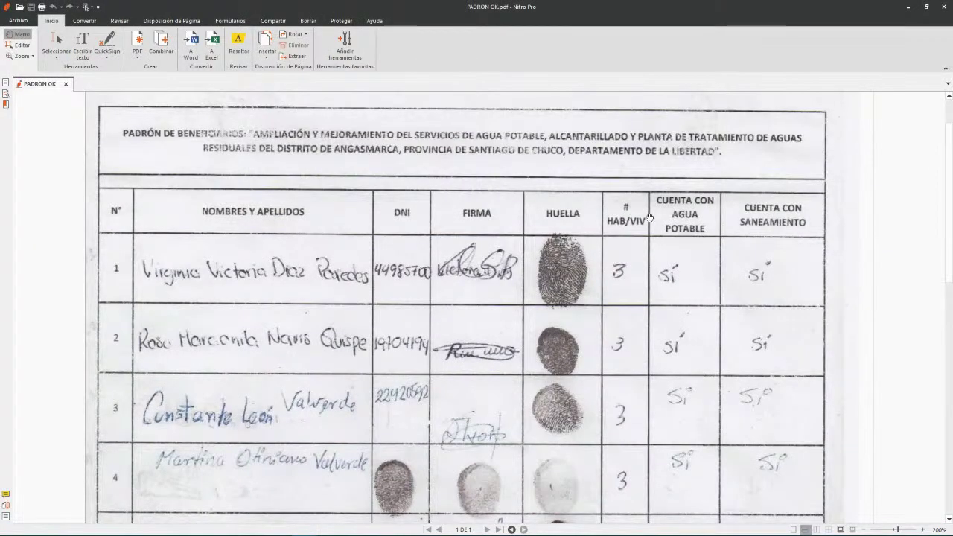
pyautogui.scroll(-1, 696, 228)
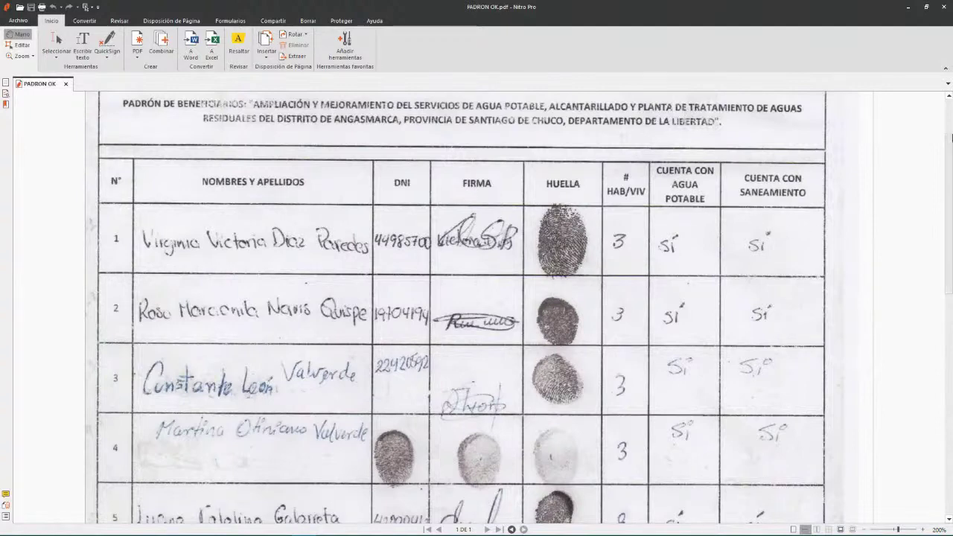
pyautogui.click(907, 6)
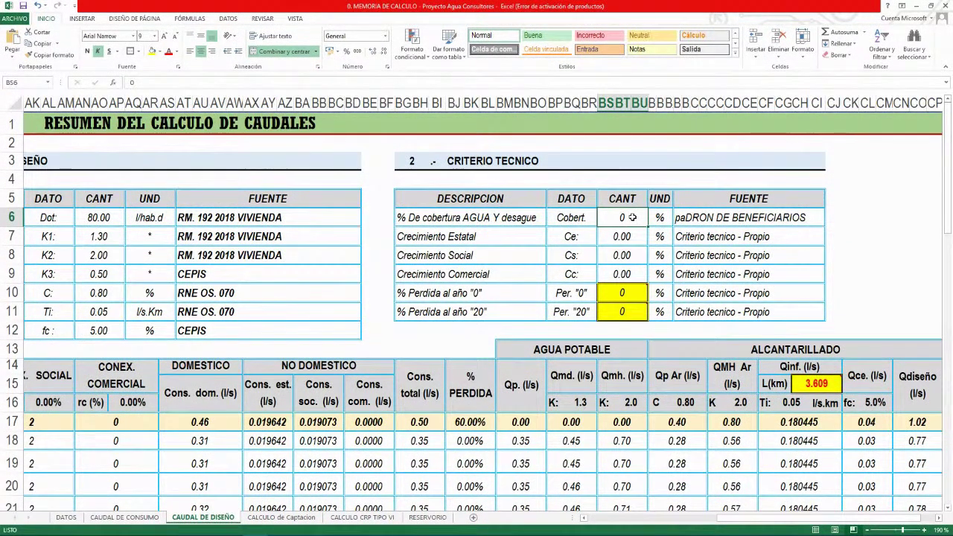
pyautogui.write('80')
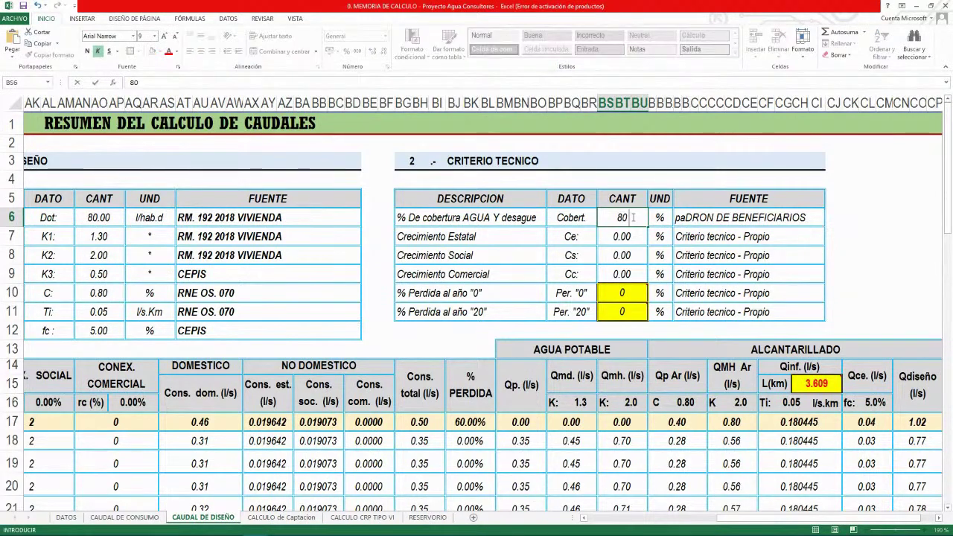
pyautogui.press('Return')
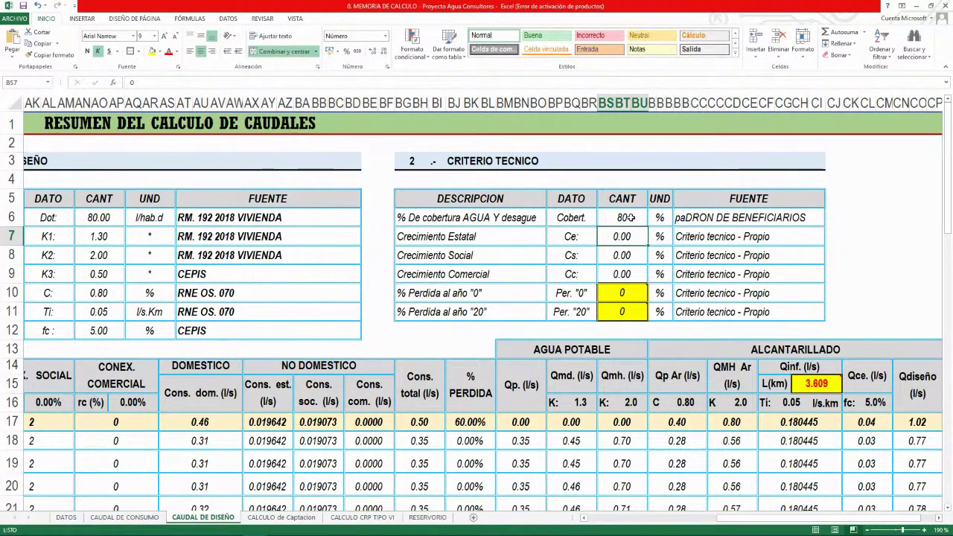
# Examine the state and commercial growth rows and the year 0 loss row with its cell comment under CRITERIO TECNICO
pyautogui.click(490, 242)
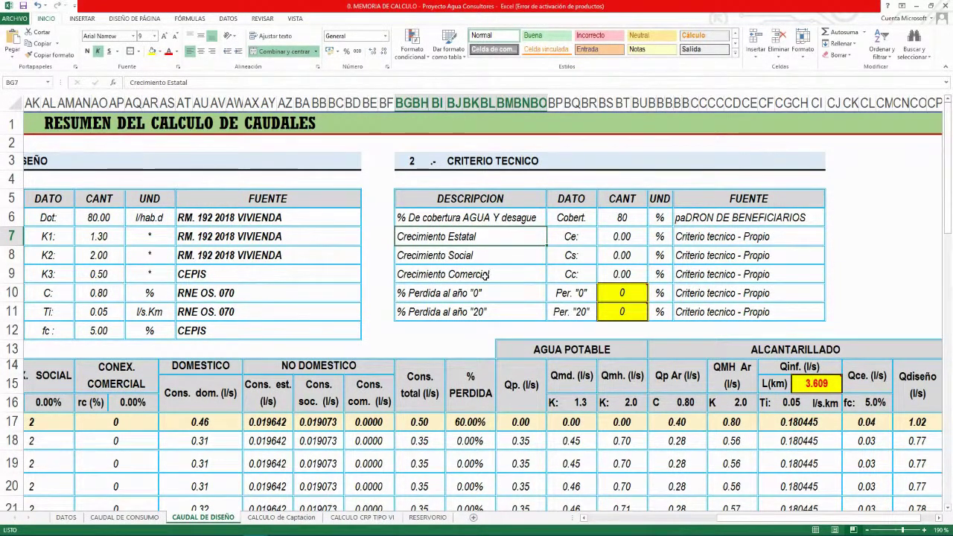
pyautogui.click(484, 276)
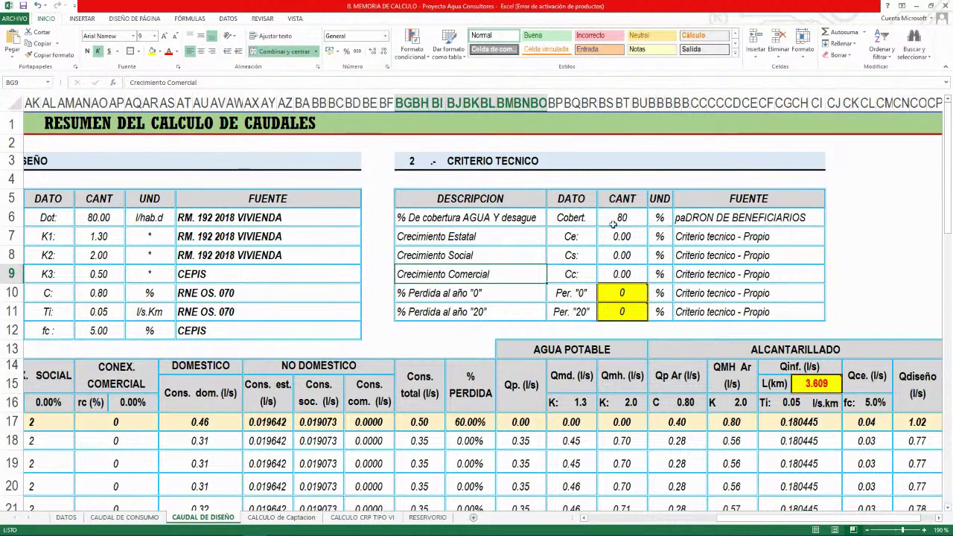
pyautogui.click(518, 242)
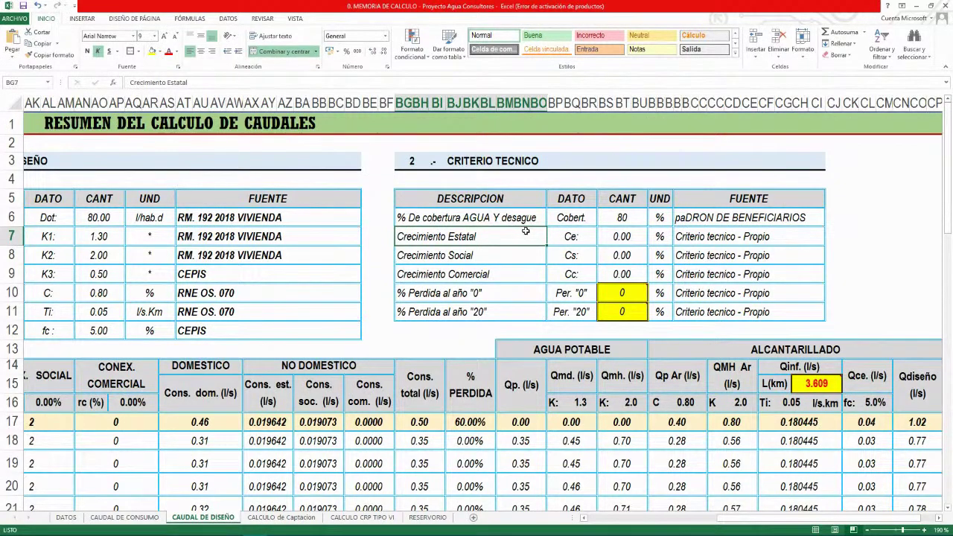
pyautogui.click(500, 293)
pyautogui.click(610, 297)
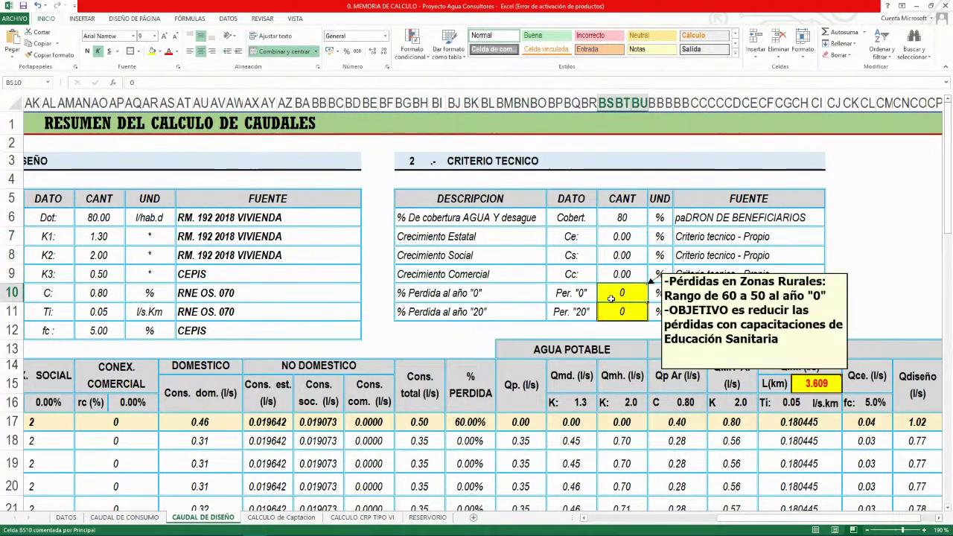
pyautogui.click(508, 300)
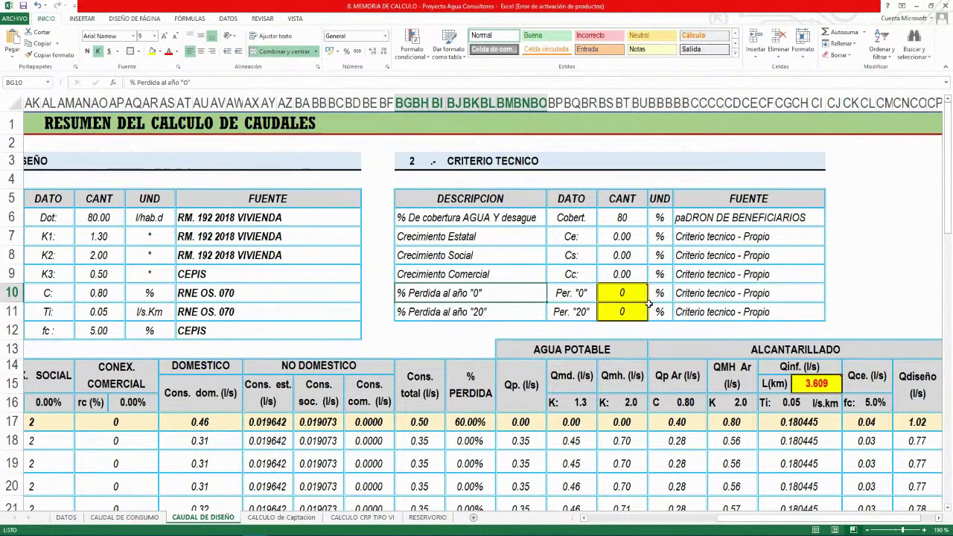
pyautogui.scroll(-2, 871, 242)
pyautogui.scroll(1, 870, 242)
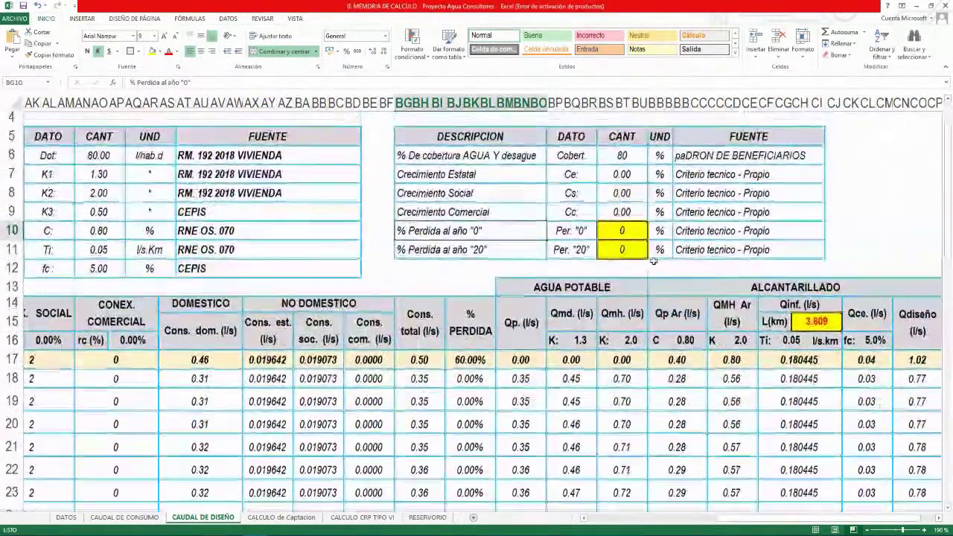
pyautogui.click(868, 237)
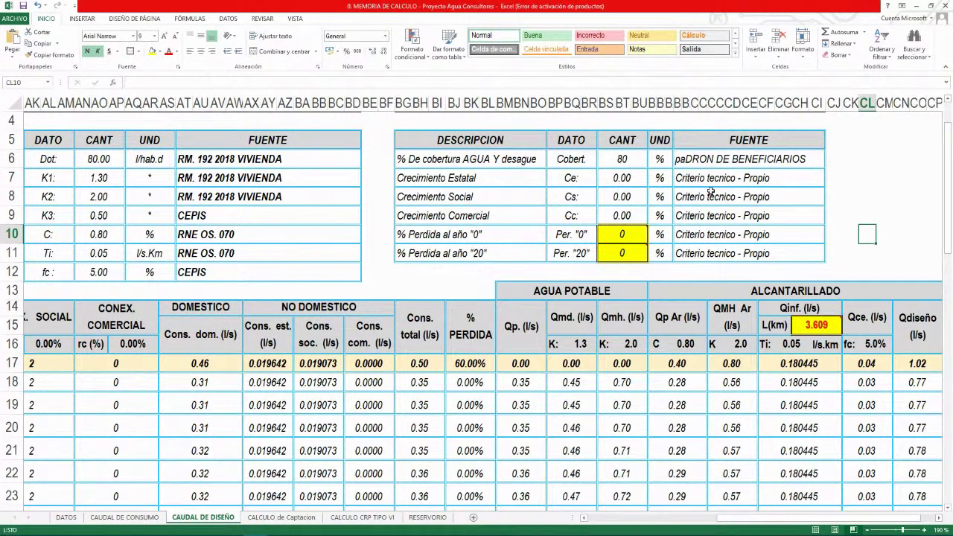
pyautogui.scroll(-2, 719, 273)
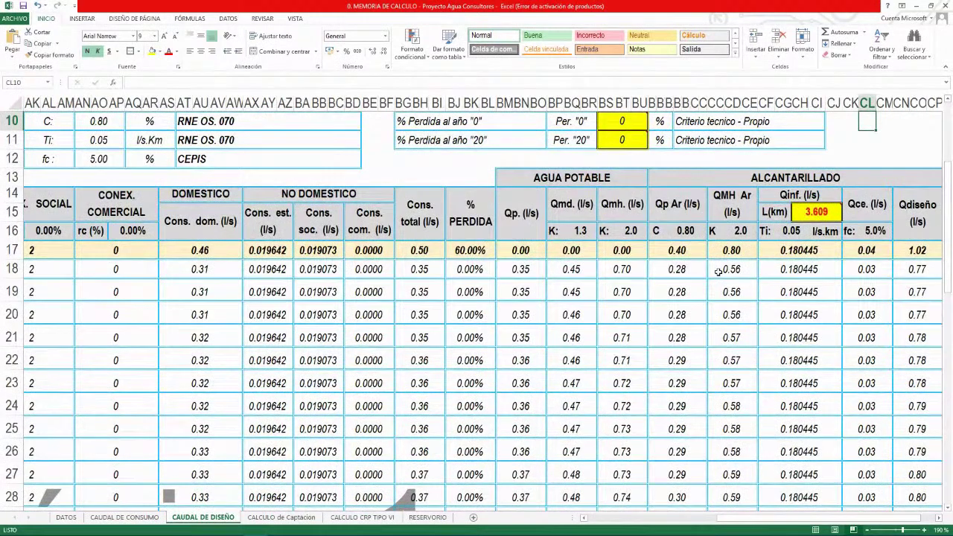
pyautogui.scroll(3, 717, 271)
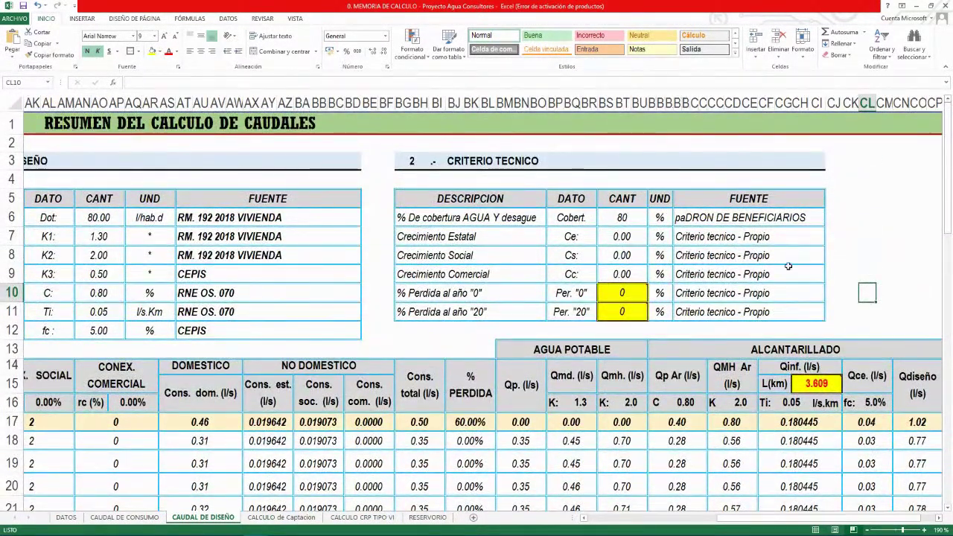
pyautogui.click(840, 238)
pyautogui.click(841, 260)
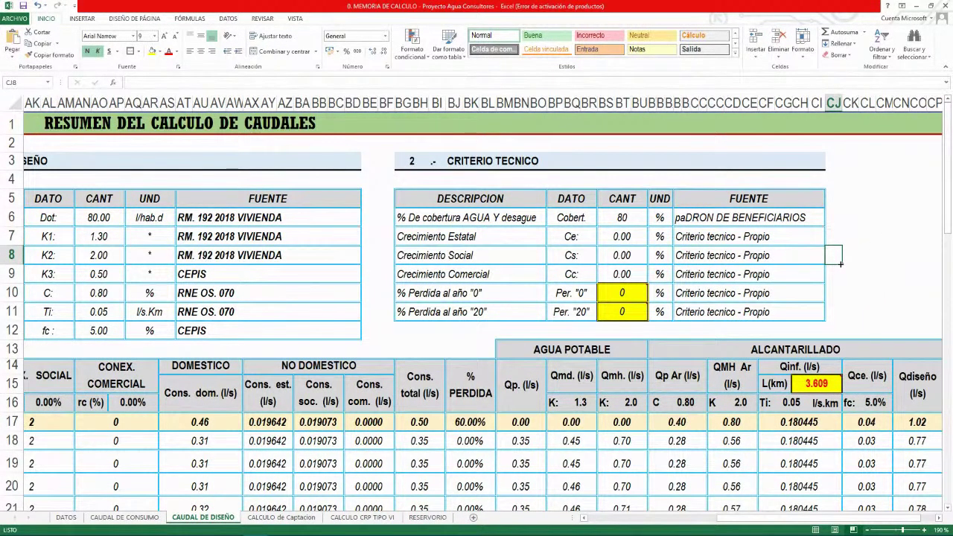
pyautogui.click(846, 275)
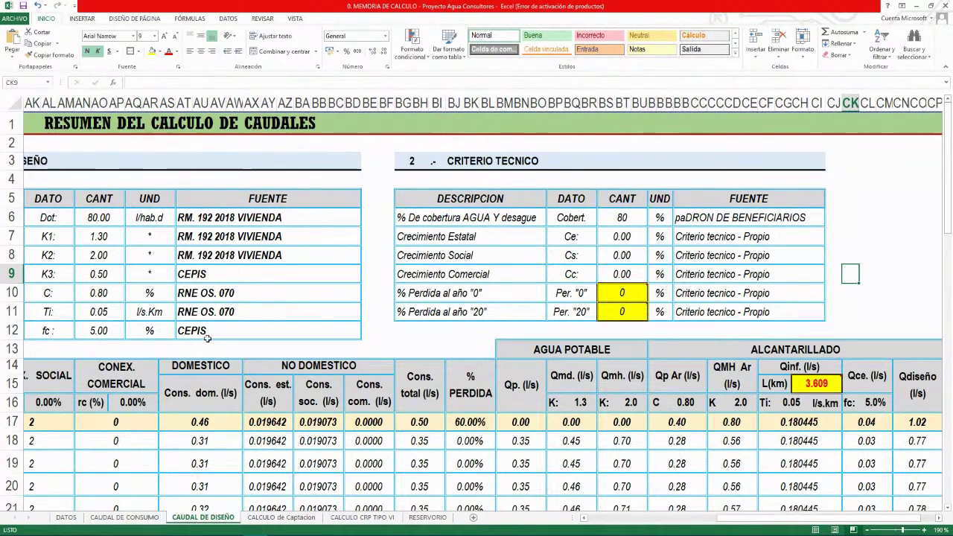
# Examine the first rows of the yearly flow table, comparing calendar years 2021 and 2022 with their AÑO numbers
pyautogui.scroll(-2, 208, 472)
pyautogui.scroll(2, 165, 327)
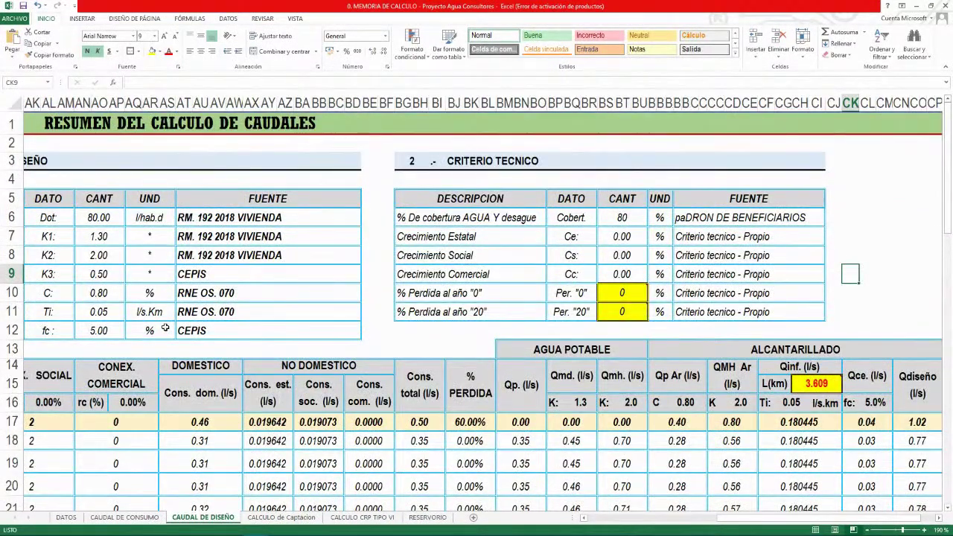
pyautogui.scroll(-3, 278, 319)
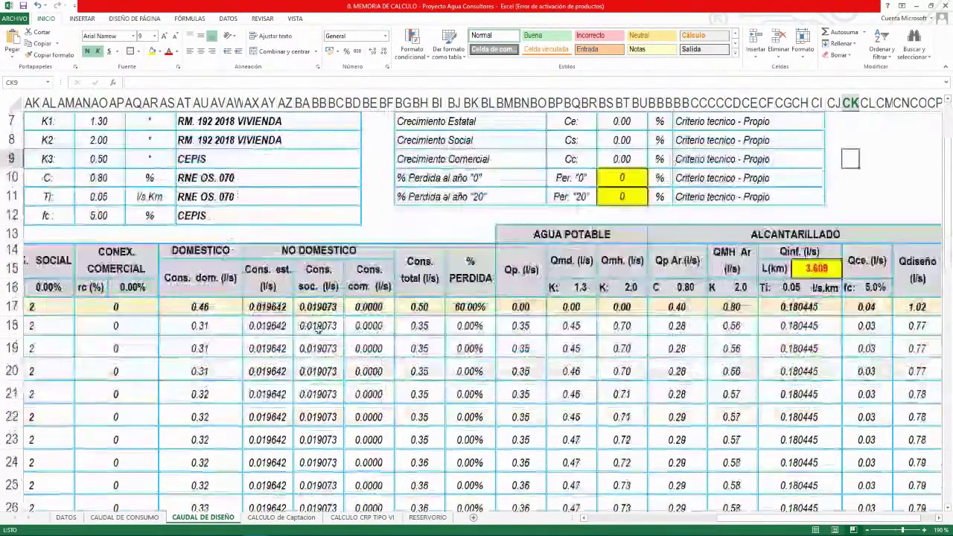
pyautogui.moveTo(739, 521); pyautogui.dragTo(508, 520)
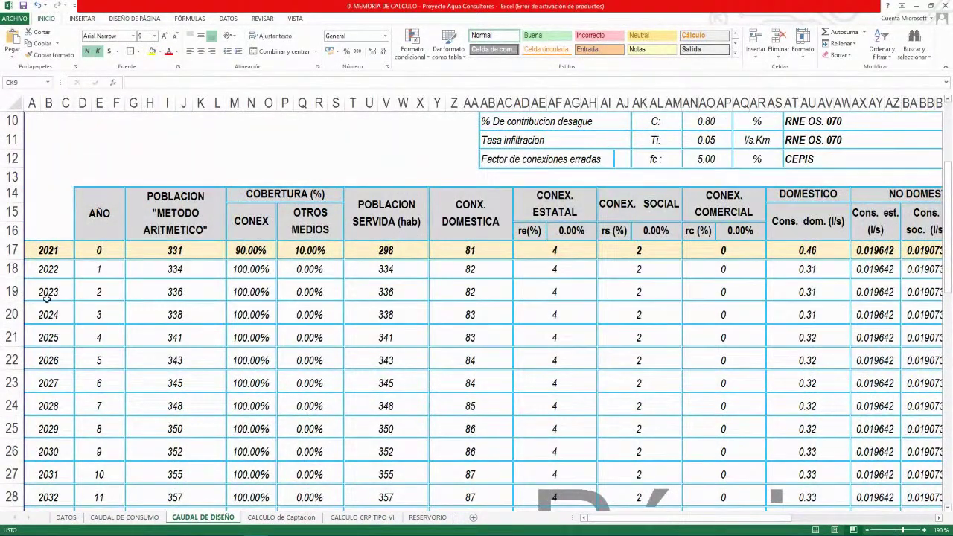
pyautogui.click(50, 252)
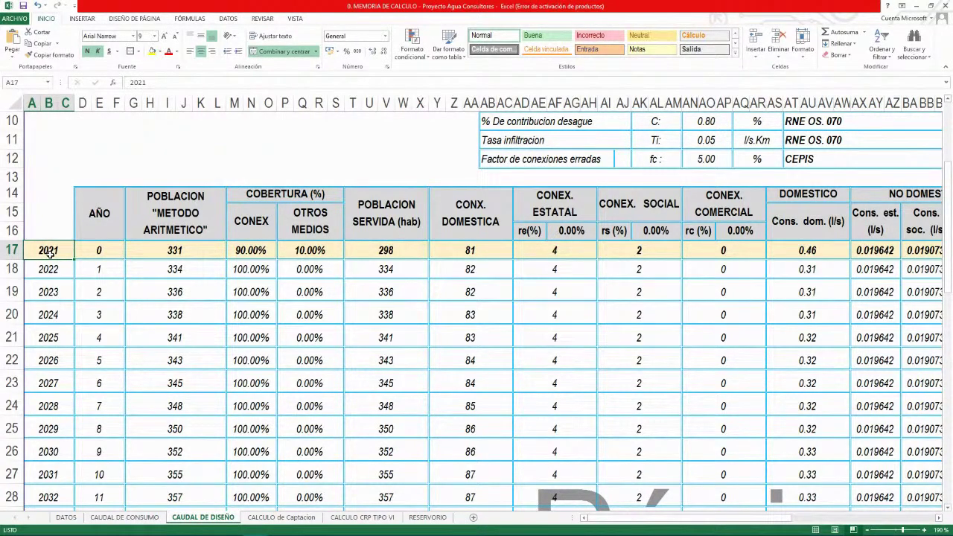
pyautogui.click(98, 254)
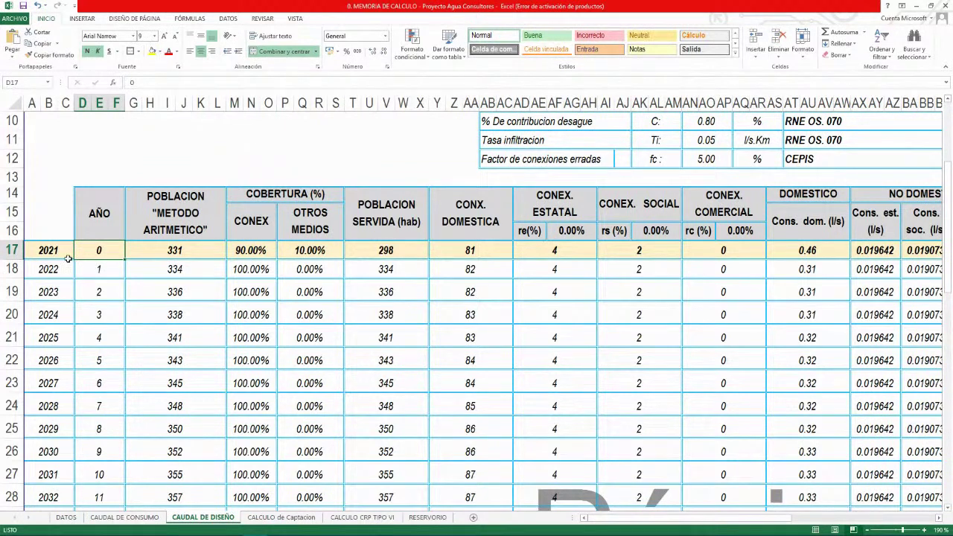
pyautogui.click(62, 255)
pyautogui.click(87, 256)
pyautogui.click(66, 253)
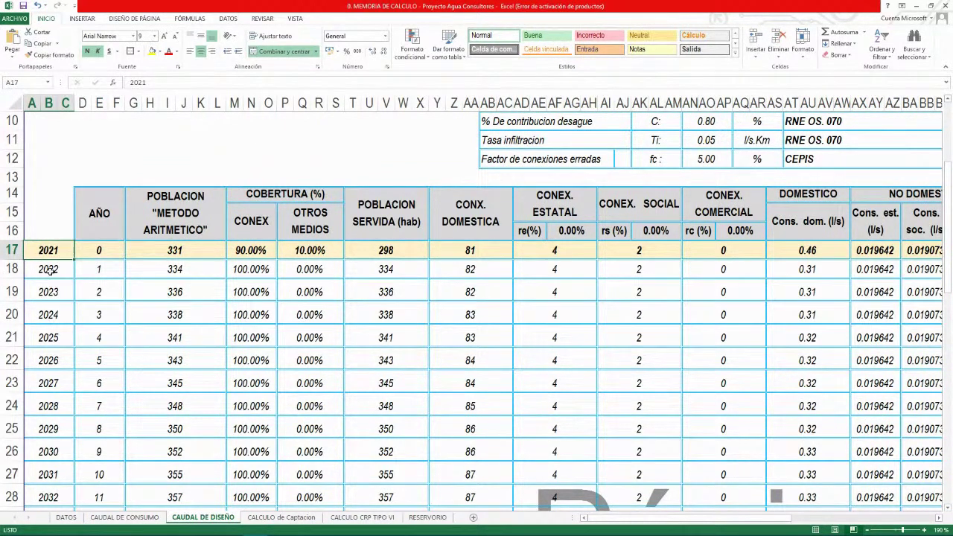
pyautogui.click(47, 271)
pyautogui.click(91, 272)
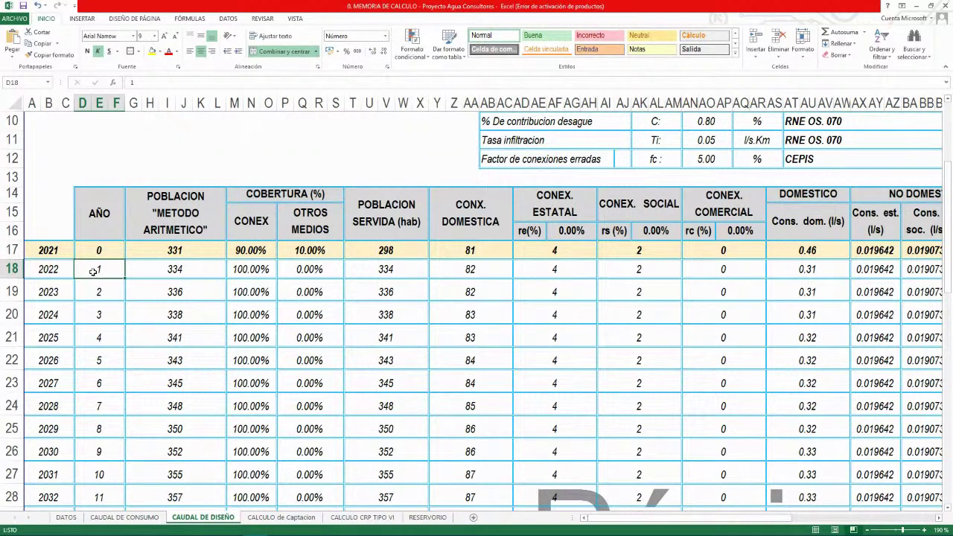
# Insert a row above the 2021 row, fill its calendar year as 2020 and enter BASE under AÑO
pyautogui.click(12, 251)
pyautogui.rightClick(13, 253)
pyautogui.click(49, 319)
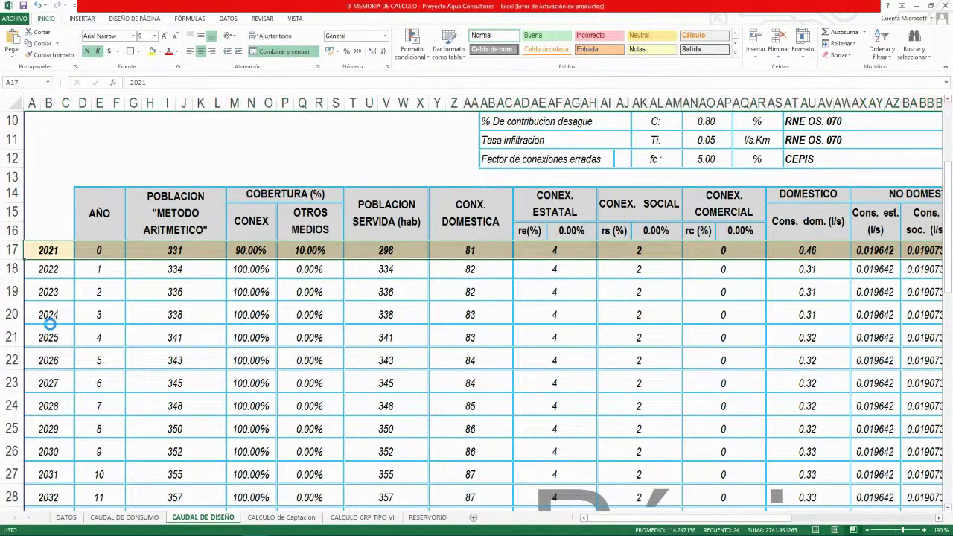
pyautogui.click(61, 253)
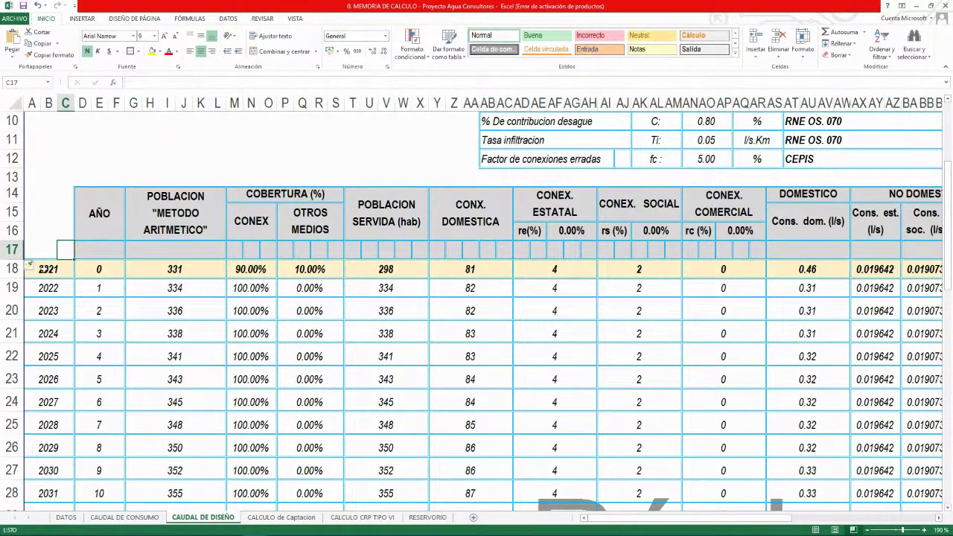
pyautogui.click(44, 270)
pyautogui.moveTo(72, 278); pyautogui.dragTo(76, 250)
pyautogui.click(91, 250)
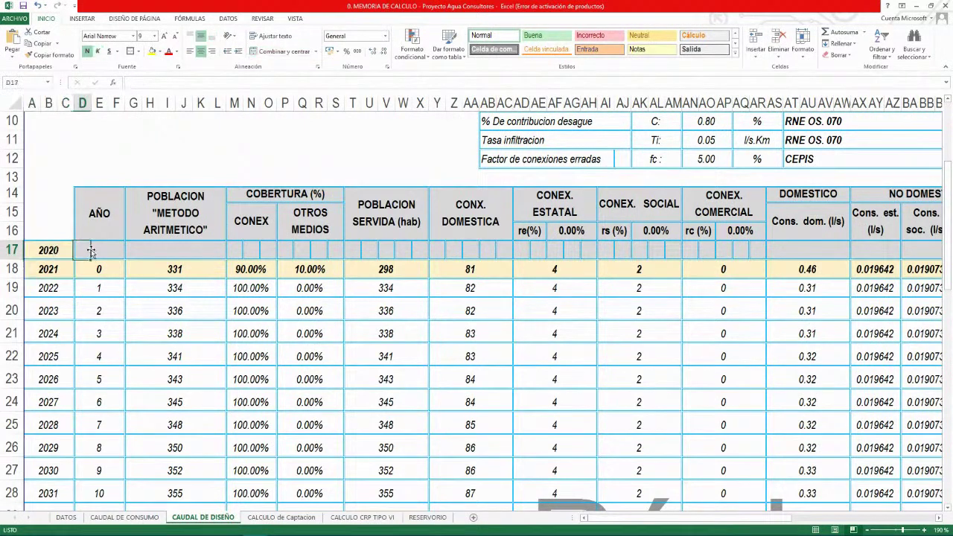
pyautogui.write('BASE')
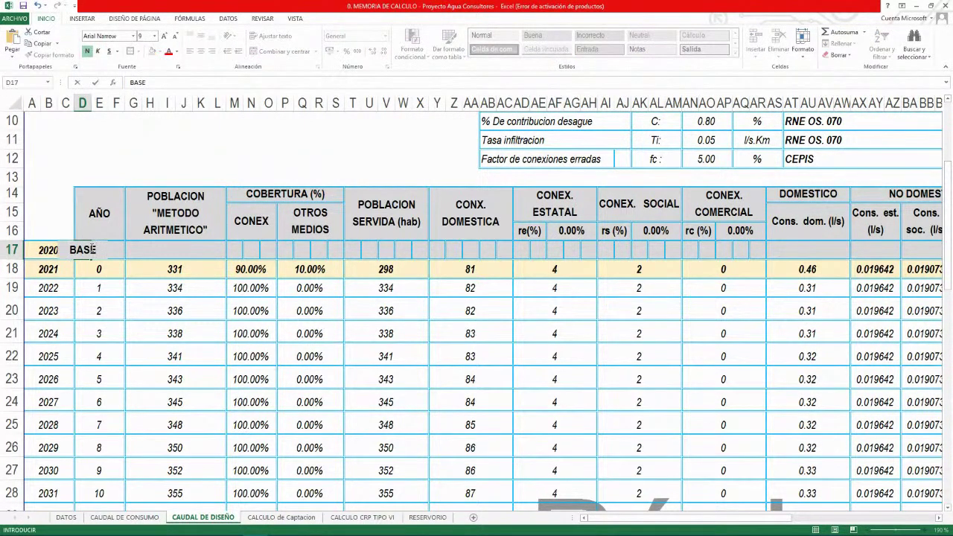
pyautogui.press('Return')
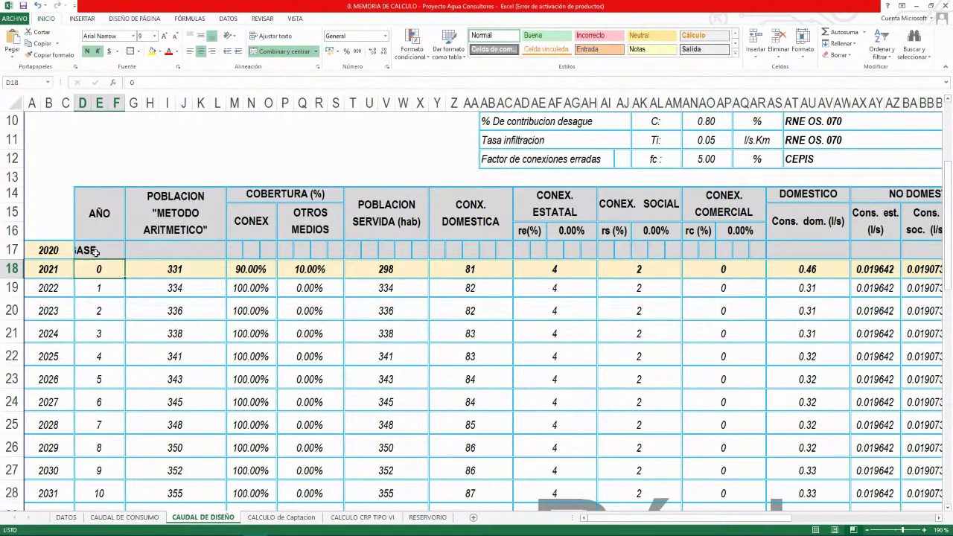
# Change the calendar years of the BASE, year 0 and year 1 rows to 2021, 2022 and 2023
pyautogui.click(51, 251)
pyautogui.write('2021')
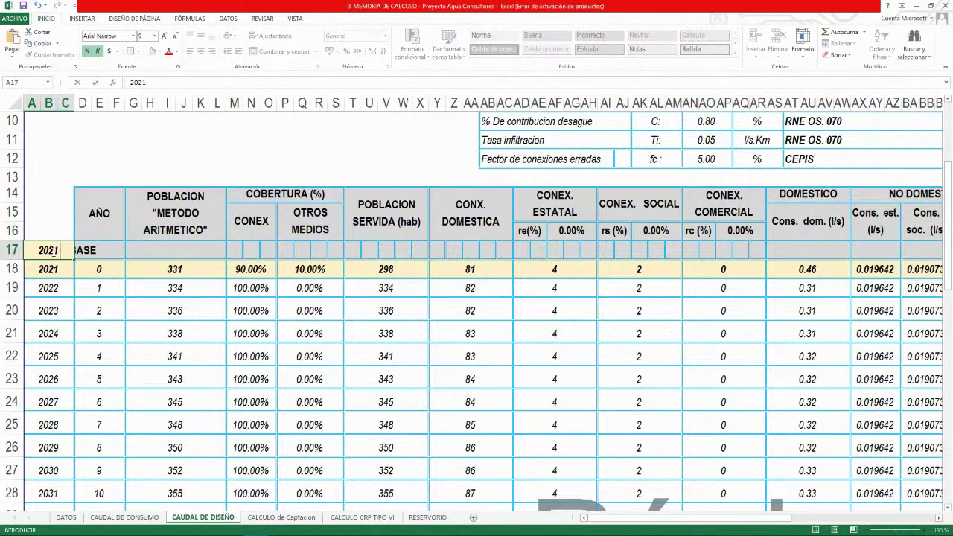
pyautogui.press('Return')
pyautogui.write('2022')
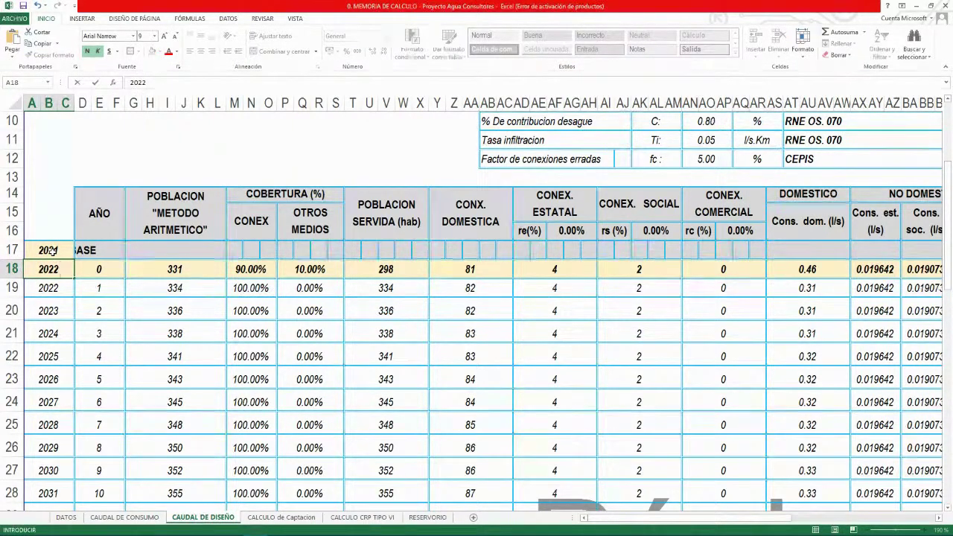
pyautogui.press('Tab')
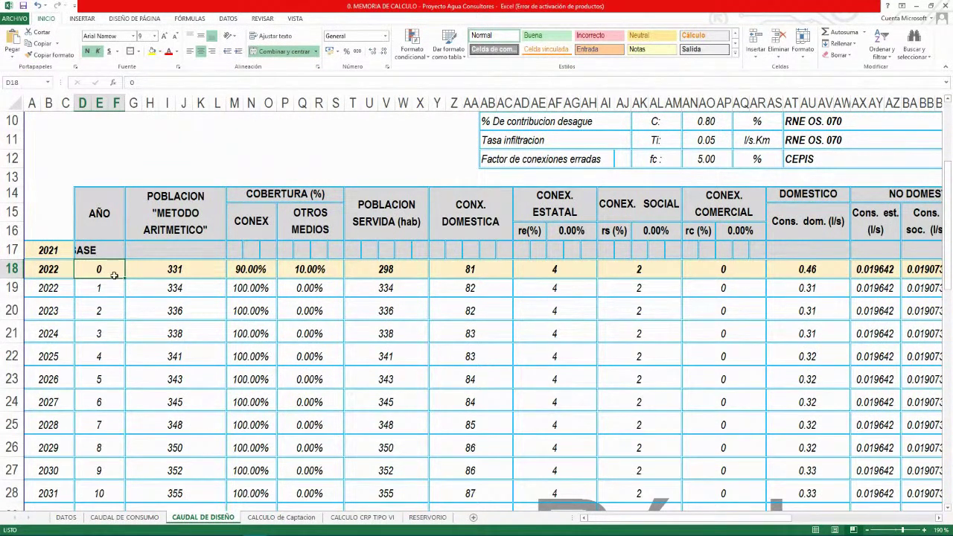
pyautogui.click(60, 288)
pyautogui.write('2023')
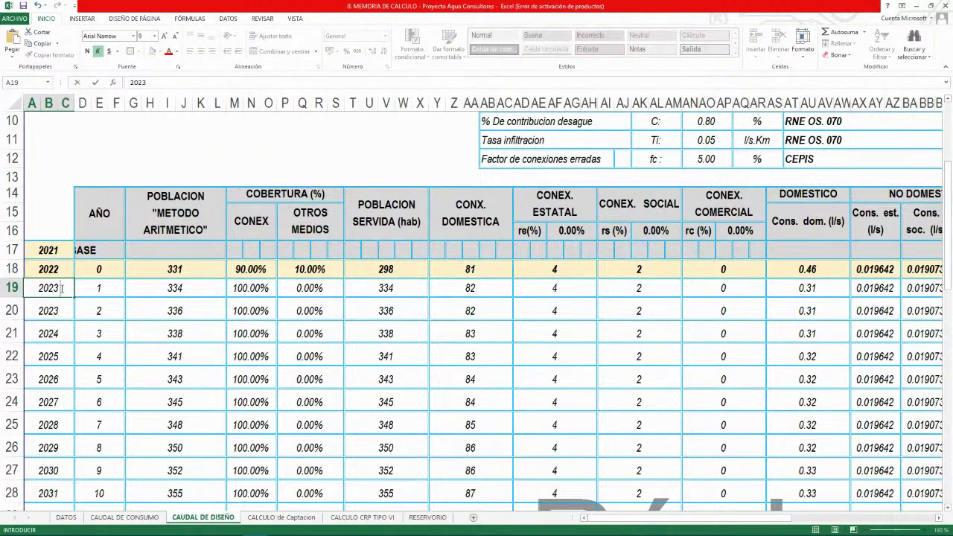
pyautogui.press('Return')
pyautogui.click(102, 288)
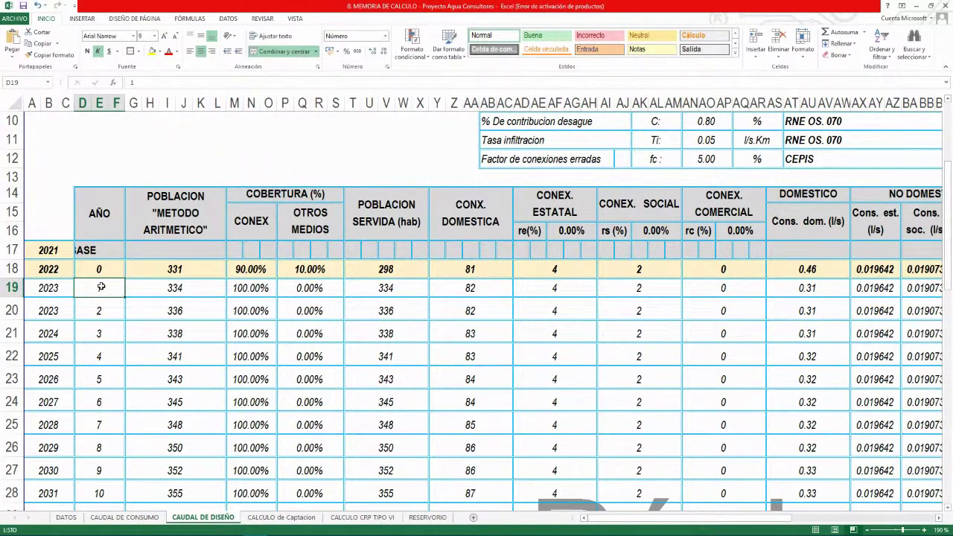
# Undo the calendar year changes, the BASE label and the row inserted above year 0
pyautogui.scroll(-8, 99, 284)
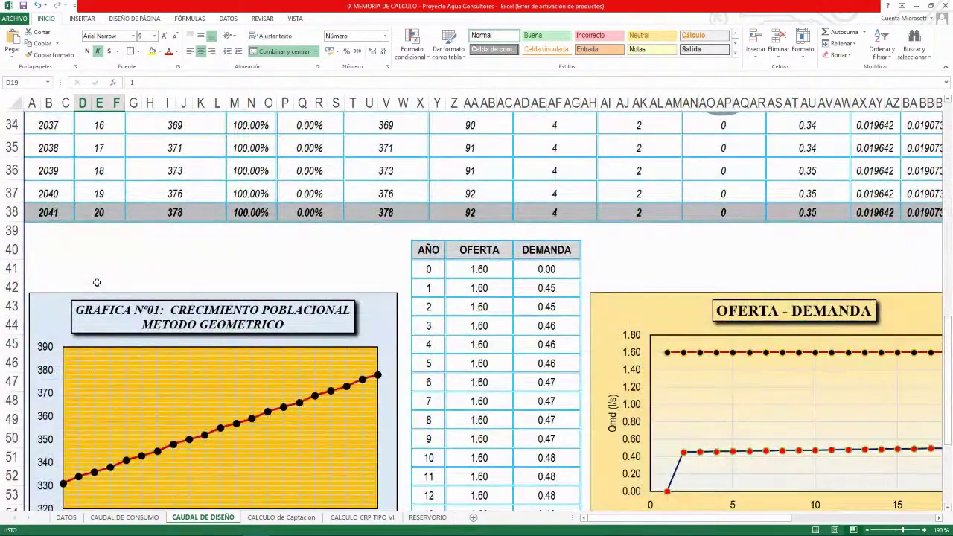
pyautogui.scroll(6, 97, 282)
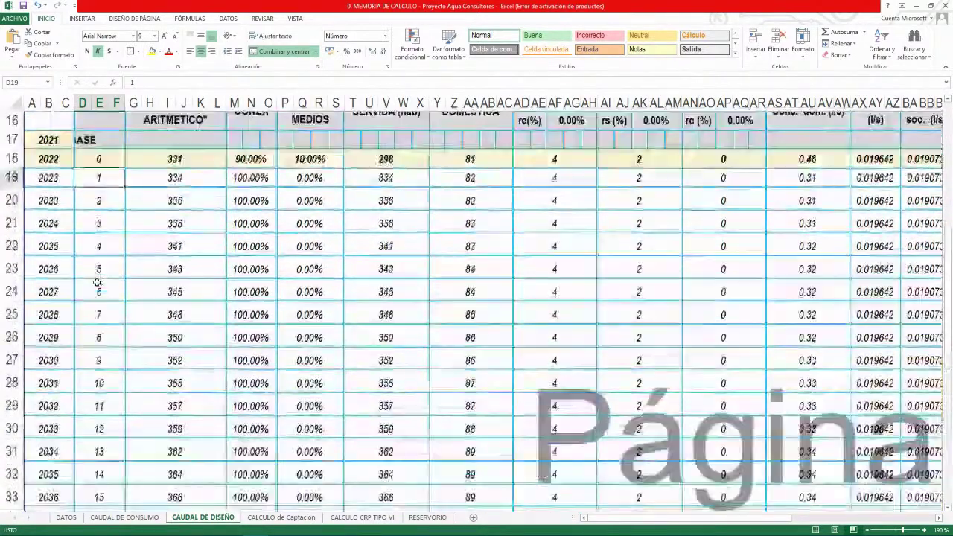
pyautogui.scroll(4, 97, 282)
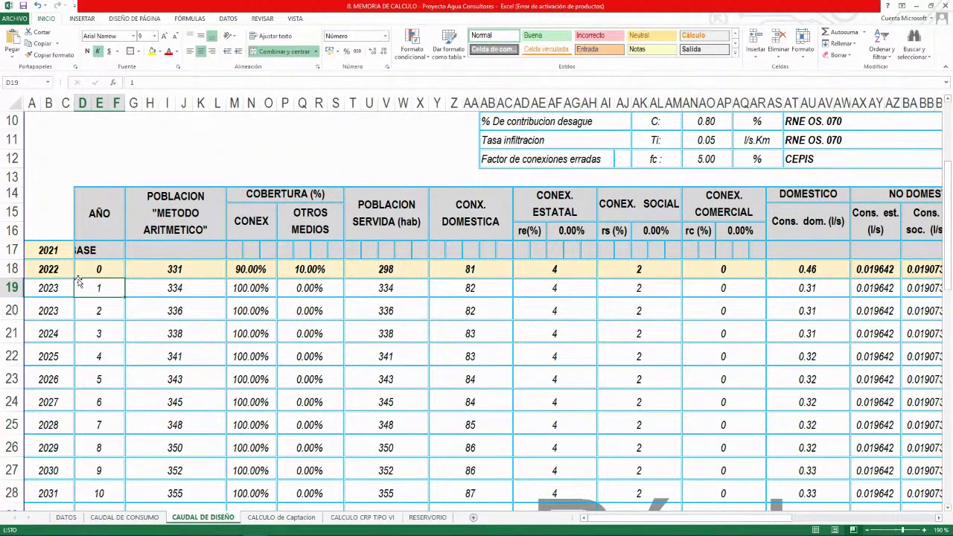
pyautogui.hotkey('ctrl', 'z')
pyautogui.hotkey('ctrl', 'z')
pyautogui.hotkey('ctrl', 'z')
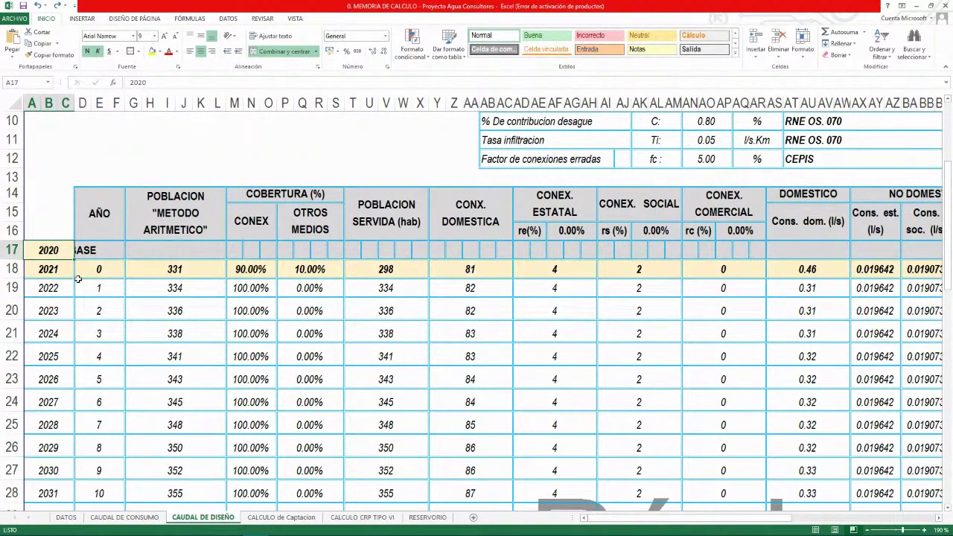
pyautogui.hotkey('ctrl', 'z')
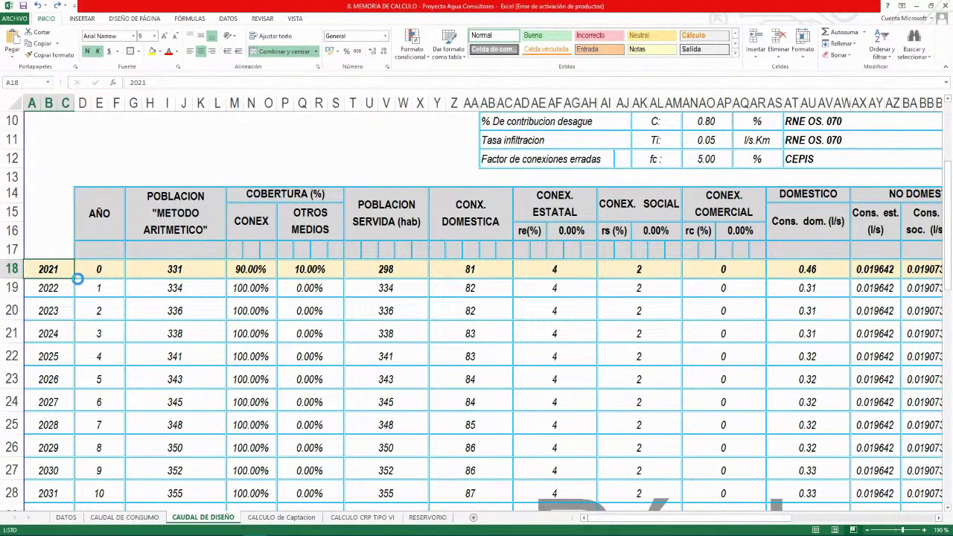
pyautogui.hotkey('ctrl', 'z')
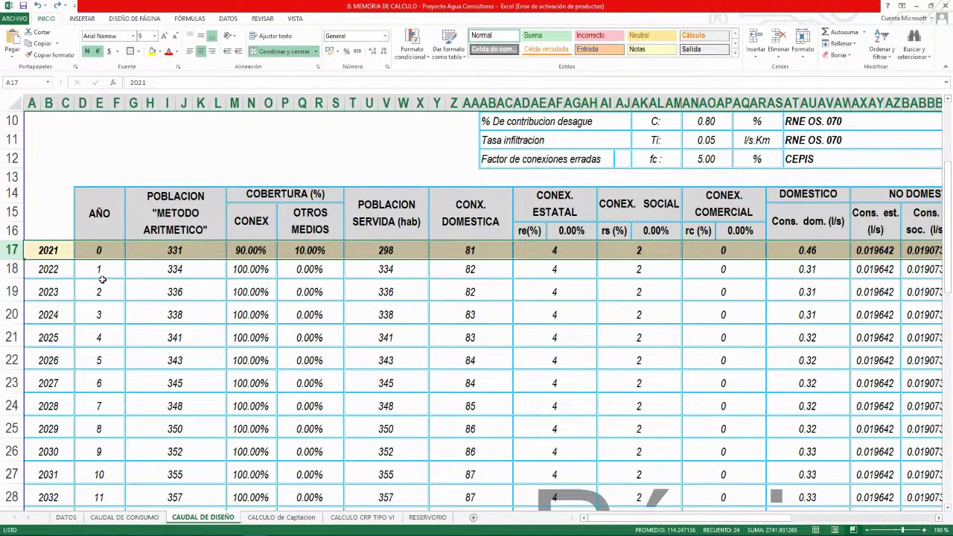
# Examine the POBLACION "METODO ARITMETICO" column down to year 20 and the CONEX and OTROS MEDIOS coverage values and formulas
pyautogui.click(179, 215)
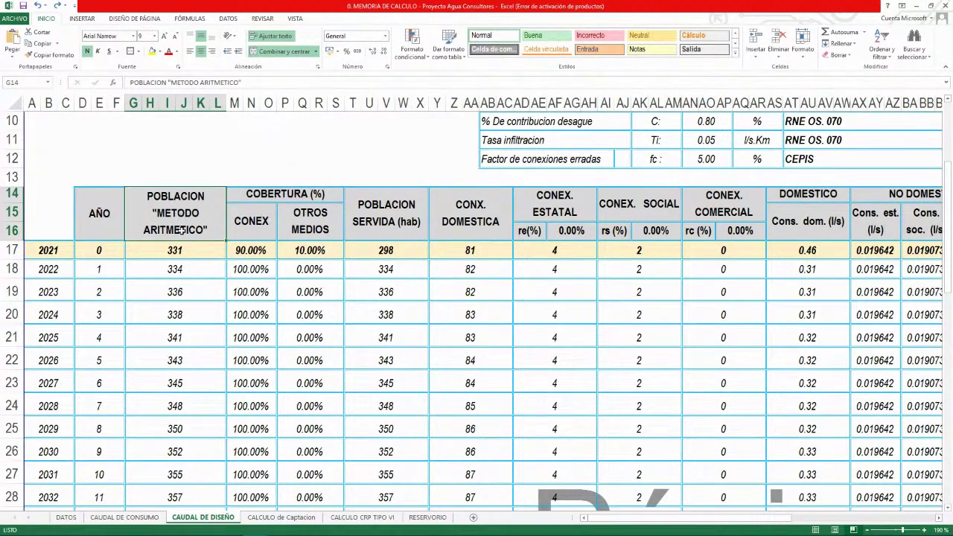
pyautogui.moveTo(179, 250); pyautogui.dragTo(150, 390)
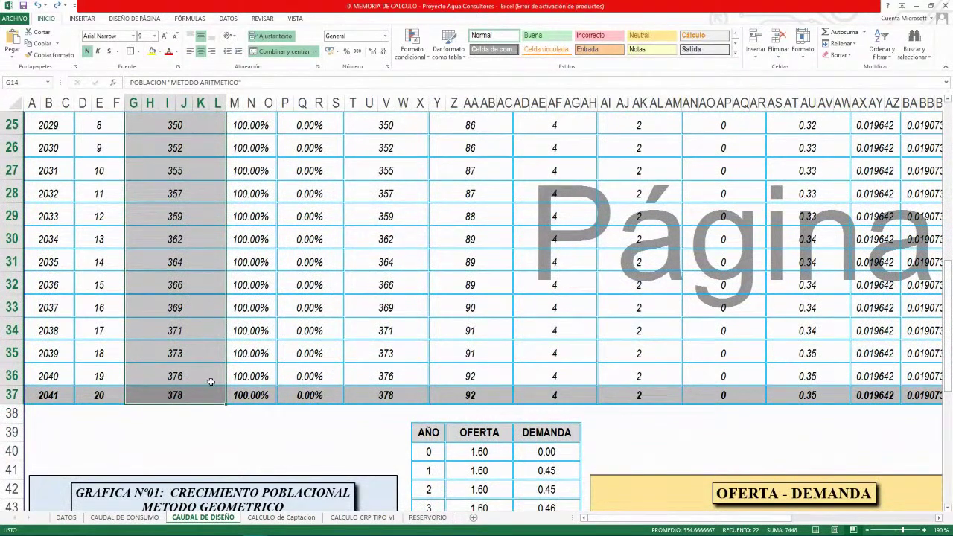
pyautogui.scroll(5, 208, 381)
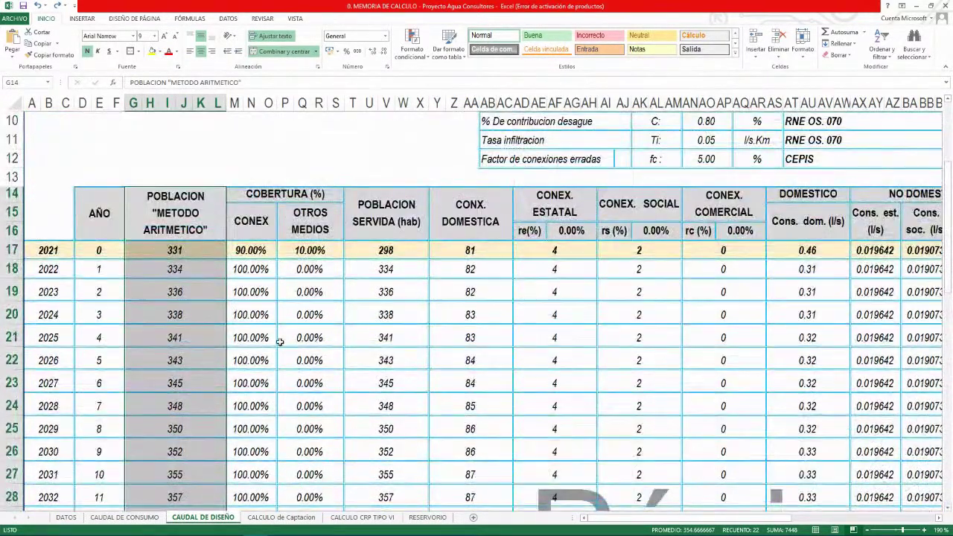
pyautogui.click(257, 220)
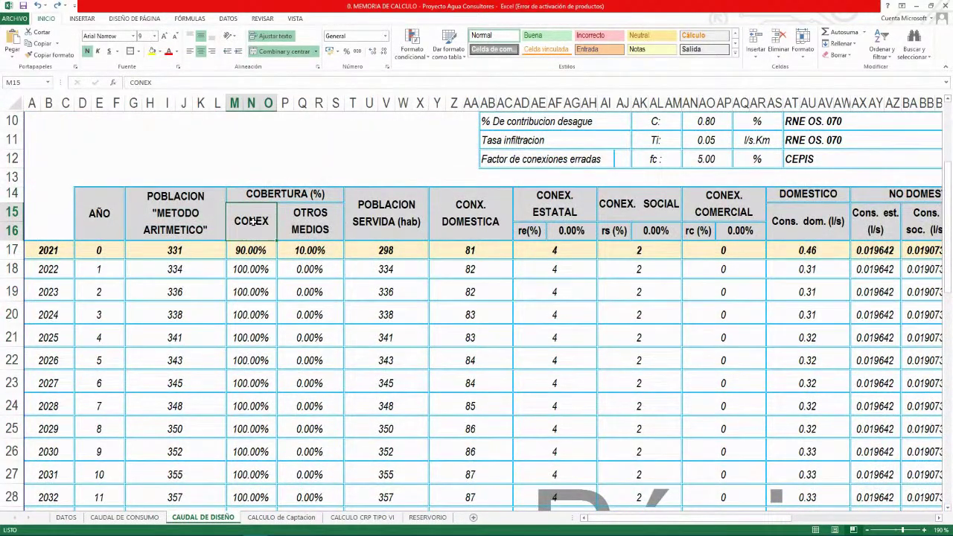
pyautogui.click(245, 251)
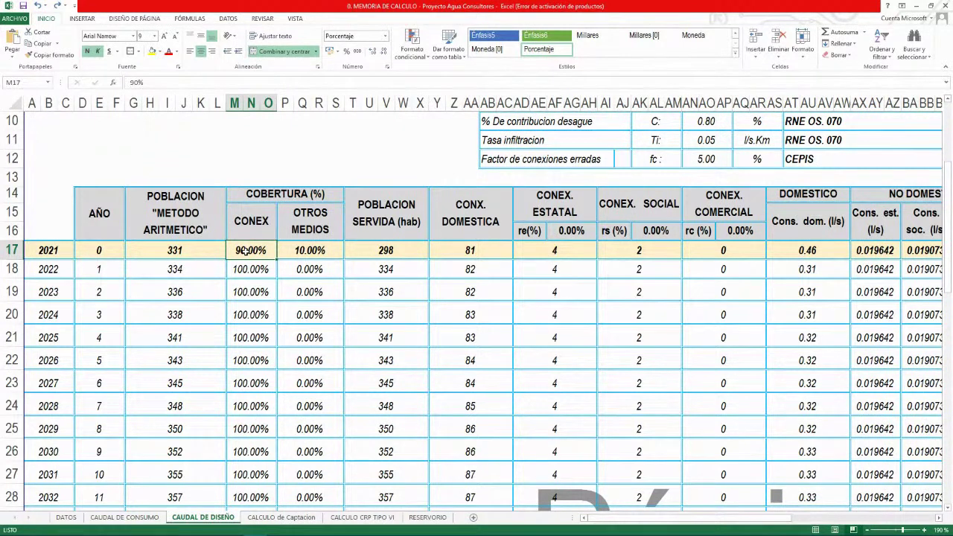
pyautogui.click(299, 250)
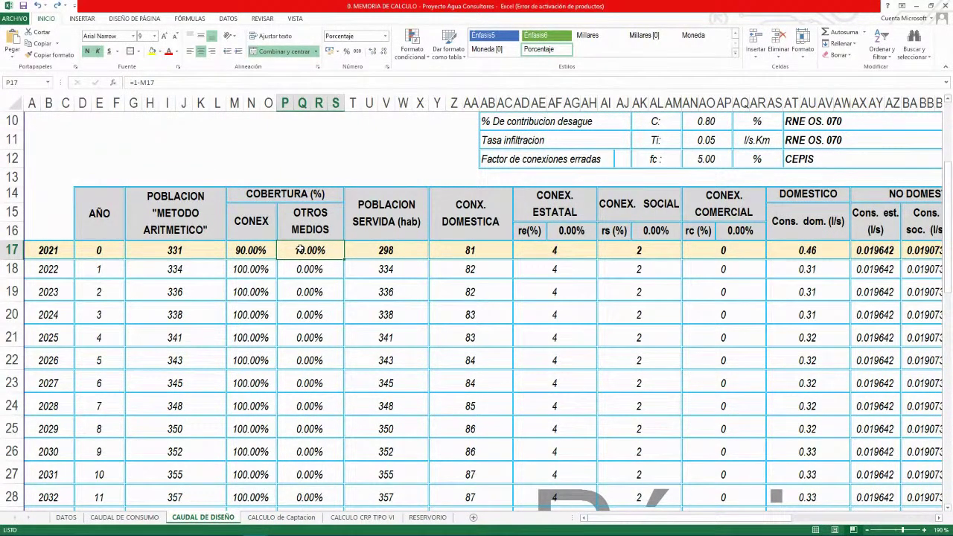
pyautogui.click(260, 276)
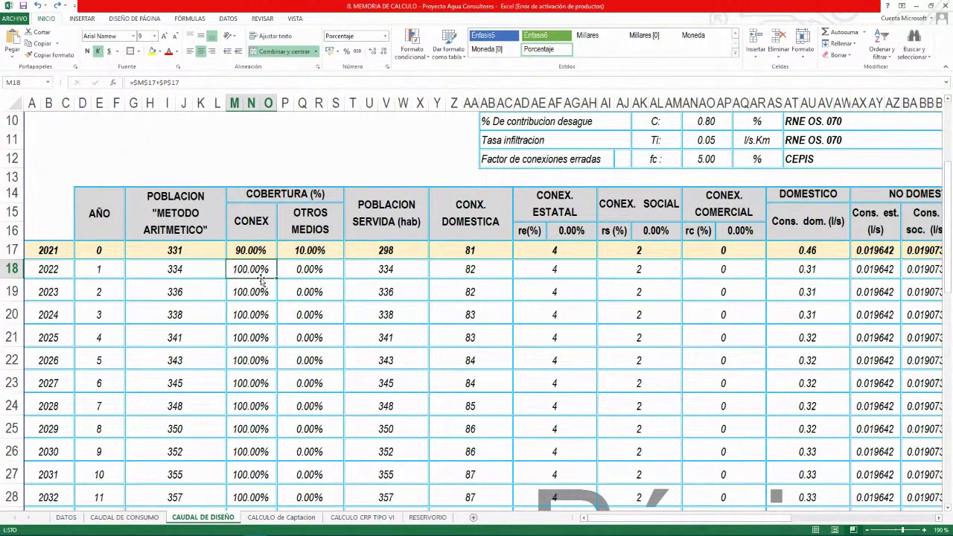
pyautogui.click(248, 292)
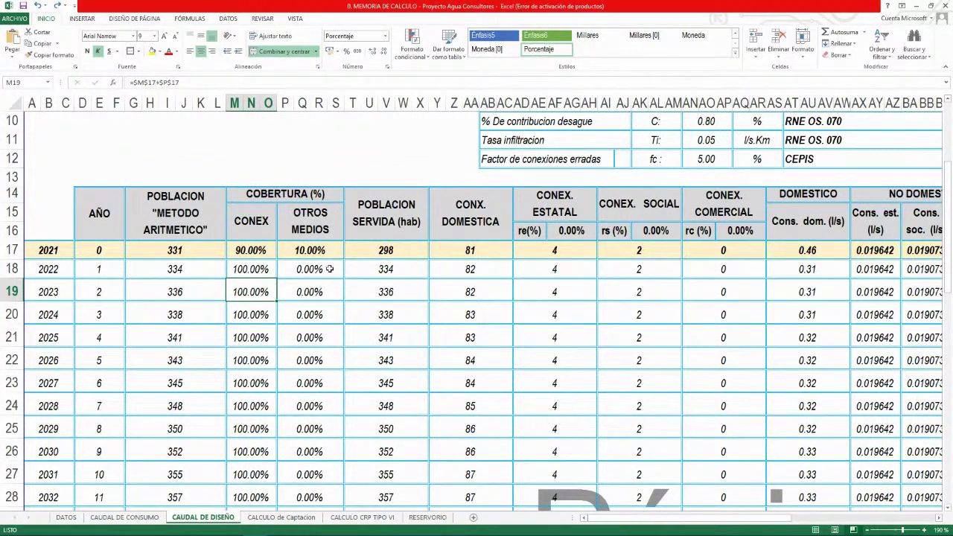
pyautogui.moveTo(296, 270); pyautogui.dragTo(298, 291)
pyautogui.click(249, 289)
pyautogui.click(315, 229)
# Examine the POBLACION SERVIDA and CONX. DOMESTICA columns, including the domestic connections formula for 2033
pyautogui.click(377, 228)
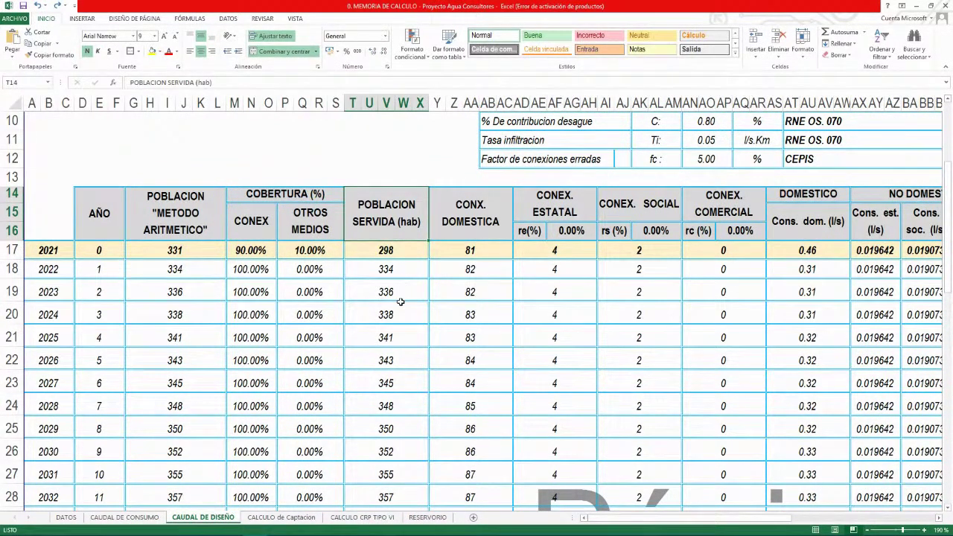
pyautogui.click(462, 232)
pyautogui.moveTo(481, 251); pyautogui.dragTo(474, 471)
pyautogui.scroll(-2, 479, 359)
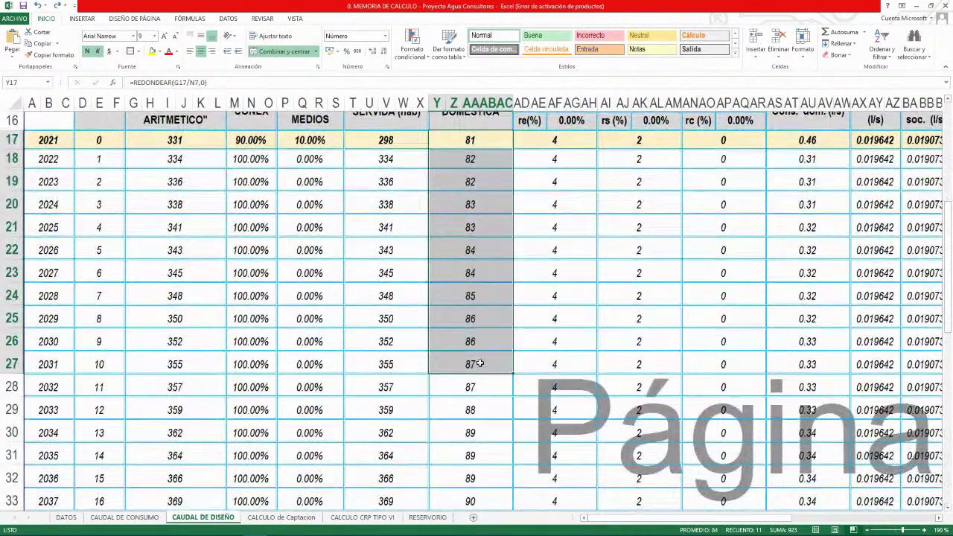
pyautogui.scroll(2, 476, 360)
pyautogui.scroll(-3, 119, 372)
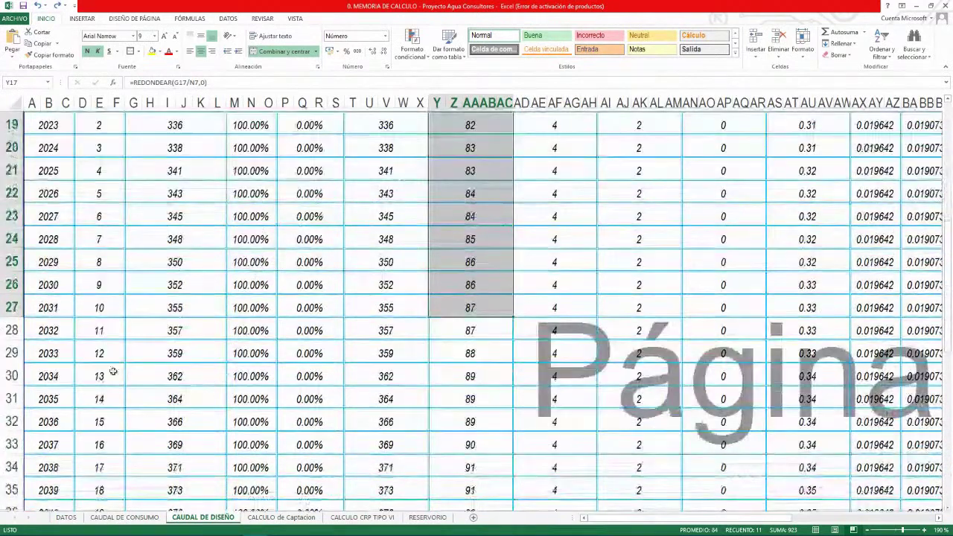
pyautogui.moveTo(53, 357); pyautogui.dragTo(473, 354)
pyautogui.click(477, 354)
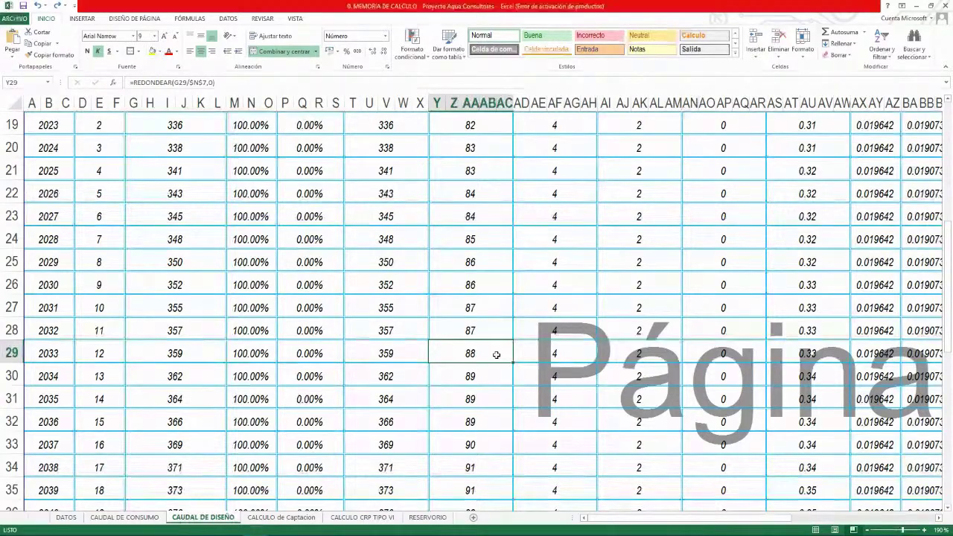
# Examine the CONX. DOMESTICA, CONEX. ESTATAL and CONEX. SOCIAL connection columns through year 20
pyautogui.scroll(2, 496, 354)
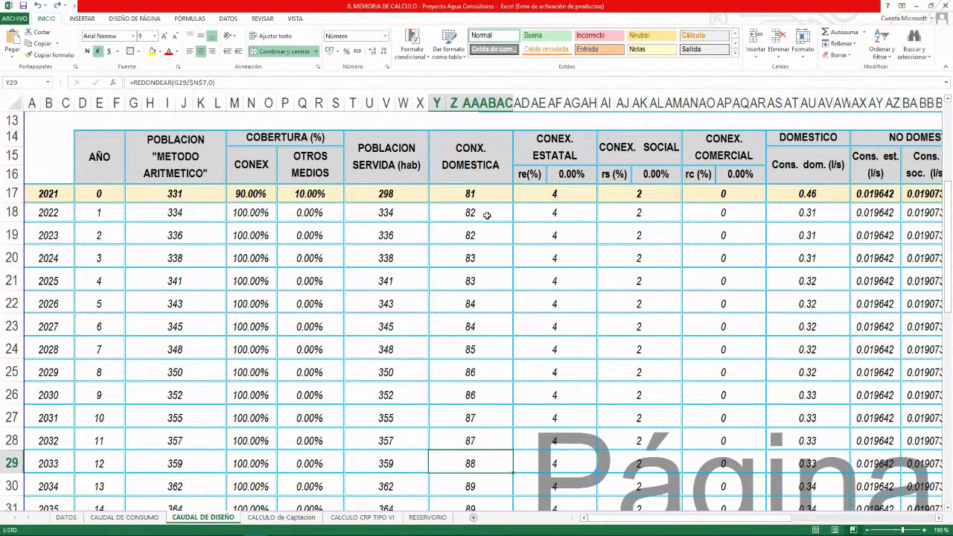
pyautogui.scroll(-2, 487, 215)
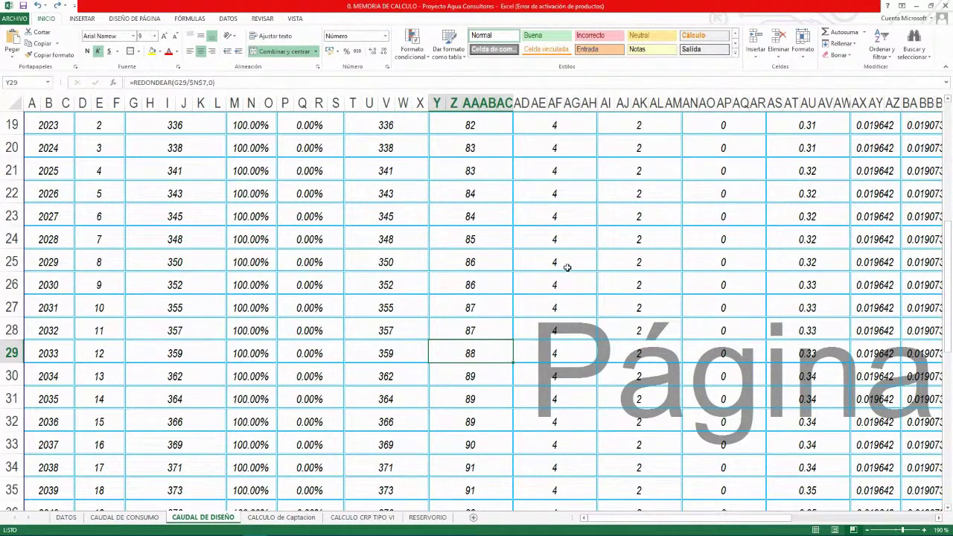
pyautogui.scroll(3, 498, 345)
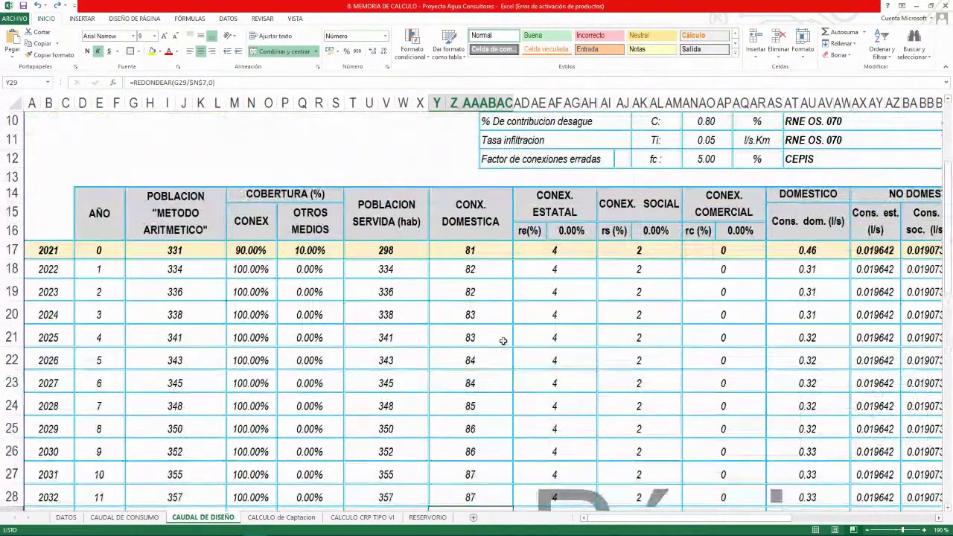
pyautogui.click(568, 213)
pyautogui.moveTo(568, 213); pyautogui.dragTo(566, 365)
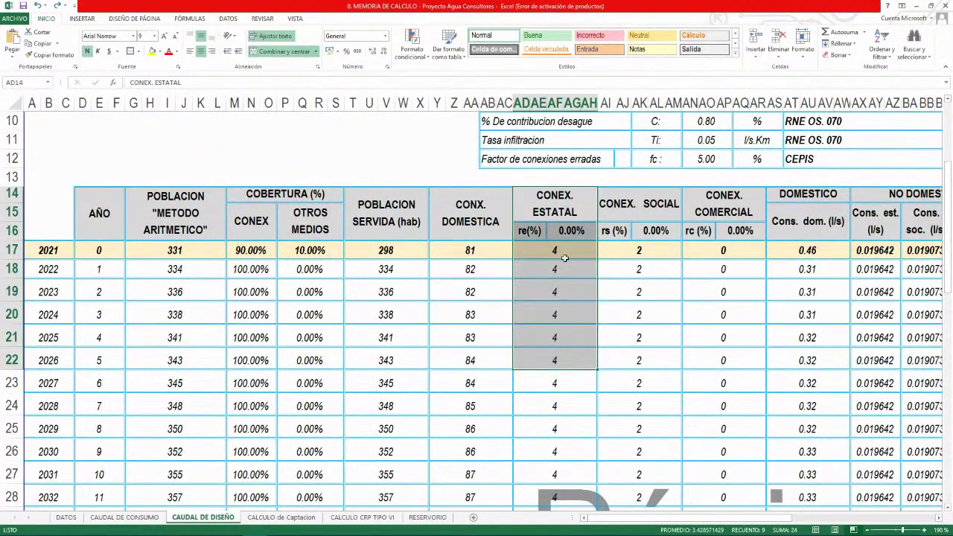
pyautogui.moveTo(622, 198); pyautogui.dragTo(638, 360)
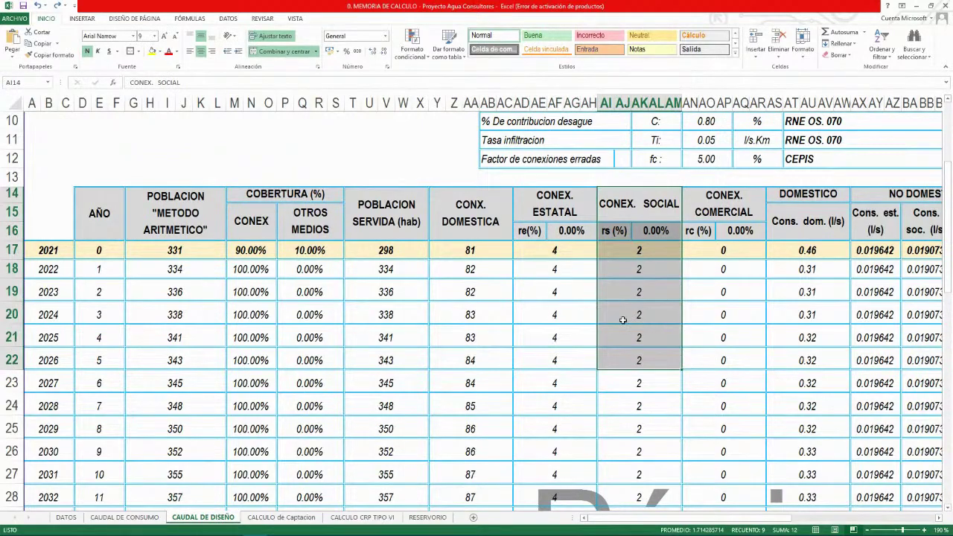
pyautogui.scroll(-2, 574, 307)
pyautogui.scroll(-3, 575, 307)
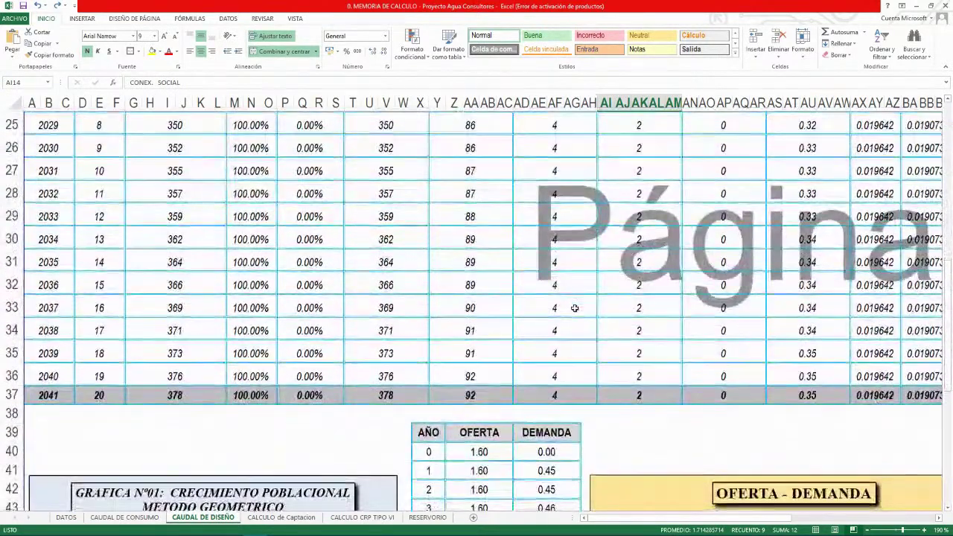
pyautogui.scroll(5, 598, 313)
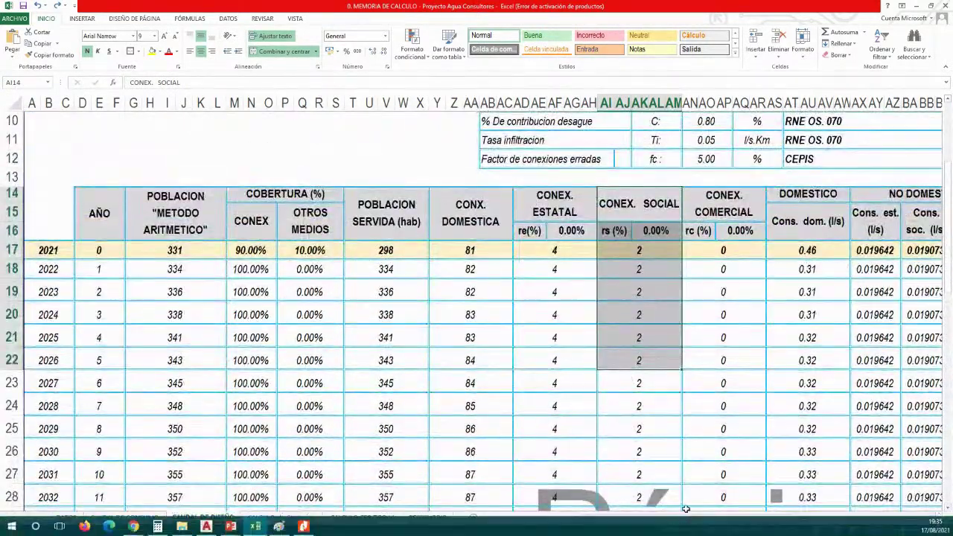
# Examine the DOMESTICO and NO DOMESTICO consumption columns across the years, including the domestic consumption formula for year 1
pyautogui.moveTo(693, 519); pyautogui.dragTo(784, 516)
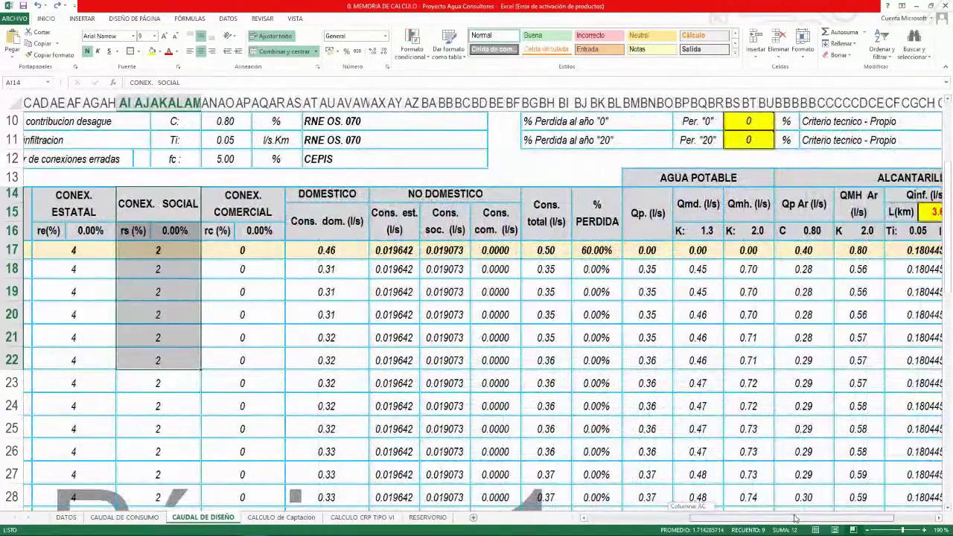
pyautogui.scroll(-1, 413, 202)
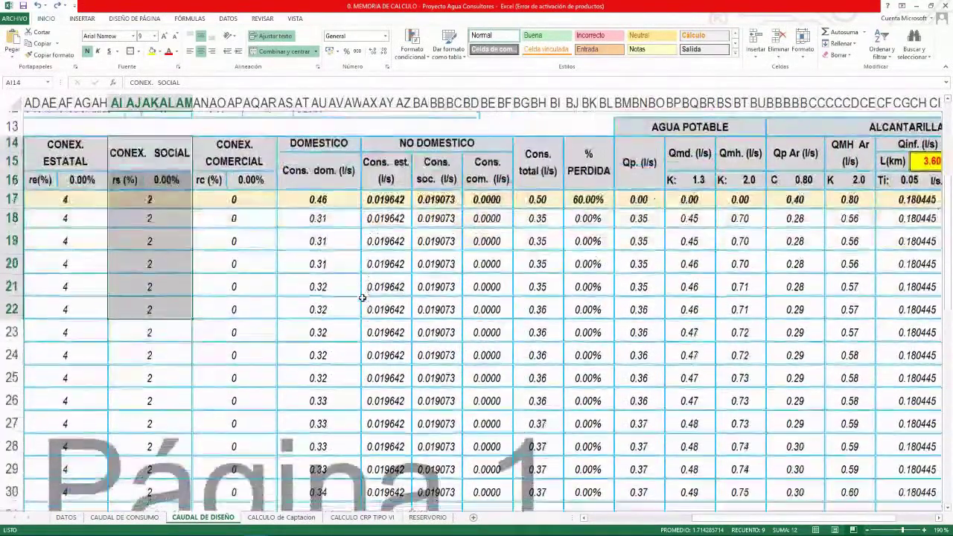
pyautogui.click(398, 137)
pyautogui.click(348, 136)
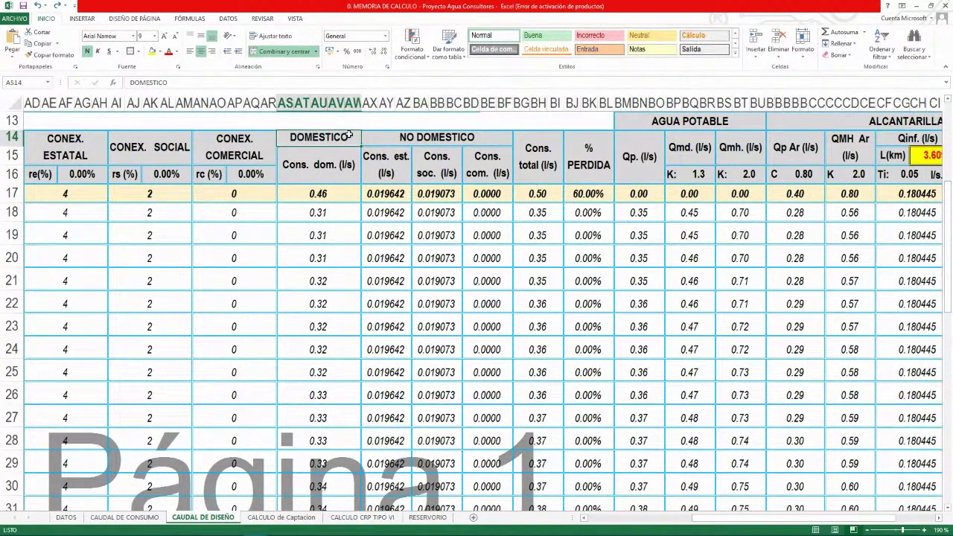
pyautogui.click(393, 137)
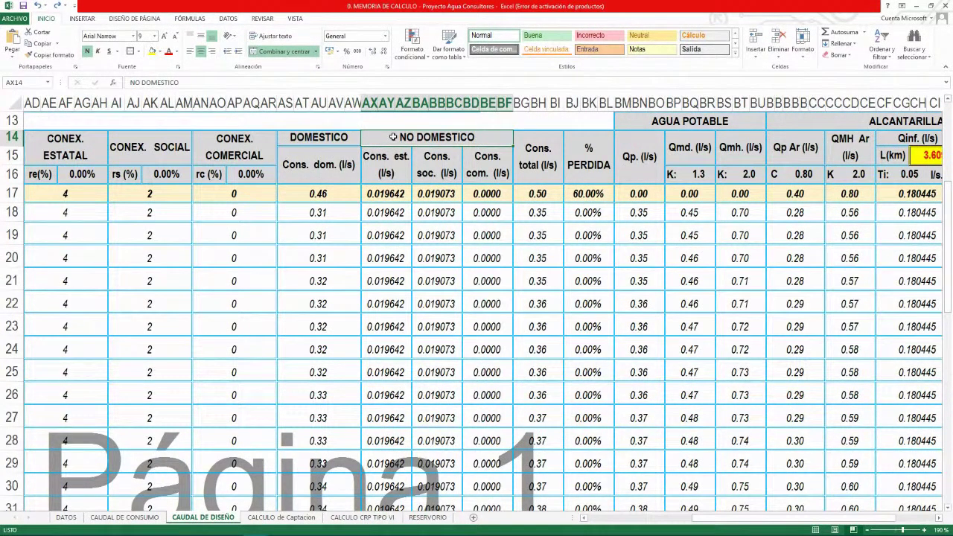
pyautogui.click(361, 214)
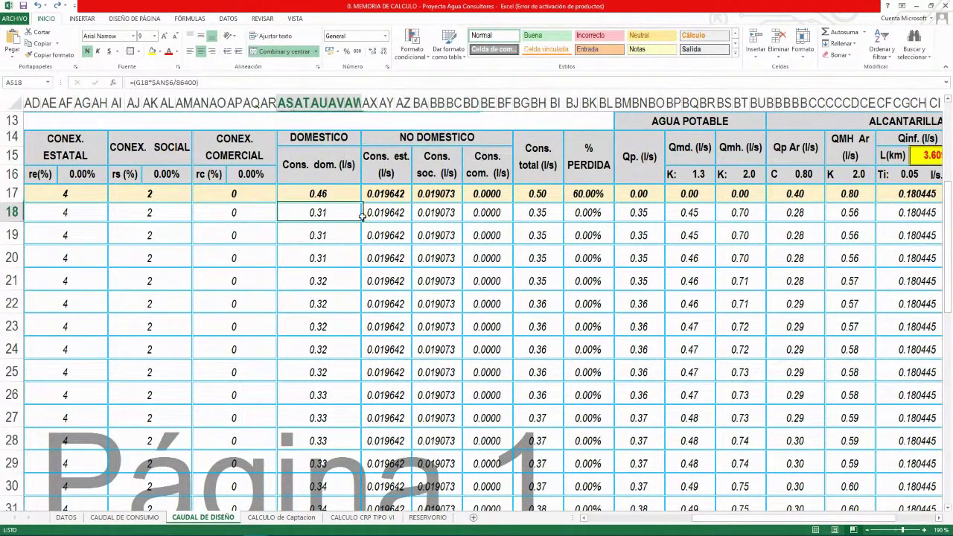
pyautogui.moveTo(360, 214); pyautogui.dragTo(492, 237)
pyautogui.moveTo(354, 255); pyautogui.dragTo(501, 286)
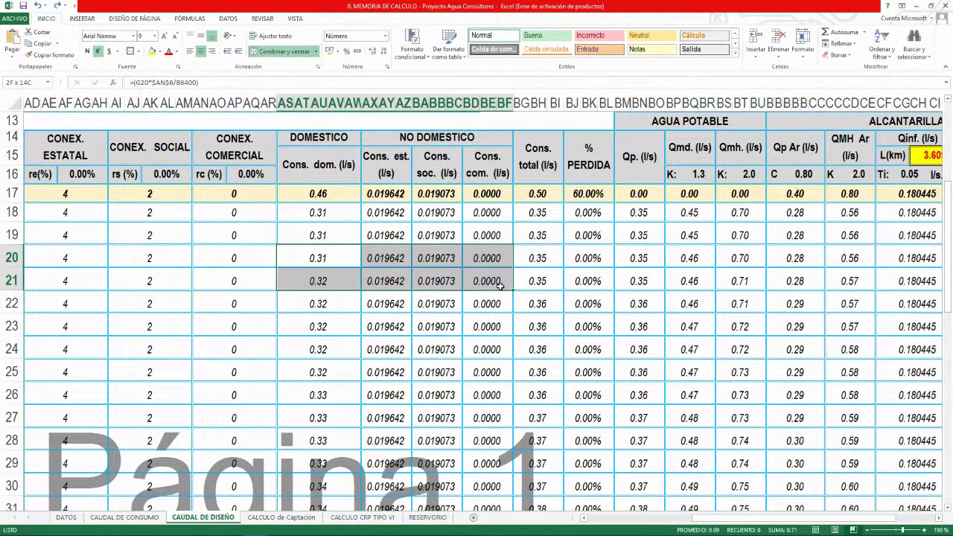
pyautogui.moveTo(326, 304); pyautogui.dragTo(443, 327)
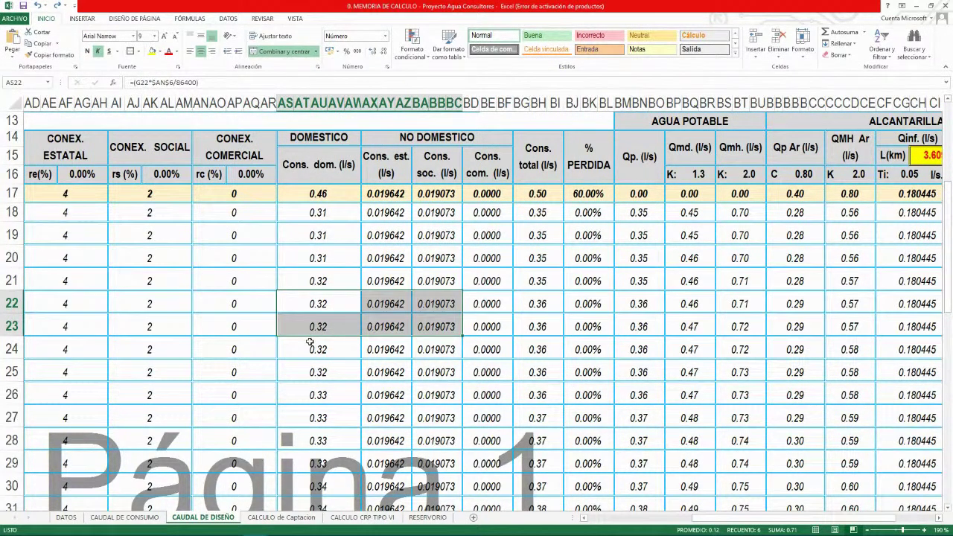
pyautogui.moveTo(310, 342); pyautogui.dragTo(410, 350)
pyautogui.moveTo(332, 371); pyautogui.dragTo(447, 382)
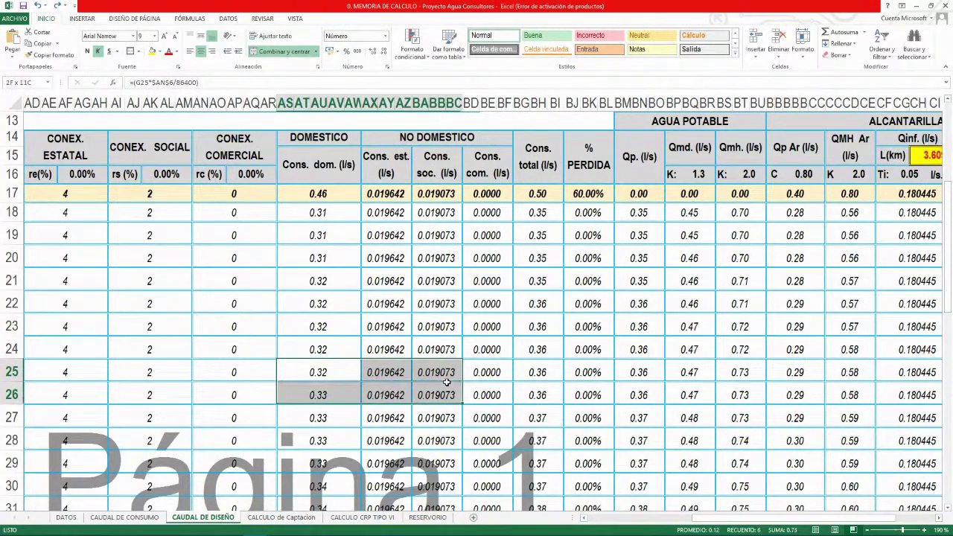
pyautogui.scroll(-4, 340, 376)
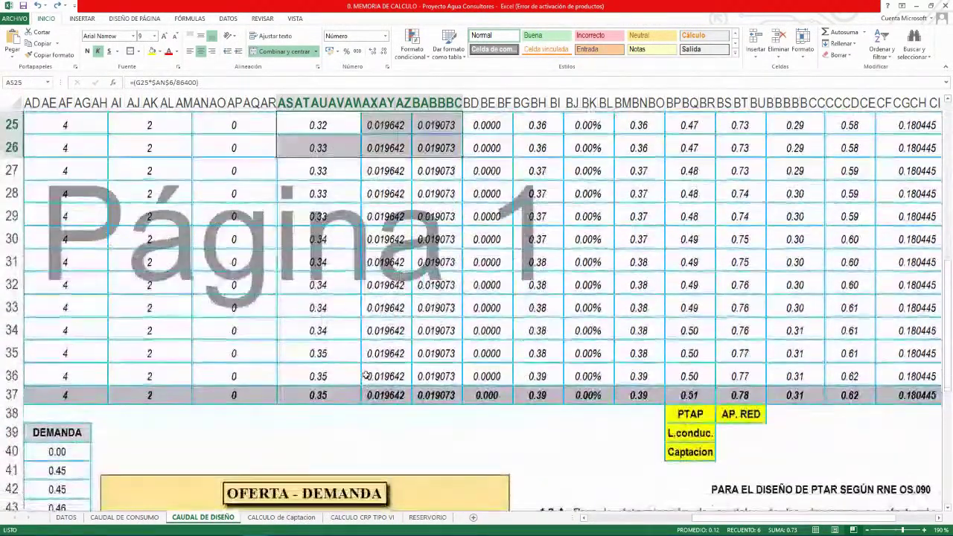
pyautogui.scroll(4, 366, 376)
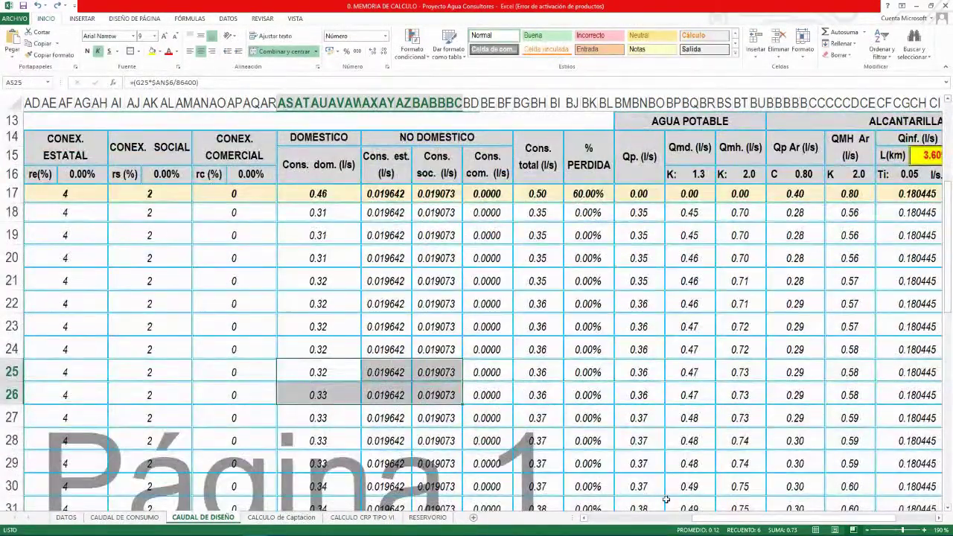
# Examine the % PERDIDA column, from the year 0 loss percentage through year 20
pyautogui.hscroll(-6, 677, 501)
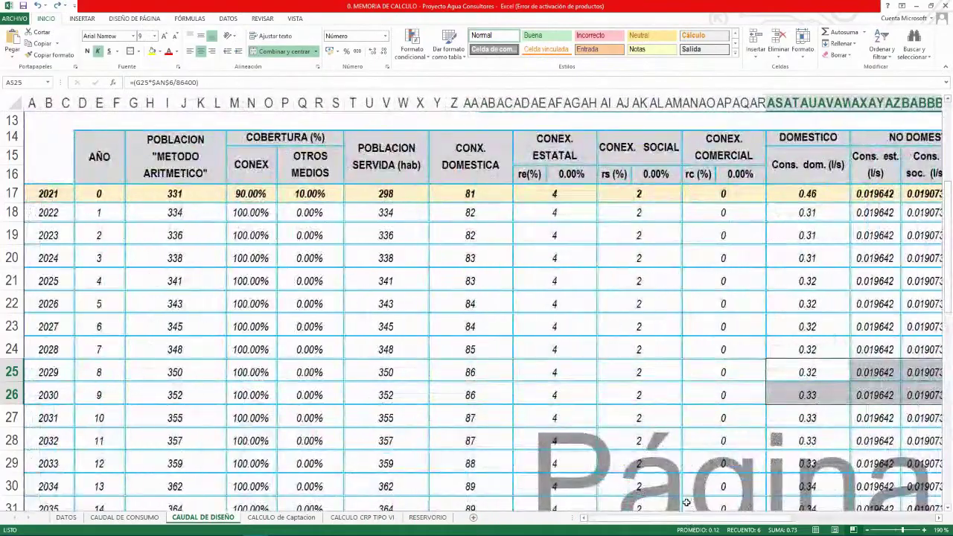
pyautogui.moveTo(706, 520); pyautogui.dragTo(804, 520)
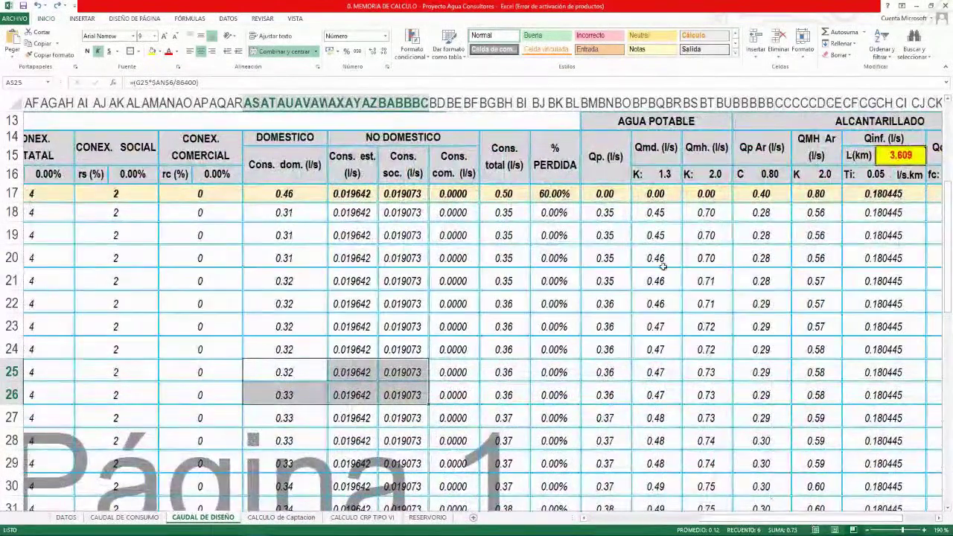
pyautogui.click(560, 194)
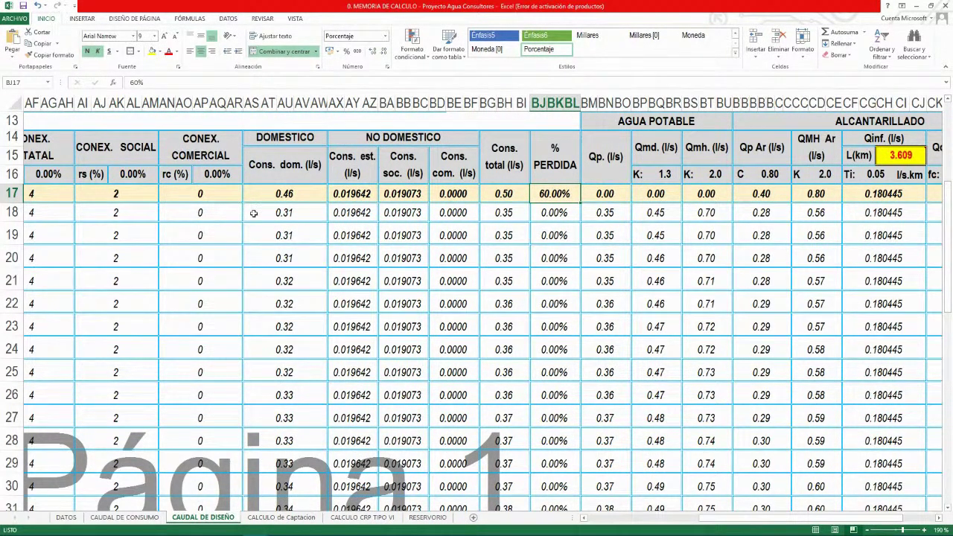
pyautogui.moveTo(543, 213); pyautogui.dragTo(547, 484)
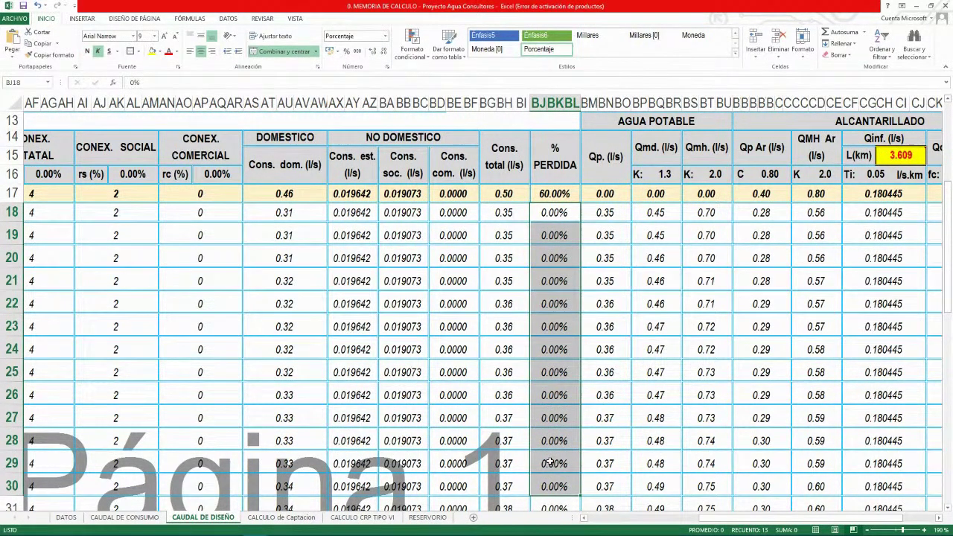
pyautogui.scroll(-2, 542, 428)
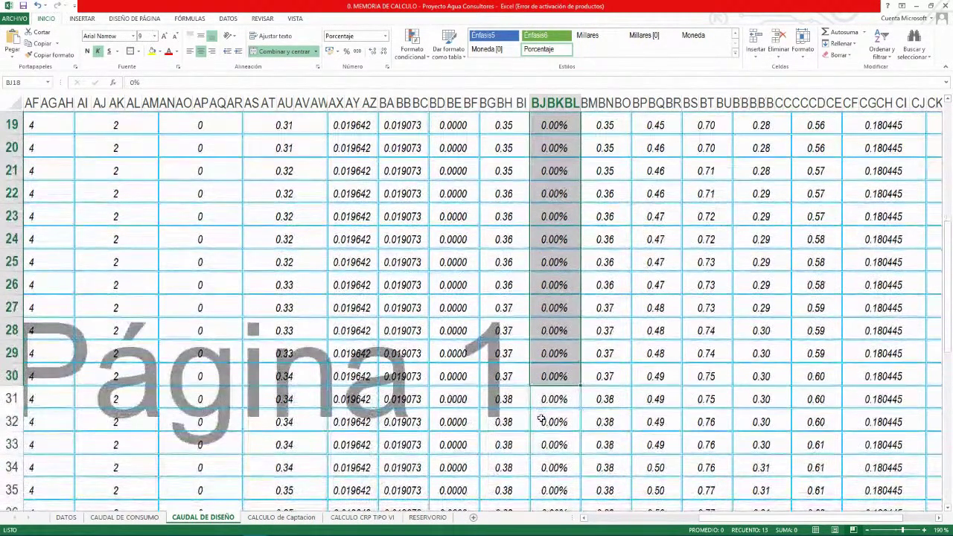
pyautogui.scroll(2, 541, 419)
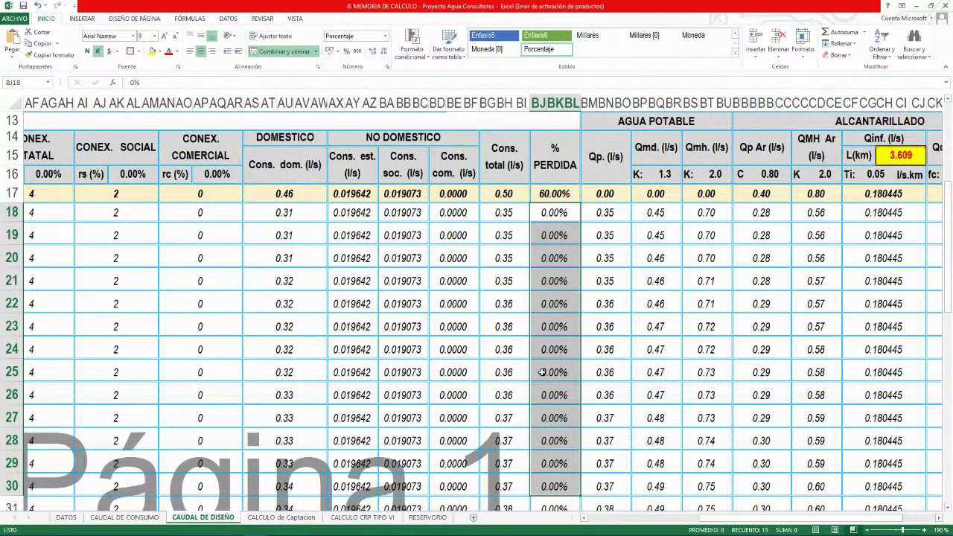
pyautogui.scroll(-2, 541, 372)
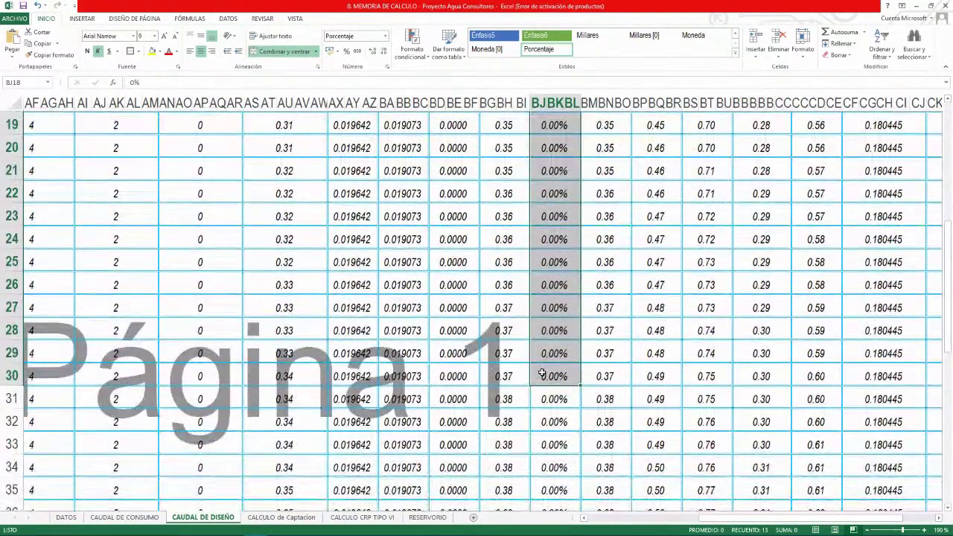
pyautogui.scroll(-1, 542, 374)
pyautogui.scroll(-1, 541, 374)
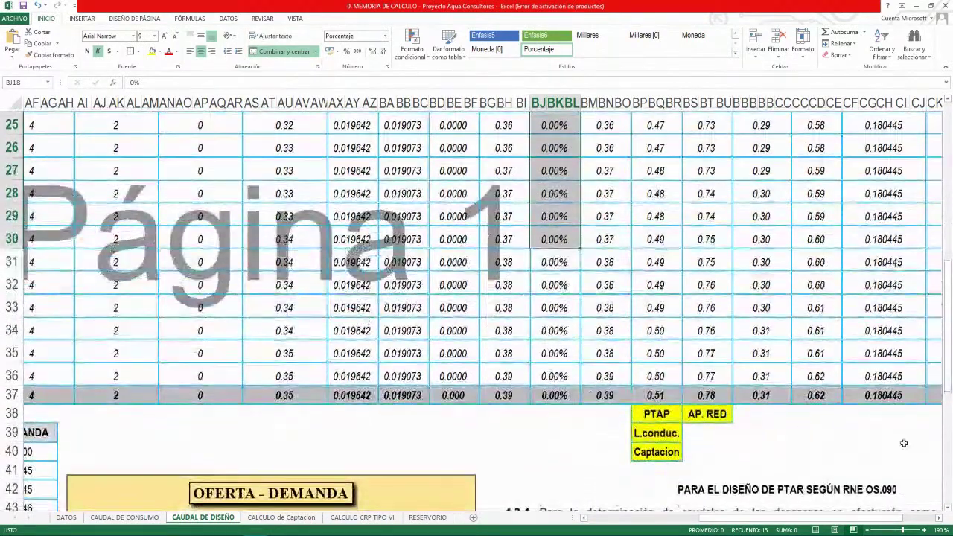
pyautogui.scroll(4, 712, 409)
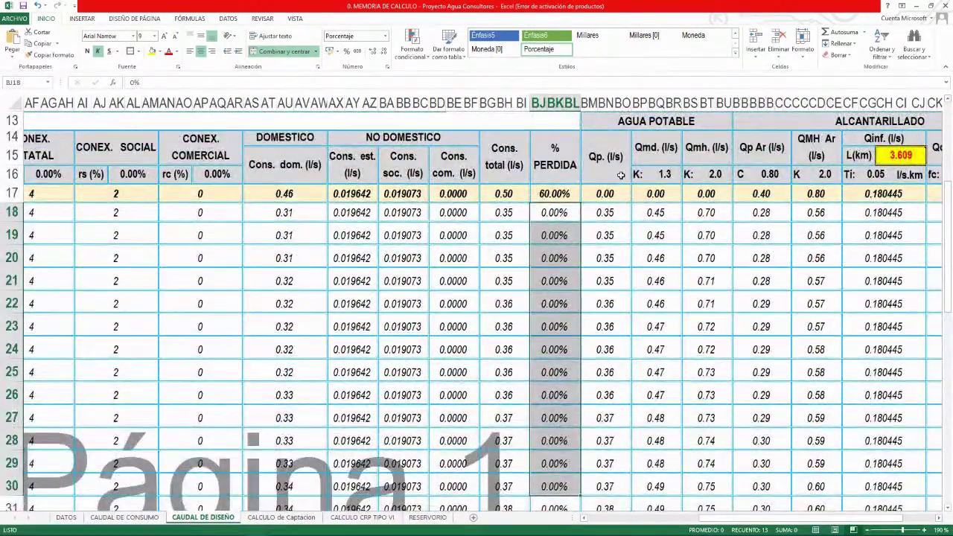
# Examine the AGUA POTABLE Qp, Qmd and Qmh columns, including the Qmd K coefficient and the three year 20 flow formulas
pyautogui.moveTo(620, 175); pyautogui.dragTo(605, 322)
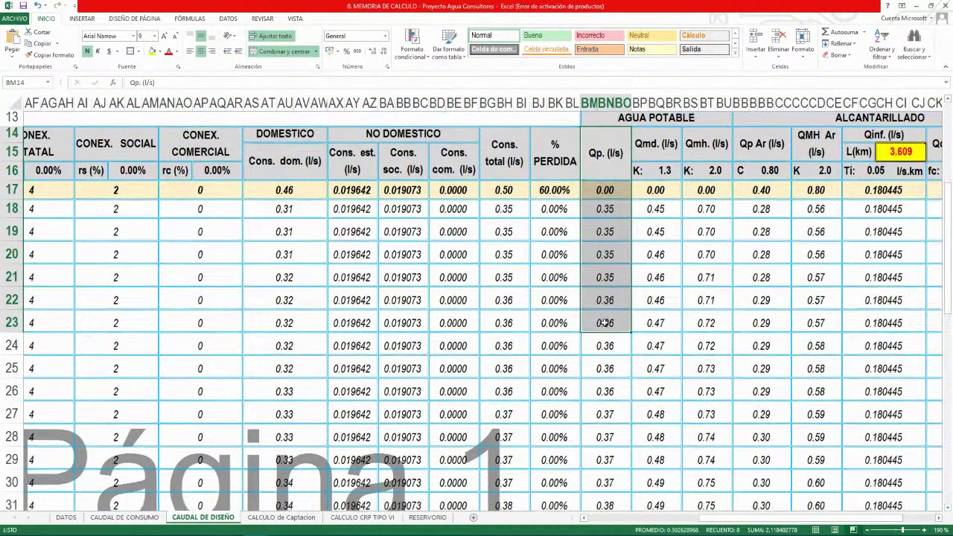
pyautogui.scroll(-4, 604, 322)
pyautogui.click(622, 393)
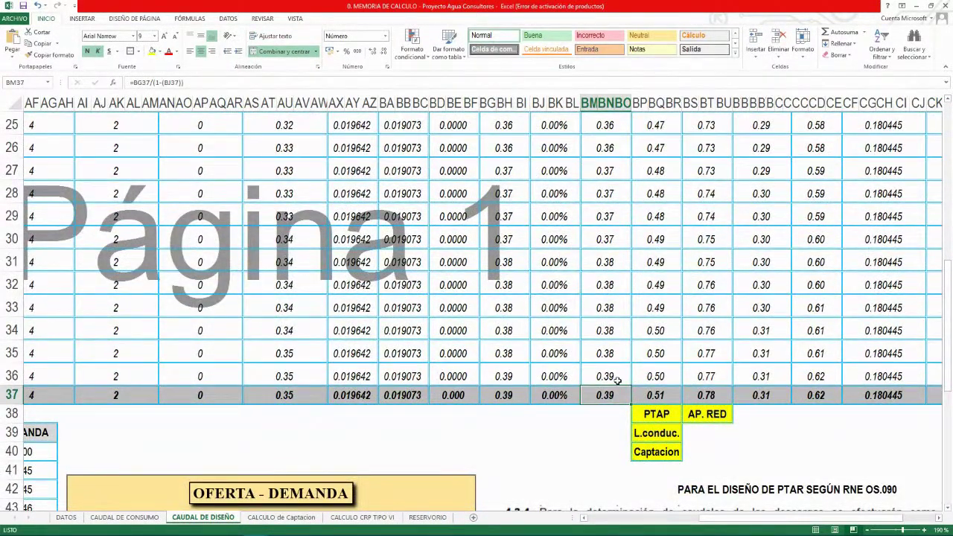
pyautogui.scroll(4, 617, 376)
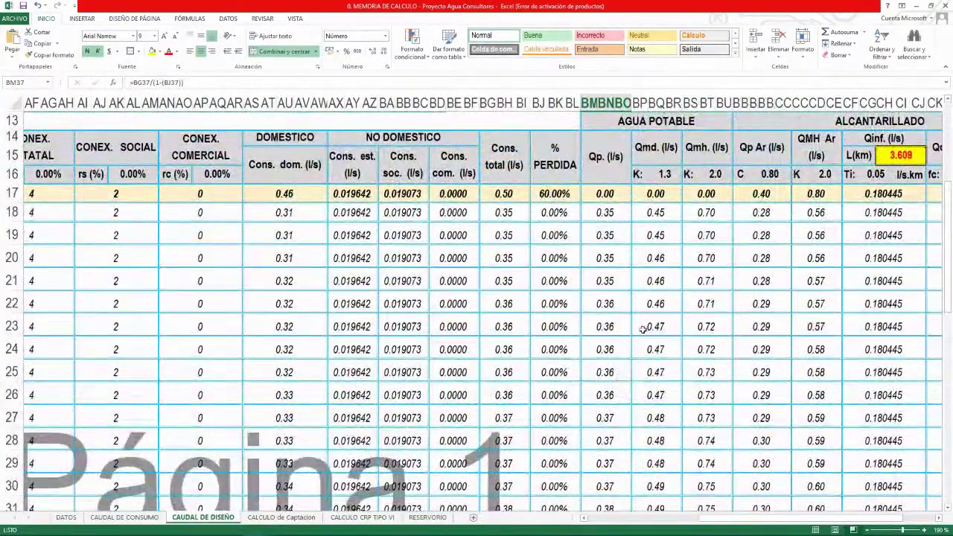
pyautogui.click(659, 171)
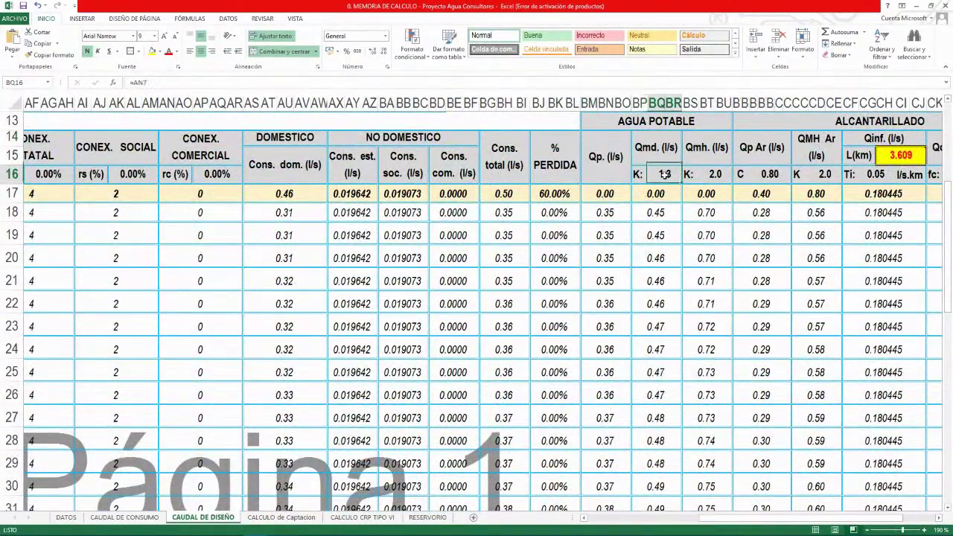
pyautogui.scroll(-4, 665, 279)
pyautogui.click(669, 392)
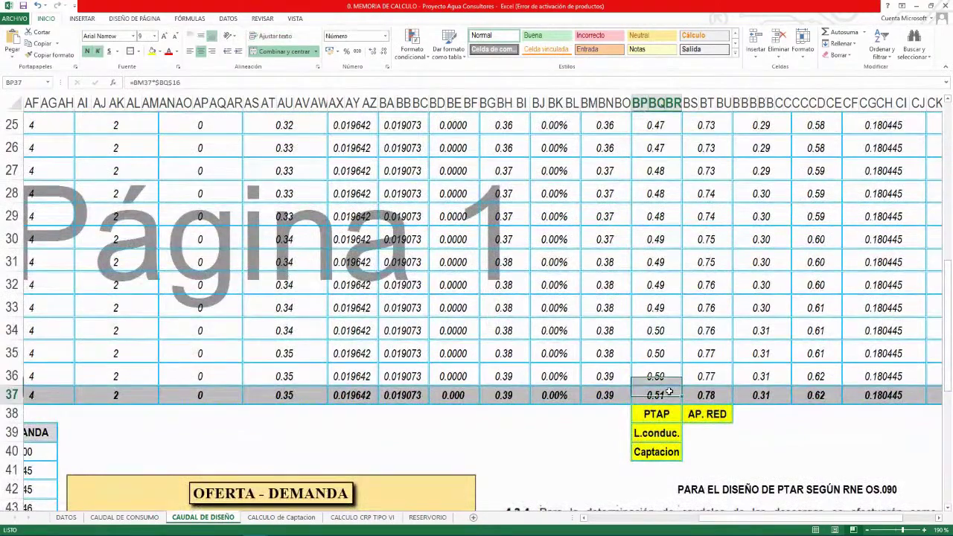
pyautogui.scroll(4, 670, 392)
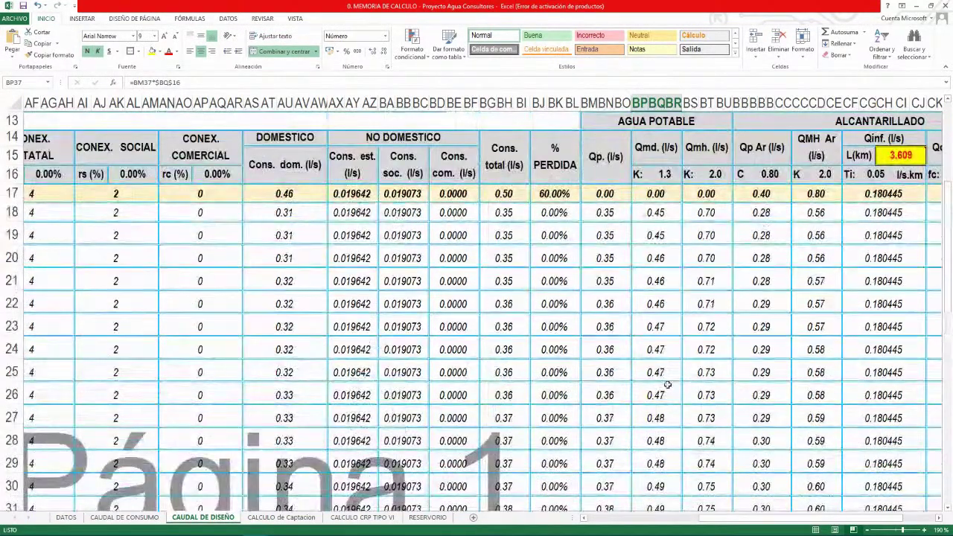
pyautogui.click(702, 148)
pyautogui.scroll(-6, 707, 246)
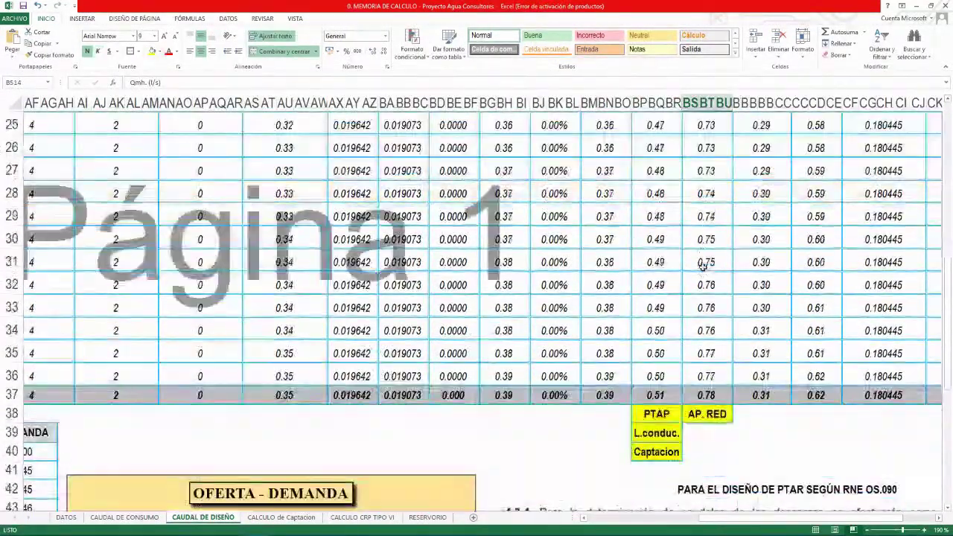
pyautogui.click(717, 258)
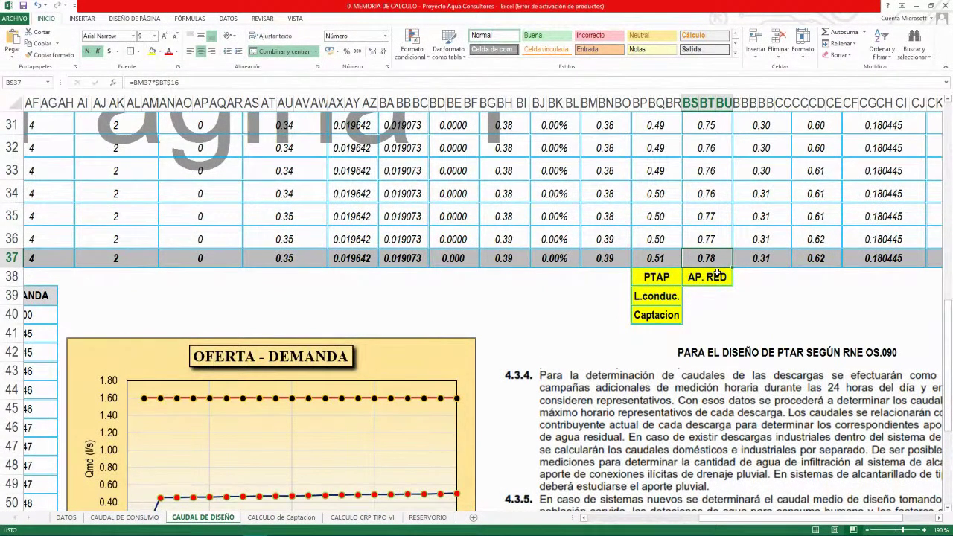
pyautogui.scroll(6, 717, 275)
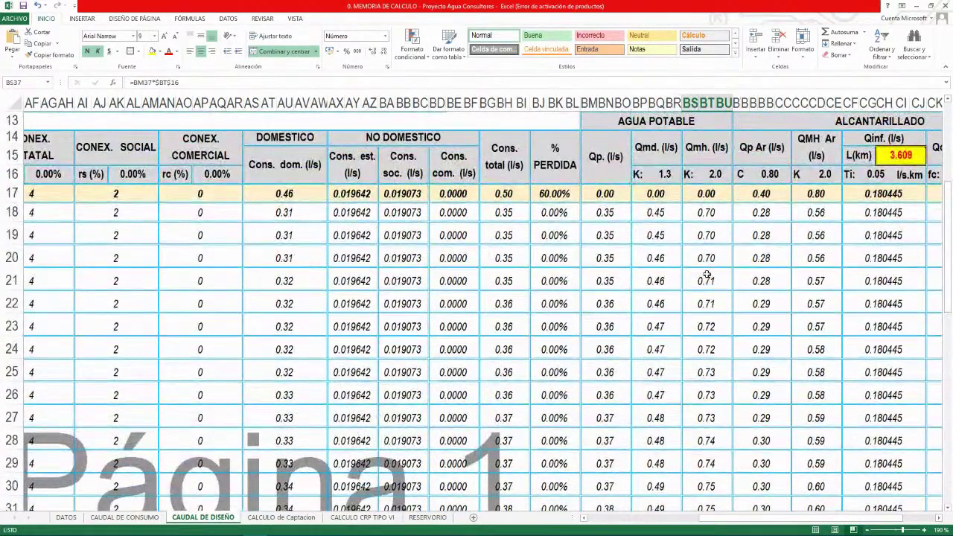
# Examine the year 20 Qmd and Qmh flow cells against the PTAP, L.conduc., Captacion and AP. RED labels beneath them
pyautogui.scroll(-4, 707, 276)
pyautogui.click(655, 414)
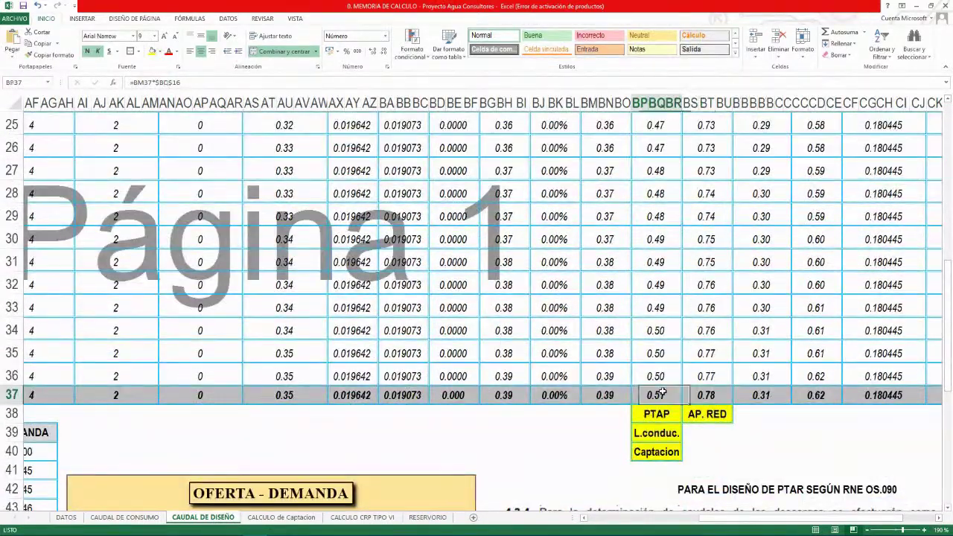
pyautogui.scroll(-2, 651, 276)
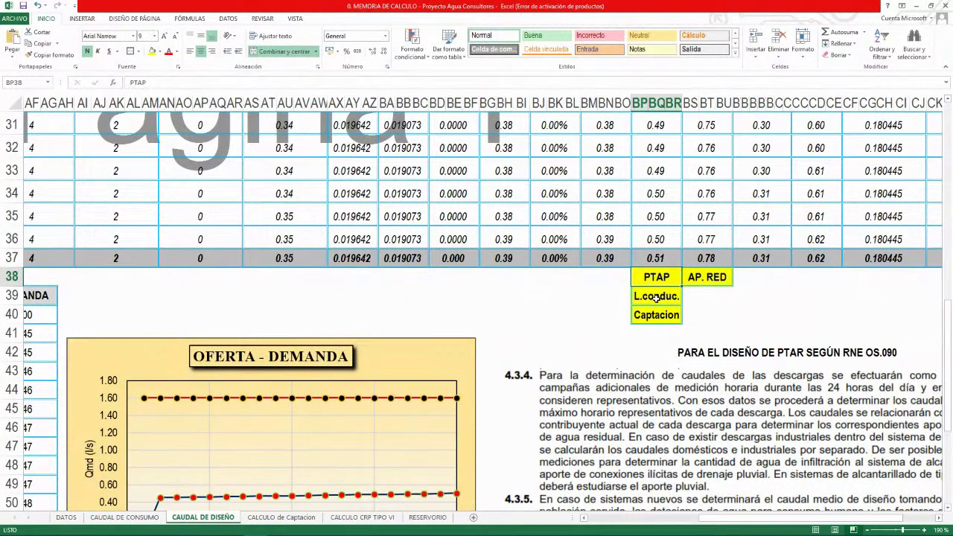
pyautogui.click(659, 258)
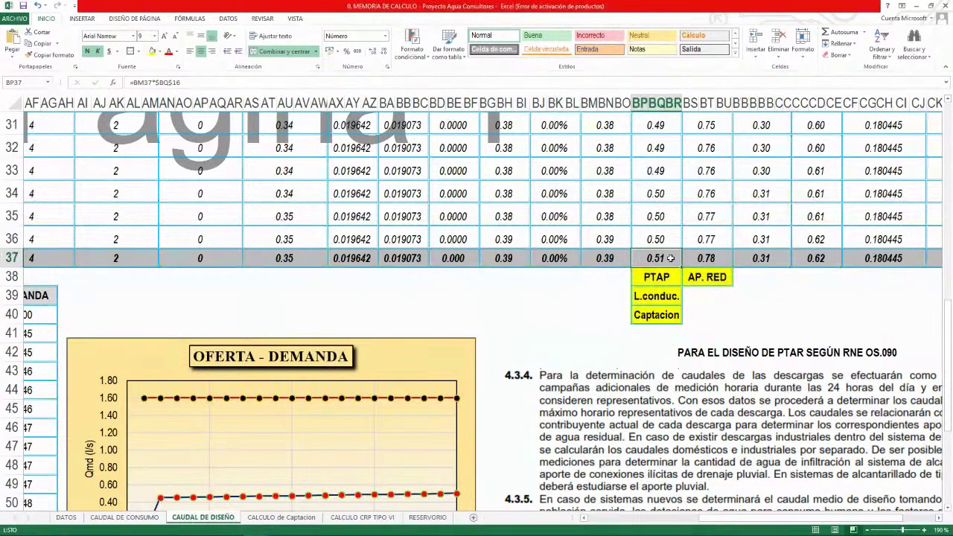
pyautogui.click(711, 313)
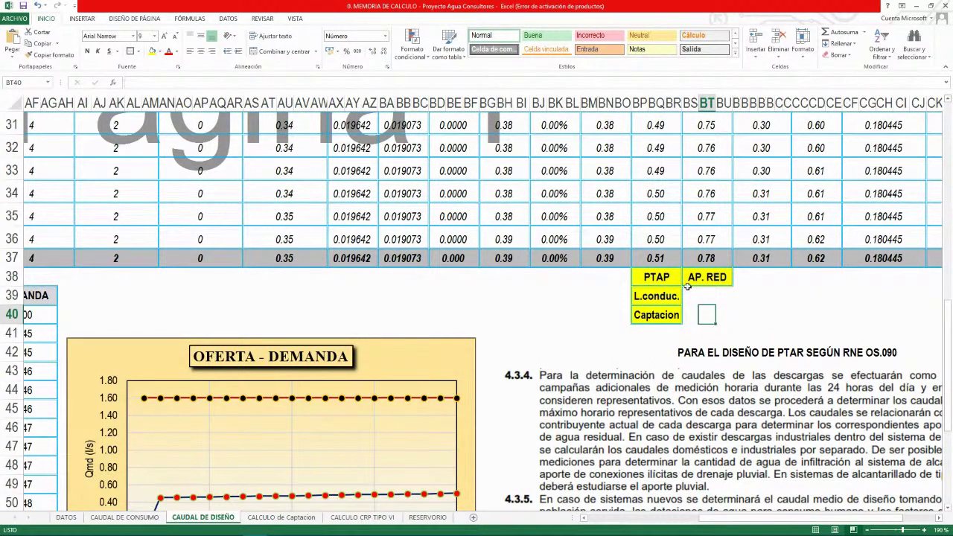
pyautogui.click(676, 264)
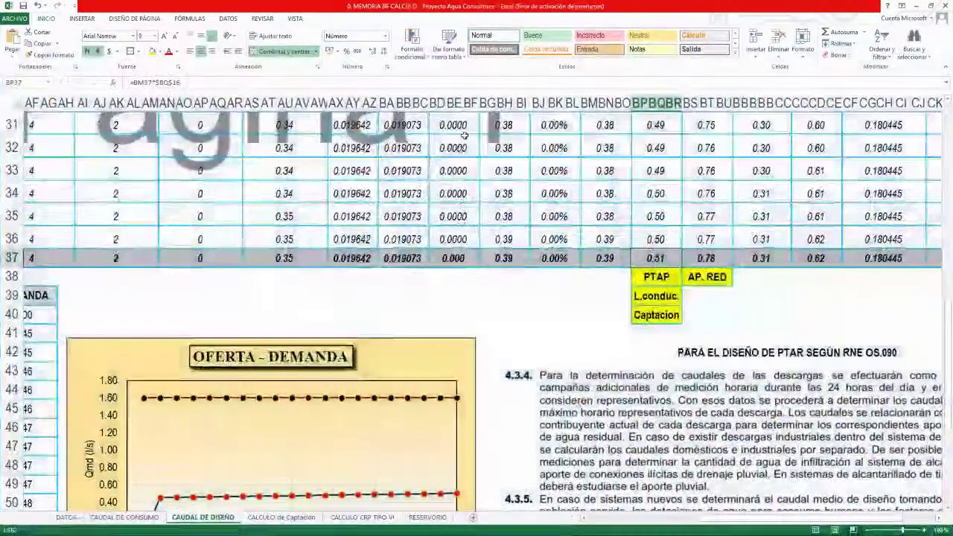
pyautogui.click(404, 278)
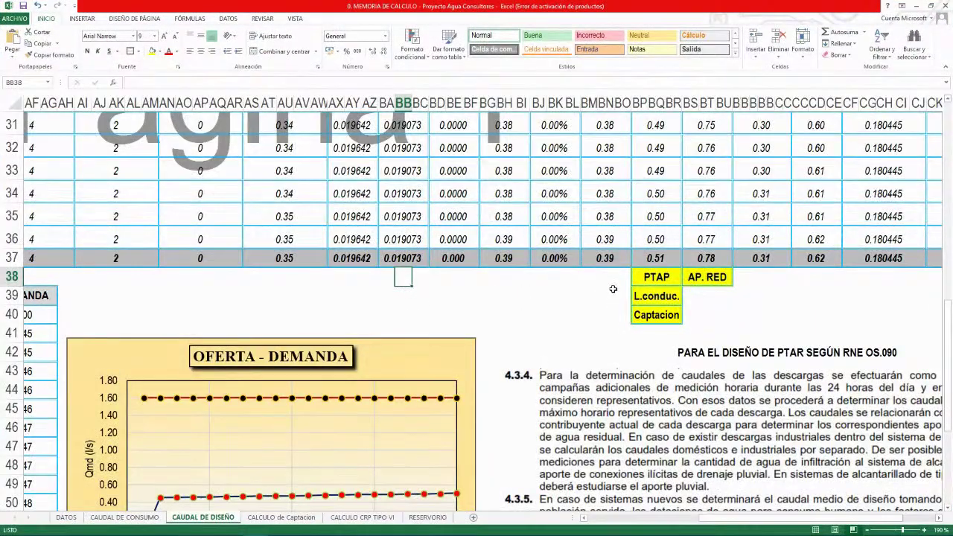
pyautogui.click(650, 256)
pyautogui.moveTo(650, 257); pyautogui.dragTo(649, 276)
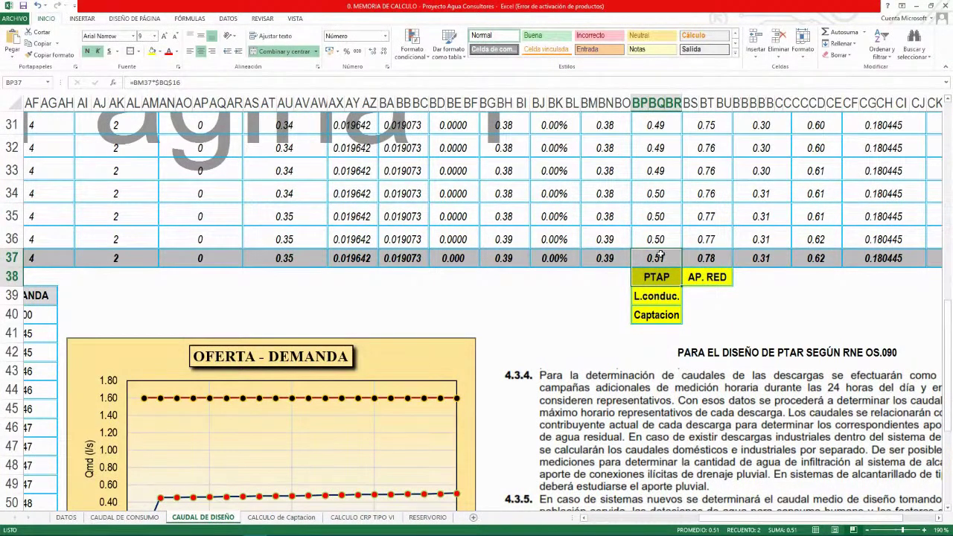
pyautogui.moveTo(659, 255); pyautogui.dragTo(685, 276)
pyautogui.click(658, 277)
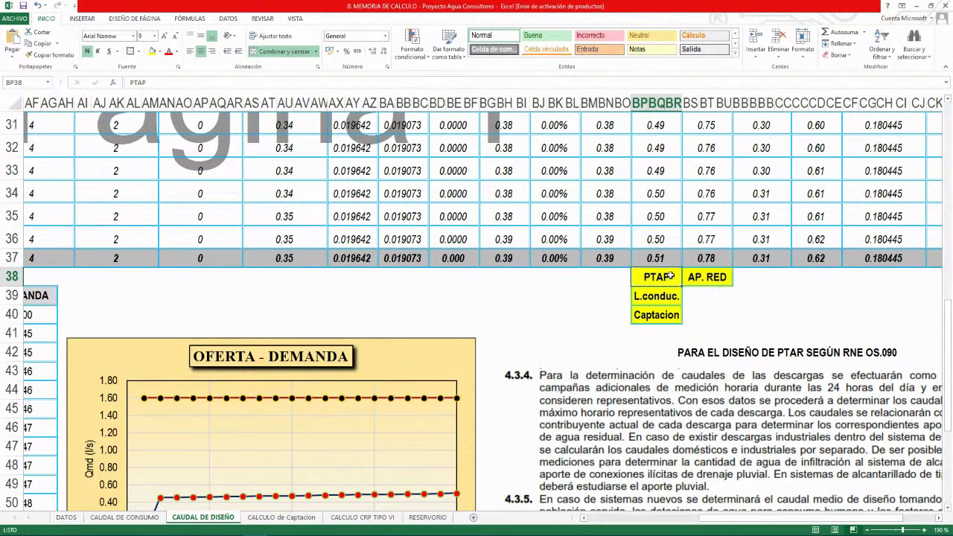
pyautogui.click(661, 259)
pyautogui.click(706, 258)
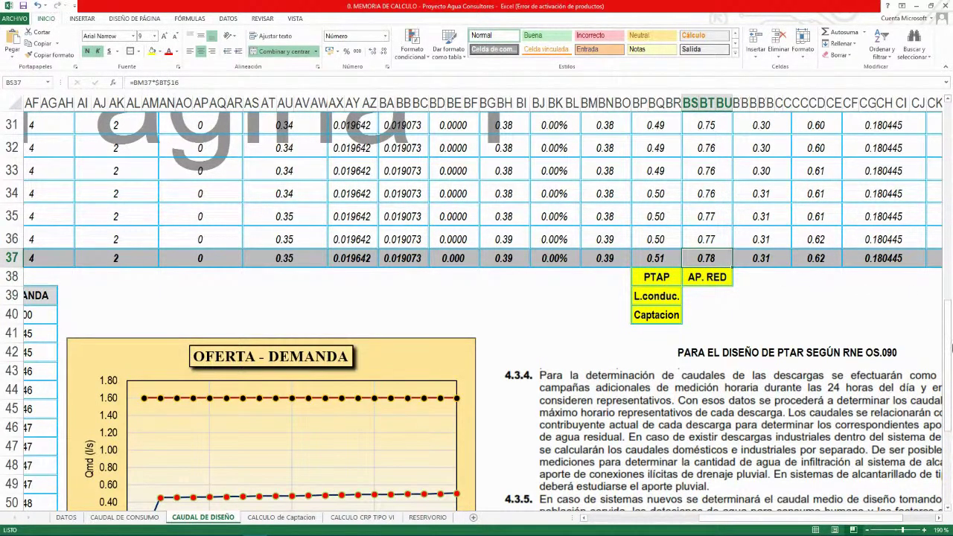
# Examine the ALCANTARILLADO columns from Qp Ar to Qdiseño across the yearly rows
pyautogui.moveTo(719, 519); pyautogui.dragTo(771, 519)
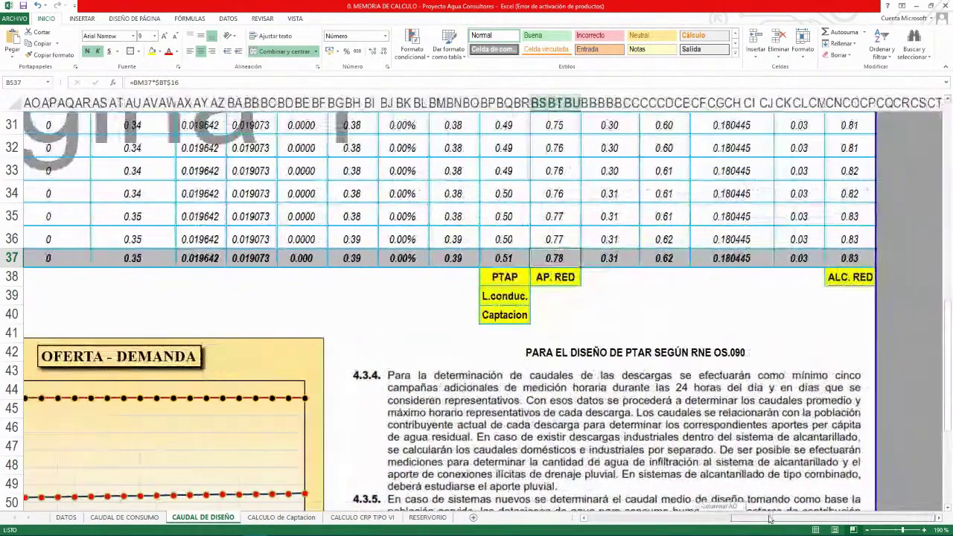
pyautogui.scroll(7, 741, 406)
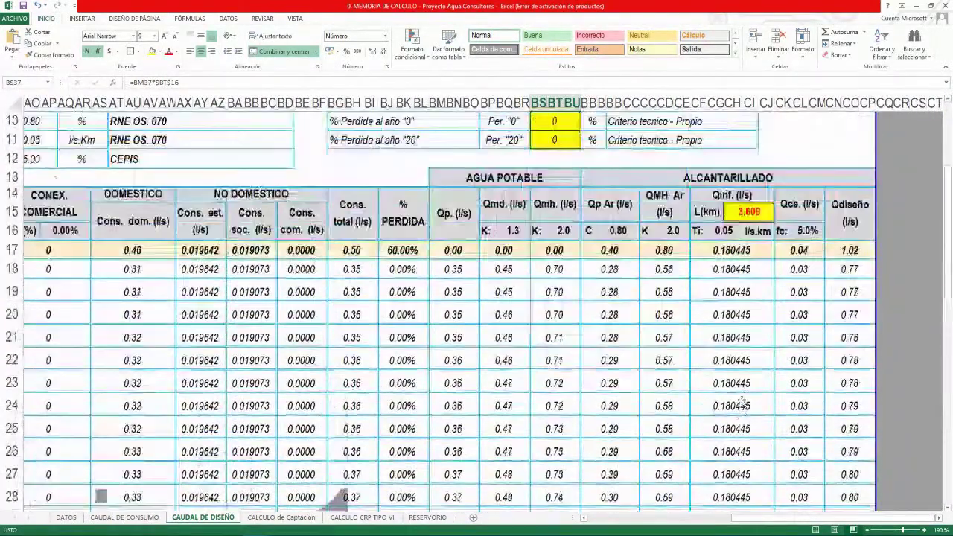
pyautogui.click(796, 177)
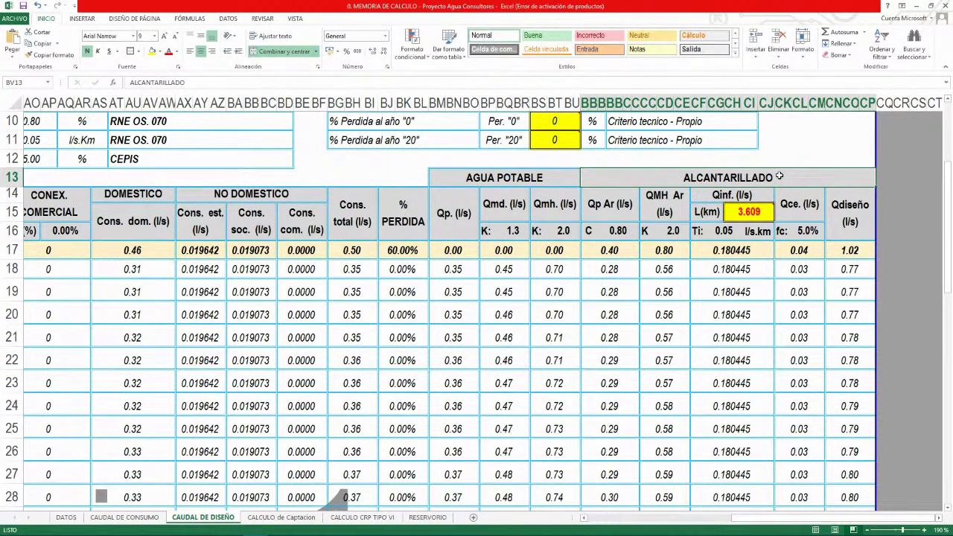
pyautogui.moveTo(779, 176)
pyautogui.mouseDown()
pyautogui.moveTo(745, 338)
pyautogui.moveTo(732, 512)
pyautogui.moveTo(736, 414)
pyautogui.mouseUp()
pyautogui.scroll(5, 519, 391)
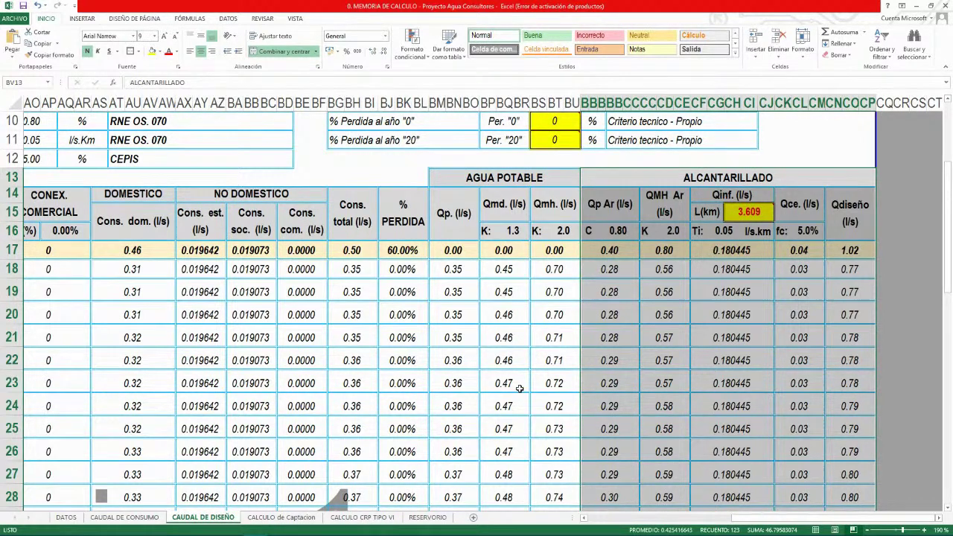
pyautogui.click(637, 363)
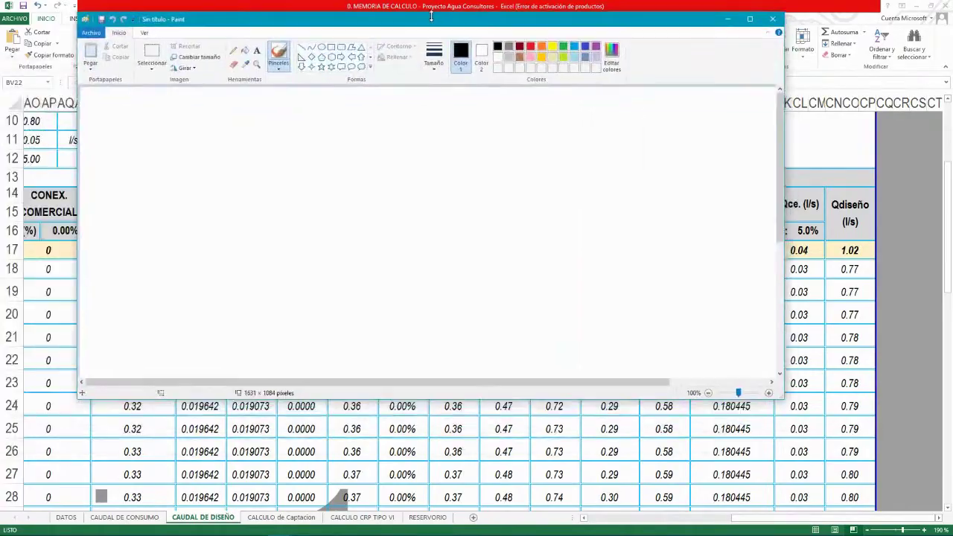
# Switch to Paint, maximize its window and widen the blank canvas to 1888 × 1084 pixels
pyautogui.press('super+Down')
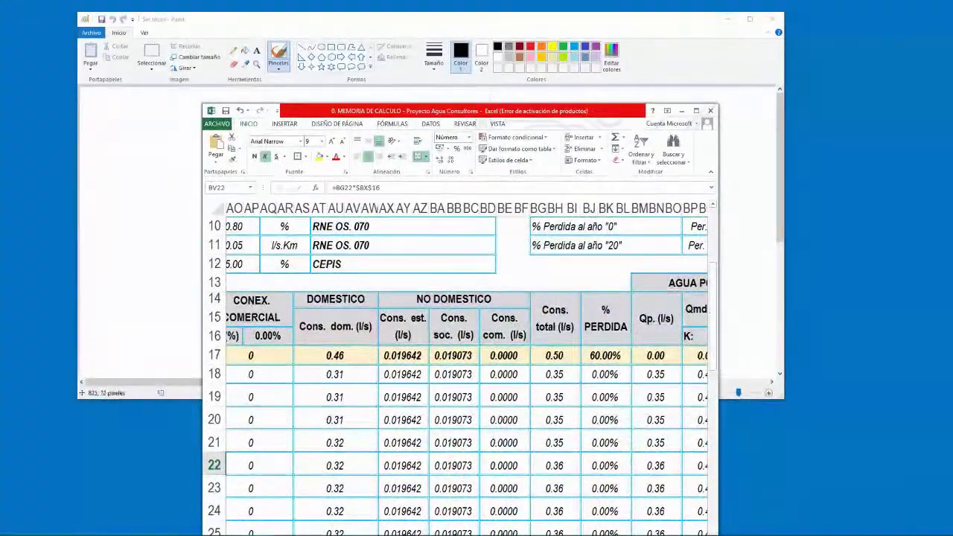
pyautogui.doubleClick(474, 23)
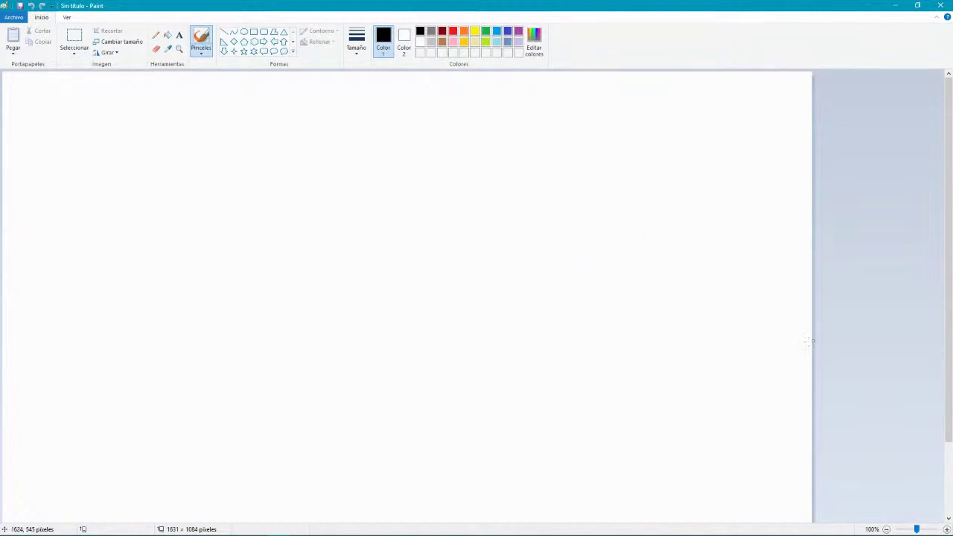
pyautogui.moveTo(809, 340); pyautogui.dragTo(940, 342)
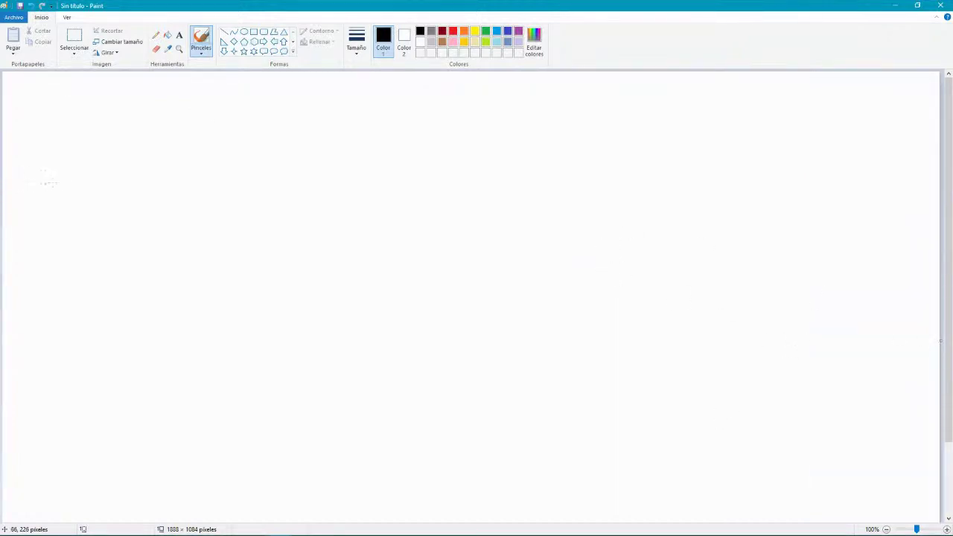
# Sketch in black a street layout with two intersections joined by a main street running diagonally across the canvas's upper-left area
pyautogui.moveTo(104, 139)
pyautogui.mouseDown()
pyautogui.moveTo(77, 149)
pyautogui.moveTo(106, 161)
pyautogui.moveTo(137, 140)
pyautogui.moveTo(106, 159)
pyautogui.moveTo(117, 157)
pyautogui.moveTo(150, 194)
pyautogui.moveTo(62, 254)
pyautogui.mouseUp()
pyautogui.moveTo(119, 165)
pyautogui.mouseDown()
pyautogui.moveTo(167, 183)
pyautogui.moveTo(242, 159)
pyautogui.moveTo(182, 197)
pyautogui.moveTo(295, 233)
pyautogui.mouseUp()
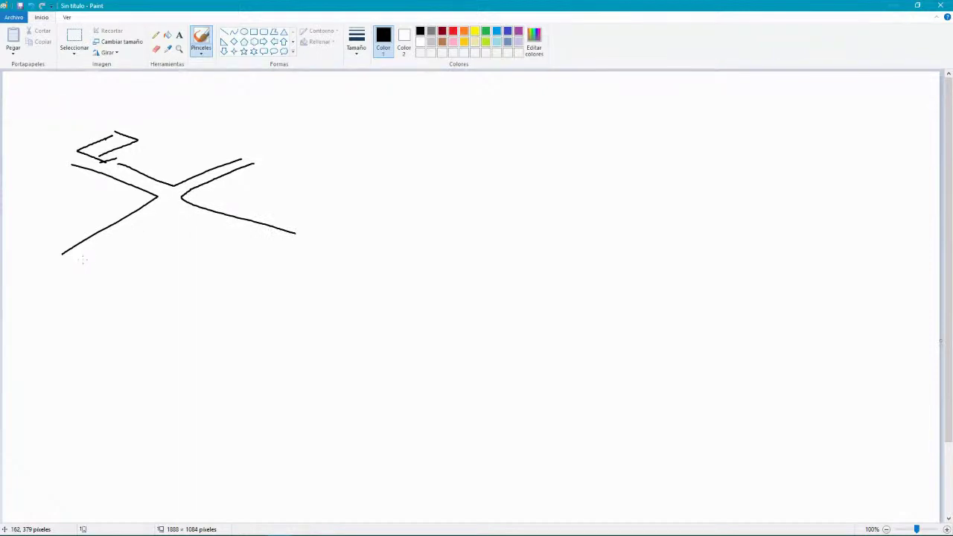
pyautogui.moveTo(85, 259)
pyautogui.mouseDown()
pyautogui.moveTo(176, 221)
pyautogui.moveTo(299, 254)
pyautogui.moveTo(188, 300)
pyautogui.mouseUp()
pyautogui.moveTo(328, 264)
pyautogui.mouseDown()
pyautogui.moveTo(240, 296)
pyautogui.moveTo(335, 268)
pyautogui.moveTo(303, 319)
pyautogui.moveTo(280, 324)
pyautogui.mouseUp()
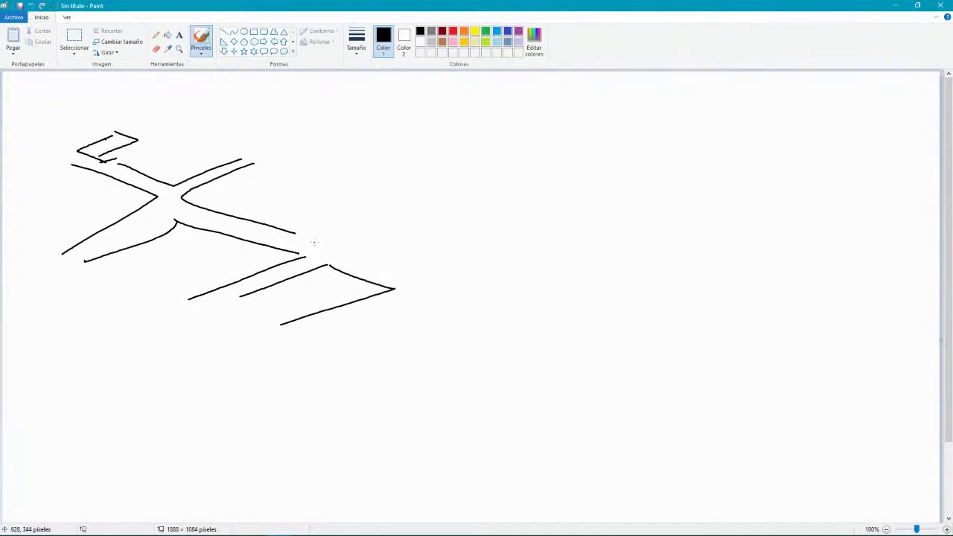
pyautogui.moveTo(295, 234)
pyautogui.mouseDown()
pyautogui.moveTo(312, 239)
pyautogui.moveTo(393, 216)
pyautogui.moveTo(336, 247)
pyautogui.moveTo(419, 269)
pyautogui.moveTo(459, 256)
pyautogui.mouseUp()
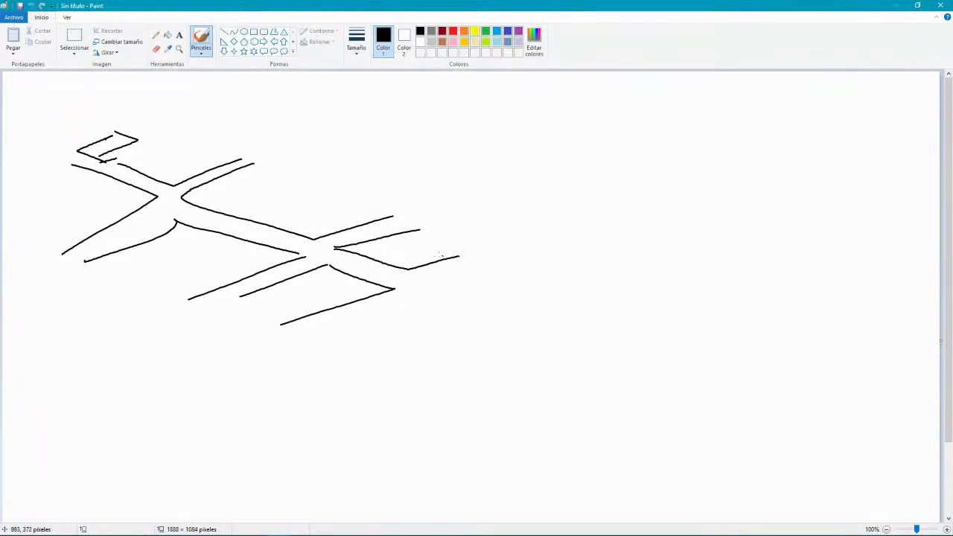
# Add black boundary and dividing lines to form rows of lots on both sides of the main street
pyautogui.moveTo(199, 208)
pyautogui.mouseDown()
pyautogui.moveTo(258, 193)
pyautogui.moveTo(340, 215)
pyautogui.mouseUp()
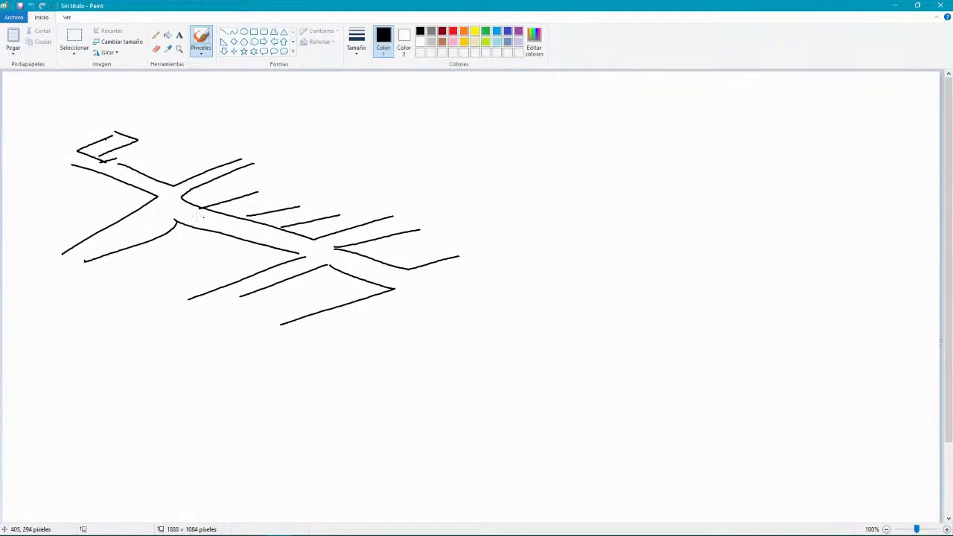
pyautogui.moveTo(133, 165)
pyautogui.mouseDown()
pyautogui.moveTo(181, 153)
pyautogui.moveTo(357, 225)
pyautogui.mouseUp()
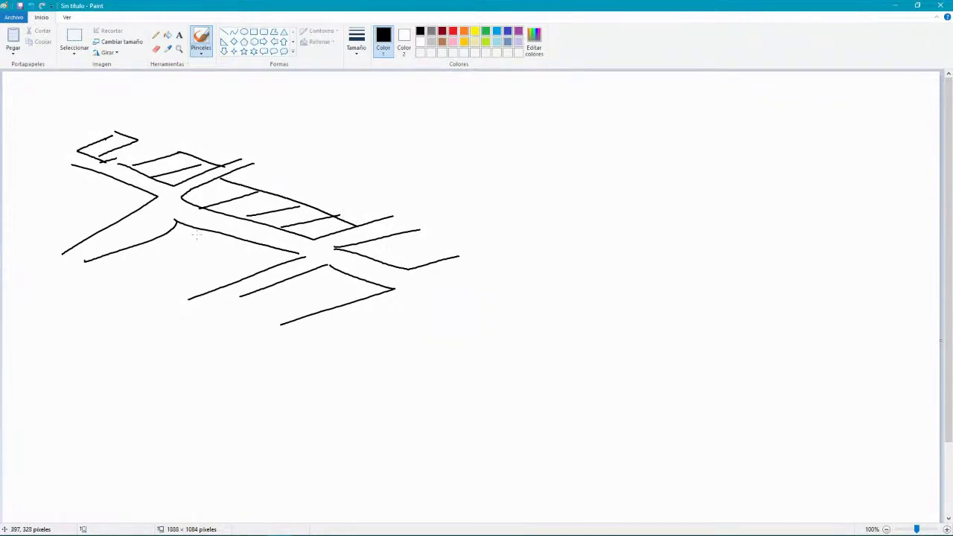
pyautogui.moveTo(162, 241); pyautogui.dragTo(272, 266)
pyautogui.moveTo(194, 249)
pyautogui.mouseDown()
pyautogui.moveTo(239, 239)
pyautogui.moveTo(272, 249)
pyautogui.mouseUp()
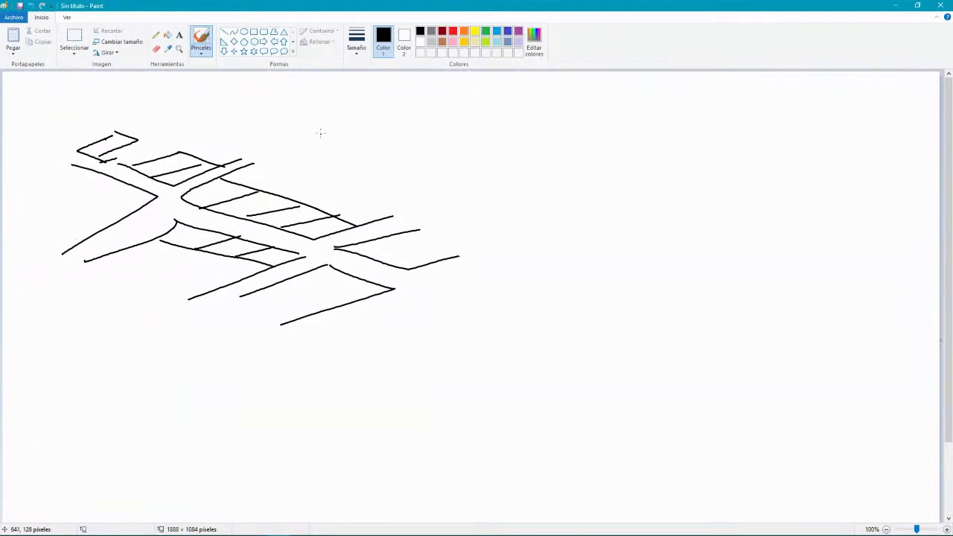
# Draw five small black quadrilateral houses scattered around the street layout, three above it and two to its left
pyautogui.moveTo(330, 114)
pyautogui.mouseDown()
pyautogui.moveTo(320, 130)
pyautogui.moveTo(347, 133)
pyautogui.moveTo(320, 130)
pyautogui.mouseUp()
pyautogui.moveTo(213, 96)
pyautogui.mouseDown()
pyautogui.moveTo(200, 111)
pyautogui.moveTo(237, 109)
pyautogui.moveTo(200, 111)
pyautogui.mouseUp()
pyautogui.moveTo(48, 99)
pyautogui.mouseDown()
pyautogui.moveTo(44, 113)
pyautogui.moveTo(63, 113)
pyautogui.mouseUp()
pyautogui.moveTo(9, 169)
pyautogui.mouseDown()
pyautogui.moveTo(44, 154)
pyautogui.moveTo(21, 176)
pyautogui.mouseUp()
pyautogui.moveTo(45, 289)
pyautogui.mouseDown()
pyautogui.moveTo(39, 304)
pyautogui.moveTo(63, 302)
pyautogui.moveTo(41, 302)
pyautogui.mouseUp()
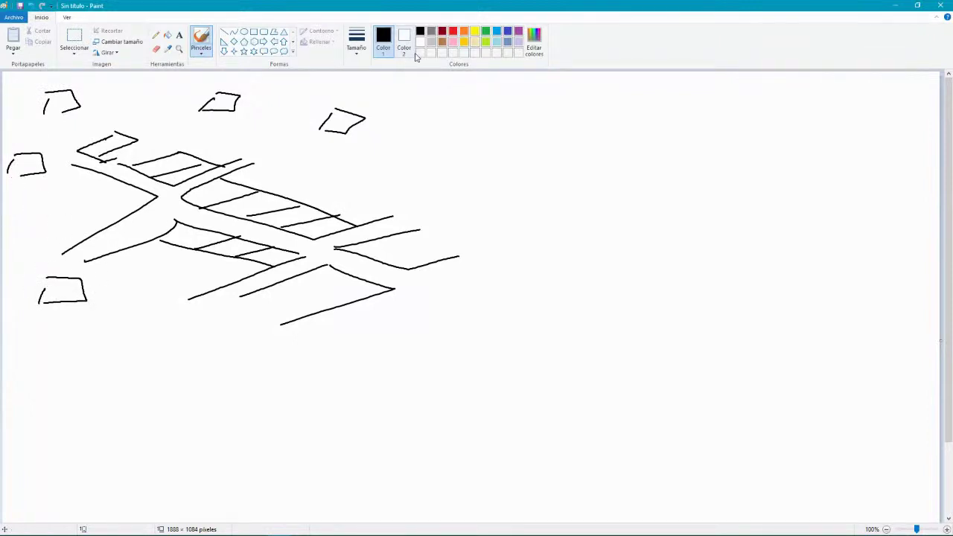
# Handwrite UBS with a short note beneath it in red beside the first two scattered houses above the streets
pyautogui.click(452, 31)
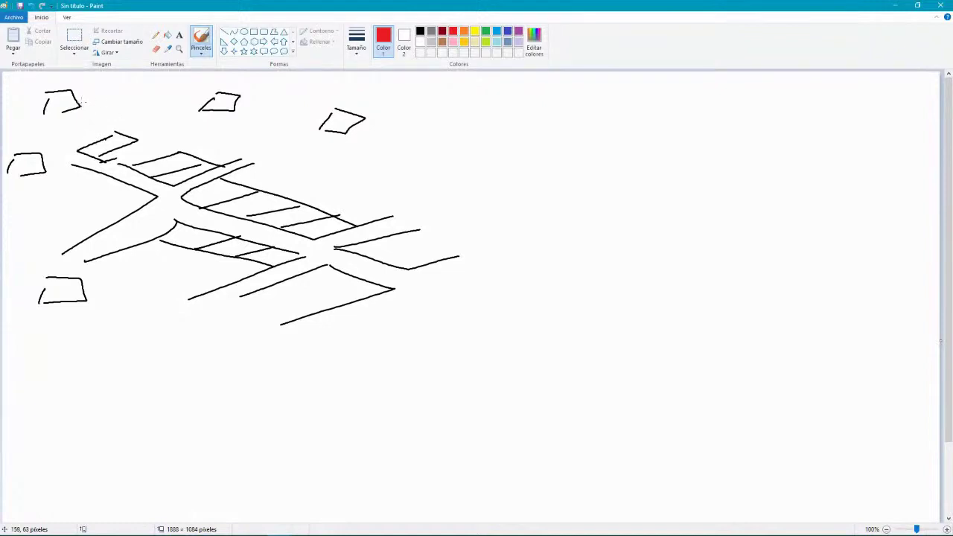
pyautogui.moveTo(88, 93)
pyautogui.mouseDown()
pyautogui.moveTo(133, 91)
pyautogui.moveTo(107, 108)
pyautogui.moveTo(112, 114)
pyautogui.mouseUp()
pyautogui.moveTo(112, 112)
pyautogui.mouseDown()
pyautogui.moveTo(101, 113)
pyautogui.moveTo(126, 109)
pyautogui.mouseUp()
pyautogui.moveTo(244, 97)
pyautogui.mouseDown()
pyautogui.moveTo(276, 101)
pyautogui.moveTo(249, 117)
pyautogui.moveTo(256, 122)
pyautogui.mouseUp()
pyautogui.moveTo(258, 115); pyautogui.dragTo(269, 123)
pyautogui.moveTo(272, 112); pyautogui.dragTo(273, 125)
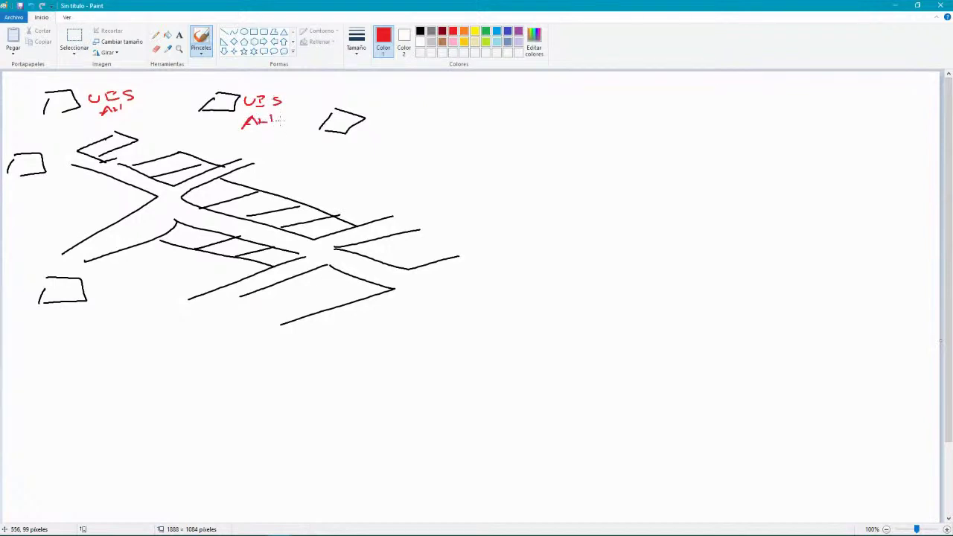
# Label the three remaining scattered houses UBS in red handwriting
pyautogui.moveTo(364, 126)
pyautogui.mouseDown()
pyautogui.moveTo(386, 135)
pyautogui.moveTo(416, 129)
pyautogui.moveTo(406, 137)
pyautogui.mouseUp()
pyautogui.rightClick(407, 126)
pyautogui.moveTo(15, 180); pyautogui.dragTo(41, 189)
pyautogui.moveTo(53, 180); pyautogui.dragTo(44, 188)
pyautogui.moveTo(58, 302)
pyautogui.mouseDown()
pyautogui.moveTo(77, 313)
pyautogui.moveTo(103, 304)
pyautogui.mouseUp()
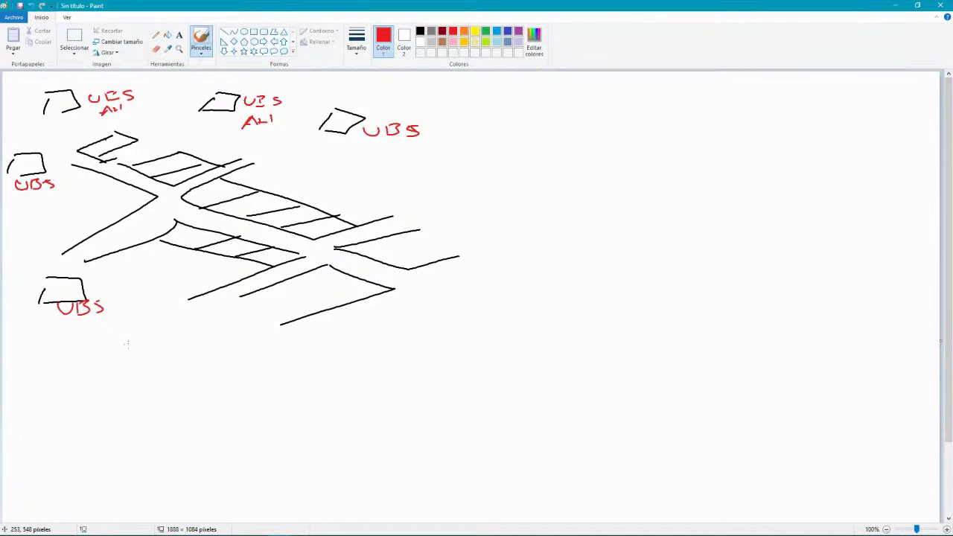
# Sketch below the streets a red schematic of a box on a ground line connected to a pointed tank and a square pit
pyautogui.moveTo(107, 354)
pyautogui.mouseDown()
pyautogui.moveTo(104, 377)
pyautogui.moveTo(138, 343)
pyautogui.moveTo(148, 376)
pyautogui.mouseUp()
pyautogui.moveTo(88, 379); pyautogui.dragTo(167, 372)
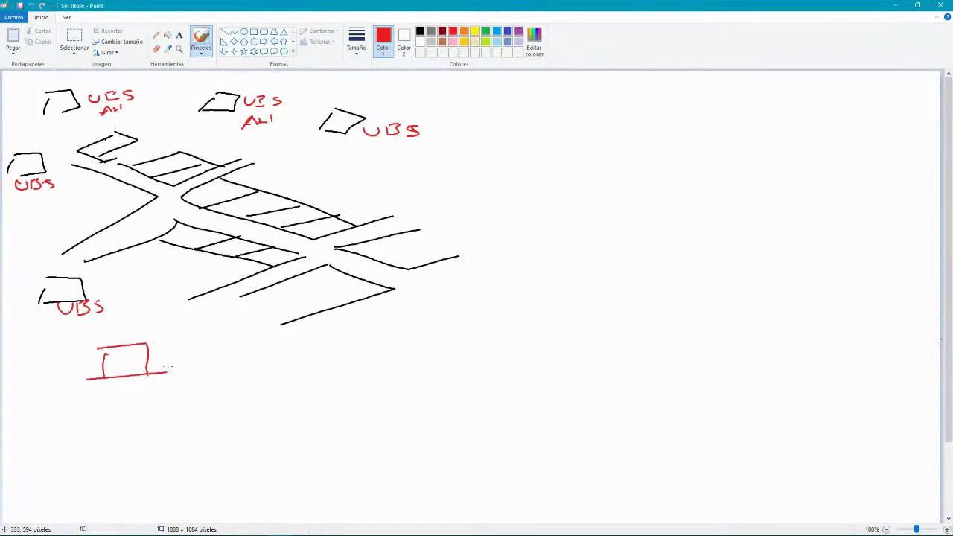
pyautogui.moveTo(169, 365)
pyautogui.mouseDown()
pyautogui.moveTo(197, 396)
pyautogui.moveTo(207, 377)
pyautogui.moveTo(201, 362)
pyautogui.moveTo(216, 363)
pyautogui.mouseUp()
pyautogui.moveTo(201, 365)
pyautogui.mouseDown()
pyautogui.moveTo(255, 365)
pyautogui.moveTo(261, 396)
pyautogui.moveTo(286, 363)
pyautogui.moveTo(294, 391)
pyautogui.moveTo(251, 396)
pyautogui.mouseUp()
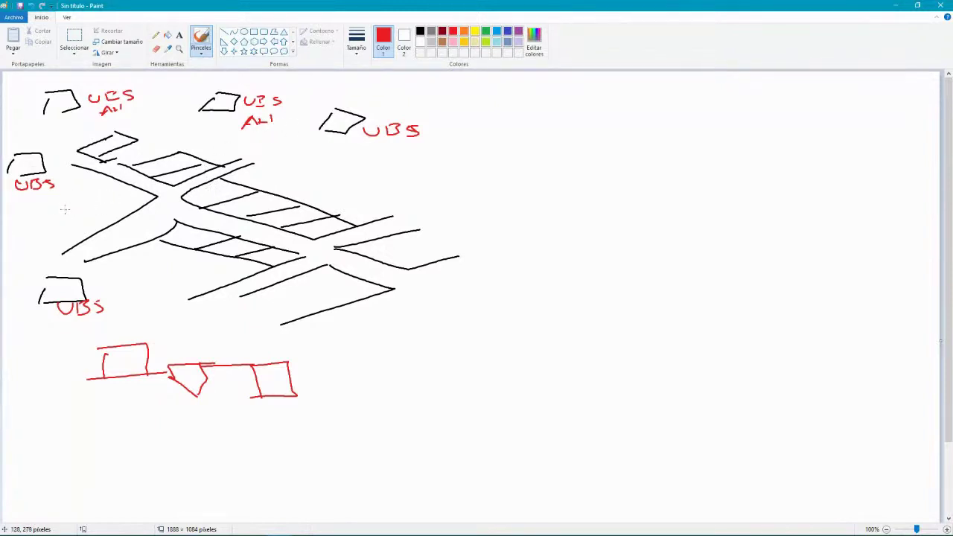
# Handwrite "plaza" in red beside the first intersection and "Areas de drenaje" in the blank area right of the streets
pyautogui.moveTo(61, 204)
pyautogui.mouseDown()
pyautogui.moveTo(60, 219)
pyautogui.moveTo(86, 201)
pyautogui.moveTo(122, 204)
pyautogui.mouseUp()
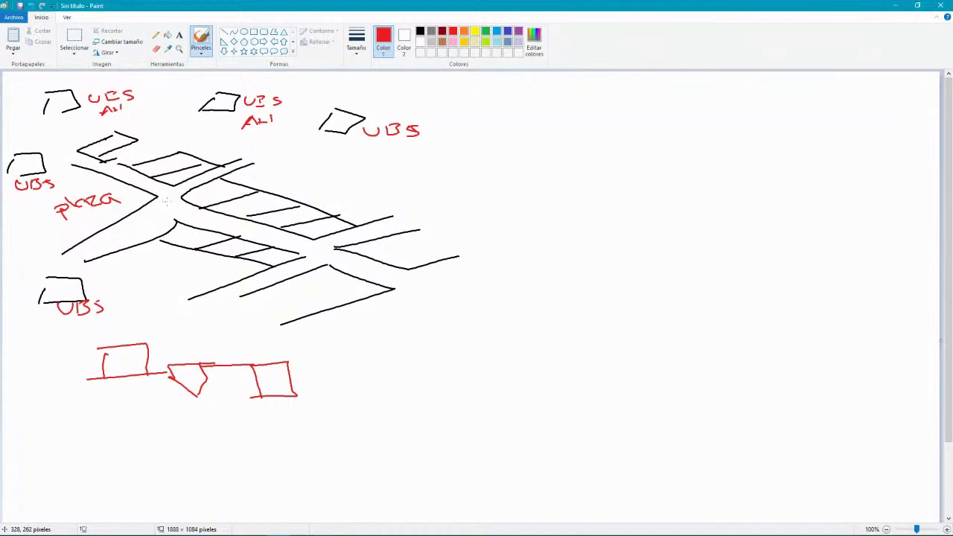
pyautogui.moveTo(529, 138)
pyautogui.mouseDown()
pyautogui.moveTo(512, 160)
pyautogui.moveTo(565, 150)
pyautogui.moveTo(703, 152)
pyautogui.mouseUp()
pyautogui.moveTo(621, 195)
pyautogui.mouseDown()
pyautogui.moveTo(605, 203)
pyautogui.moveTo(687, 190)
pyautogui.moveTo(719, 208)
pyautogui.moveTo(756, 194)
pyautogui.mouseUp()
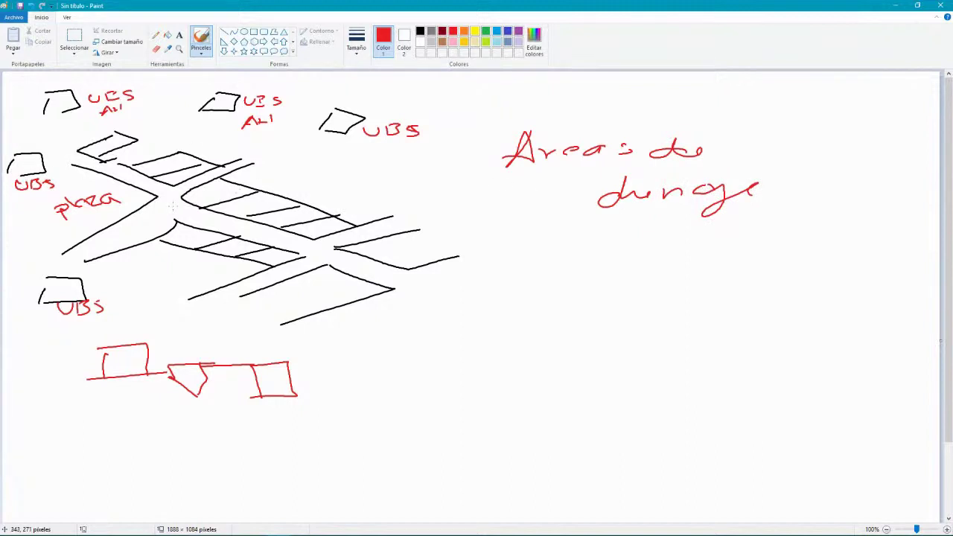
# Draw a red sewer line with four boxes along the main street, extending it to a pointed tank and a connected pit
pyautogui.moveTo(173, 203)
pyautogui.mouseDown()
pyautogui.moveTo(223, 218)
pyautogui.moveTo(215, 223)
pyautogui.moveTo(241, 221)
pyautogui.moveTo(218, 229)
pyautogui.moveTo(269, 232)
pyautogui.moveTo(262, 240)
pyautogui.moveTo(281, 231)
pyautogui.moveTo(345, 257)
pyautogui.moveTo(331, 255)
pyautogui.mouseUp()
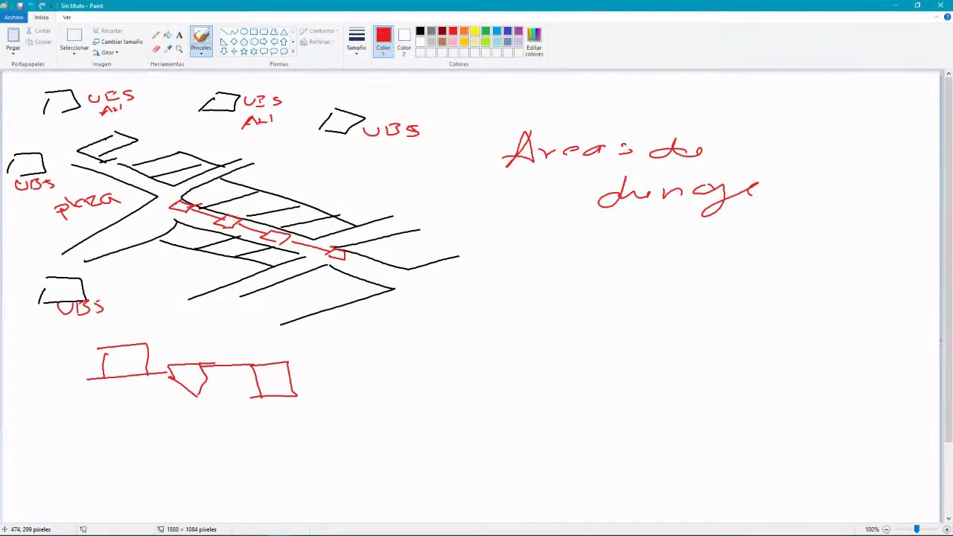
pyautogui.moveTo(231, 221)
pyautogui.mouseDown()
pyautogui.moveTo(251, 213)
pyautogui.moveTo(361, 245)
pyautogui.moveTo(426, 284)
pyautogui.mouseUp()
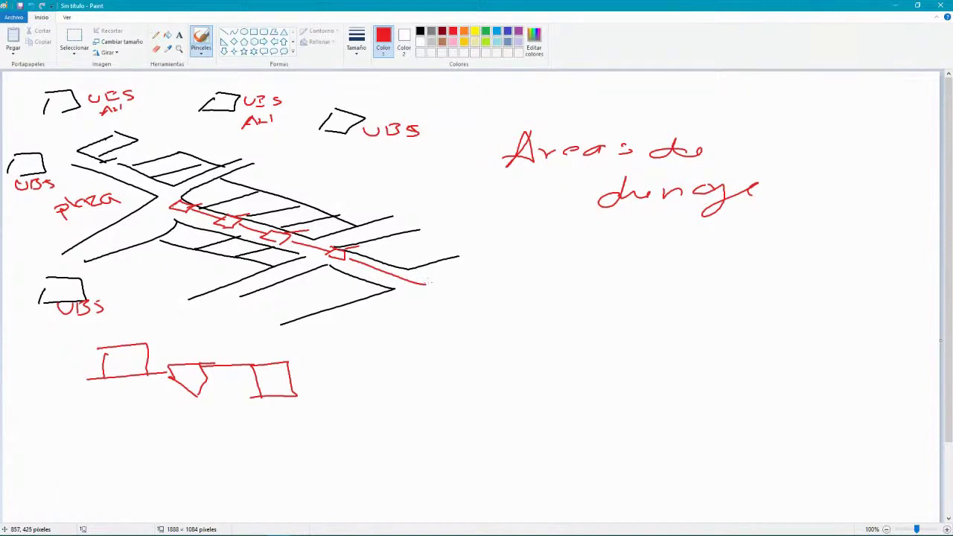
pyautogui.moveTo(425, 283)
pyautogui.mouseDown()
pyautogui.moveTo(417, 298)
pyautogui.moveTo(443, 315)
pyautogui.moveTo(480, 306)
pyautogui.moveTo(487, 281)
pyautogui.mouseUp()
pyautogui.moveTo(422, 281)
pyautogui.mouseDown()
pyautogui.moveTo(544, 294)
pyautogui.moveTo(523, 335)
pyautogui.moveTo(570, 337)
pyautogui.moveTo(539, 292)
pyautogui.mouseUp()
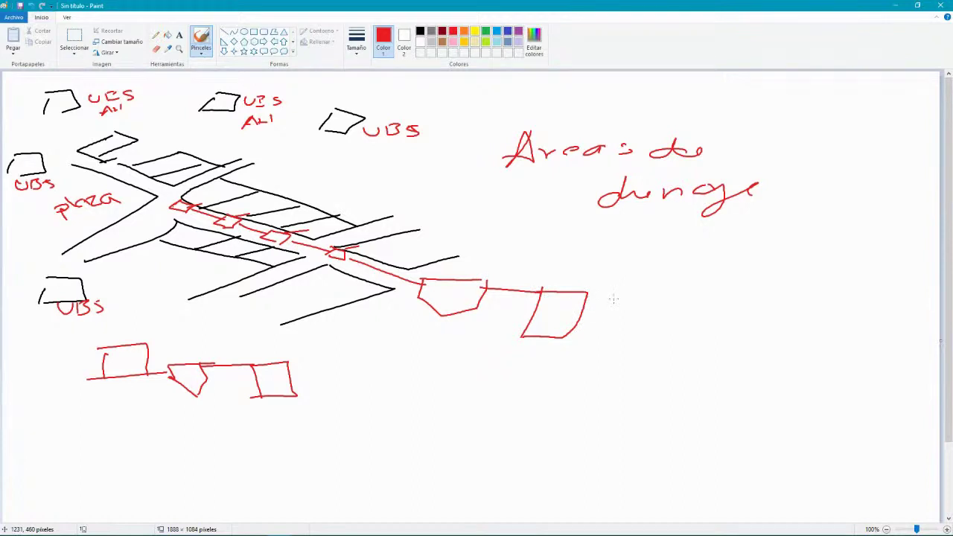
# Handwrite "pozo" and "Zanjas" in red next to the pit at the end of the sewer line
pyautogui.moveTo(614, 299); pyautogui.dragTo(613, 315)
pyautogui.moveTo(605, 297); pyautogui.dragTo(634, 296)
pyautogui.moveTo(630, 298); pyautogui.dragTo(701, 297)
pyautogui.moveTo(601, 323)
pyautogui.mouseDown()
pyautogui.moveTo(632, 344)
pyautogui.moveTo(673, 339)
pyautogui.moveTo(669, 350)
pyautogui.moveTo(734, 336)
pyautogui.mouseUp()
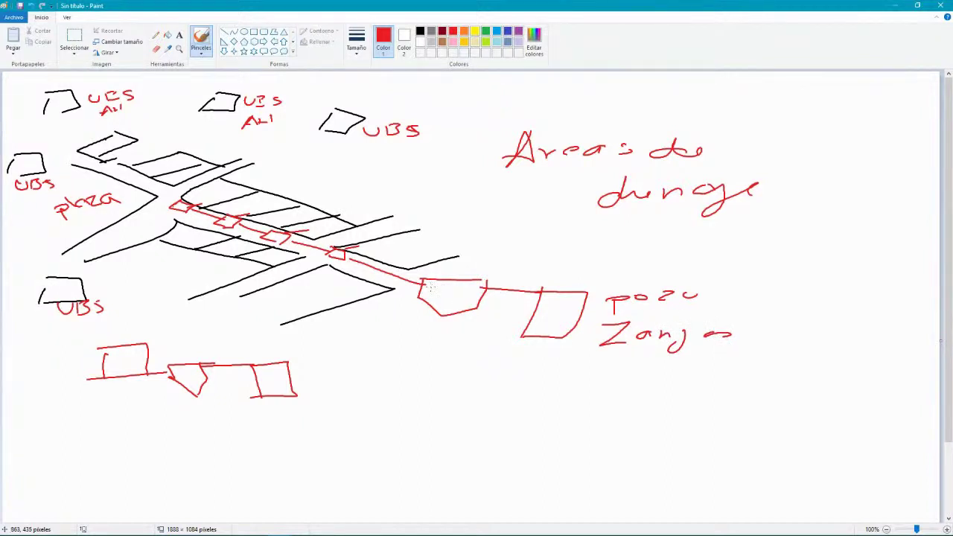
# Handwrite "5m3" in red inside the pointed tank on the sewer line and "3m3" and "7m3" below it
pyautogui.moveTo(430, 289)
pyautogui.mouseDown()
pyautogui.moveTo(429, 300)
pyautogui.moveTo(465, 295)
pyautogui.mouseUp()
pyautogui.moveTo(417, 321)
pyautogui.mouseDown()
pyautogui.moveTo(436, 337)
pyautogui.moveTo(470, 332)
pyautogui.moveTo(428, 362)
pyautogui.moveTo(483, 358)
pyautogui.mouseUp()
pyautogui.moveTo(462, 284)
pyautogui.mouseDown()
pyautogui.moveTo(472, 289)
pyautogui.moveTo(463, 297)
pyautogui.mouseUp()
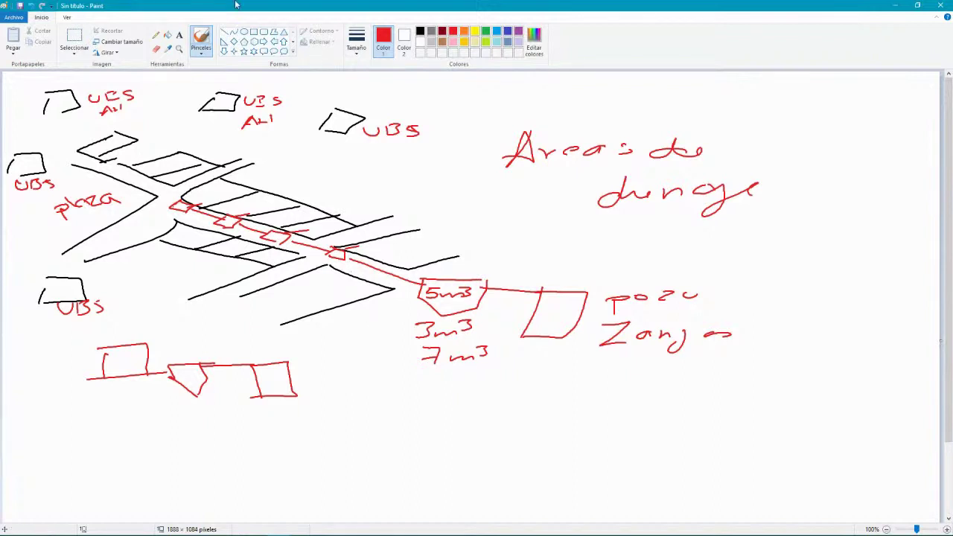
# Clear the whole village and sewer sketch from the canvas
pyautogui.click(74, 39)
pyautogui.moveTo(5, 76)
pyautogui.mouseDown()
pyautogui.moveTo(551, 247)
pyautogui.moveTo(735, 437)
pyautogui.moveTo(764, 441)
pyautogui.mouseUp()
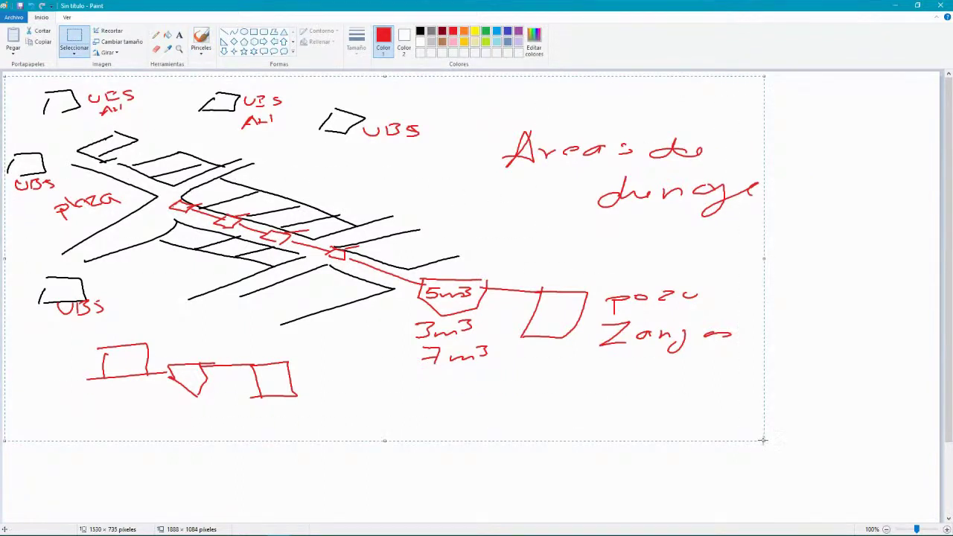
pyautogui.press('Delete')
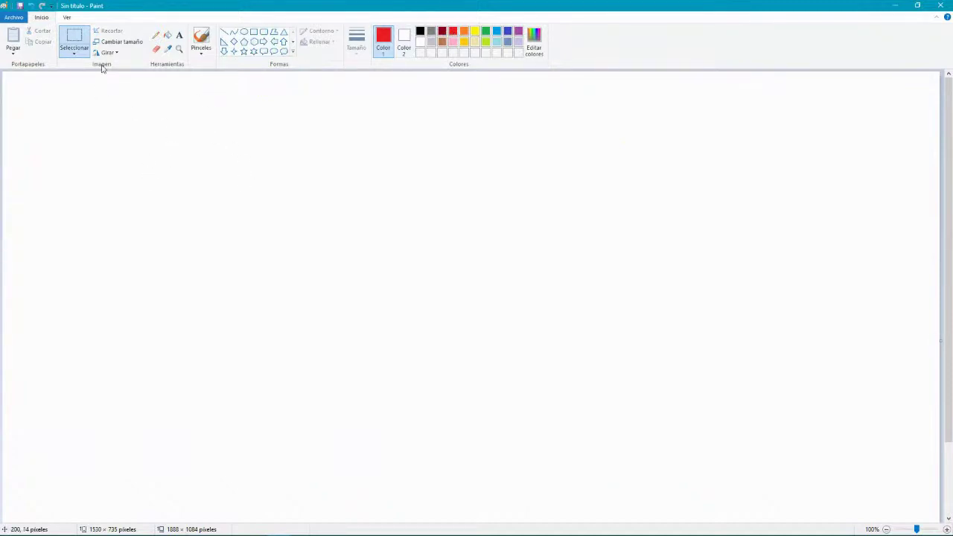
# Handwrite "localidades" with a blue brush near the canvas's upper edge and draw a small house beside it
pyautogui.click(155, 35)
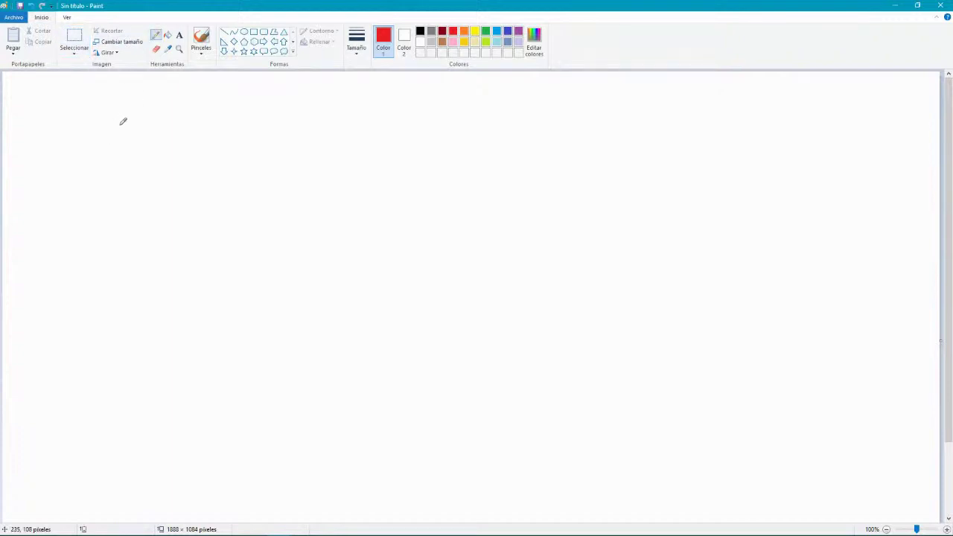
pyautogui.click(199, 57)
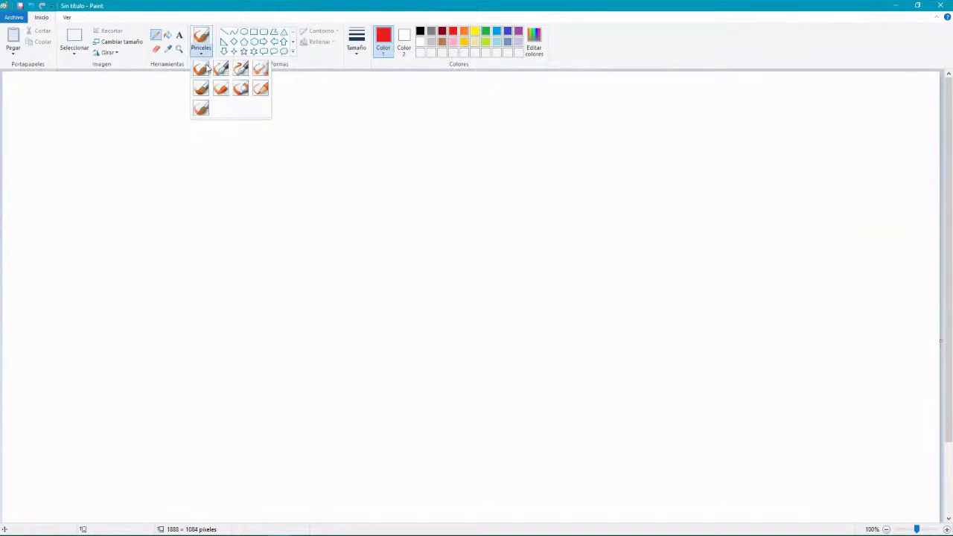
pyautogui.click(202, 70)
pyautogui.moveTo(136, 139); pyautogui.dragTo(140, 154)
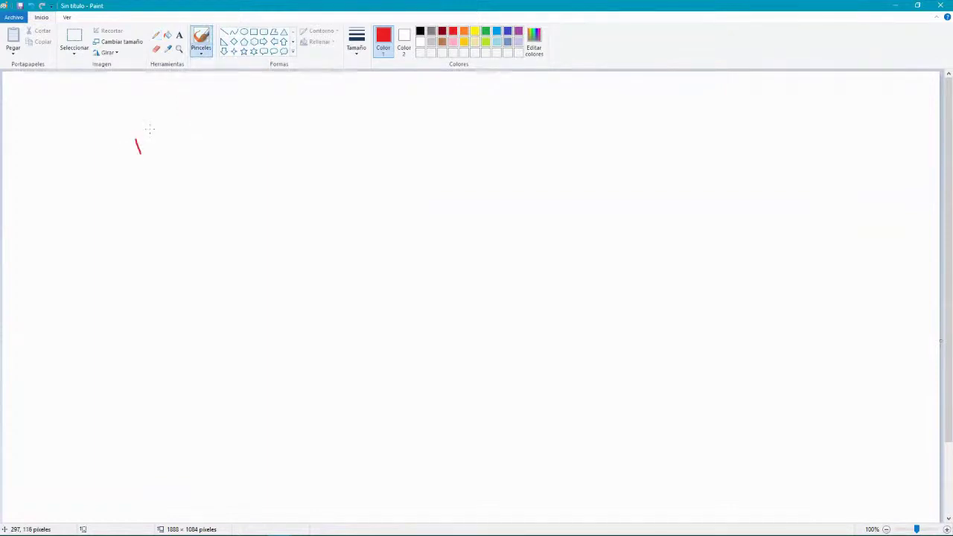
pyautogui.click(508, 32)
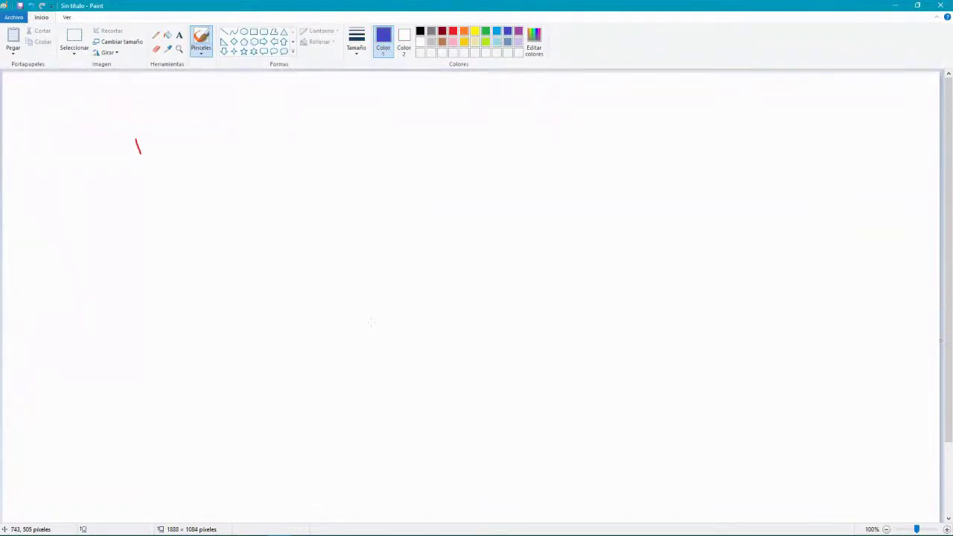
pyautogui.moveTo(153, 116)
pyautogui.mouseDown()
pyautogui.moveTo(276, 105)
pyautogui.moveTo(329, 121)
pyautogui.moveTo(373, 91)
pyautogui.moveTo(385, 115)
pyautogui.mouseUp()
pyautogui.moveTo(327, 87)
pyautogui.mouseDown()
pyautogui.moveTo(290, 116)
pyautogui.moveTo(369, 84)
pyautogui.moveTo(406, 96)
pyautogui.mouseUp()
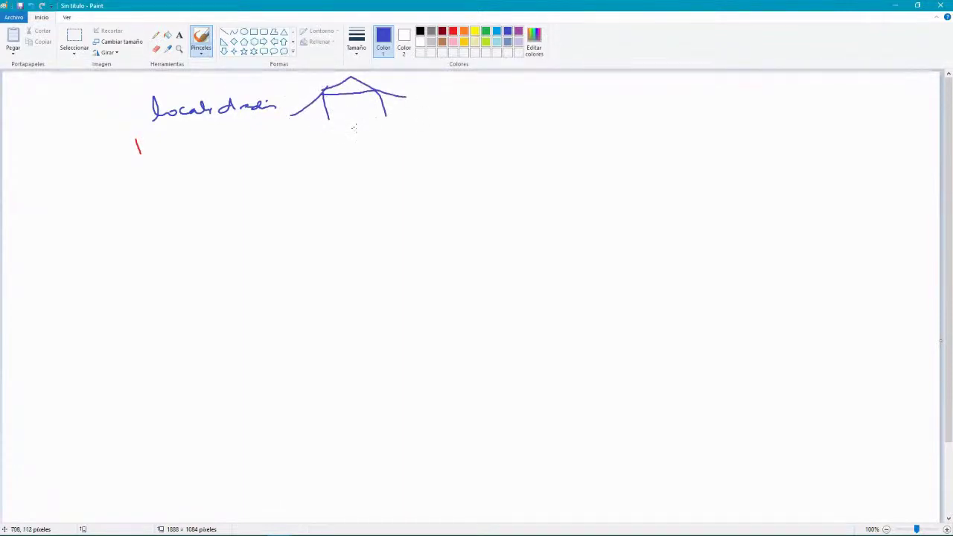
# Handwrite "UGM" in blue under the house and branch two lines from it to "Eco" and "Personal"
pyautogui.moveTo(326, 131); pyautogui.dragTo(428, 140)
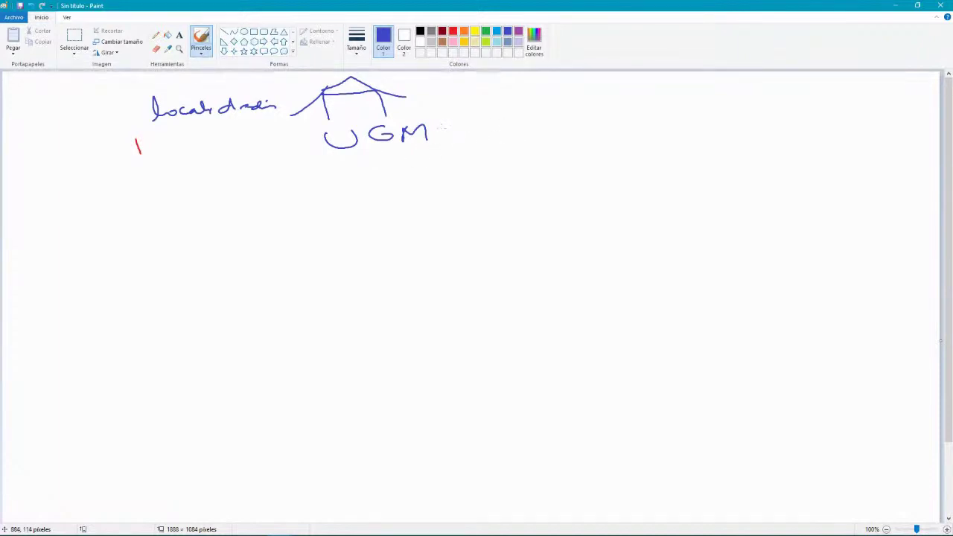
pyautogui.moveTo(444, 131)
pyautogui.mouseDown()
pyautogui.moveTo(493, 101)
pyautogui.moveTo(504, 111)
pyautogui.moveTo(540, 102)
pyautogui.moveTo(477, 141)
pyautogui.moveTo(509, 131)
pyautogui.moveTo(495, 136)
pyautogui.mouseUp()
pyautogui.moveTo(522, 131)
pyautogui.mouseDown()
pyautogui.moveTo(583, 133)
pyautogui.moveTo(606, 119)
pyautogui.moveTo(607, 130)
pyautogui.mouseUp()
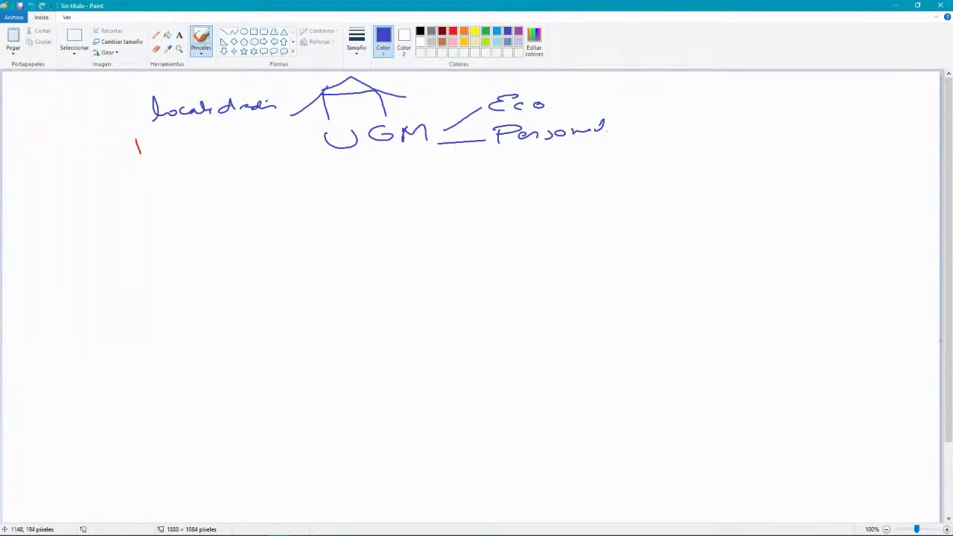
# Handwrite "PTAR" in blue beyond the "Eco" and "Personal" branches and circle "UGM"
pyautogui.moveTo(662, 110)
pyautogui.mouseDown()
pyautogui.moveTo(660, 137)
pyautogui.moveTo(660, 126)
pyautogui.mouseUp()
pyautogui.moveTo(691, 109)
pyautogui.mouseDown()
pyautogui.moveTo(712, 108)
pyautogui.moveTo(718, 128)
pyautogui.mouseUp()
pyautogui.moveTo(728, 132)
pyautogui.mouseDown()
pyautogui.moveTo(745, 111)
pyautogui.moveTo(760, 126)
pyautogui.moveTo(745, 117)
pyautogui.mouseUp()
pyautogui.moveTo(764, 102)
pyautogui.mouseDown()
pyautogui.moveTo(766, 128)
pyautogui.moveTo(802, 127)
pyautogui.mouseUp()
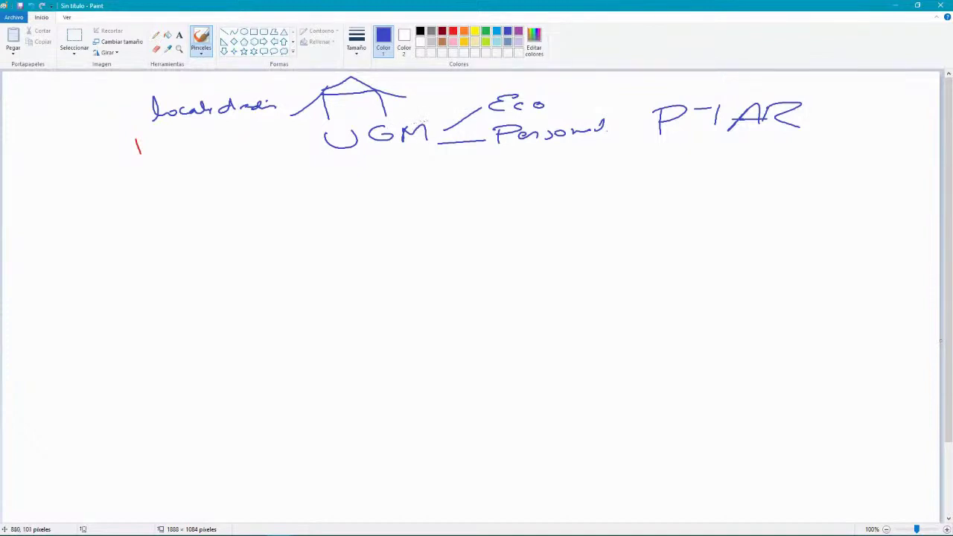
pyautogui.moveTo(423, 116)
pyautogui.mouseDown()
pyautogui.moveTo(335, 114)
pyautogui.moveTo(302, 152)
pyautogui.moveTo(429, 142)
pyautogui.moveTo(408, 120)
pyautogui.mouseUp()
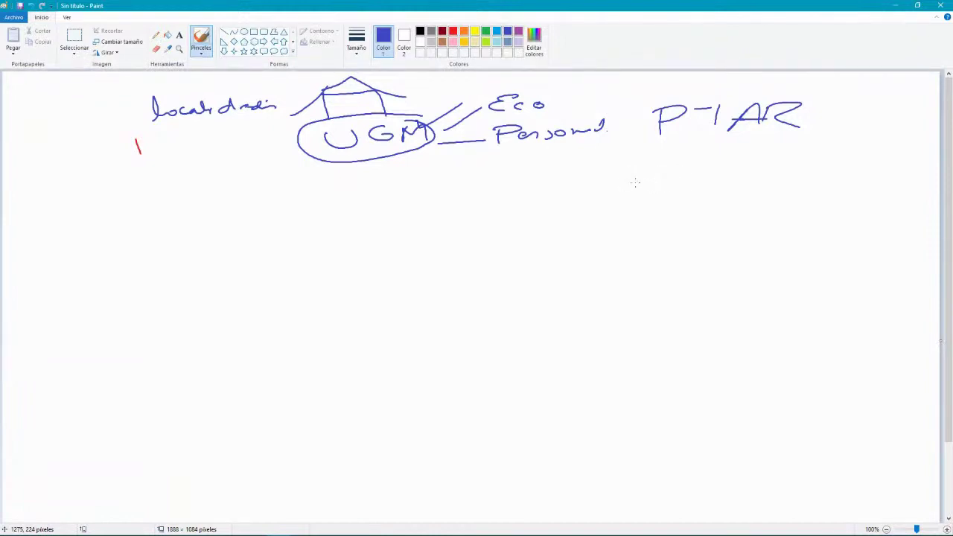
# Handwrite "JASS" below "Personal", draw an arrow from it up to "PTAR" and add "O&M" beside the arrow
pyautogui.moveTo(495, 194)
pyautogui.mouseDown()
pyautogui.moveTo(525, 194)
pyautogui.moveTo(495, 217)
pyautogui.moveTo(572, 213)
pyautogui.moveTo(556, 207)
pyautogui.mouseUp()
pyautogui.moveTo(586, 194)
pyautogui.mouseDown()
pyautogui.moveTo(593, 204)
pyautogui.moveTo(572, 211)
pyautogui.mouseUp()
pyautogui.moveTo(618, 192)
pyautogui.mouseDown()
pyautogui.moveTo(606, 210)
pyautogui.moveTo(628, 188)
pyautogui.mouseUp()
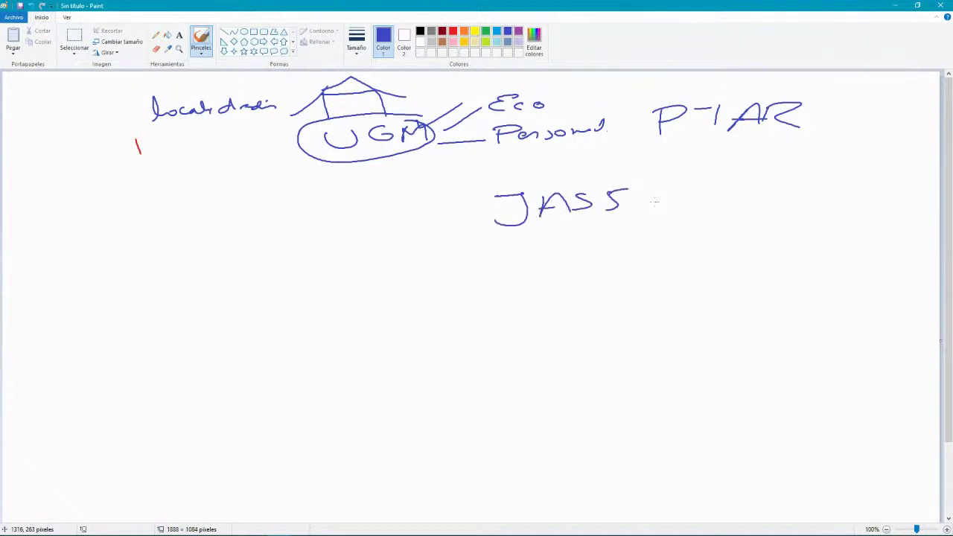
pyautogui.moveTo(630, 206)
pyautogui.mouseDown()
pyautogui.moveTo(706, 199)
pyautogui.moveTo(689, 157)
pyautogui.moveTo(771, 173)
pyautogui.mouseUp()
pyautogui.moveTo(794, 173)
pyautogui.mouseDown()
pyautogui.moveTo(795, 162)
pyautogui.moveTo(819, 172)
pyautogui.mouseUp()
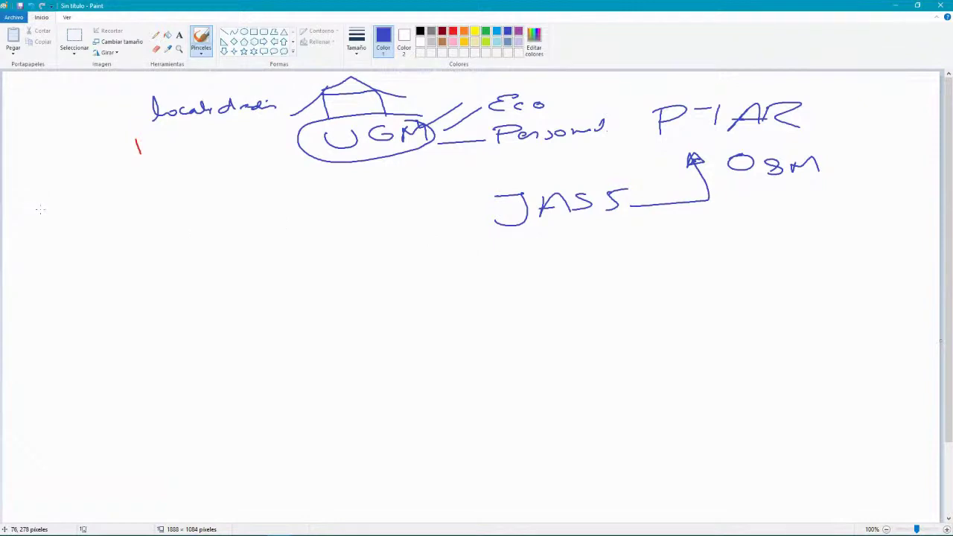
# Handwrite the treatment train "CR + T.H. + F Biologico" in blue on the same row as "JASS"
pyautogui.moveTo(43, 207)
pyautogui.mouseDown()
pyautogui.moveTo(33, 223)
pyautogui.moveTo(45, 221)
pyautogui.mouseUp()
pyautogui.moveTo(56, 201)
pyautogui.mouseDown()
pyautogui.moveTo(56, 222)
pyautogui.moveTo(105, 213)
pyautogui.mouseUp()
pyautogui.moveTo(99, 209)
pyautogui.mouseDown()
pyautogui.moveTo(100, 219)
pyautogui.moveTo(125, 221)
pyautogui.moveTo(128, 197)
pyautogui.moveTo(152, 216)
pyautogui.moveTo(170, 208)
pyautogui.mouseUp()
pyautogui.moveTo(149, 210)
pyautogui.mouseDown()
pyautogui.moveTo(212, 202)
pyautogui.moveTo(198, 213)
pyautogui.moveTo(229, 218)
pyautogui.moveTo(234, 206)
pyautogui.mouseUp()
pyautogui.click(177, 214)
pyautogui.moveTo(253, 198)
pyautogui.mouseDown()
pyautogui.moveTo(252, 216)
pyautogui.moveTo(285, 194)
pyautogui.moveTo(283, 215)
pyautogui.moveTo(295, 206)
pyautogui.mouseUp()
pyautogui.moveTo(304, 206)
pyautogui.mouseDown()
pyautogui.moveTo(298, 213)
pyautogui.moveTo(334, 224)
pyautogui.moveTo(402, 206)
pyautogui.mouseUp()
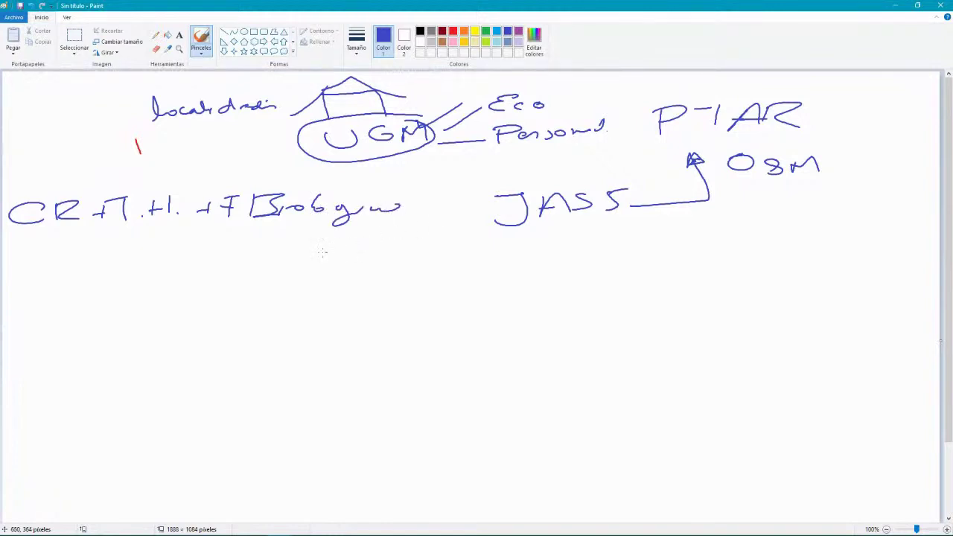
# Handwrite "CCC" below the treatment train, followed by an arrow to the amount "S/20.00" under "JASS"
pyautogui.moveTo(289, 245)
pyautogui.mouseDown()
pyautogui.moveTo(261, 265)
pyautogui.moveTo(287, 267)
pyautogui.mouseUp()
pyautogui.moveTo(318, 245)
pyautogui.mouseDown()
pyautogui.moveTo(319, 257)
pyautogui.moveTo(413, 255)
pyautogui.mouseUp()
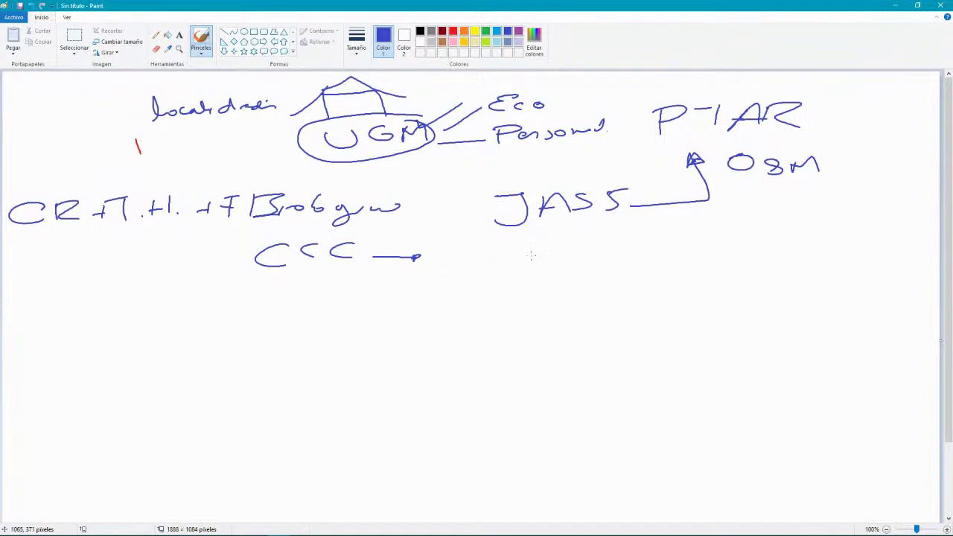
pyautogui.moveTo(539, 253); pyautogui.dragTo(499, 274)
pyautogui.moveTo(560, 243)
pyautogui.mouseDown()
pyautogui.moveTo(521, 286)
pyautogui.moveTo(590, 274)
pyautogui.mouseUp()
pyautogui.moveTo(622, 257); pyautogui.dragTo(621, 257)
pyautogui.click(639, 267)
pyautogui.moveTo(681, 259); pyautogui.dragTo(717, 258)
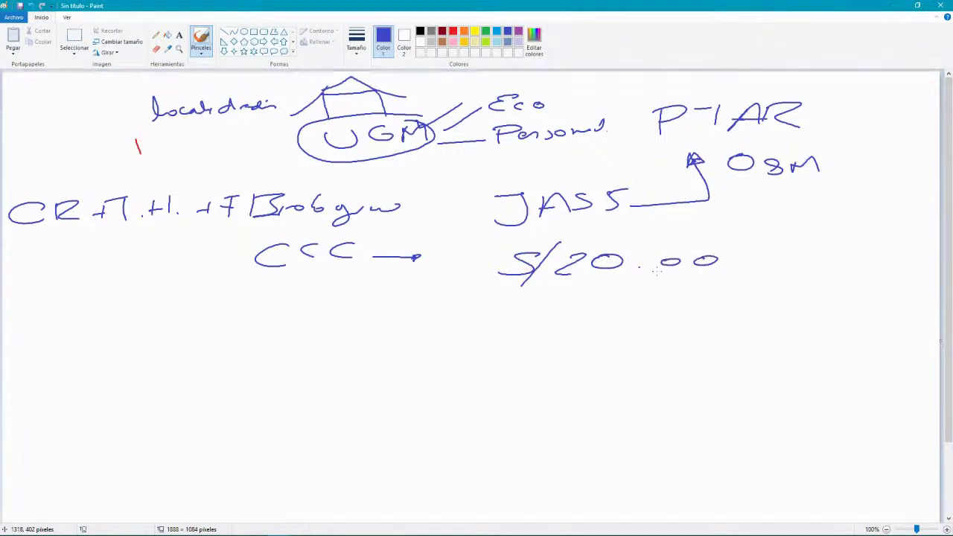
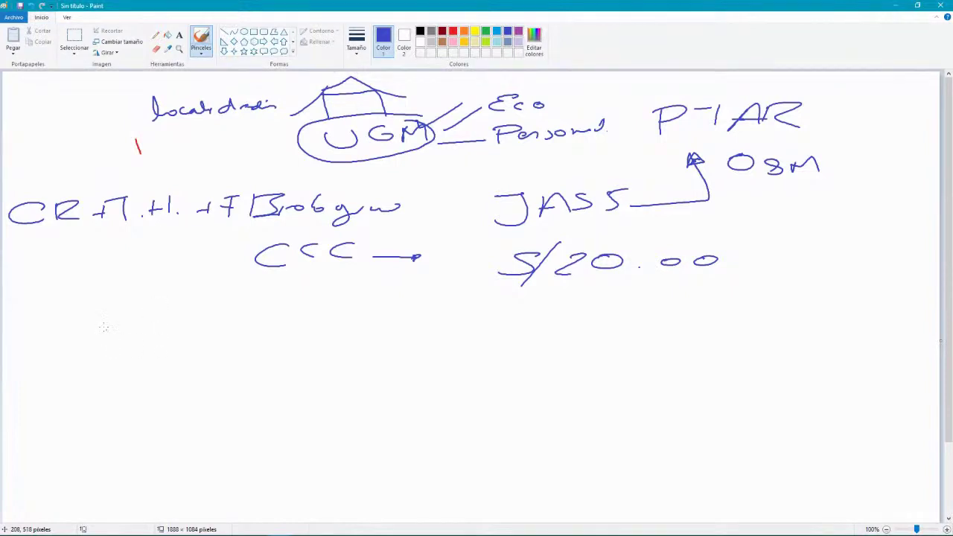
# Draw a pointed-bottom tank in the blank area below the notes and label it "Biodigestor"
pyautogui.moveTo(98, 320)
pyautogui.mouseDown()
pyautogui.moveTo(111, 366)
pyautogui.moveTo(158, 384)
pyautogui.moveTo(175, 365)
pyautogui.moveTo(161, 323)
pyautogui.moveTo(171, 322)
pyautogui.moveTo(191, 357)
pyautogui.moveTo(216, 341)
pyautogui.moveTo(190, 353)
pyautogui.mouseUp()
pyautogui.moveTo(258, 337); pyautogui.dragTo(276, 339)
pyautogui.moveTo(285, 325)
pyautogui.mouseDown()
pyautogui.moveTo(291, 344)
pyautogui.moveTo(354, 324)
pyautogui.moveTo(374, 340)
pyautogui.moveTo(362, 329)
pyautogui.mouseUp()
pyautogui.click(378, 323)
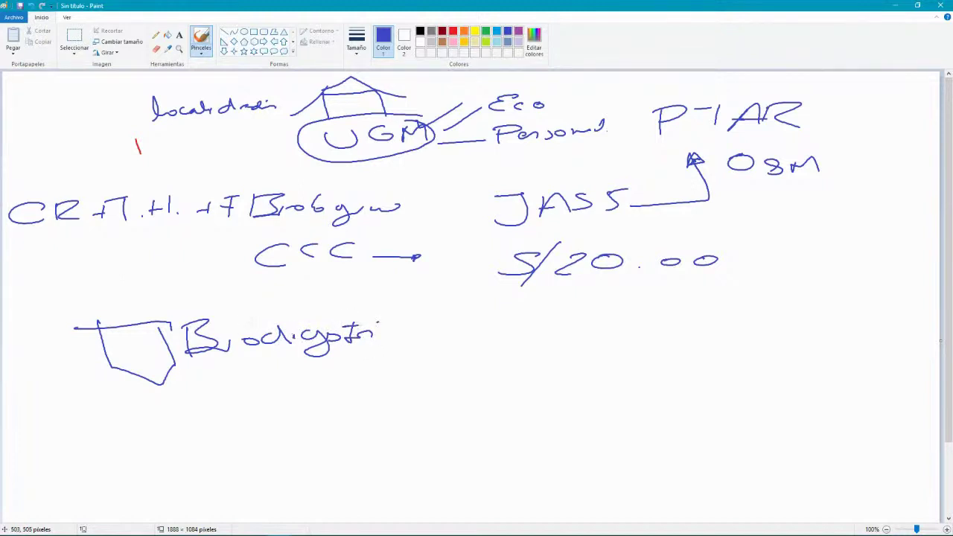
# Erase the block of blue notes and the tank drawing from the canvas
pyautogui.click(74, 38)
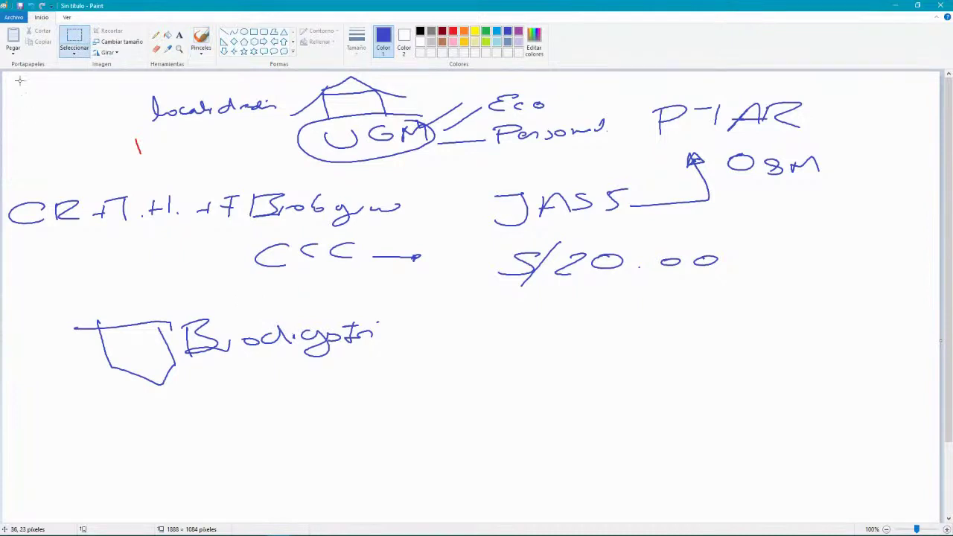
pyautogui.moveTo(14, 84); pyautogui.dragTo(860, 449)
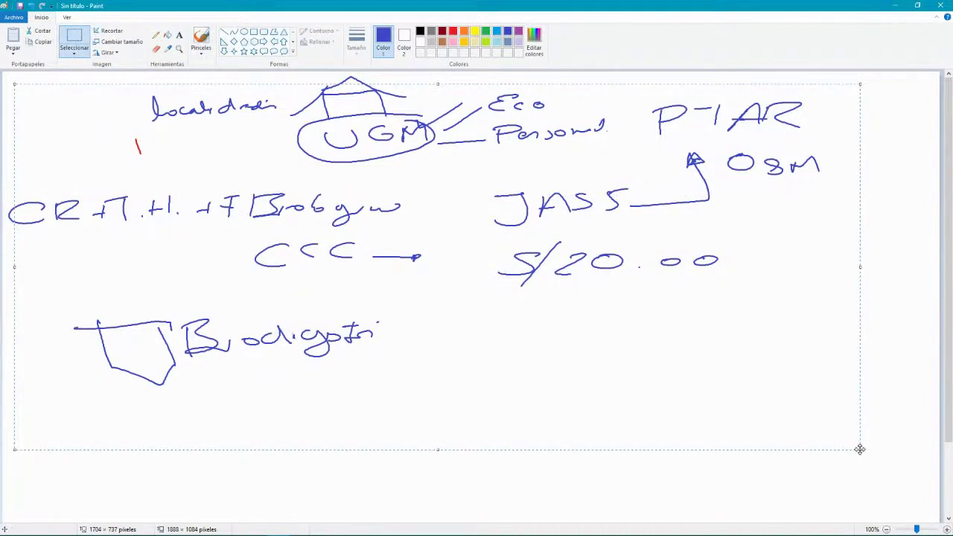
pyautogui.press('Delete')
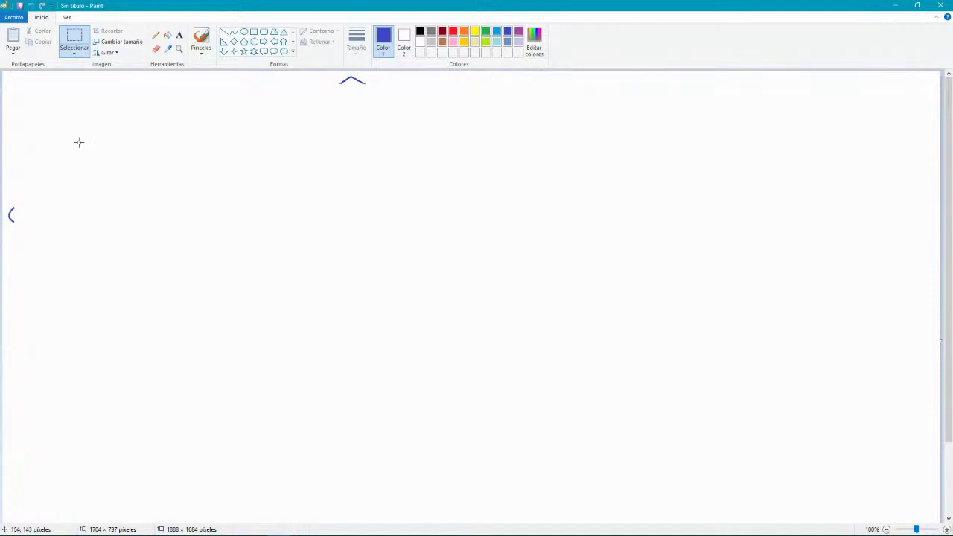
pyautogui.moveTo(78, 137); pyautogui.dragTo(114, 141)
pyautogui.click(113, 141)
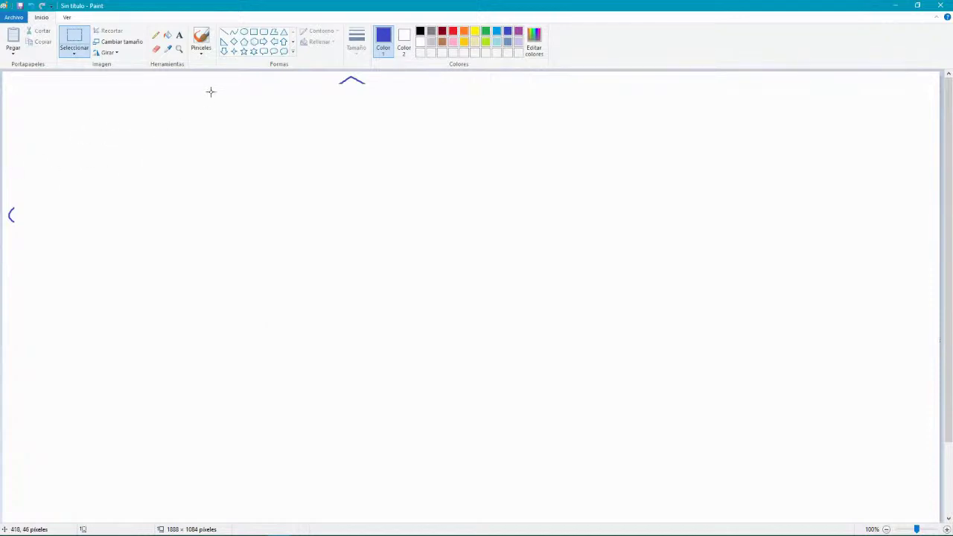
# Handwrite "UBS. AH" in blue with the brush on the cleared canvas
pyautogui.click(201, 38)
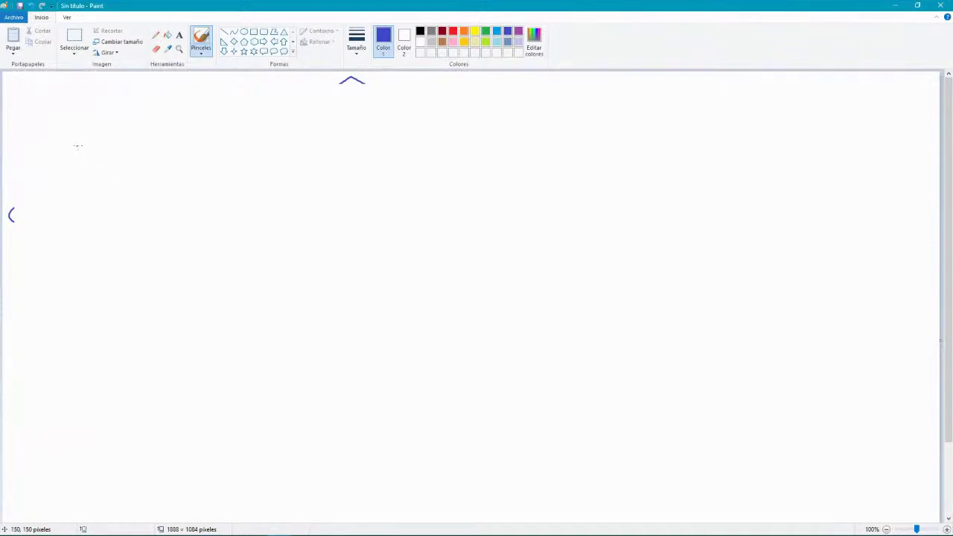
pyautogui.moveTo(72, 131)
pyautogui.mouseDown()
pyautogui.moveTo(72, 147)
pyautogui.moveTo(104, 130)
pyautogui.moveTo(121, 152)
pyautogui.mouseUp()
pyautogui.moveTo(117, 126); pyautogui.dragTo(121, 153)
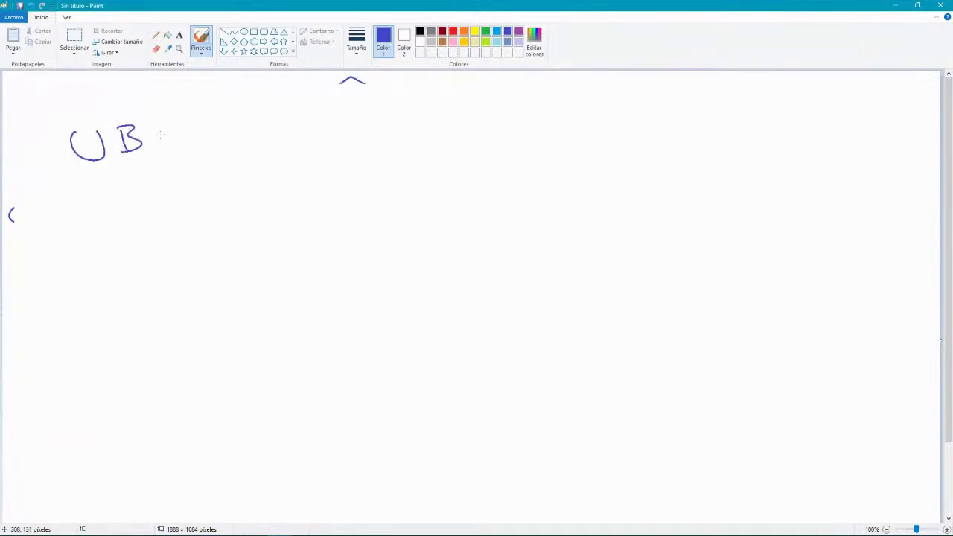
pyautogui.moveTo(169, 128)
pyautogui.mouseDown()
pyautogui.moveTo(152, 149)
pyautogui.moveTo(222, 128)
pyautogui.moveTo(235, 151)
pyautogui.moveTo(224, 139)
pyautogui.mouseUp()
pyautogui.moveTo(236, 145); pyautogui.dragTo(262, 136)
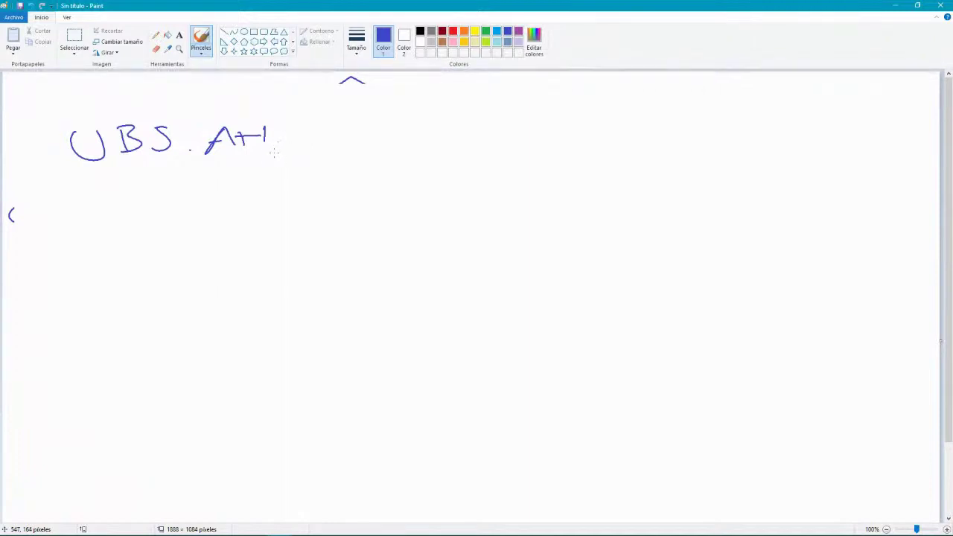
# Handwrite "Tanque Septico Mejorado" in blue after "UBS. AH" on the same line
pyautogui.moveTo(326, 128)
pyautogui.mouseDown()
pyautogui.moveTo(323, 149)
pyautogui.moveTo(339, 129)
pyautogui.moveTo(343, 146)
pyautogui.moveTo(356, 139)
pyautogui.mouseUp()
pyautogui.moveTo(367, 137)
pyautogui.mouseDown()
pyautogui.moveTo(362, 155)
pyautogui.moveTo(426, 140)
pyautogui.moveTo(408, 148)
pyautogui.mouseUp()
pyautogui.moveTo(428, 142); pyautogui.dragTo(443, 154)
pyautogui.moveTo(446, 139)
pyautogui.mouseDown()
pyautogui.moveTo(509, 140)
pyautogui.moveTo(480, 129)
pyautogui.moveTo(521, 143)
pyautogui.moveTo(548, 136)
pyautogui.moveTo(544, 155)
pyautogui.moveTo(572, 137)
pyautogui.moveTo(609, 140)
pyautogui.mouseUp()
pyautogui.moveTo(618, 137)
pyautogui.mouseDown()
pyautogui.moveTo(634, 124)
pyautogui.moveTo(645, 136)
pyautogui.mouseUp()
pyautogui.moveTo(641, 137); pyautogui.dragTo(655, 135)
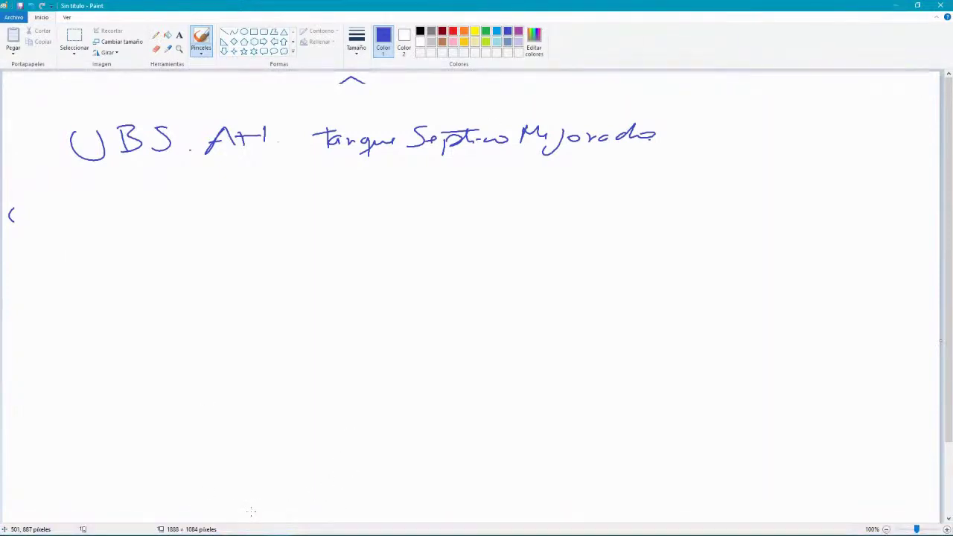
# Bring up the PowerPoint slide show and switch to the Excel calculation workbook's CAUDAL DE DISEÑO sheet
pyautogui.moveTo(250, 529)
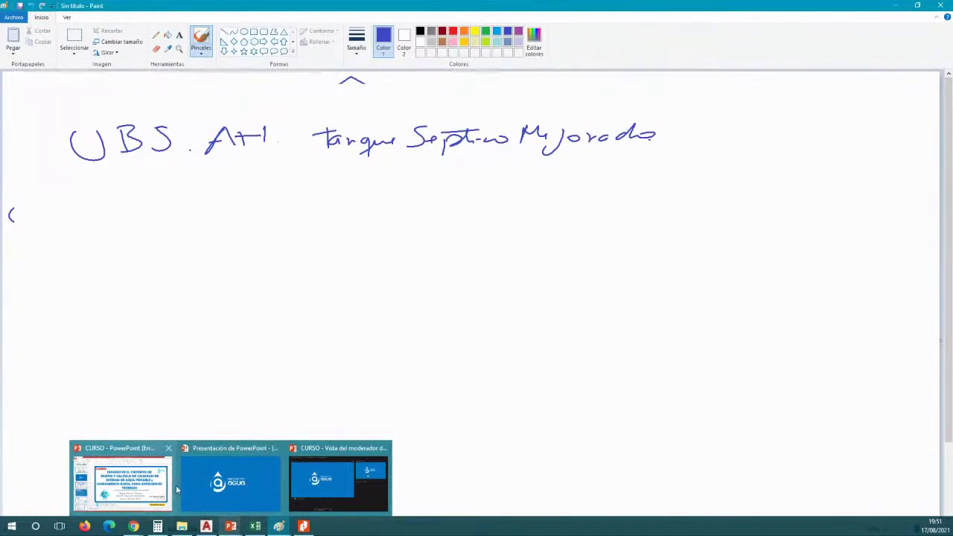
pyautogui.click(228, 489)
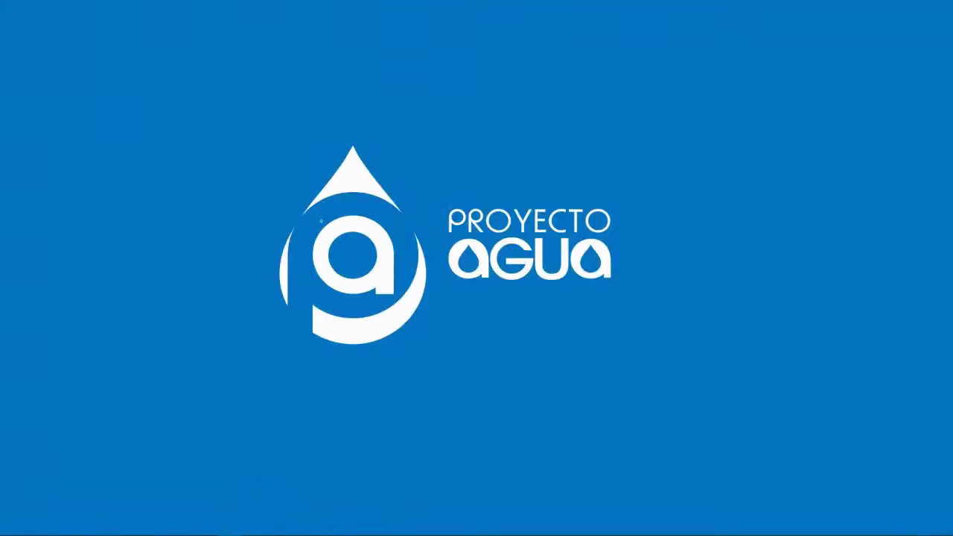
pyautogui.click(256, 526)
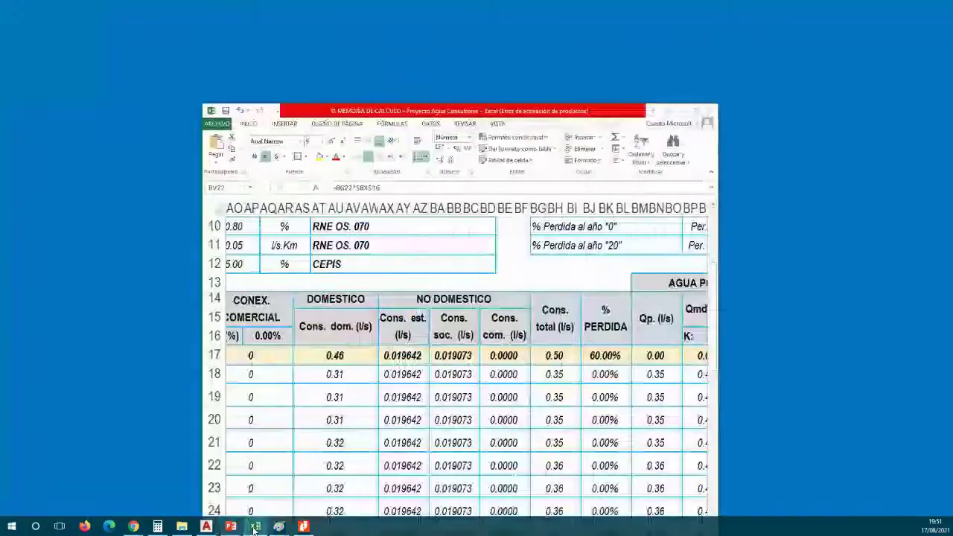
pyautogui.click(696, 110)
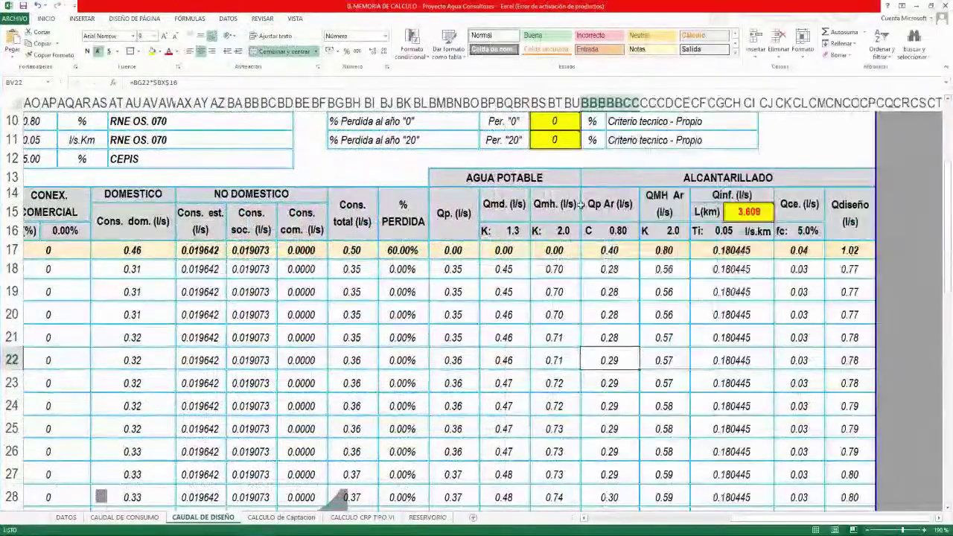
# Highlight the ALCANTARILLADO block down to row 22 and review its flow columns through the ALC. RED design flow
pyautogui.click(672, 287)
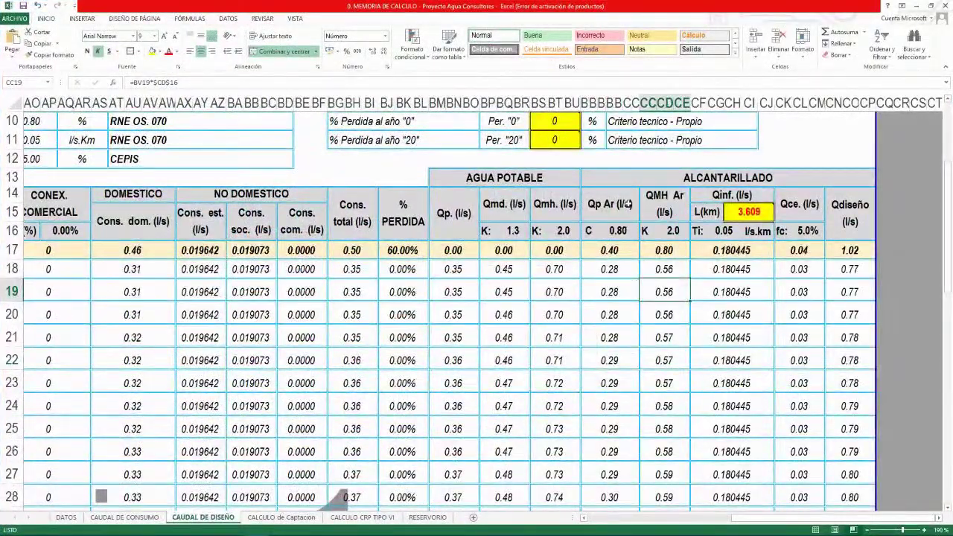
pyautogui.moveTo(633, 178); pyautogui.dragTo(650, 341)
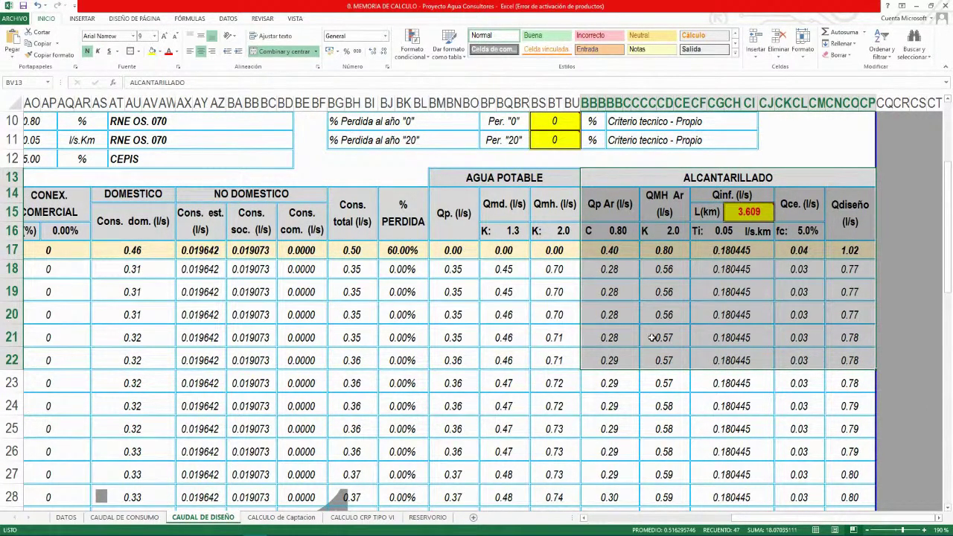
pyautogui.scroll(-5, 651, 337)
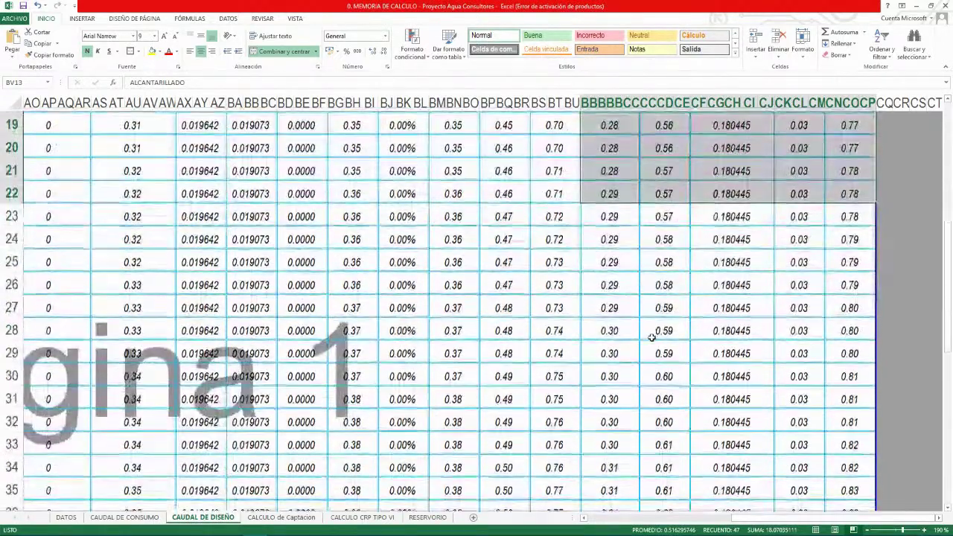
pyautogui.scroll(-2, 721, 348)
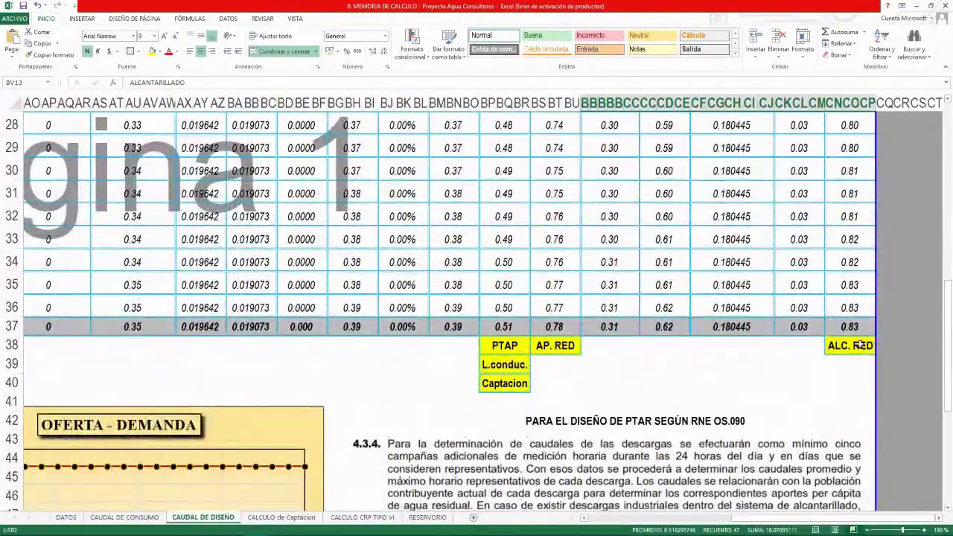
# Switch to Paint and sketch a sewer line with four manholes, branching both middle manholes up and down to further manholes
pyautogui.click(851, 331)
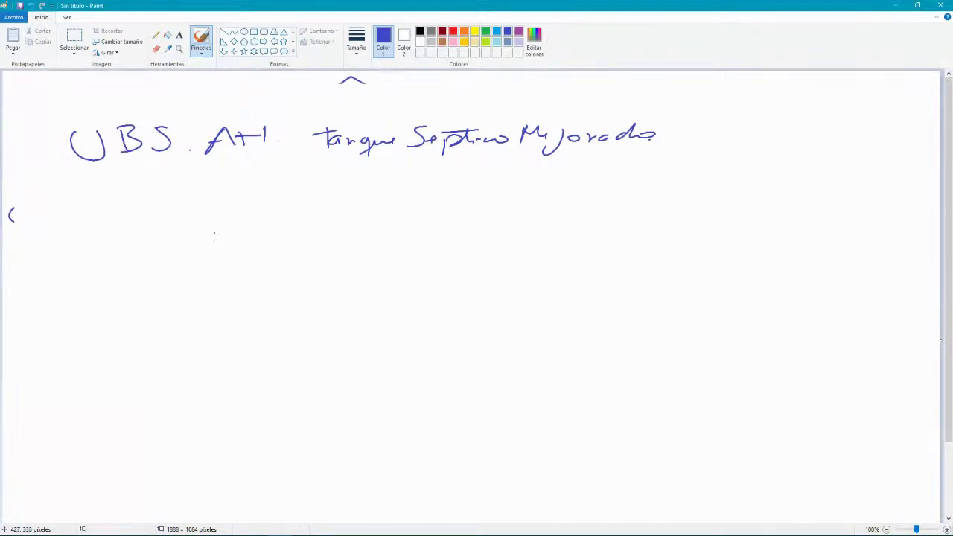
pyautogui.moveTo(200, 241); pyautogui.dragTo(529, 211)
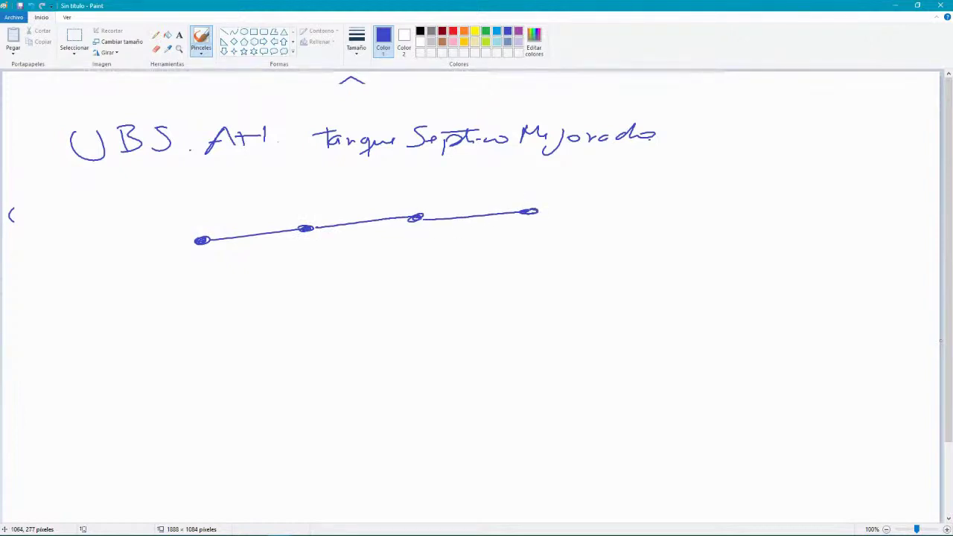
pyautogui.moveTo(303, 230); pyautogui.dragTo(314, 262)
pyautogui.moveTo(304, 226)
pyautogui.mouseDown()
pyautogui.moveTo(300, 184)
pyautogui.moveTo(291, 202)
pyautogui.mouseUp()
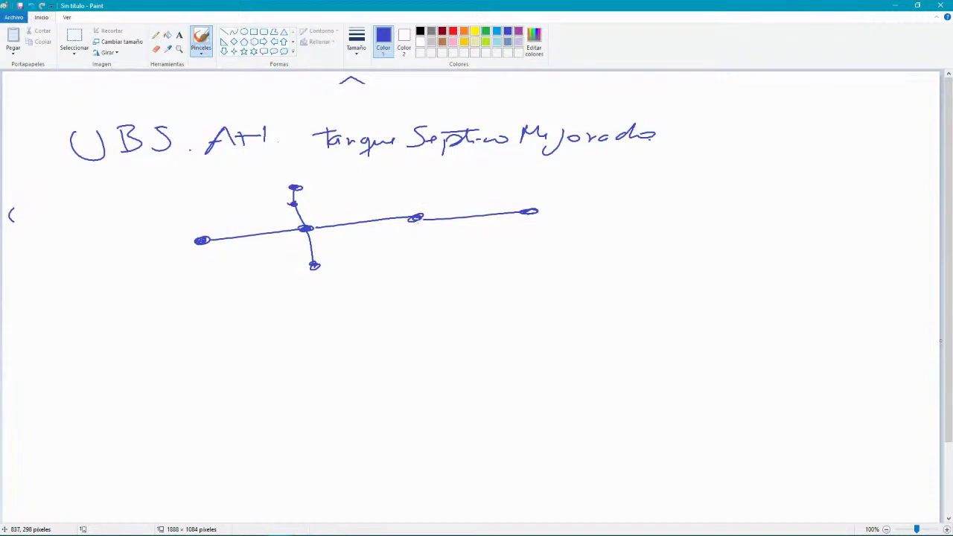
pyautogui.moveTo(420, 221)
pyautogui.mouseDown()
pyautogui.moveTo(430, 264)
pyautogui.moveTo(417, 261)
pyautogui.moveTo(426, 259)
pyautogui.mouseUp()
pyautogui.moveTo(418, 217); pyautogui.dragTo(396, 180)
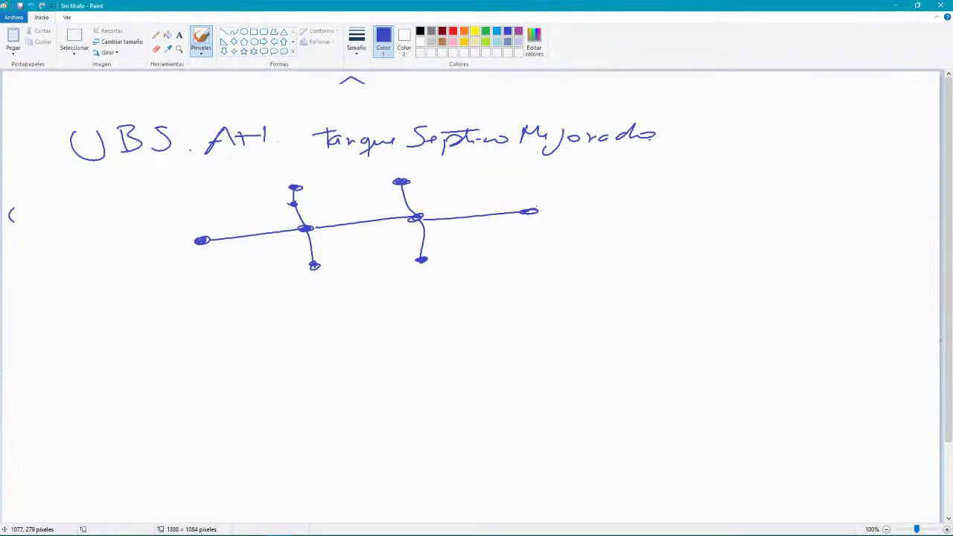
# Extend the main line to a fifth manhole and join the branch manholes into a grid of four blocks
pyautogui.moveTo(530, 211)
pyautogui.mouseDown()
pyautogui.moveTo(617, 211)
pyautogui.moveTo(608, 211)
pyautogui.mouseUp()
pyautogui.moveTo(315, 266); pyautogui.dragTo(435, 257)
pyautogui.moveTo(295, 189); pyautogui.dragTo(399, 181)
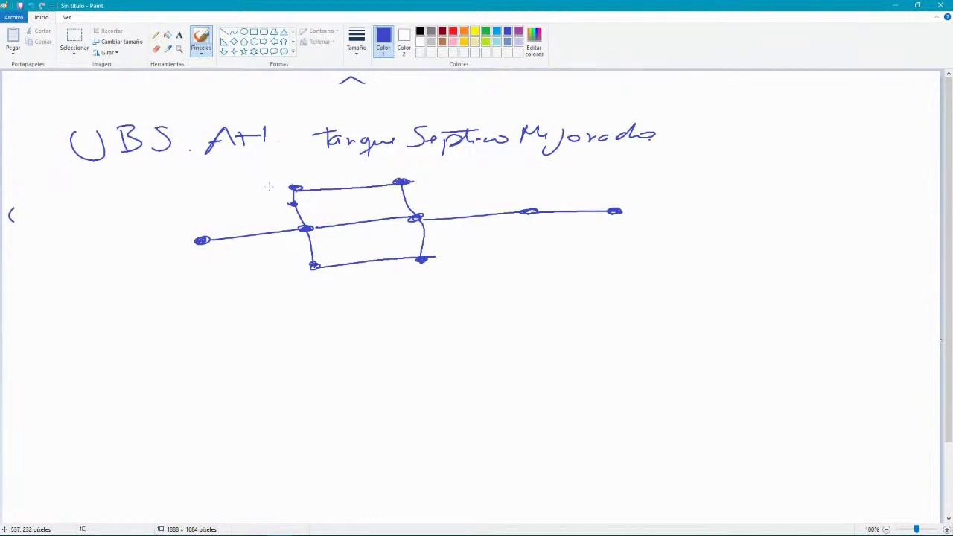
pyautogui.moveTo(199, 206)
pyautogui.mouseDown()
pyautogui.moveTo(201, 240)
pyautogui.moveTo(306, 182)
pyautogui.mouseUp()
pyautogui.moveTo(191, 196); pyautogui.dragTo(190, 197)
pyautogui.moveTo(300, 180); pyautogui.dragTo(294, 186)
pyautogui.moveTo(201, 244)
pyautogui.mouseDown()
pyautogui.moveTo(220, 285)
pyautogui.moveTo(328, 264)
pyautogui.mouseUp()
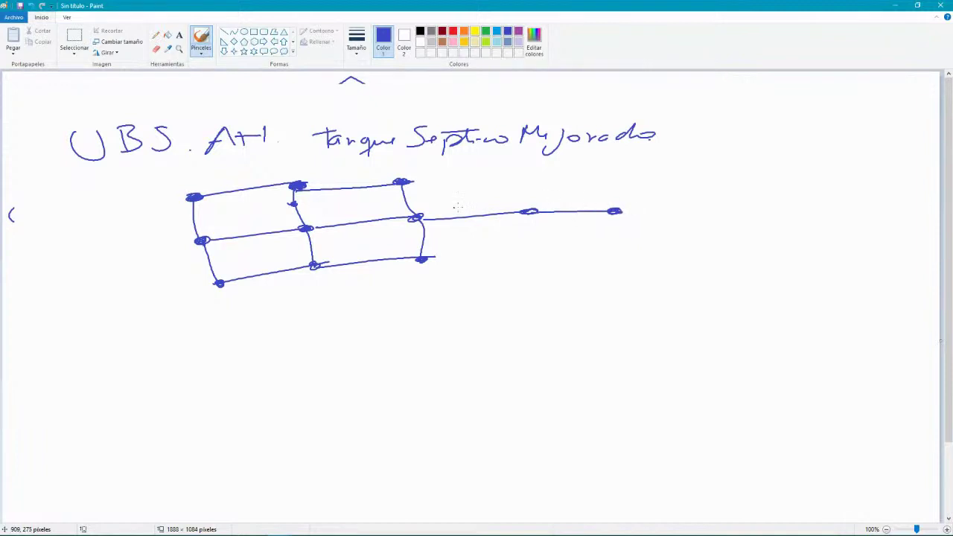
# Add a flow arrow, connect the outlet line to a box labelled "PTAR" and write "0,83" beneath it
pyautogui.moveTo(615, 208); pyautogui.dragTo(614, 213)
pyautogui.moveTo(540, 200)
pyautogui.mouseDown()
pyautogui.moveTo(656, 210)
pyautogui.moveTo(651, 236)
pyautogui.mouseUp()
pyautogui.moveTo(665, 185)
pyautogui.mouseDown()
pyautogui.moveTo(778, 222)
pyautogui.moveTo(647, 241)
pyautogui.moveTo(685, 214)
pyautogui.moveTo(754, 216)
pyautogui.mouseUp()
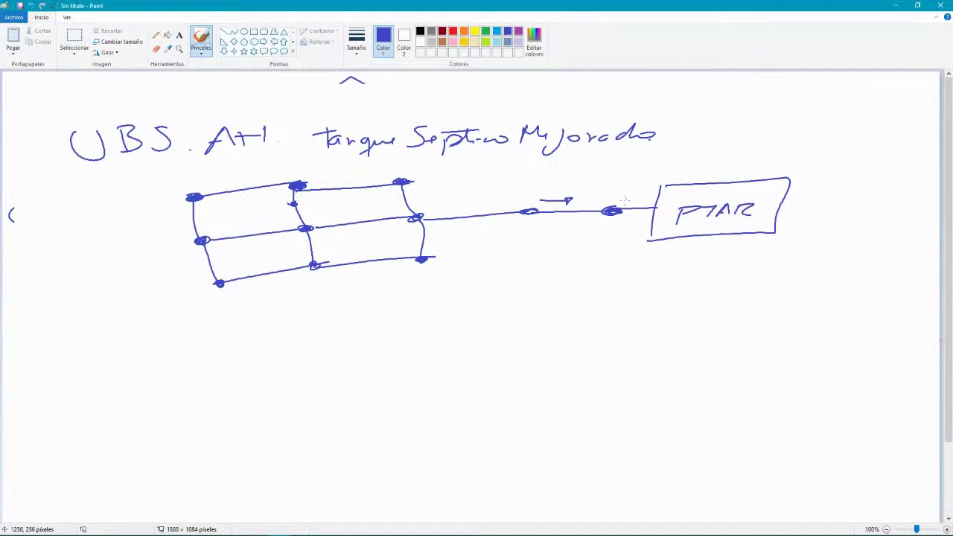
pyautogui.moveTo(615, 256)
pyautogui.mouseDown()
pyautogui.moveTo(597, 262)
pyautogui.moveTo(612, 269)
pyautogui.moveTo(645, 254)
pyautogui.moveTo(648, 264)
pyautogui.moveTo(680, 256)
pyautogui.moveTo(618, 274)
pyautogui.mouseUp()
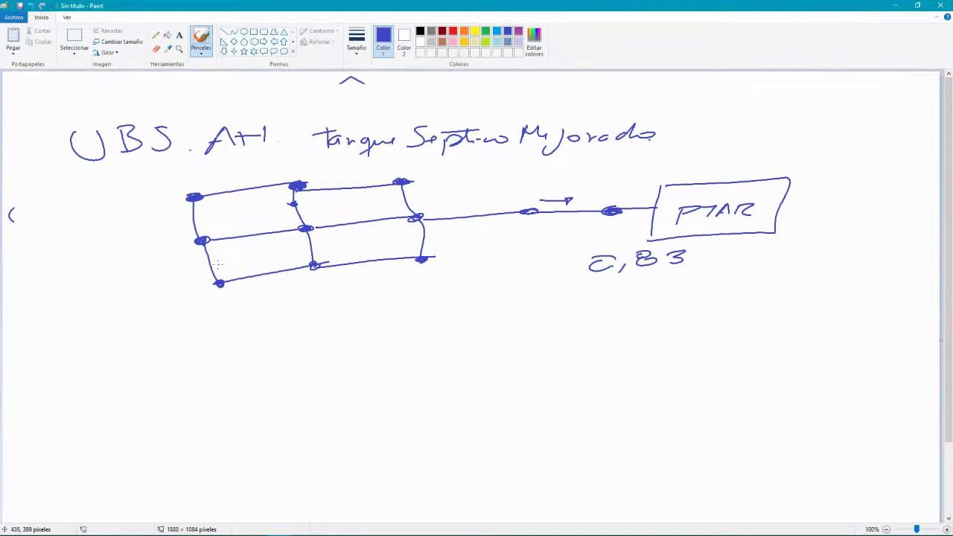
# Label the four cross pipes at the grid's first and middle manhole columns "1.5"
pyautogui.moveTo(212, 258); pyautogui.dragTo(226, 266)
pyautogui.moveTo(200, 216)
pyautogui.mouseDown()
pyautogui.moveTo(200, 227)
pyautogui.moveTo(212, 218)
pyautogui.moveTo(217, 227)
pyautogui.mouseUp()
pyautogui.moveTo(319, 239)
pyautogui.mouseDown()
pyautogui.moveTo(319, 250)
pyautogui.moveTo(335, 243)
pyautogui.mouseUp()
pyautogui.moveTo(335, 243); pyautogui.dragTo(346, 238)
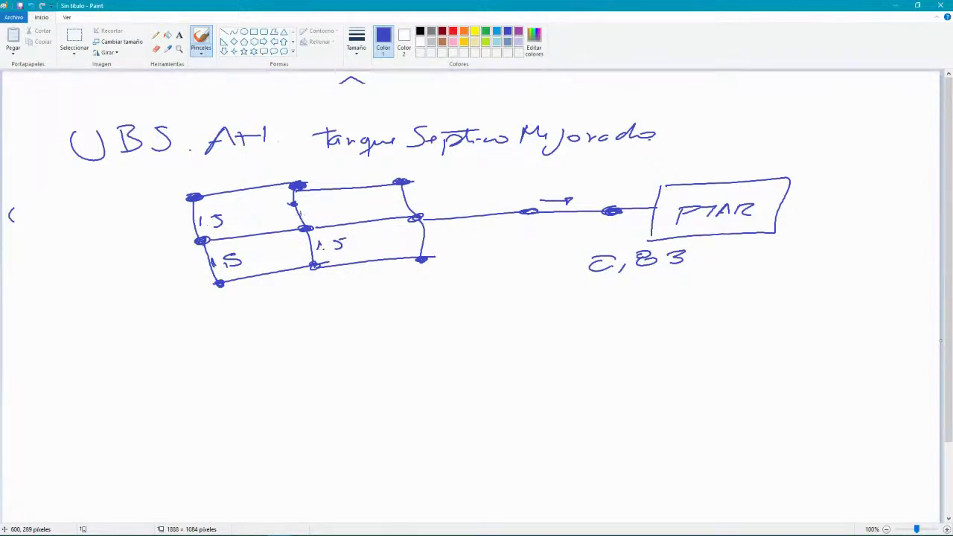
pyautogui.click(308, 219)
pyautogui.moveTo(299, 208)
pyautogui.mouseDown()
pyautogui.moveTo(298, 219)
pyautogui.moveTo(322, 219)
pyautogui.moveTo(328, 204)
pyautogui.mouseUp()
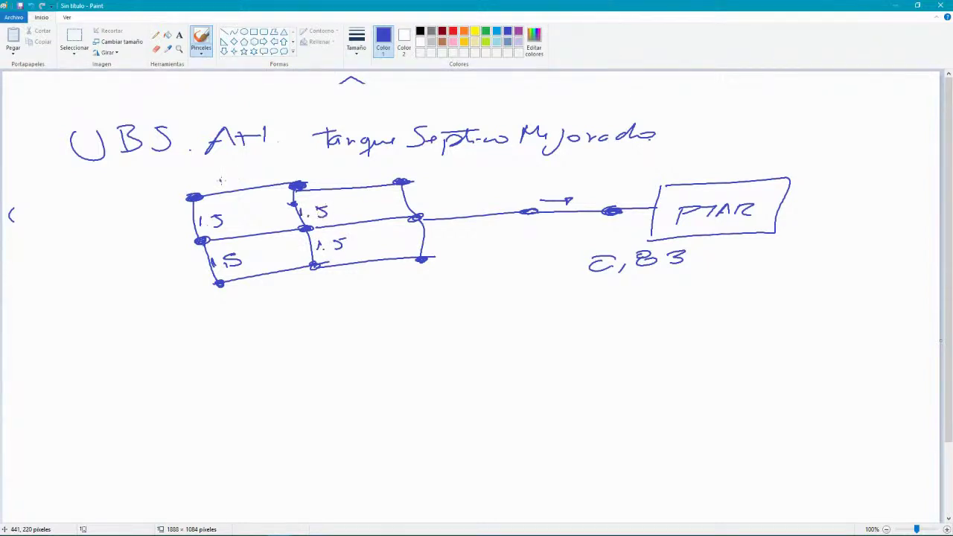
# Label the grid's upper-left and lower-left pipes and the two outlet pipes "1.5"
pyautogui.click(230, 186)
pyautogui.moveTo(221, 180); pyautogui.dragTo(238, 187)
pyautogui.moveTo(243, 176); pyautogui.dragTo(251, 174)
pyautogui.moveTo(260, 276)
pyautogui.mouseDown()
pyautogui.moveTo(260, 286)
pyautogui.moveTo(286, 286)
pyautogui.moveTo(295, 274)
pyautogui.mouseUp()
pyautogui.click(272, 284)
pyautogui.moveTo(461, 199)
pyautogui.mouseDown()
pyautogui.moveTo(462, 213)
pyautogui.moveTo(481, 213)
pyautogui.moveTo(499, 197)
pyautogui.mouseUp()
pyautogui.click(470, 211)
pyautogui.moveTo(576, 192)
pyautogui.mouseDown()
pyautogui.moveTo(576, 206)
pyautogui.moveTo(594, 207)
pyautogui.moveTo(603, 191)
pyautogui.mouseUp()
pyautogui.click(582, 205)
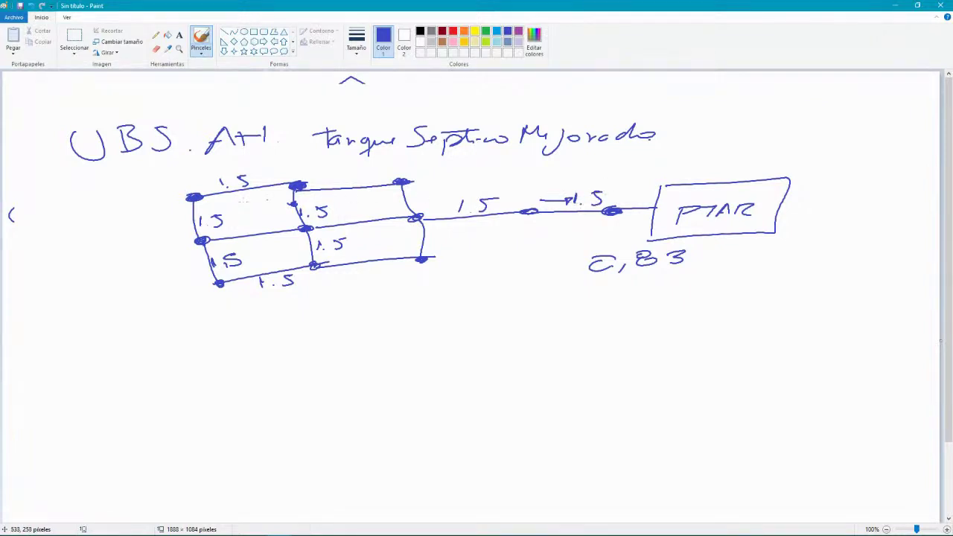
# Draw short curved marks beside the grid's left edge and a curve across its upper-left block
pyautogui.moveTo(128, 207); pyautogui.dragTo(130, 215)
pyautogui.moveTo(137, 222); pyautogui.dragTo(179, 233)
pyautogui.moveTo(279, 211); pyautogui.dragTo(242, 174)
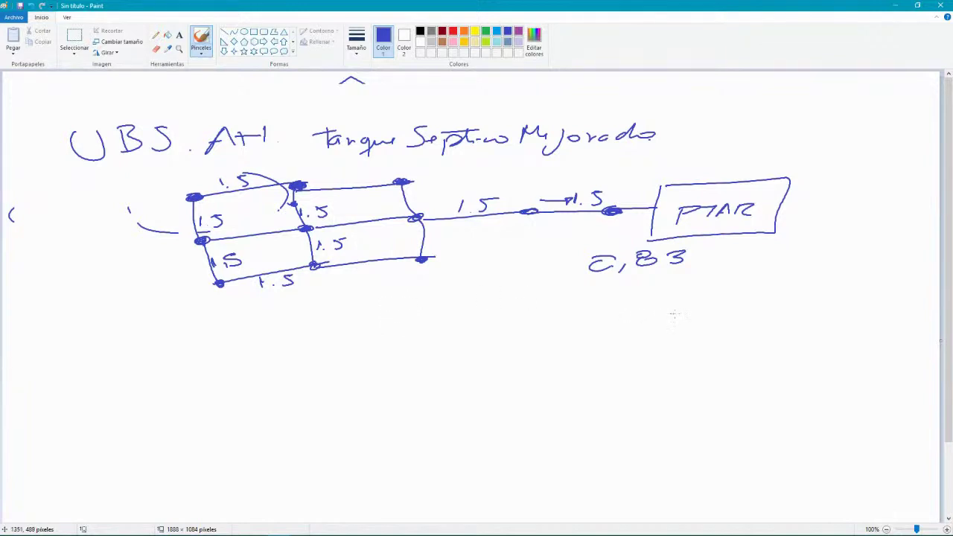
# Write "1.6" below "0,83", draw three small houses over the last pipe and link its final manhole to another "1.6"
pyautogui.moveTo(618, 311); pyautogui.dragTo(609, 339)
pyautogui.moveTo(673, 309); pyautogui.dragTo(654, 325)
pyautogui.moveTo(546, 176)
pyautogui.mouseDown()
pyautogui.moveTo(539, 187)
pyautogui.moveTo(561, 186)
pyautogui.mouseUp()
pyautogui.moveTo(568, 182)
pyautogui.mouseDown()
pyautogui.moveTo(567, 172)
pyautogui.moveTo(587, 185)
pyautogui.mouseUp()
pyautogui.moveTo(599, 175)
pyautogui.mouseDown()
pyautogui.moveTo(623, 170)
pyautogui.moveTo(585, 207)
pyautogui.moveTo(602, 200)
pyautogui.moveTo(590, 196)
pyautogui.moveTo(709, 162)
pyautogui.moveTo(761, 161)
pyautogui.mouseUp()
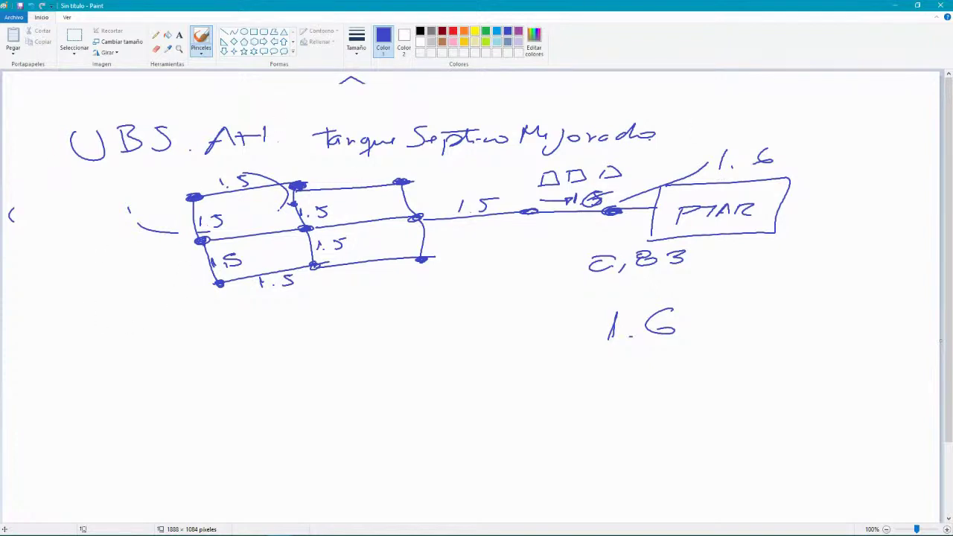
# Switch to the Excel workbook and review the RNE OS.090 clauses and the PTAR maximum, average and minimum design flows
pyautogui.hotkey('alt', 'Tab')
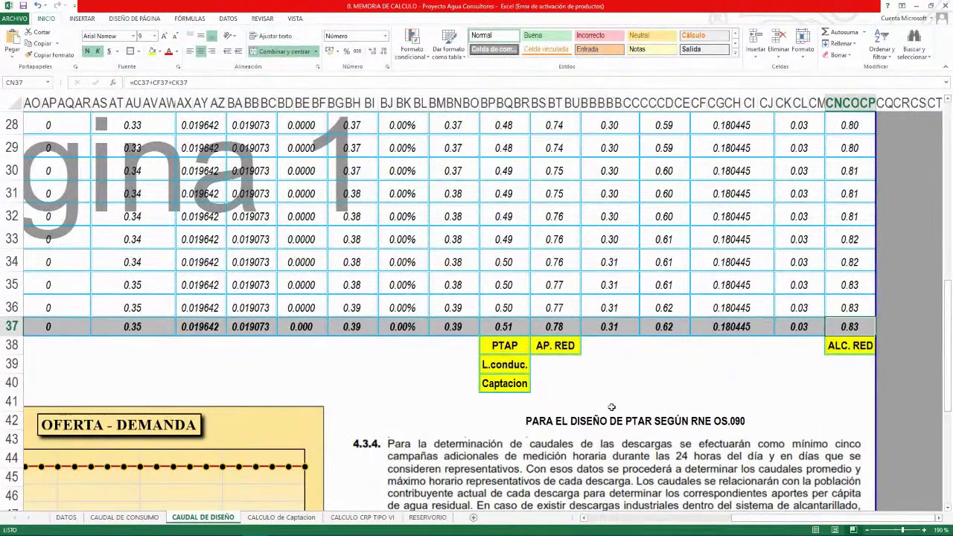
pyautogui.click(716, 347)
pyautogui.scroll(-2, 755, 310)
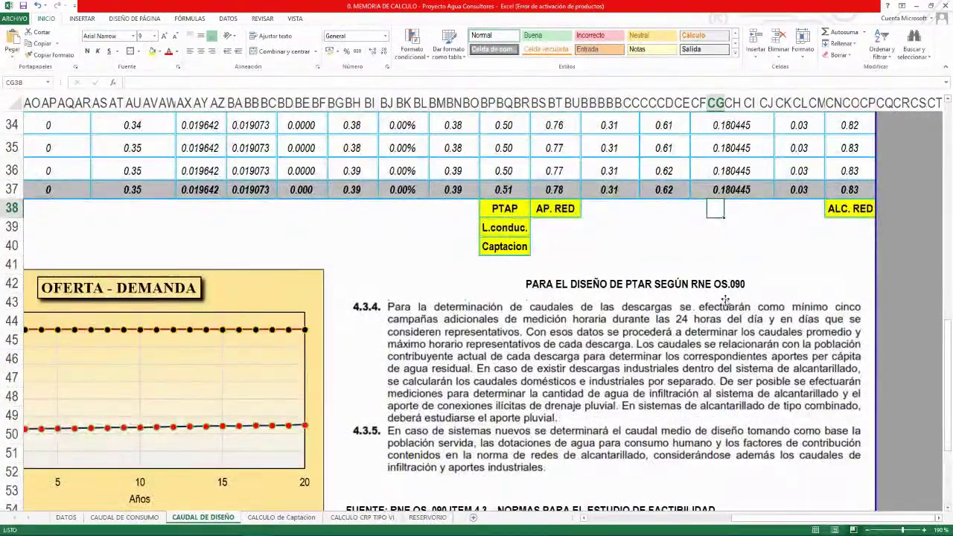
pyautogui.scroll(-1, 609, 300)
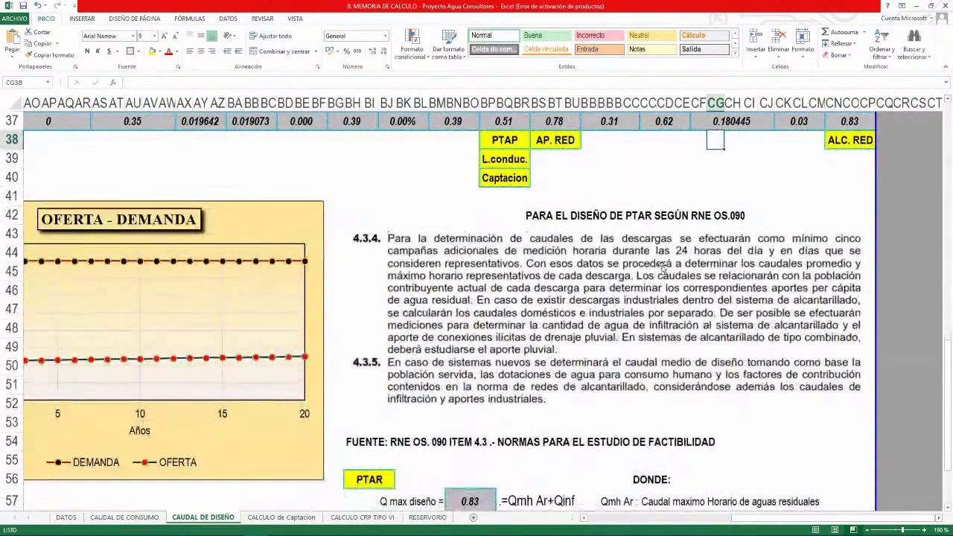
pyautogui.click(662, 268)
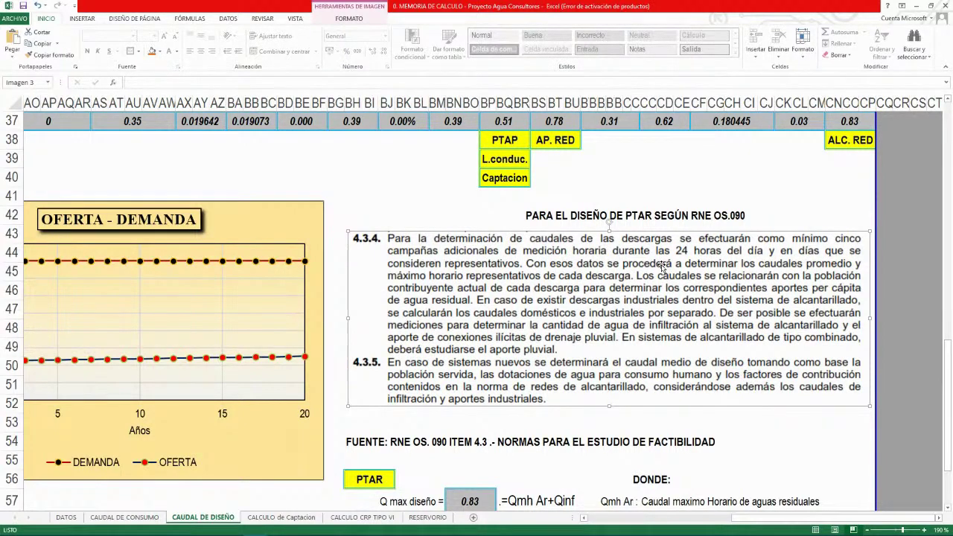
pyautogui.scroll(-3, 544, 277)
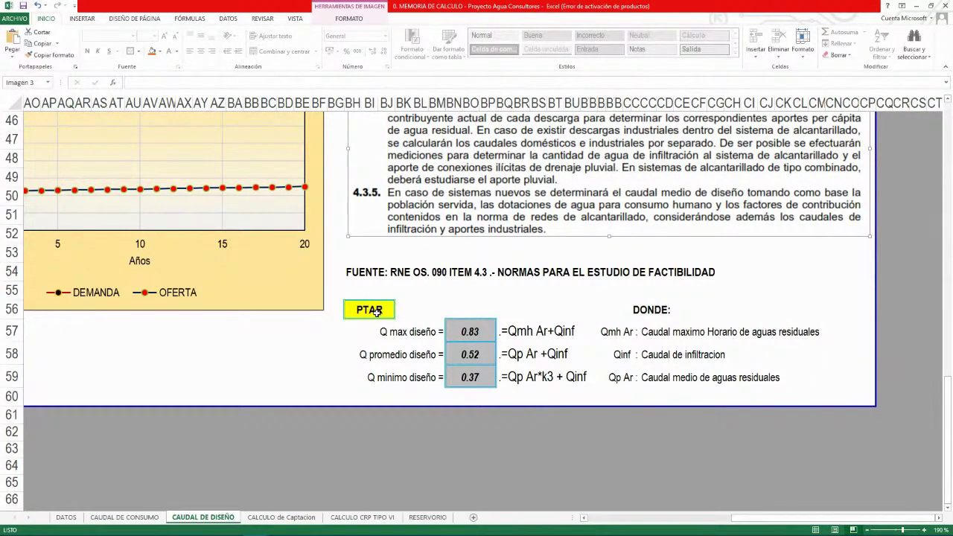
pyautogui.moveTo(379, 313); pyautogui.dragTo(802, 377)
pyautogui.click(573, 449)
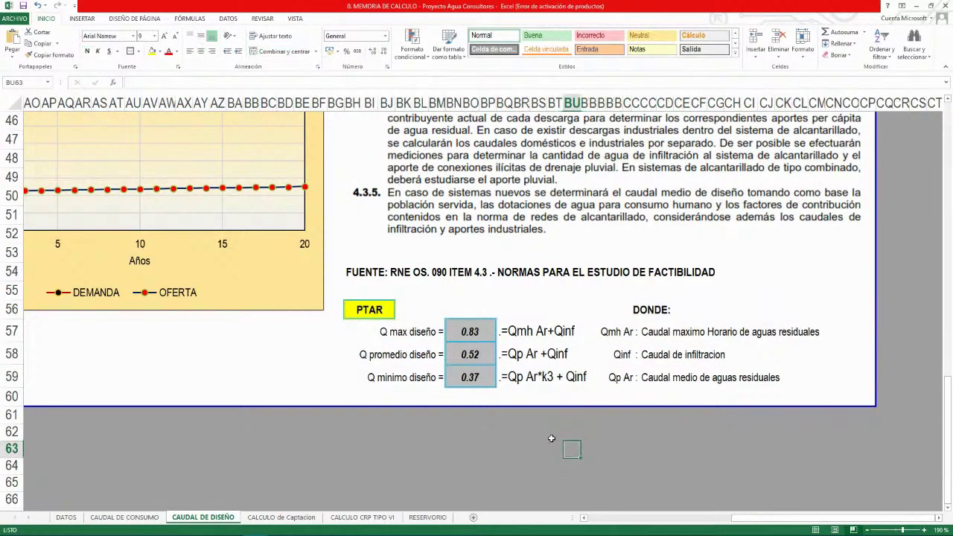
# Look over the sheet again from the CRITERIO TECNICO table through the yearly flow rows to the PTAR section
pyautogui.scroll(3, 353, 408)
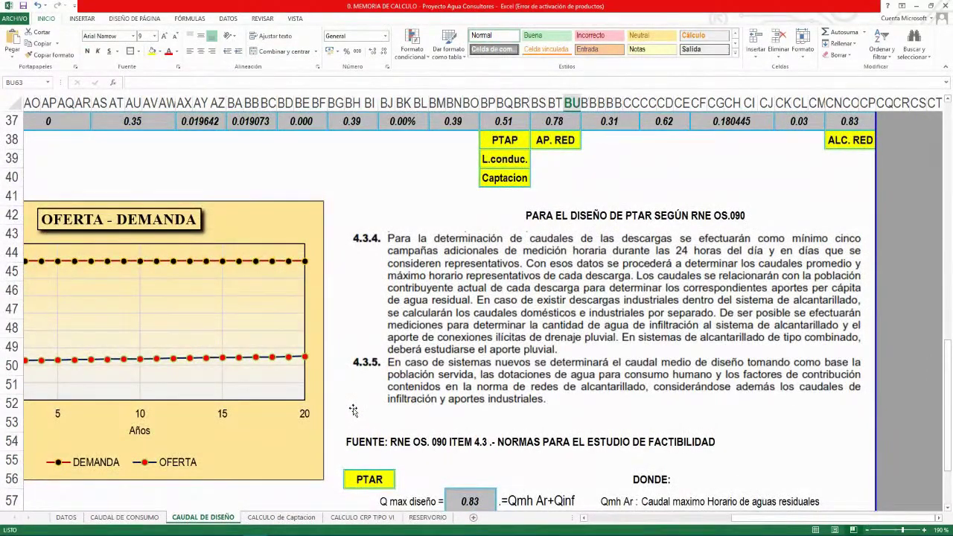
pyautogui.scroll(10, 353, 408)
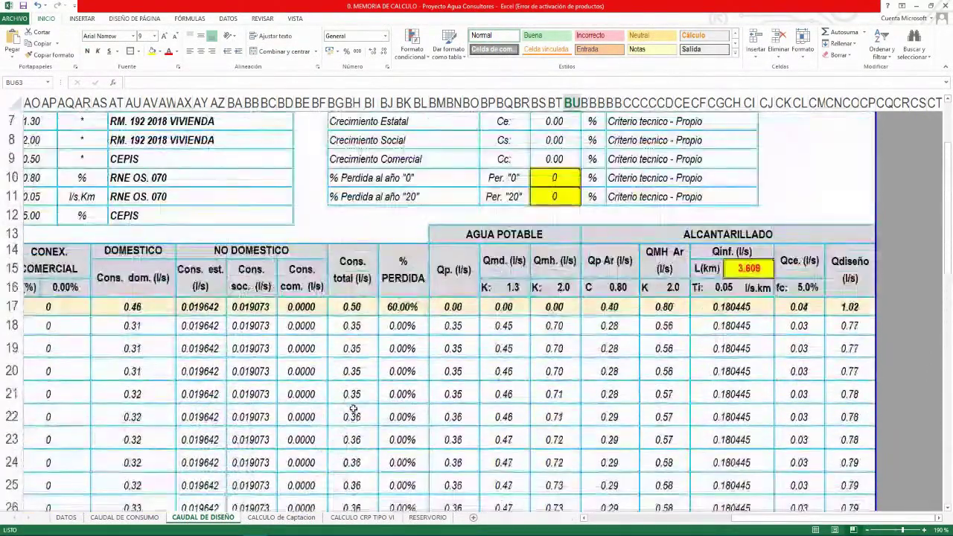
pyautogui.scroll(2, 542, 350)
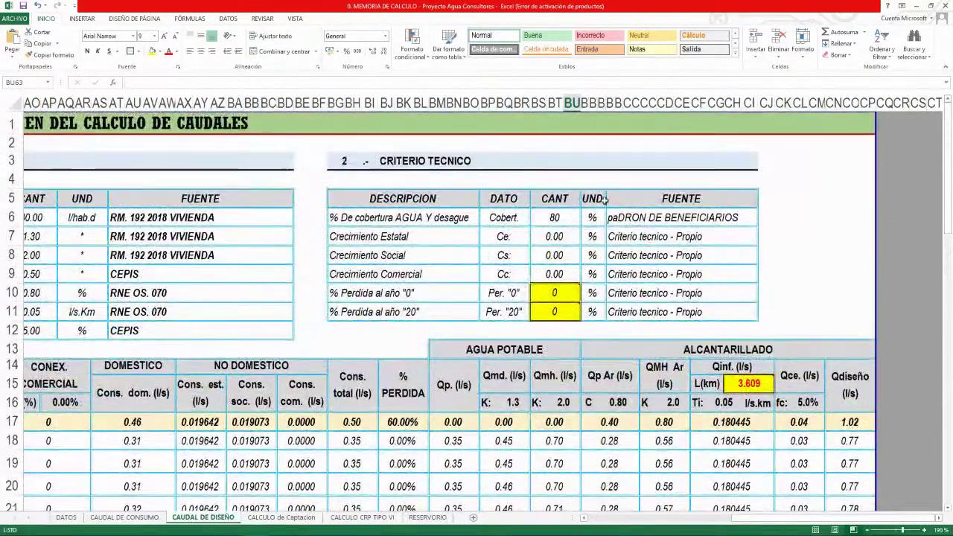
pyautogui.scroll(-6, 354, 276)
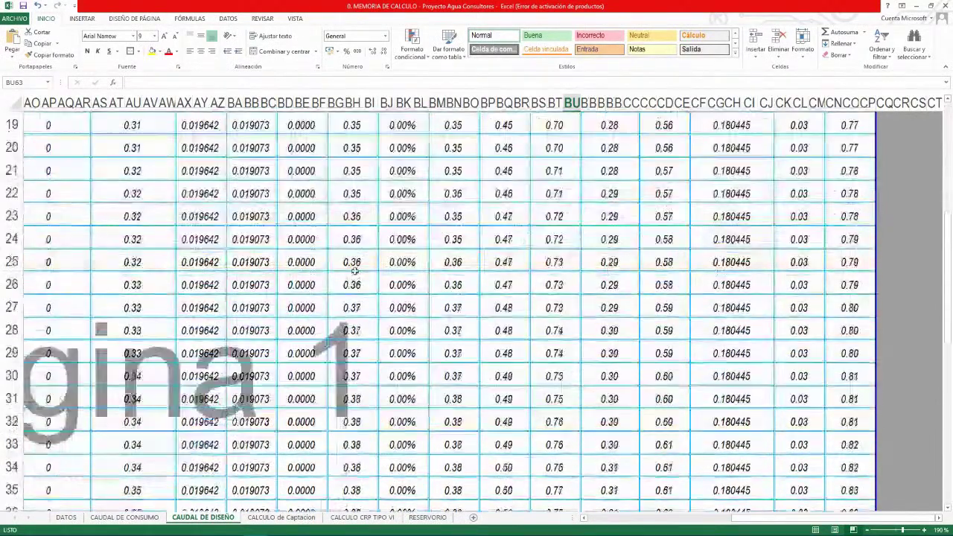
pyautogui.scroll(-6, 354, 271)
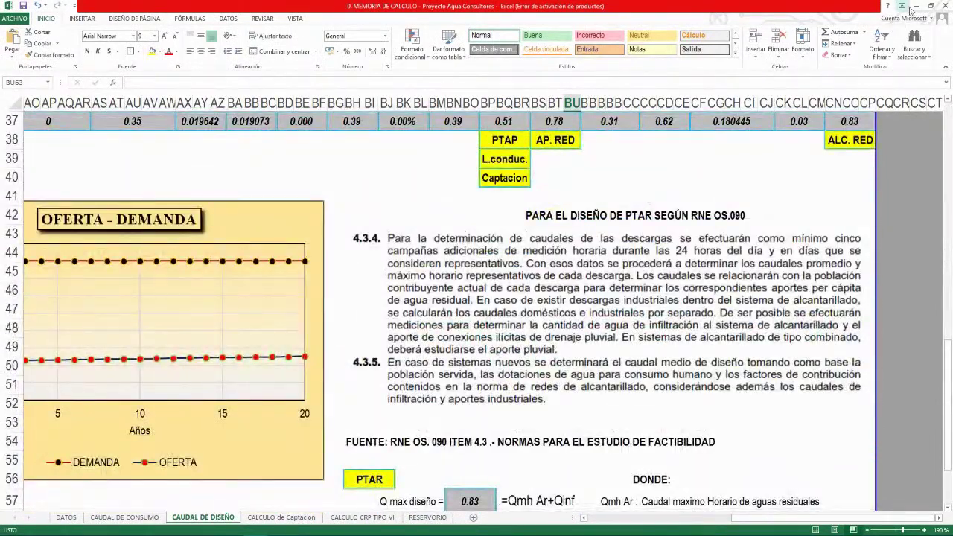
# Minimize the workbook and switch to the PowerPoint course presentation in full-screen slide show
pyautogui.click(916, 6)
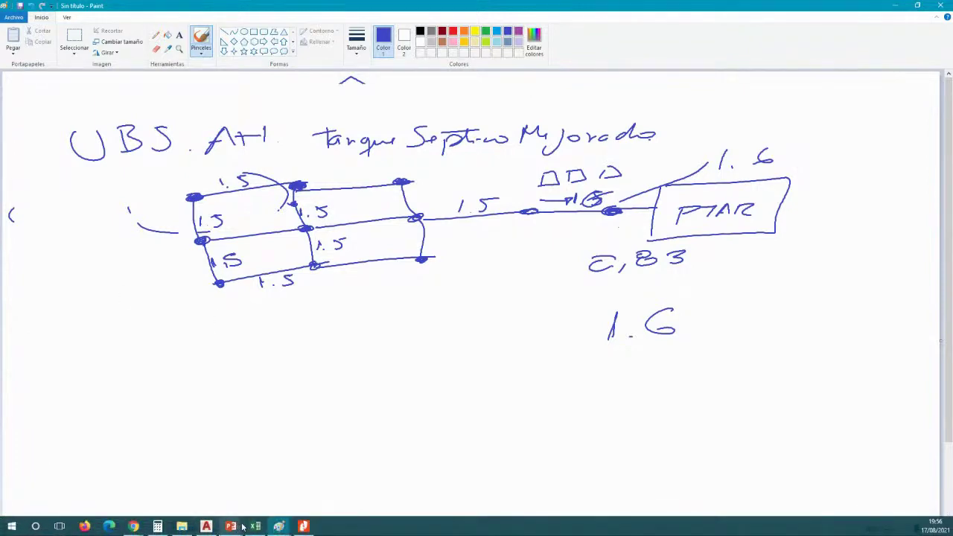
pyautogui.click(233, 526)
pyautogui.click(123, 483)
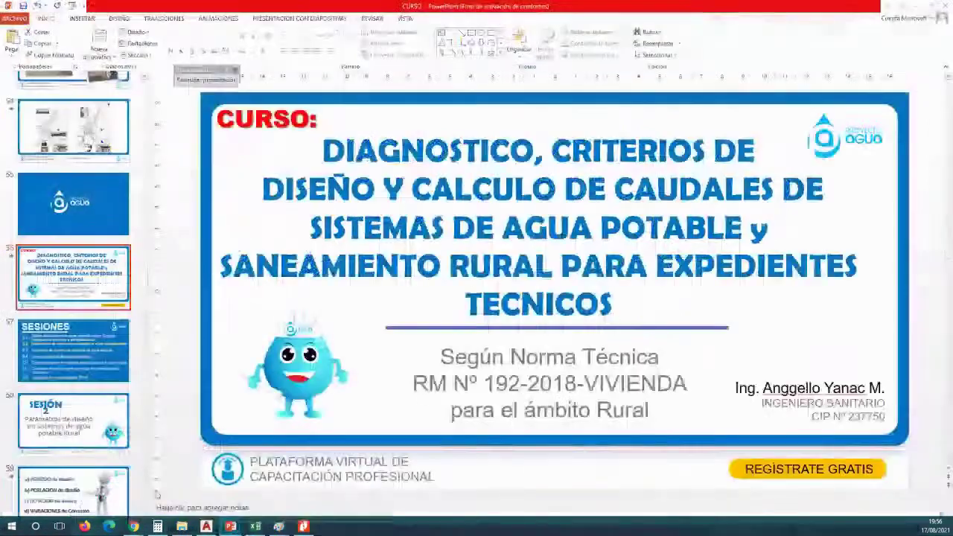
pyautogui.click(241, 510)
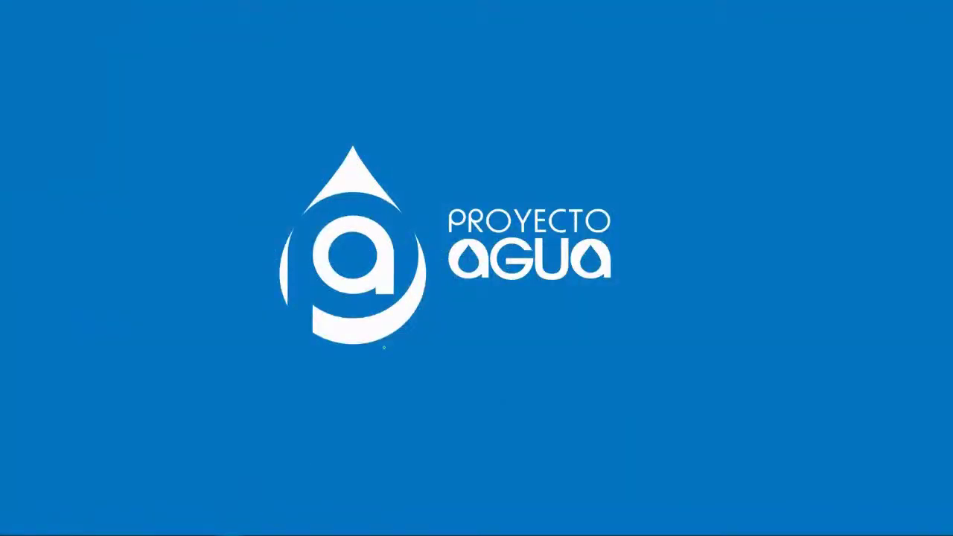